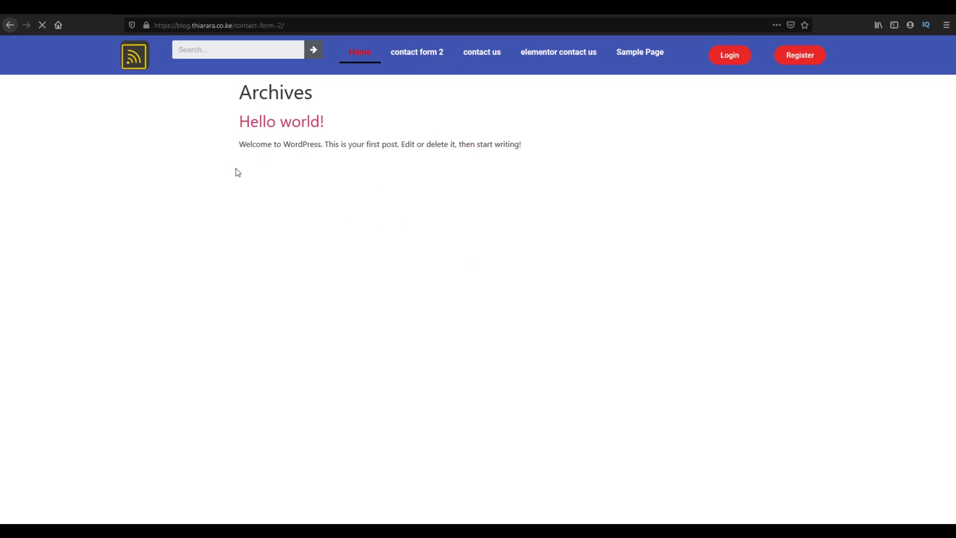
Step: Preview the site's login popup and Register Form popup, then go to the admin Dashboard
{"action": "left_click", "coordinate": [452, 125]}
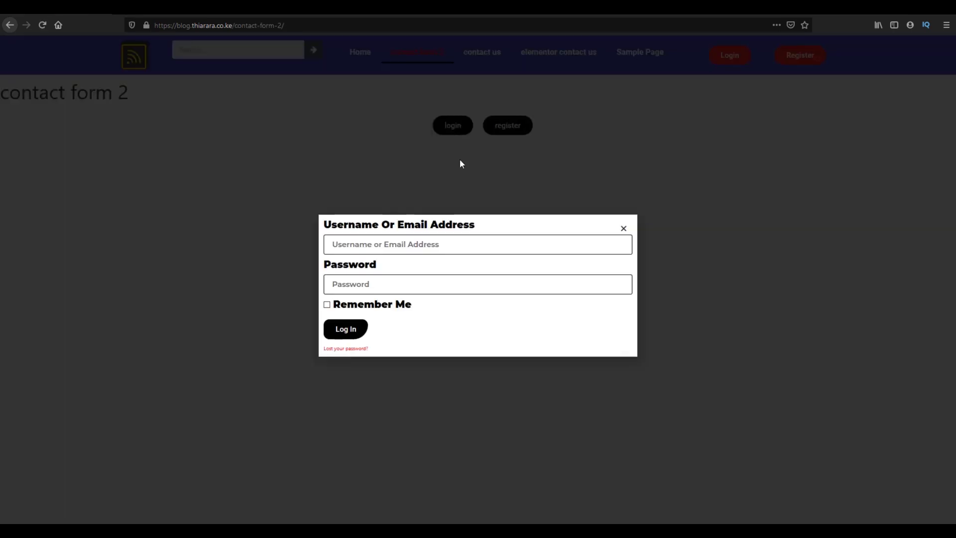
{"action": "left_click", "coordinate": [623, 229]}
{"action": "left_click", "coordinate": [512, 131]}
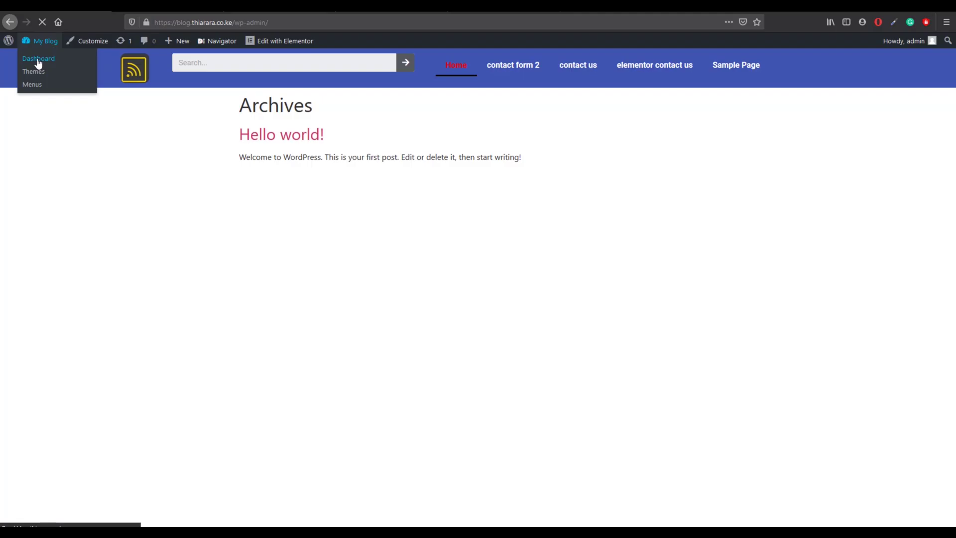
{"action": "left_click", "coordinate": [37, 64]}
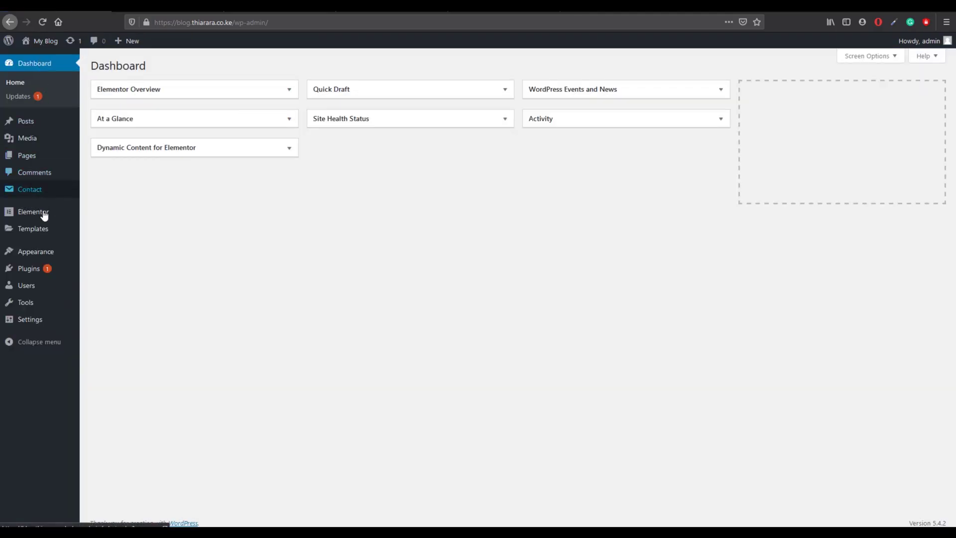
Step: From the Plugins list, compare pricing pages for Elementor Pro and Dynamic Content for Elementor
{"action": "left_click", "coordinate": [30, 269]}
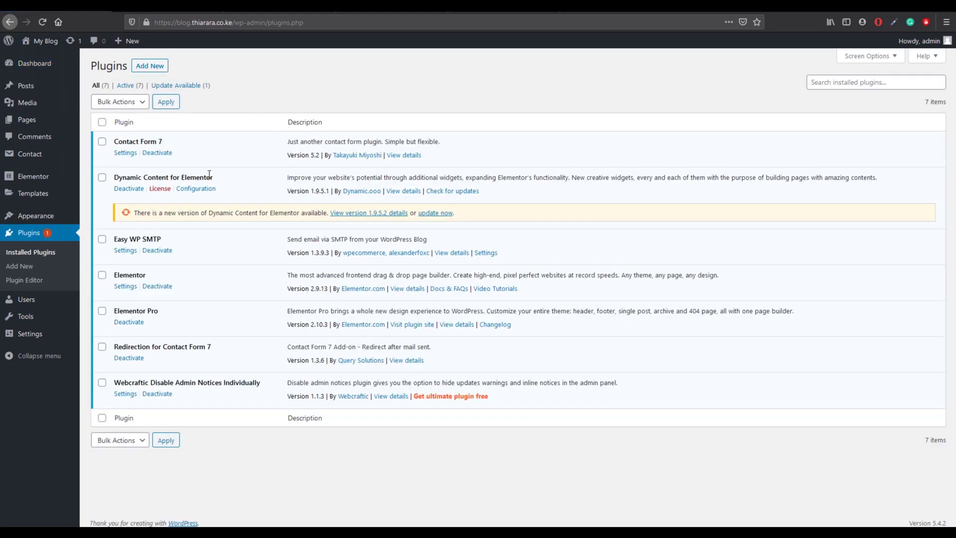
{"action": "left_click_drag", "start_coordinate": [210, 175], "coordinate": [114, 178]}
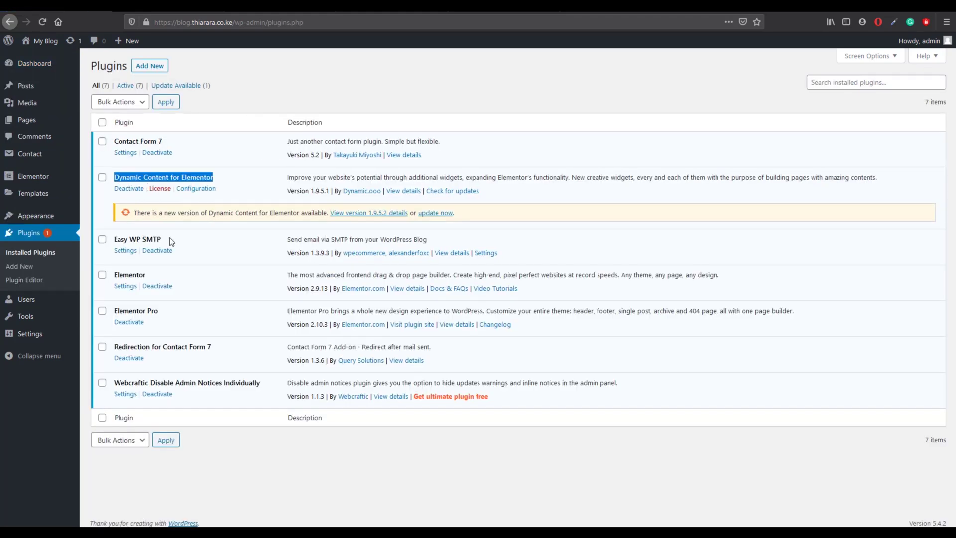
{"action": "left_click_drag", "start_coordinate": [163, 311], "coordinate": [114, 314]}
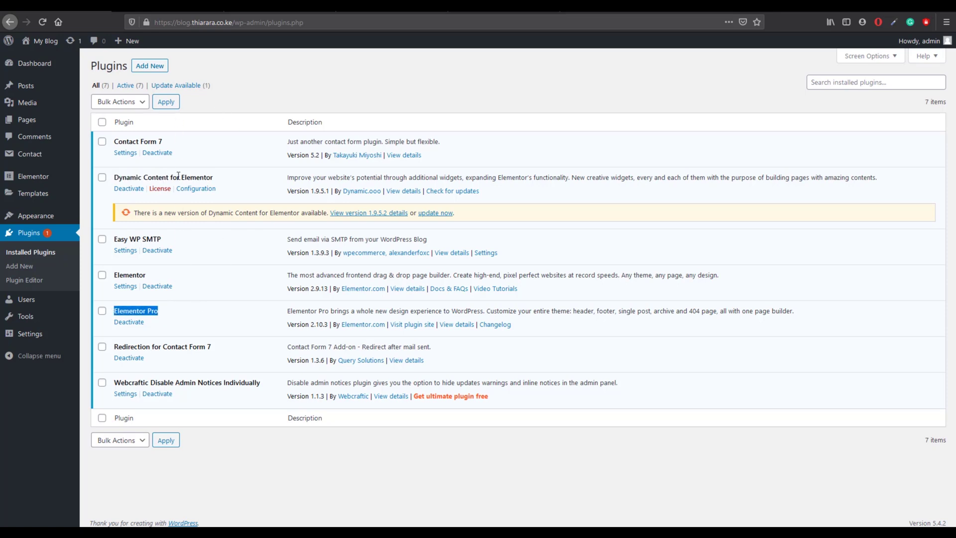
{"action": "left_click", "coordinate": [167, 6]}
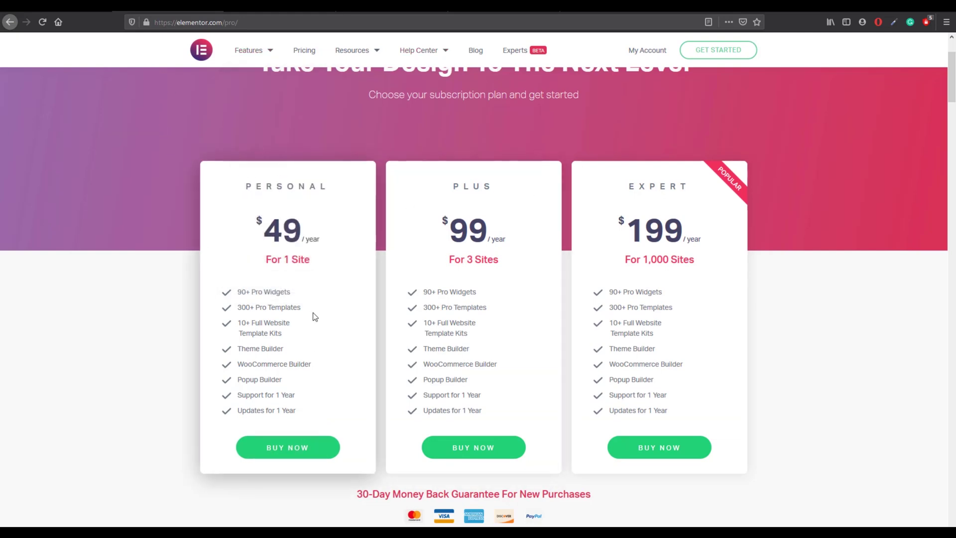
{"action": "left_click", "coordinate": [269, 9]}
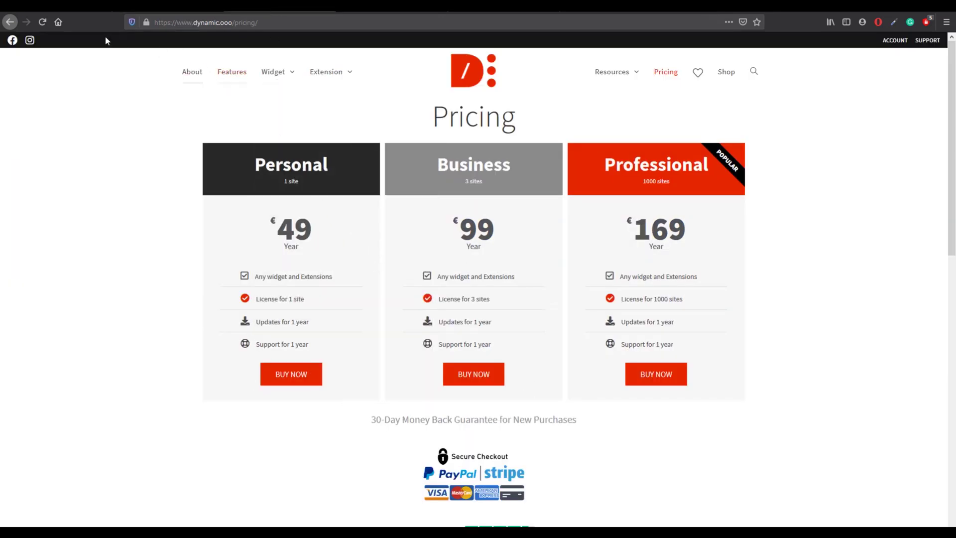
{"action": "left_click", "coordinate": [56, 6]}
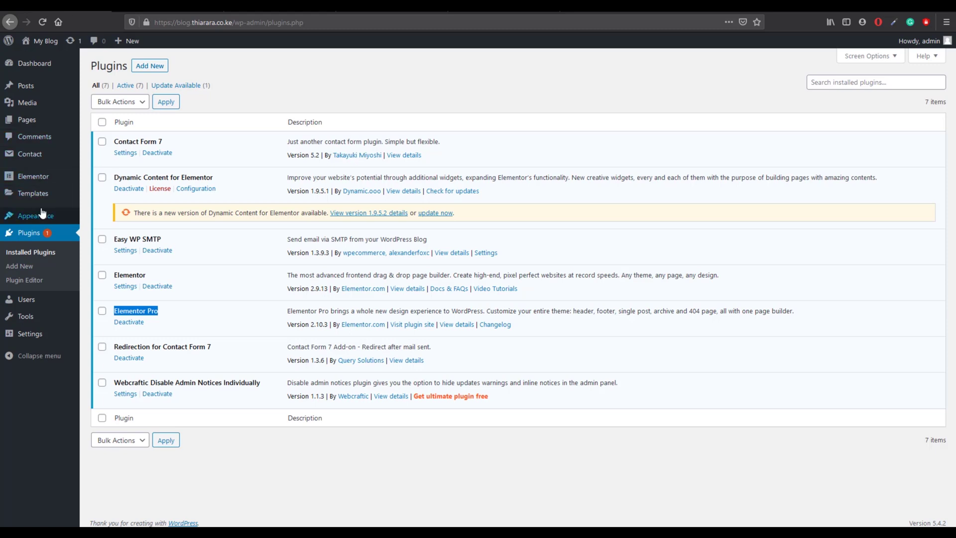
Step: Create a new Popup template named 'login' via Templates > Add New
{"action": "mouse_move", "coordinate": [40, 216]}
{"action": "mouse_move", "coordinate": [39, 194]}
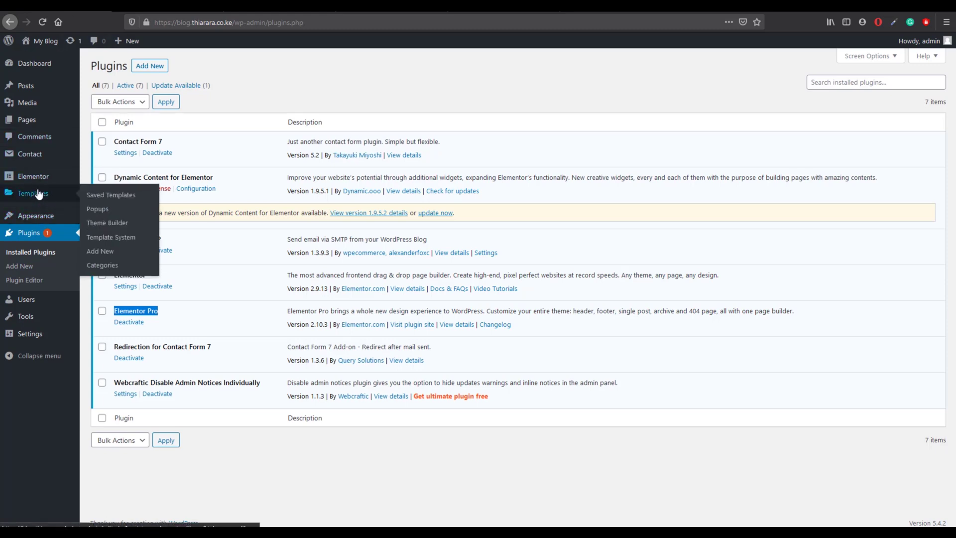
{"action": "left_click", "coordinate": [104, 251]}
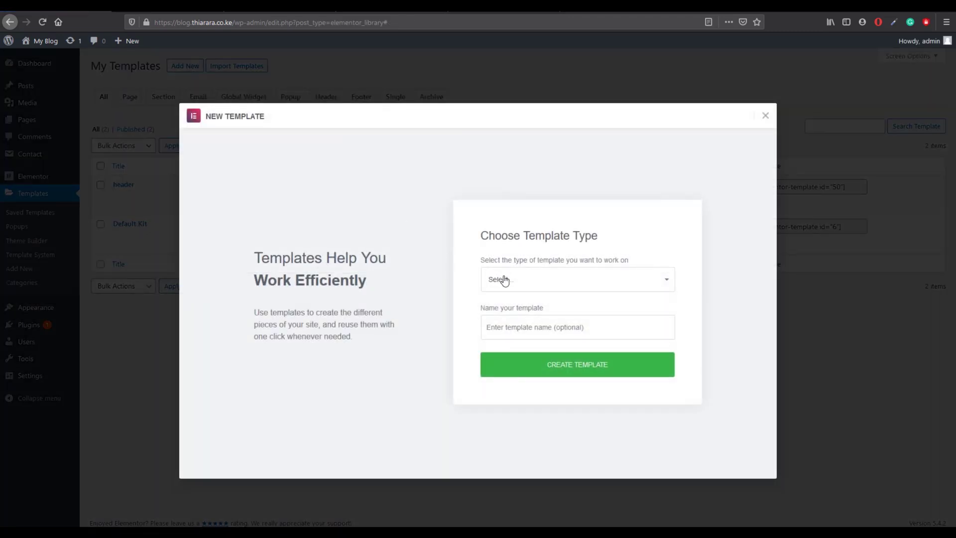
{"action": "left_click", "coordinate": [526, 283]}
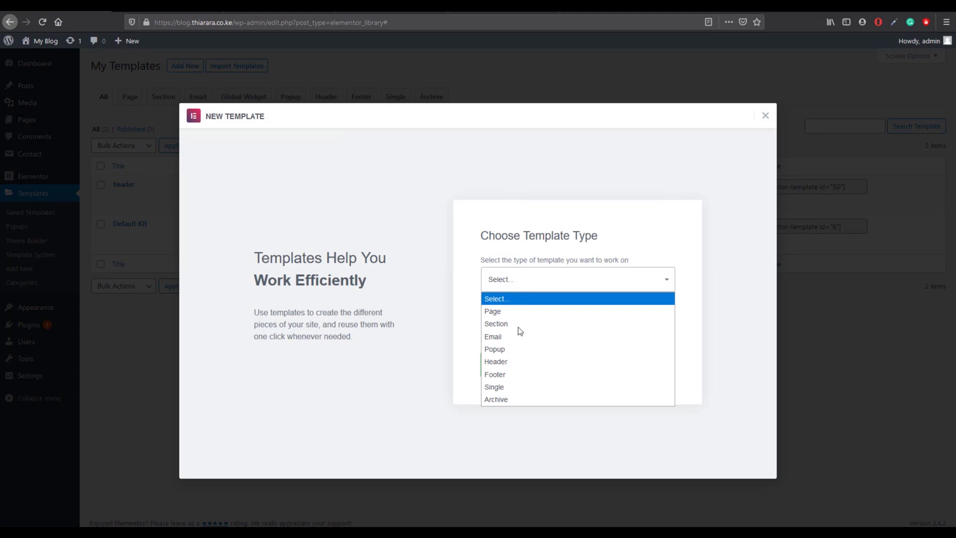
{"action": "left_click", "coordinate": [520, 352]}
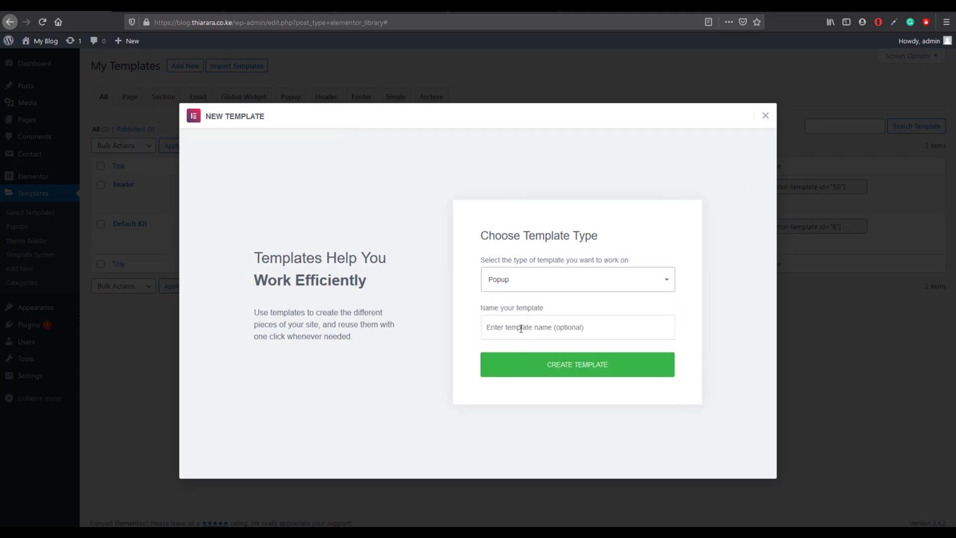
{"action": "left_click", "coordinate": [520, 329]}
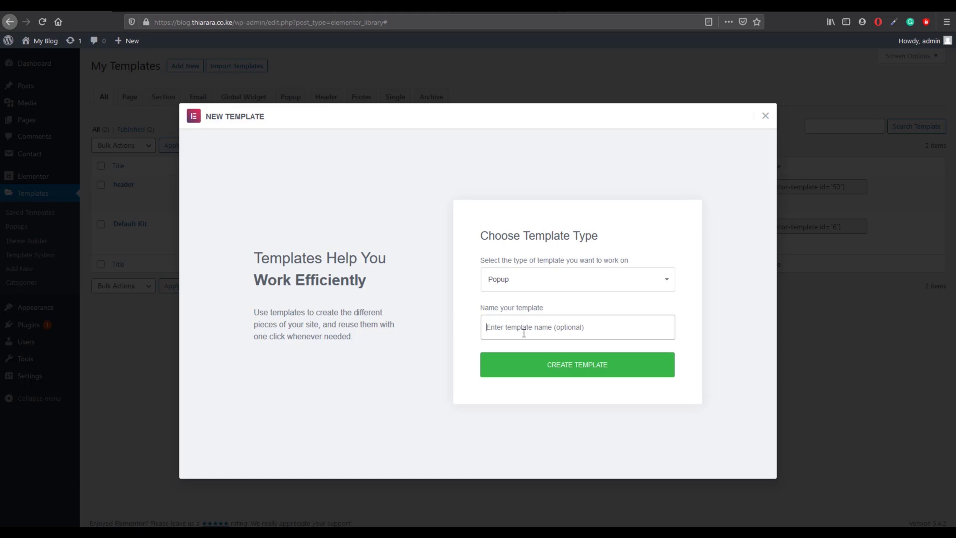
{"action": "type", "text": "login"}
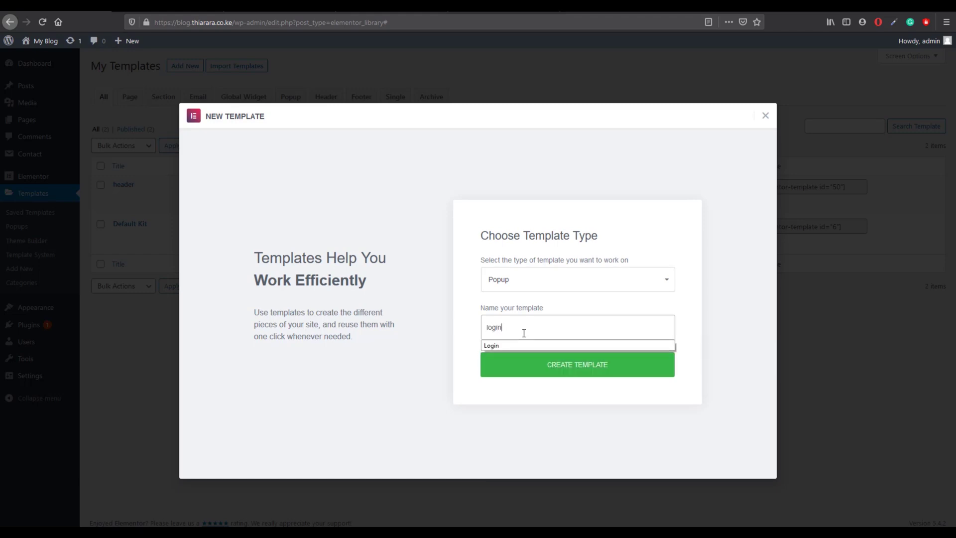
{"action": "left_click", "coordinate": [552, 370]}
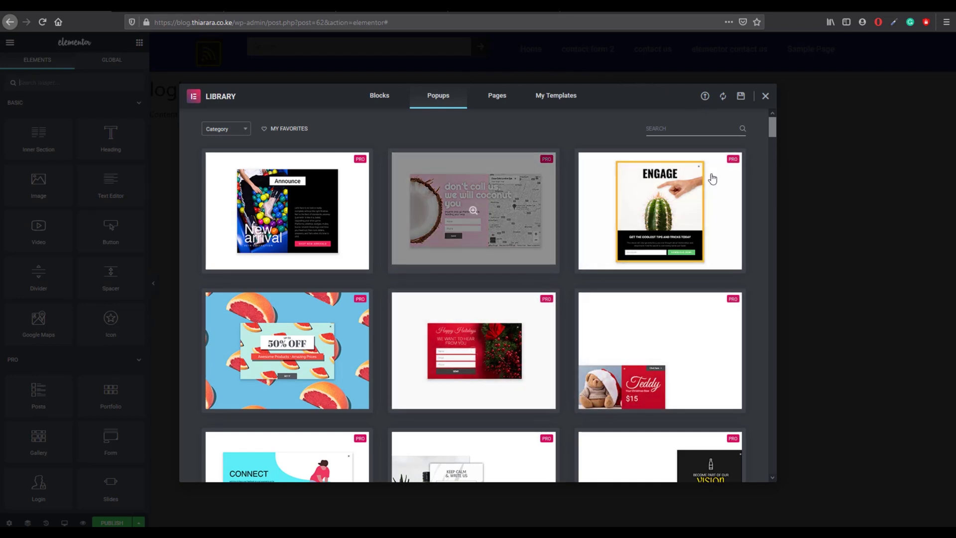
Step: Close the template library and drop the Login widget, found by searching 'log', into the popup
{"action": "left_click", "coordinate": [765, 96]}
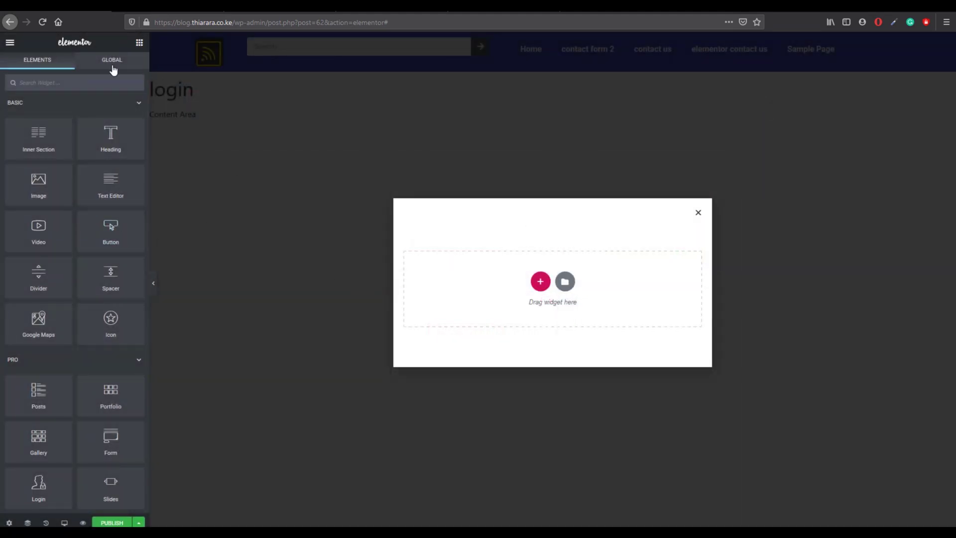
{"action": "left_click", "coordinate": [27, 83]}
{"action": "type", "text": "lo"}
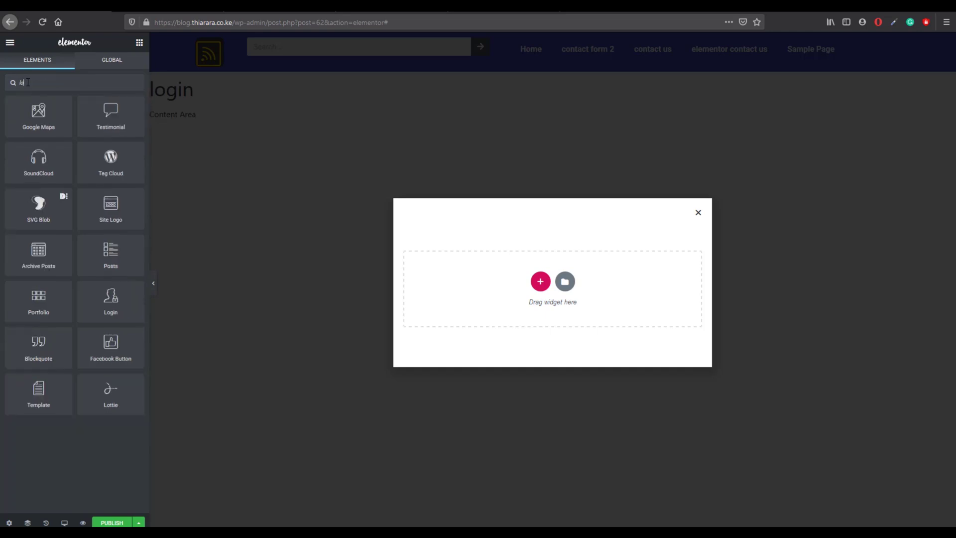
{"action": "type", "text": "g"}
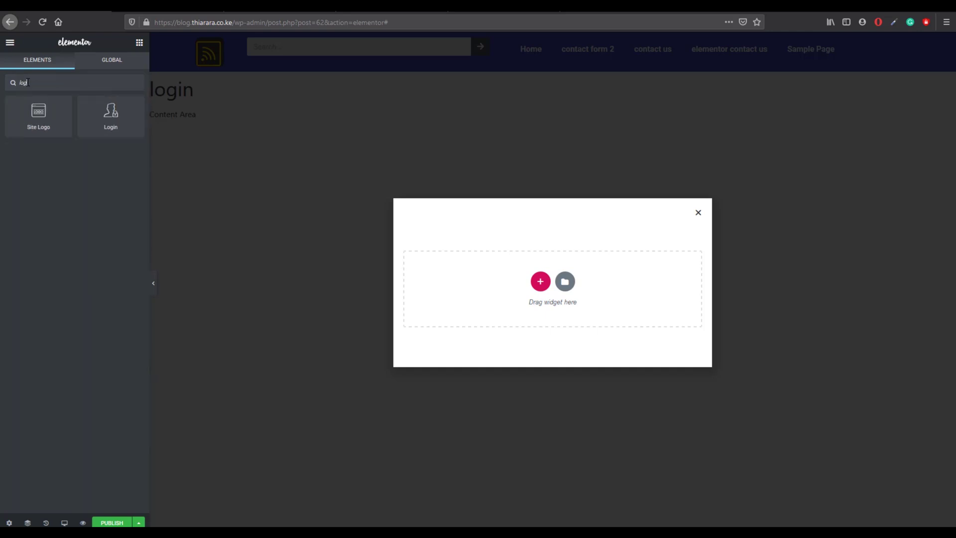
{"action": "left_click_drag", "start_coordinate": [108, 116], "coordinate": [497, 291]}
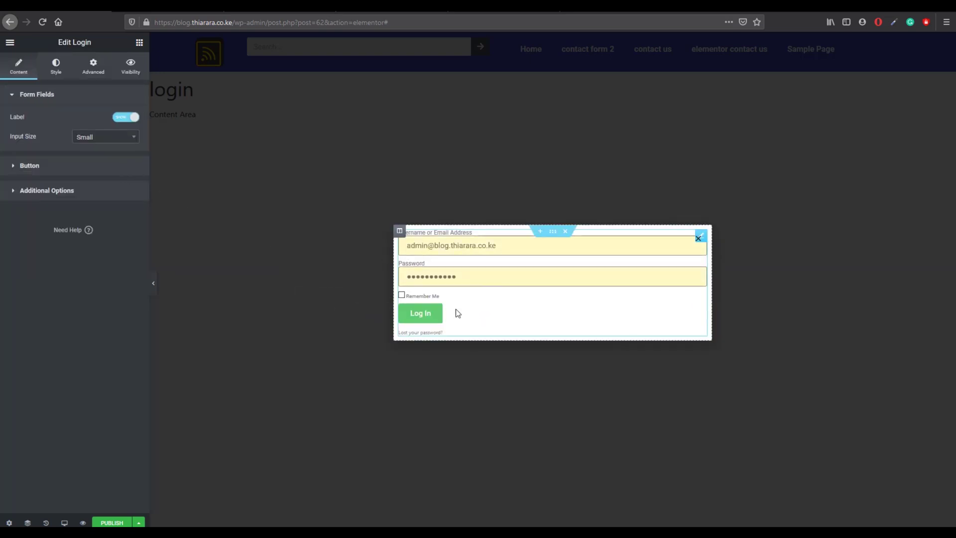
Step: Try Center, Right and Justified alignments for the Log In button, settling on Left
{"action": "left_click", "coordinate": [19, 167]}
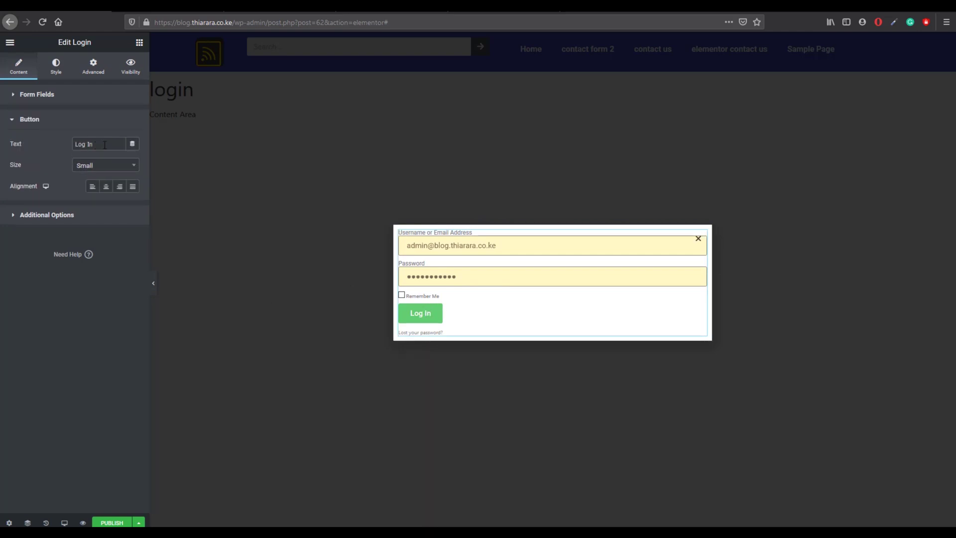
{"action": "left_click", "coordinate": [106, 186]}
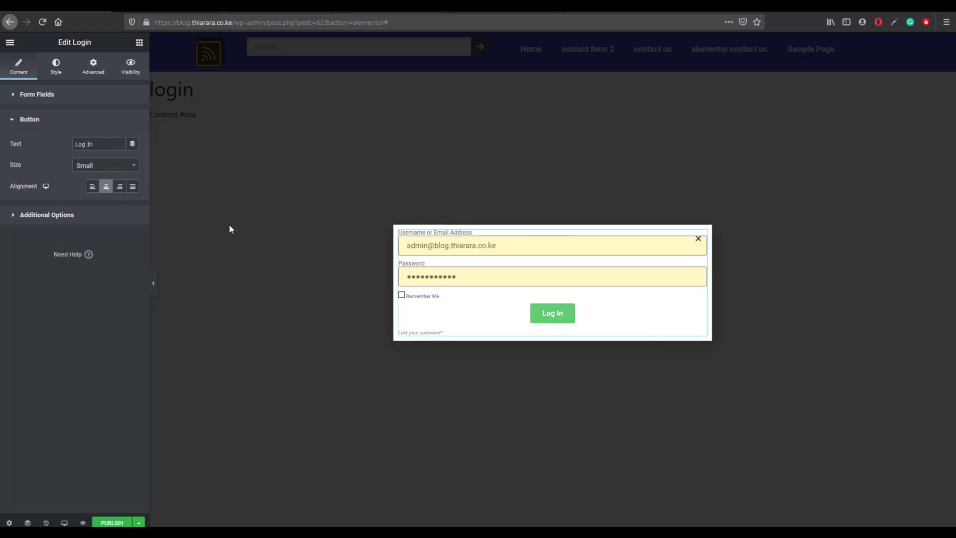
{"action": "left_click", "coordinate": [120, 187]}
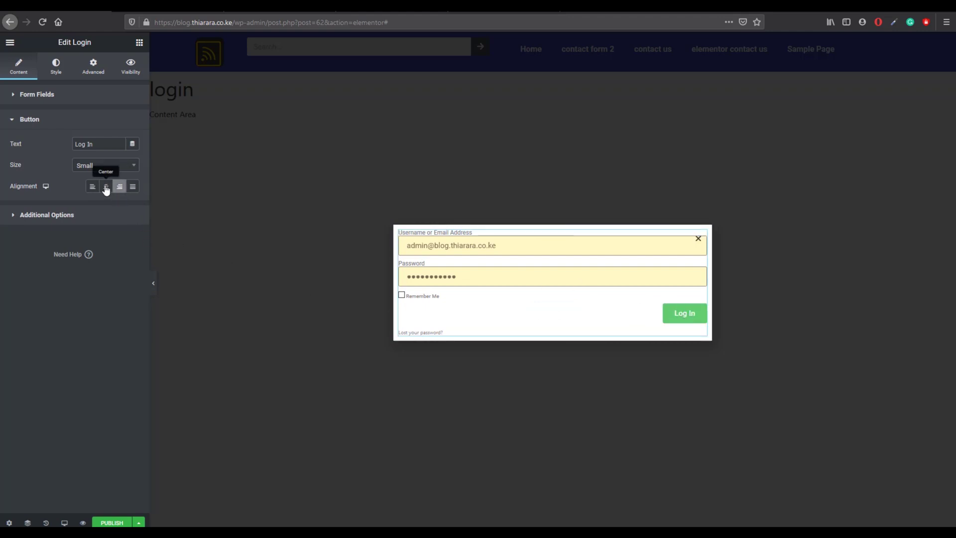
{"action": "left_click", "coordinate": [132, 187]}
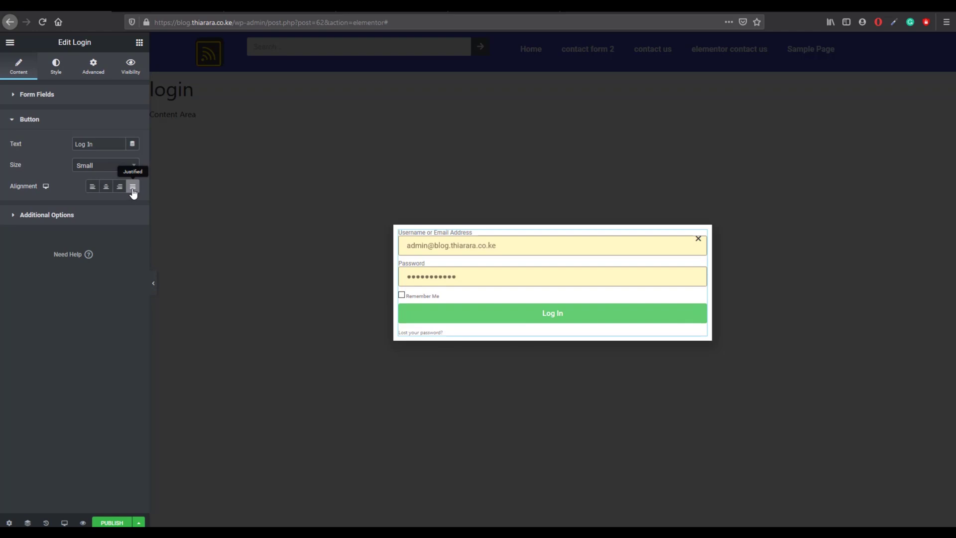
{"action": "left_click", "coordinate": [92, 188]}
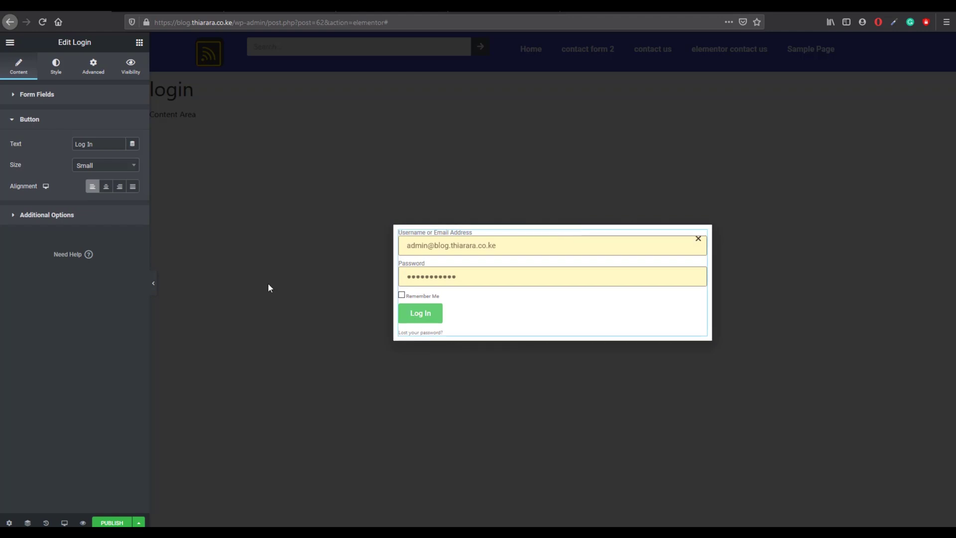
{"action": "left_click", "coordinate": [47, 216]}
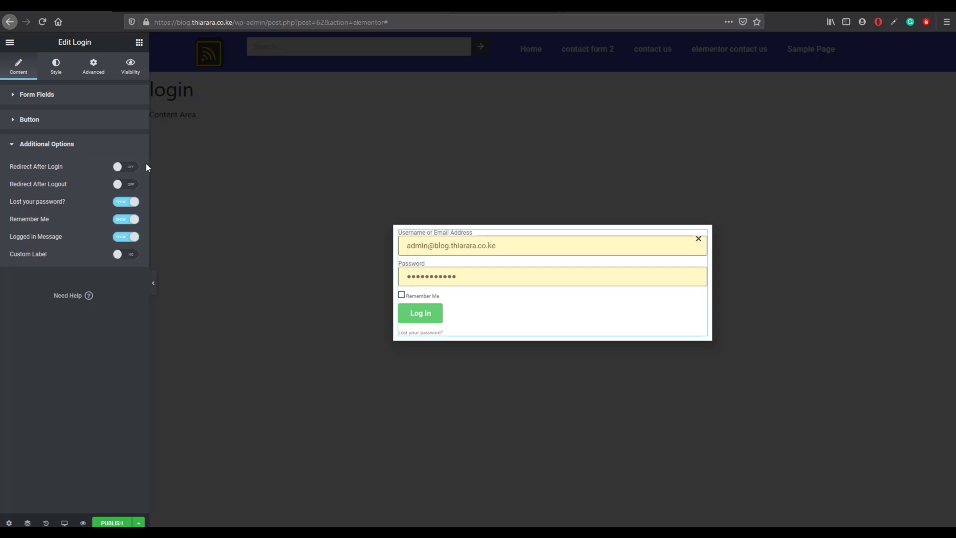
{"action": "left_click", "coordinate": [129, 168]}
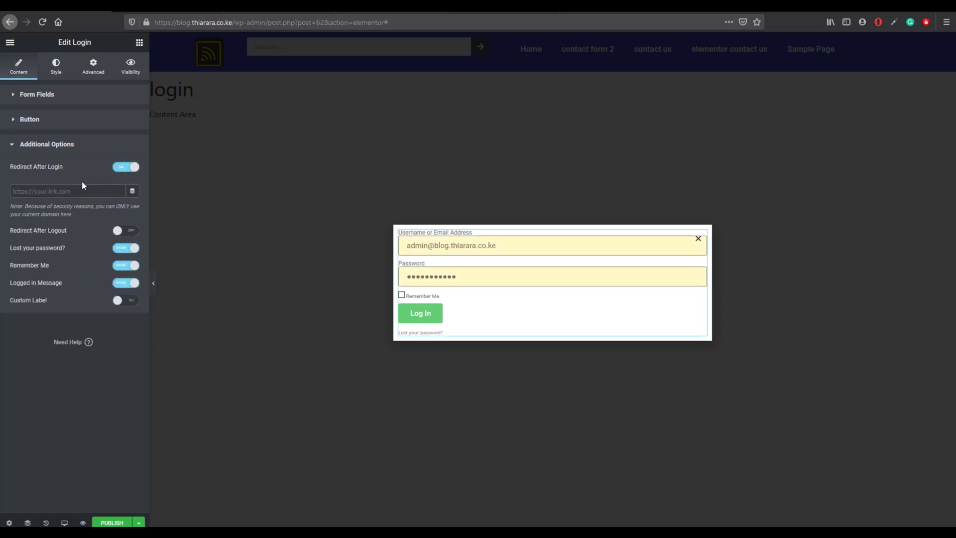
{"action": "left_click", "coordinate": [66, 191]}
{"action": "left_click_drag", "start_coordinate": [232, 22], "coordinate": [152, 30]}
{"action": "right_click", "coordinate": [163, 26]}
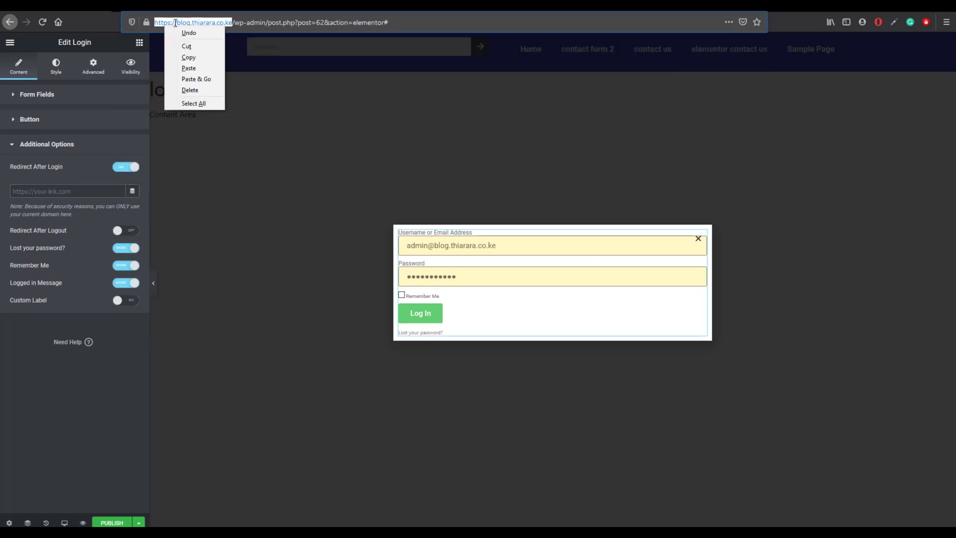
{"action": "left_click", "coordinate": [186, 57]}
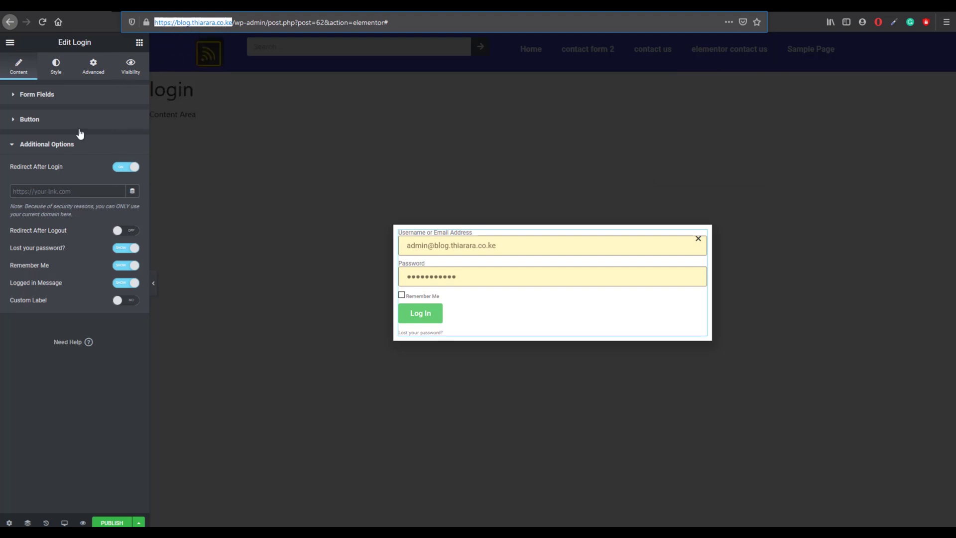
{"action": "right_click", "coordinate": [62, 192]}
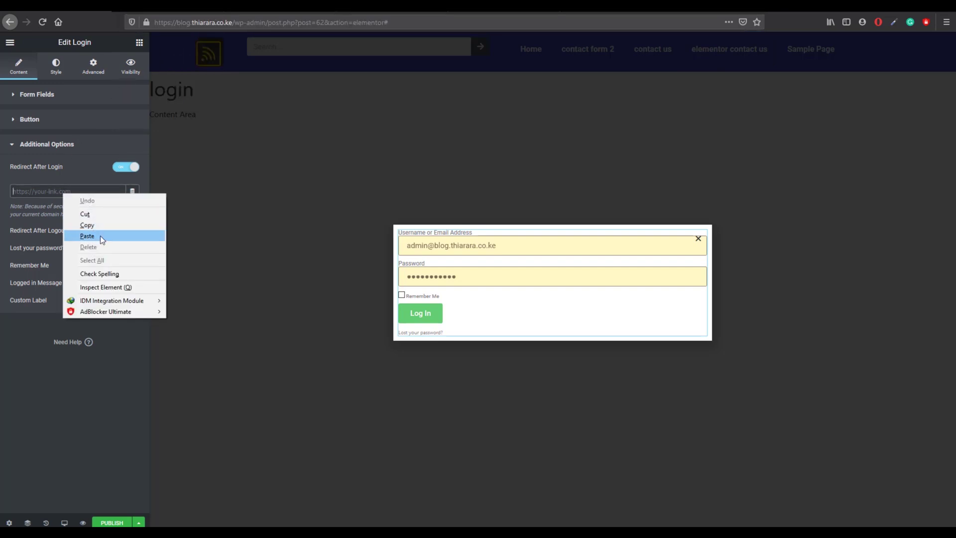
{"action": "left_click", "coordinate": [87, 235]}
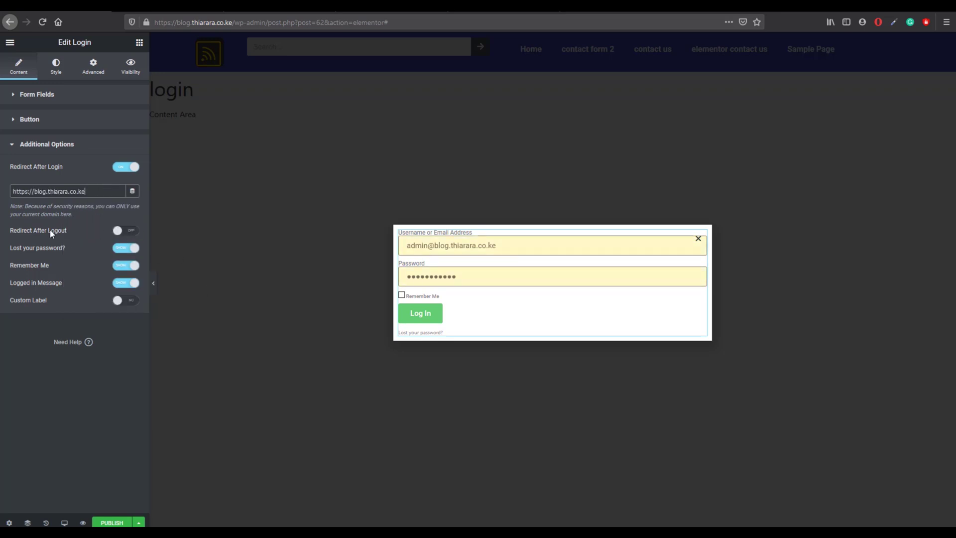
Step: Enable Redirect After Logout with the same site URL and switch Custom Label to YES
{"action": "left_click", "coordinate": [130, 232]}
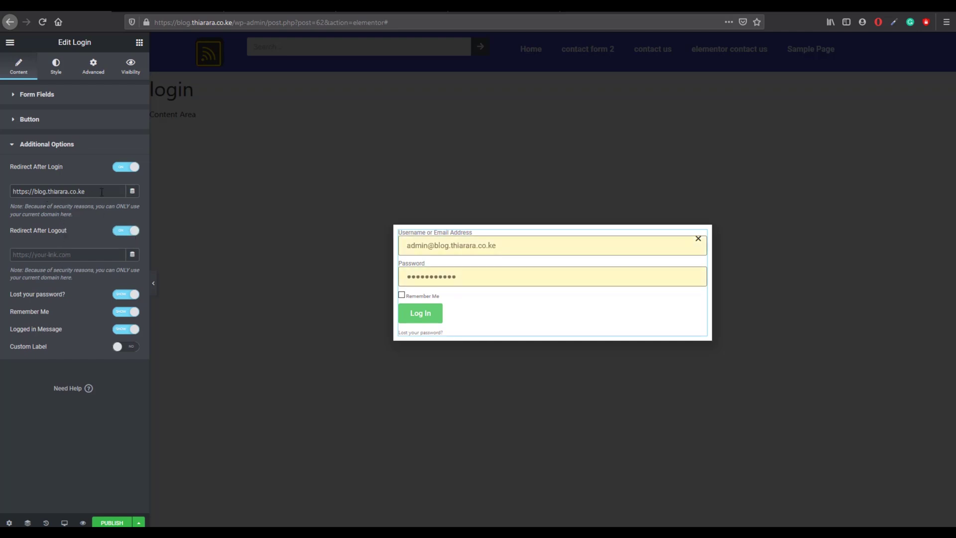
{"action": "left_click_drag", "start_coordinate": [102, 192], "coordinate": [14, 194]}
{"action": "right_click", "coordinate": [15, 194]}
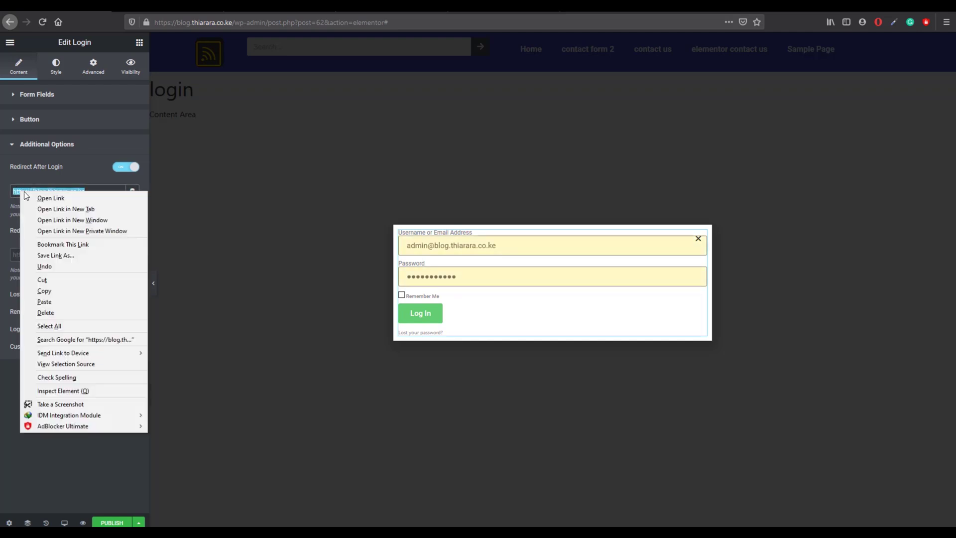
{"action": "left_click", "coordinate": [55, 291]}
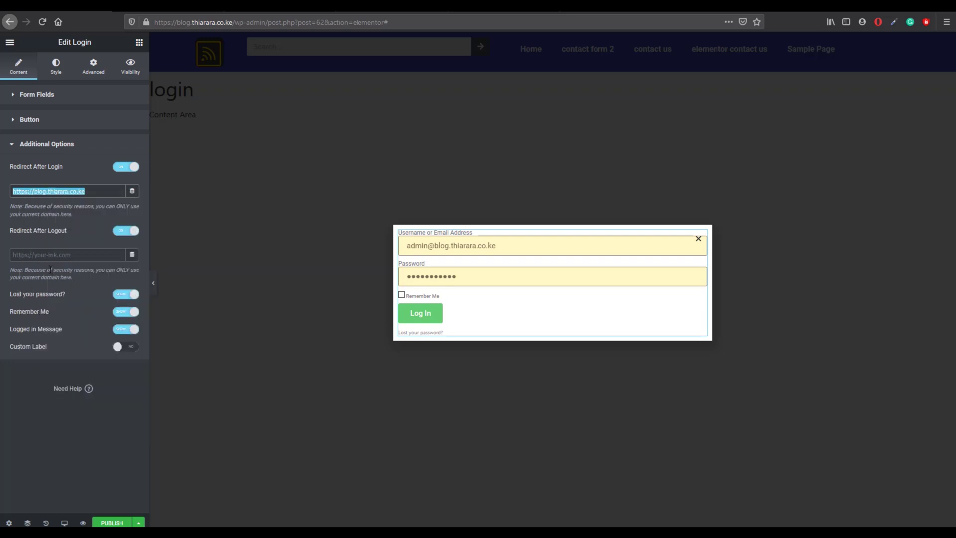
{"action": "left_click", "coordinate": [51, 255]}
{"action": "right_click", "coordinate": [51, 256]}
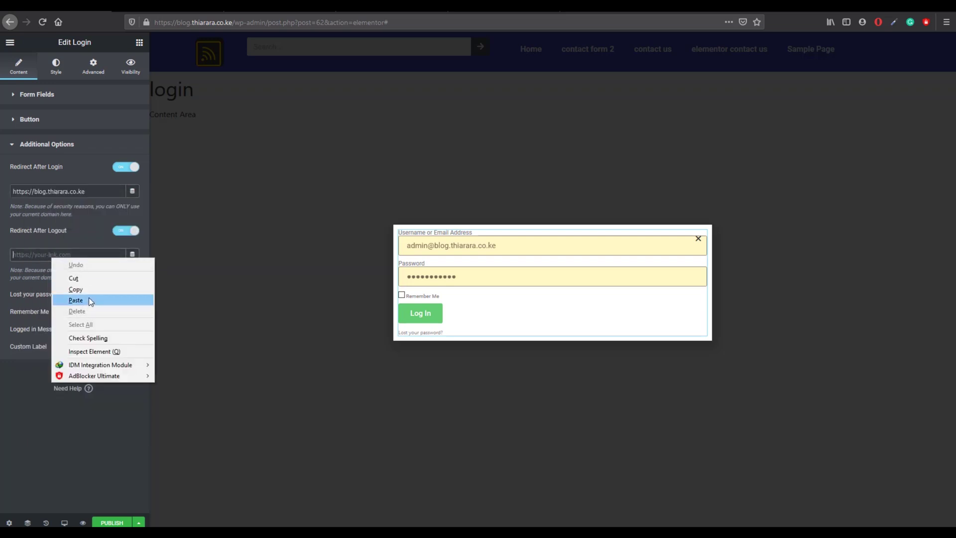
{"action": "left_click", "coordinate": [76, 300]}
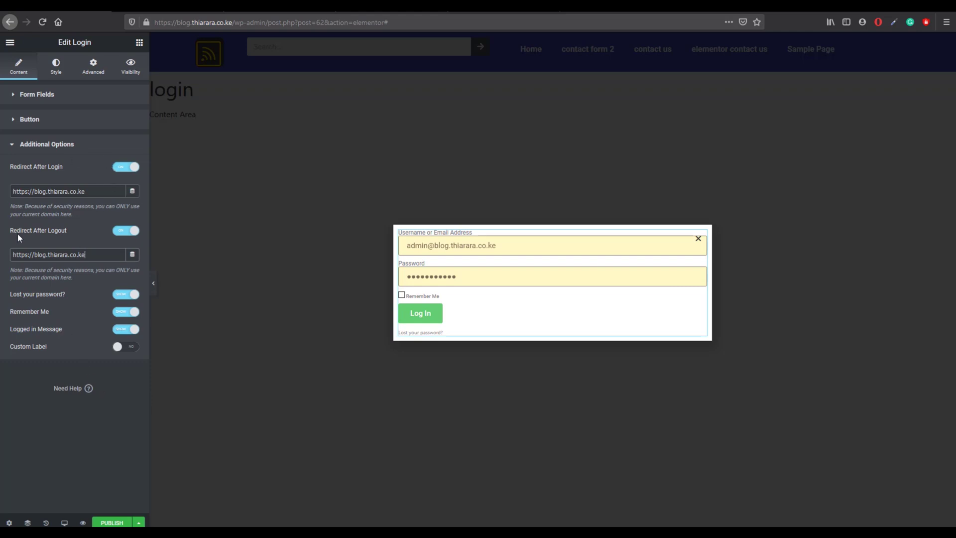
{"action": "left_click", "coordinate": [125, 348]}
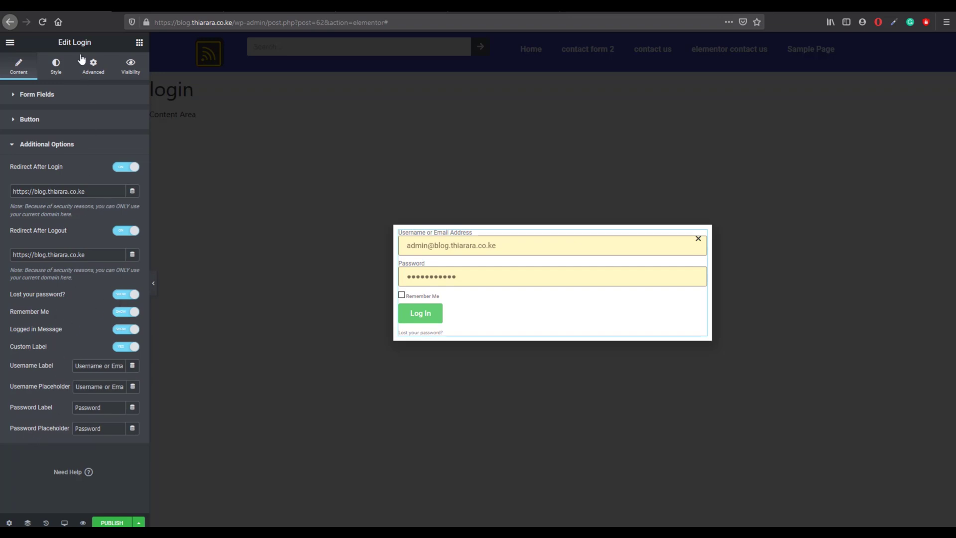
{"action": "left_click", "coordinate": [55, 67]}
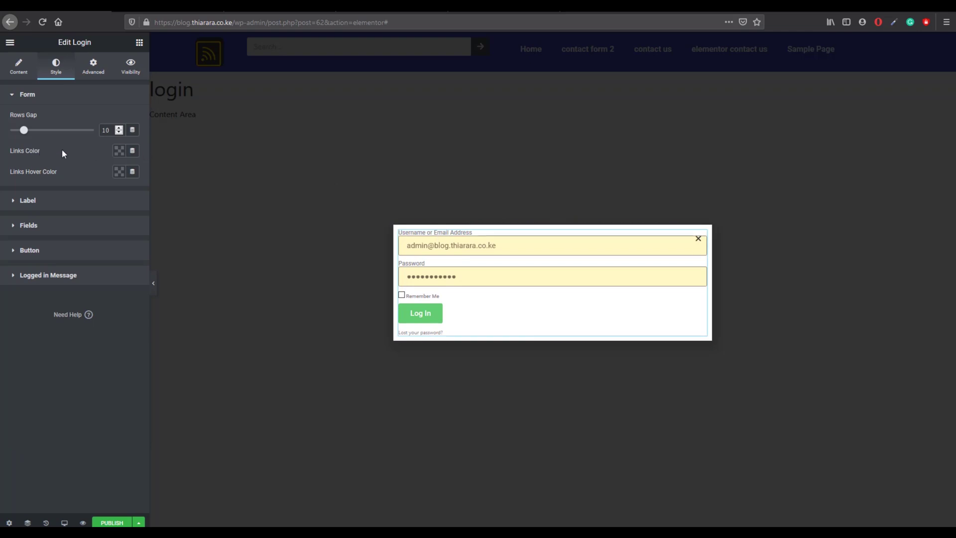
Step: Set the form's Links Color to red and Links Hover Color to green
{"action": "left_click", "coordinate": [119, 151]}
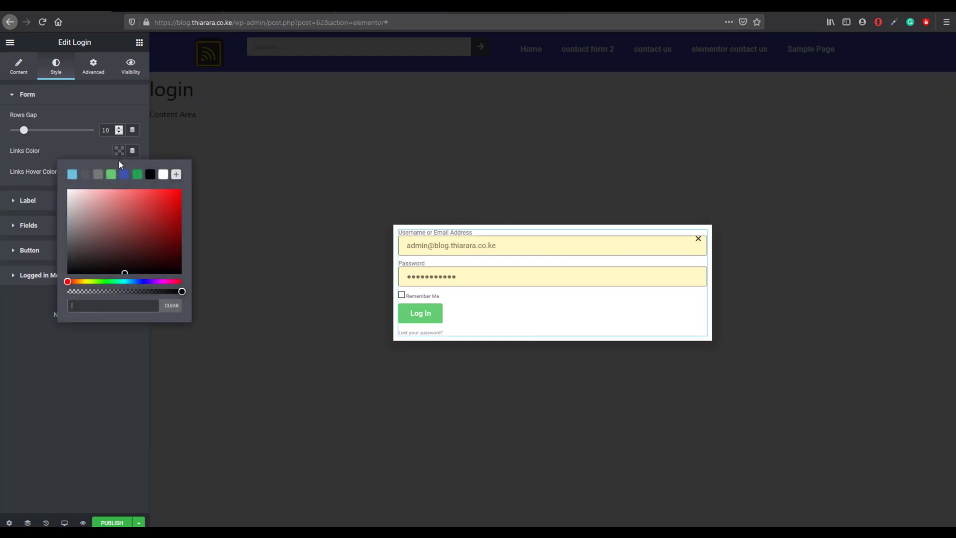
{"action": "left_click", "coordinate": [179, 197]}
{"action": "left_click", "coordinate": [60, 287]}
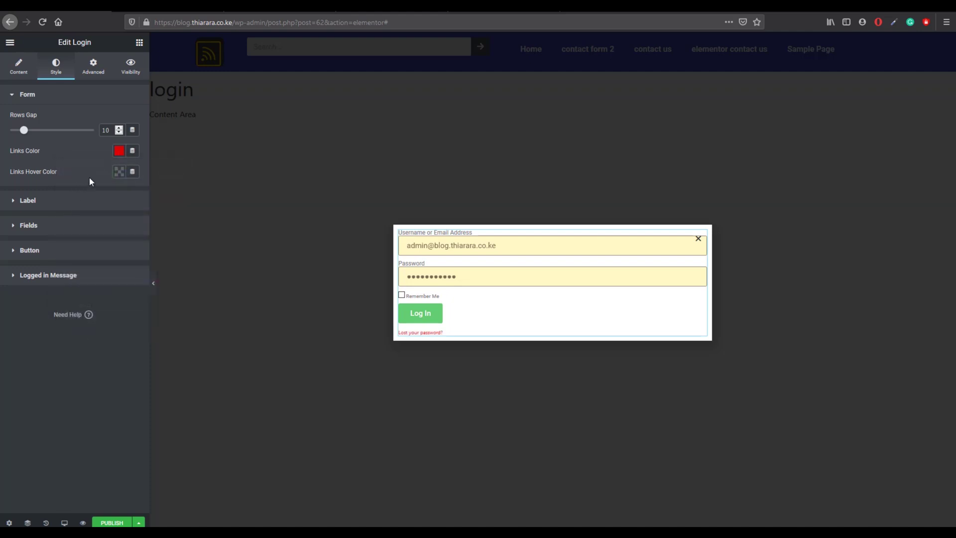
{"action": "left_click", "coordinate": [118, 172]}
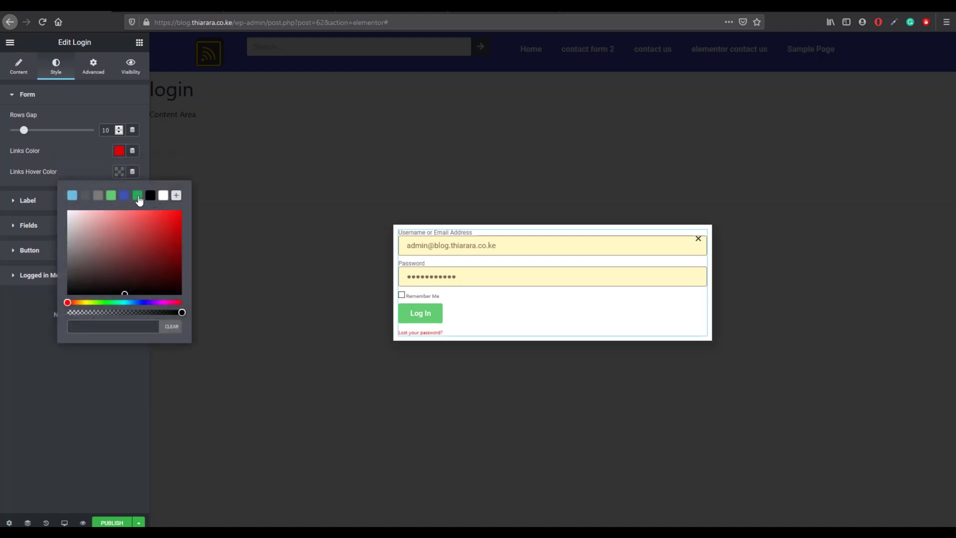
{"action": "left_click", "coordinate": [136, 196]}
{"action": "left_click", "coordinate": [25, 312]}
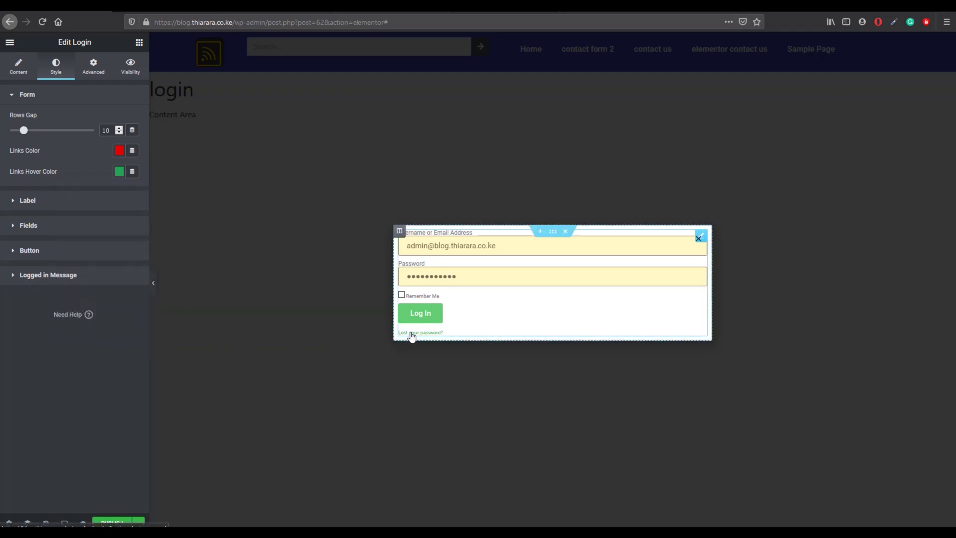
Step: Set the Label text color to black and the label spacing to 10
{"action": "left_click", "coordinate": [54, 201]}
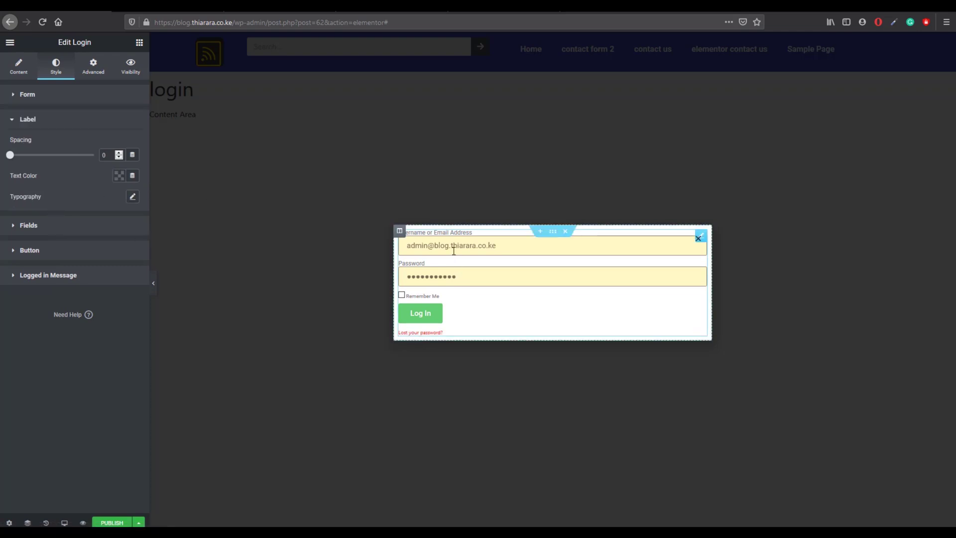
{"action": "left_click", "coordinate": [120, 178]}
{"action": "left_click", "coordinate": [150, 199]}
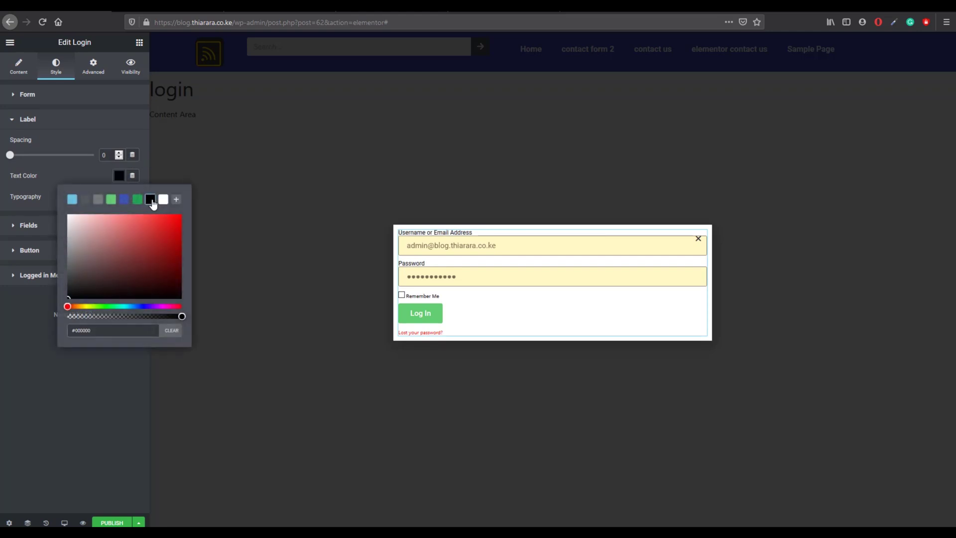
{"action": "left_click", "coordinate": [28, 300]}
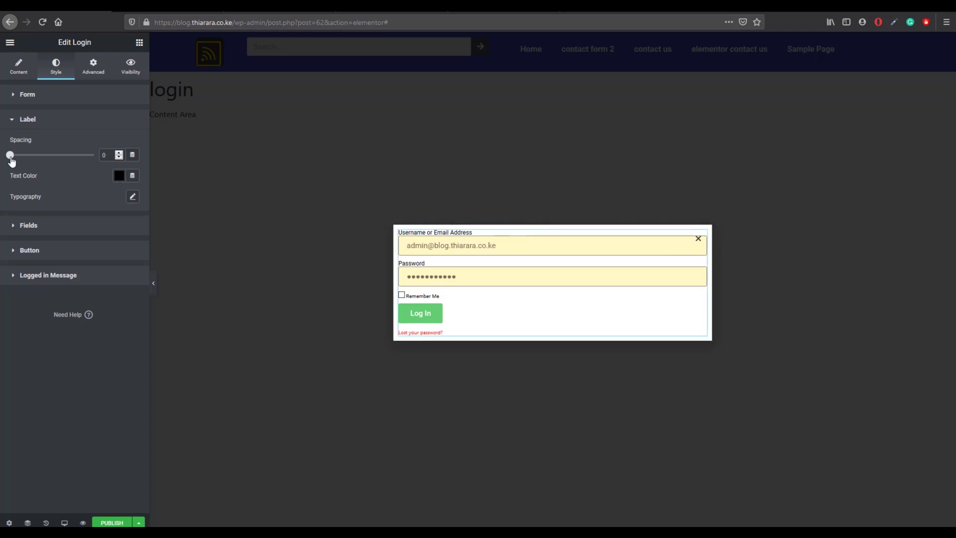
{"action": "left_click_drag", "start_coordinate": [11, 158], "coordinate": [29, 164]}
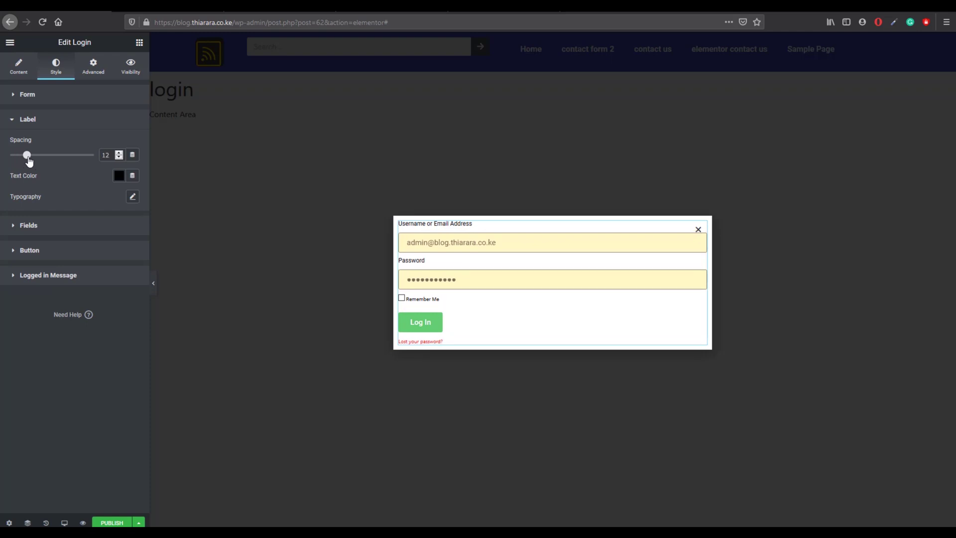
{"action": "double_click", "coordinate": [111, 154]}
{"action": "type", "text": "10"}
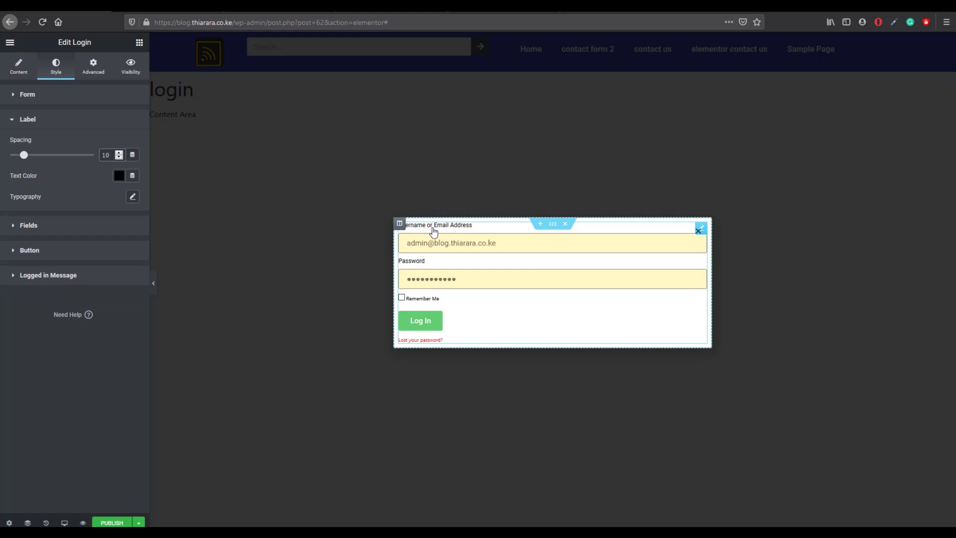
Step: Set label typography to Montserrat, size 20, weight 900, with Capitalize transform
{"action": "left_click", "coordinate": [136, 199]}
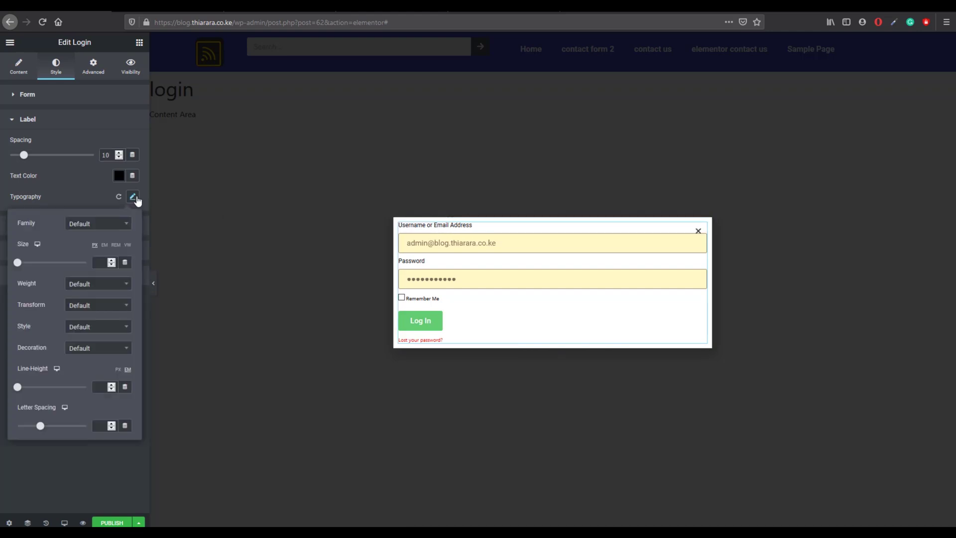
{"action": "left_click", "coordinate": [88, 226]}
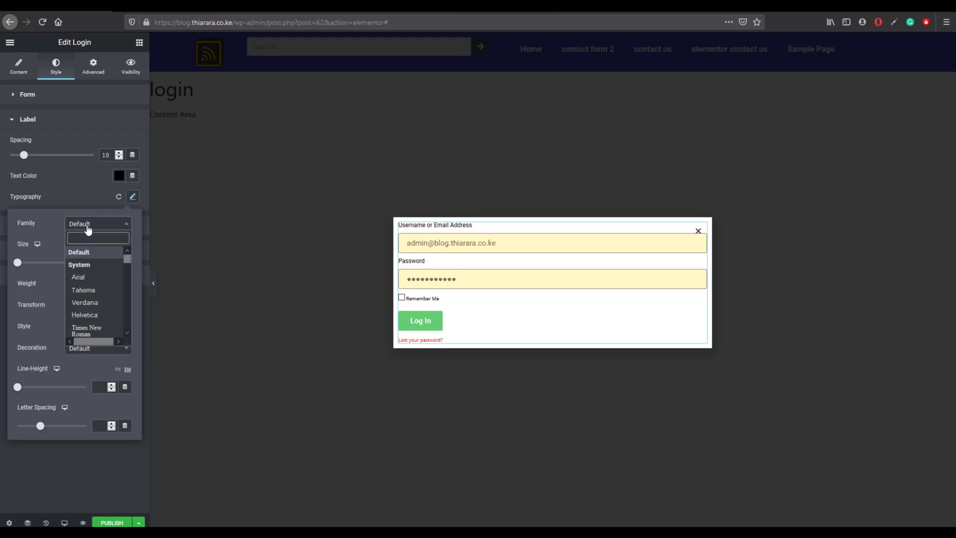
{"action": "type", "text": "mont"}
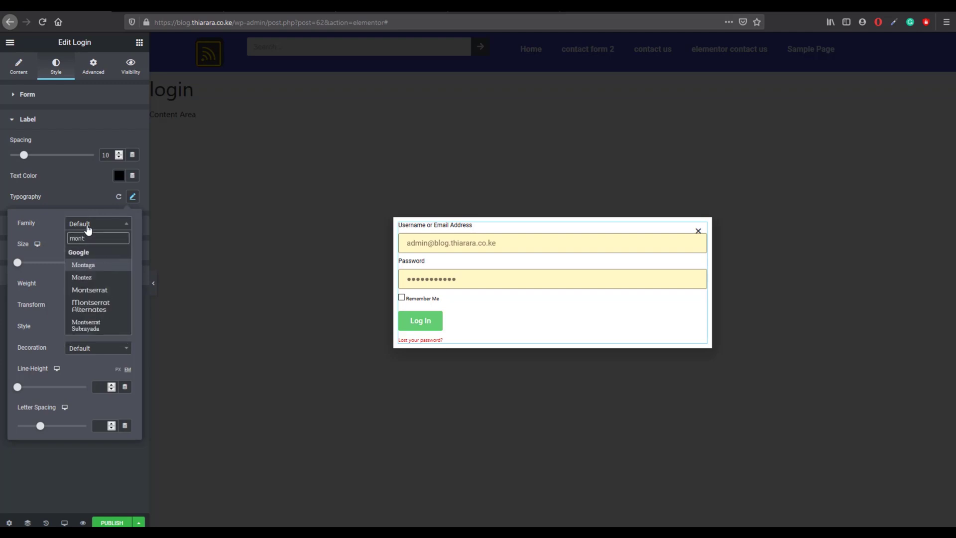
{"action": "left_click", "coordinate": [91, 292]}
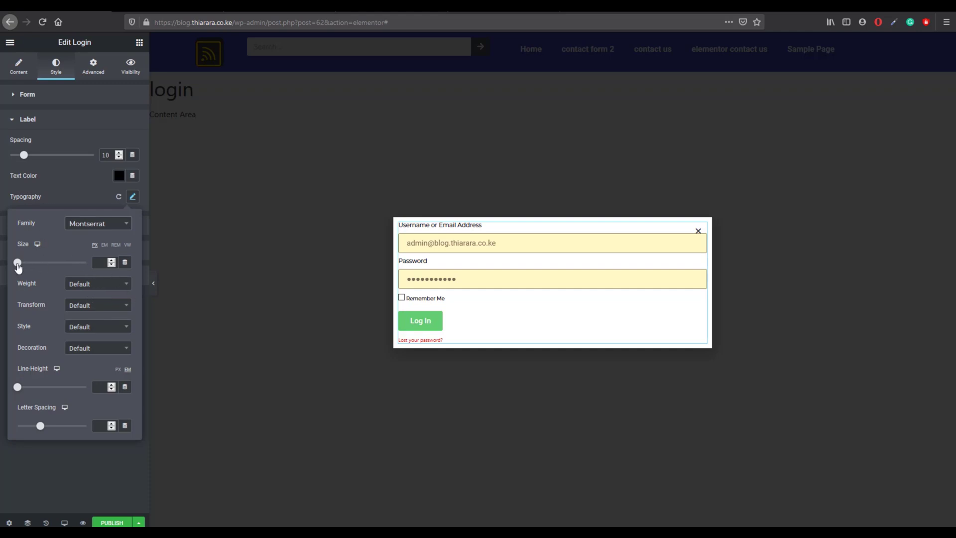
{"action": "left_click_drag", "start_coordinate": [18, 265], "coordinate": [25, 265]}
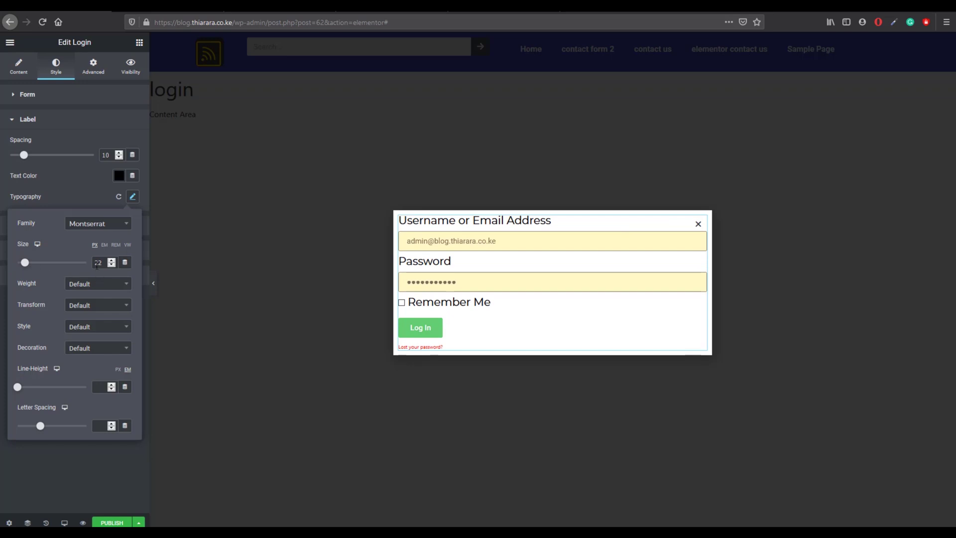
{"action": "left_click_drag", "start_coordinate": [102, 263], "coordinate": [74, 265]}
{"action": "type", "text": "20"}
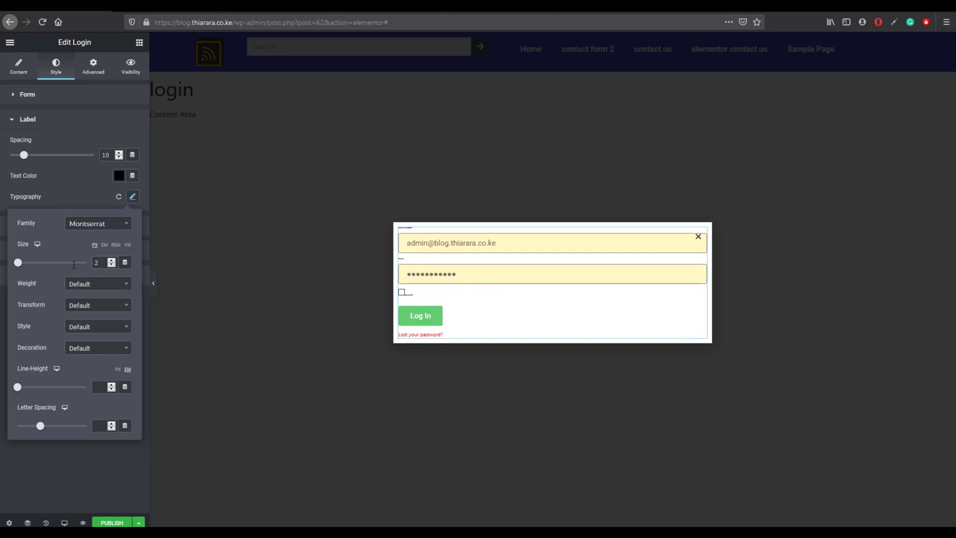
{"action": "left_click", "coordinate": [85, 292]}
{"action": "left_click", "coordinate": [82, 364]}
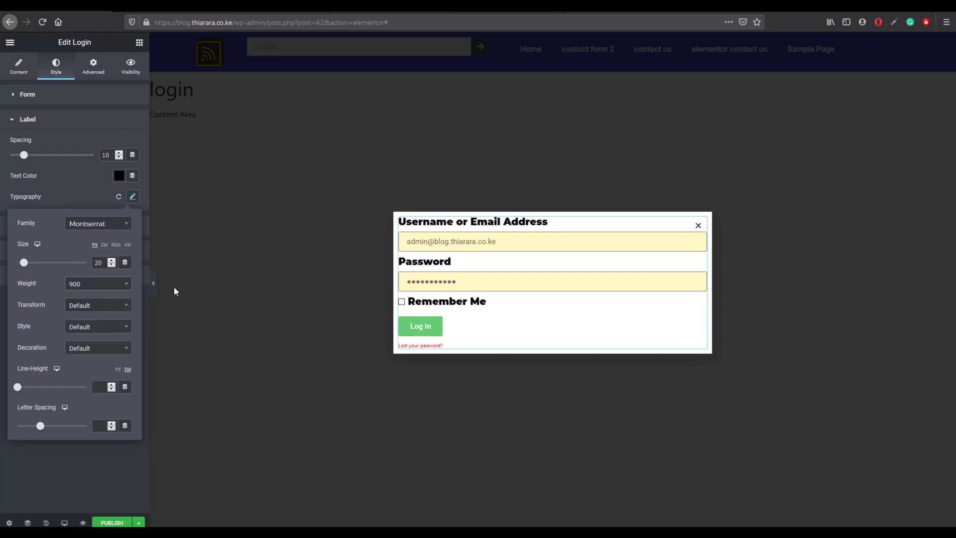
{"action": "left_click", "coordinate": [110, 310]}
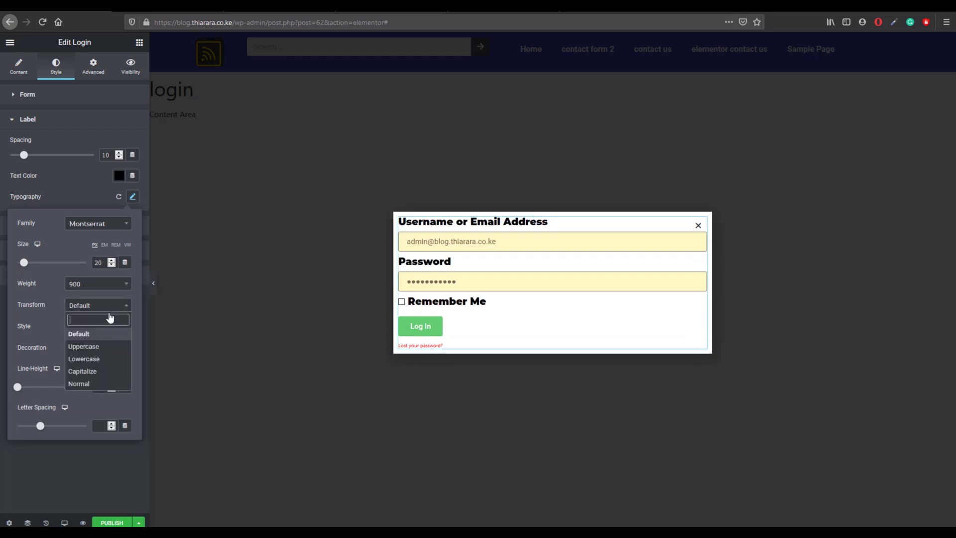
{"action": "left_click", "coordinate": [96, 372]}
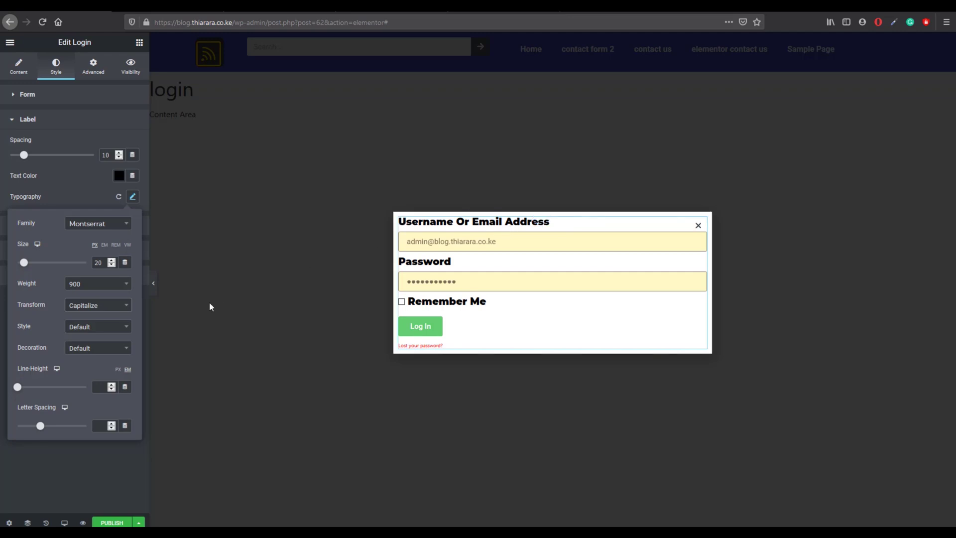
Step: Try underline, overline and strike-through on the labels, ending with Default decoration
{"action": "left_click", "coordinate": [187, 310]}
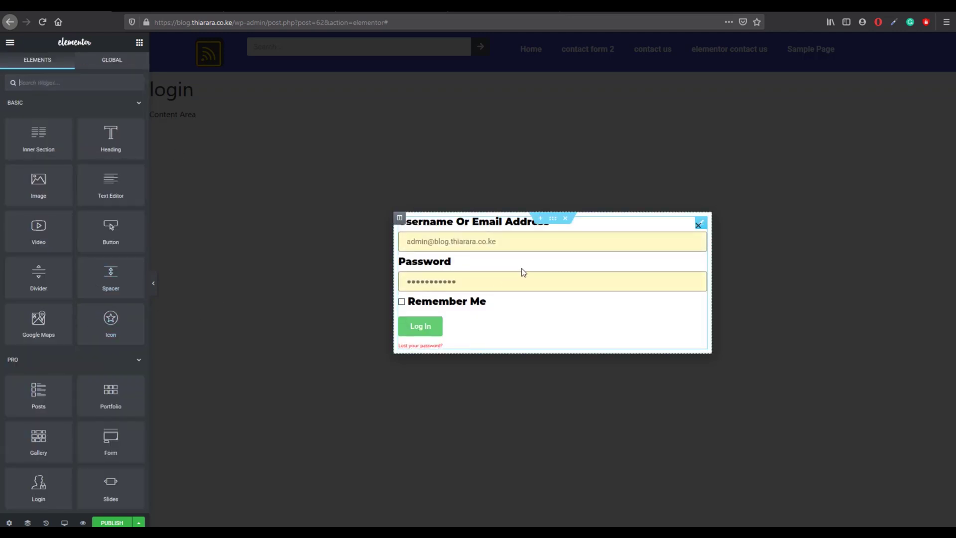
{"action": "left_click", "coordinate": [619, 230]}
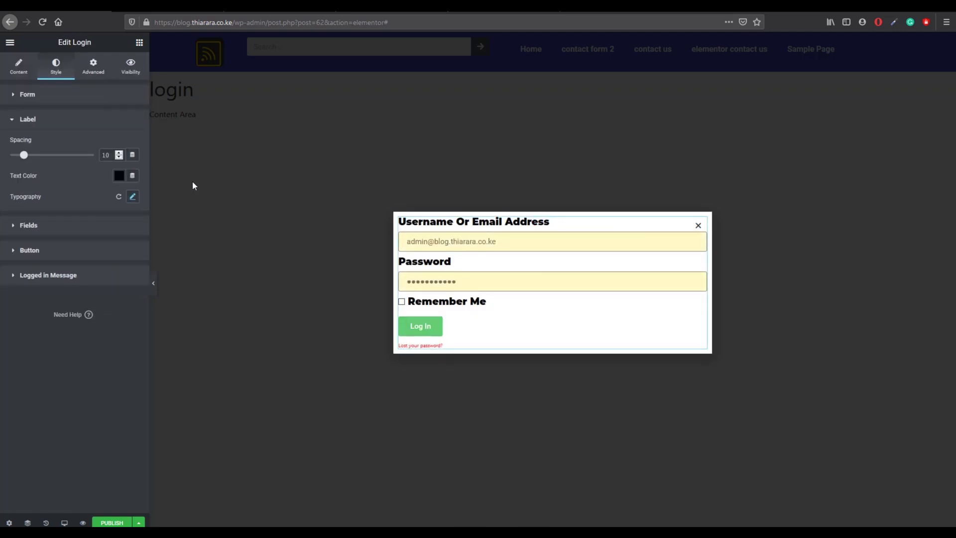
{"action": "left_click", "coordinate": [132, 198]}
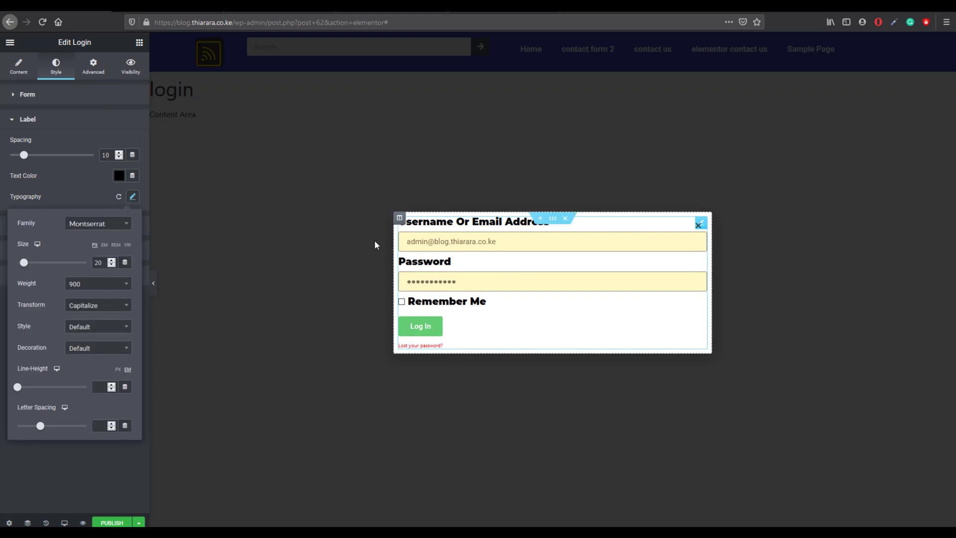
{"action": "left_click", "coordinate": [94, 354]}
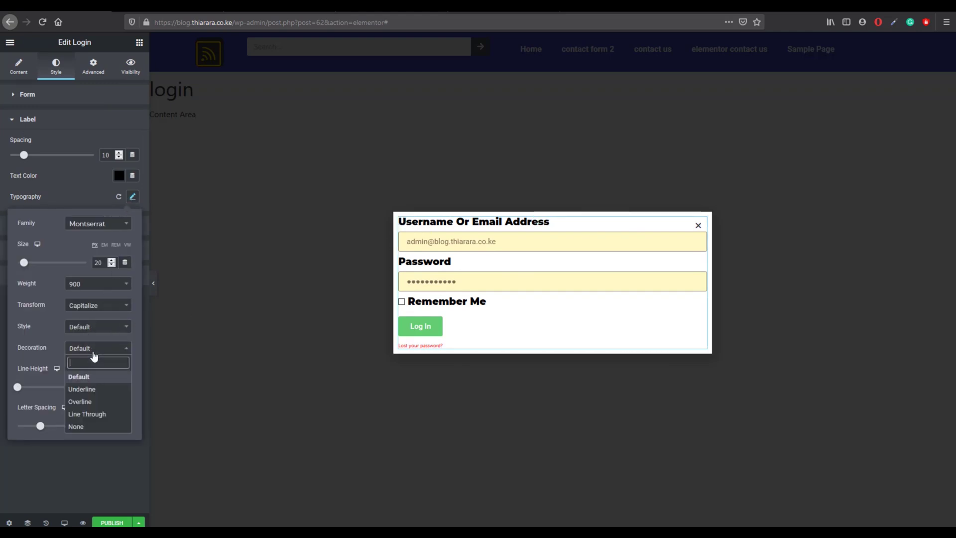
{"action": "left_click", "coordinate": [85, 390]}
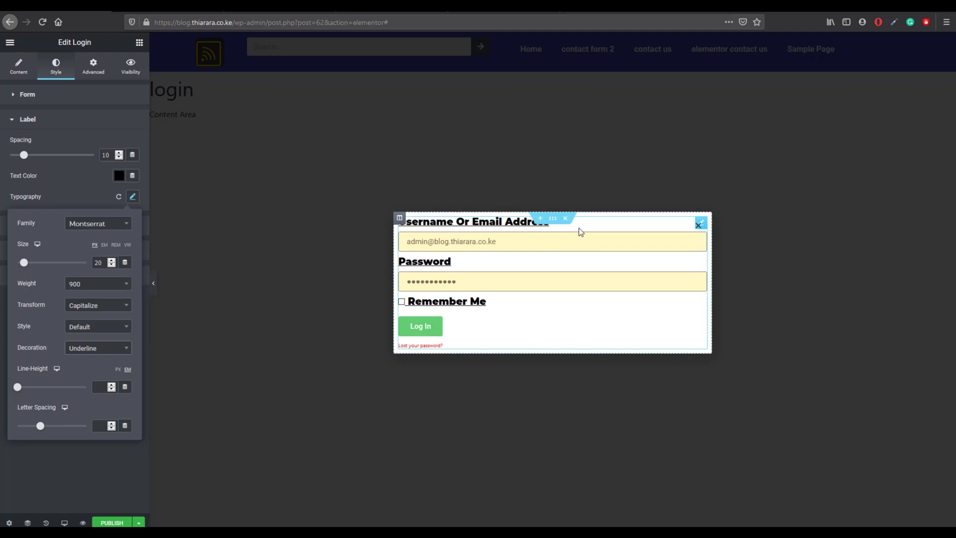
{"action": "left_click", "coordinate": [91, 351]}
{"action": "left_click", "coordinate": [83, 399]}
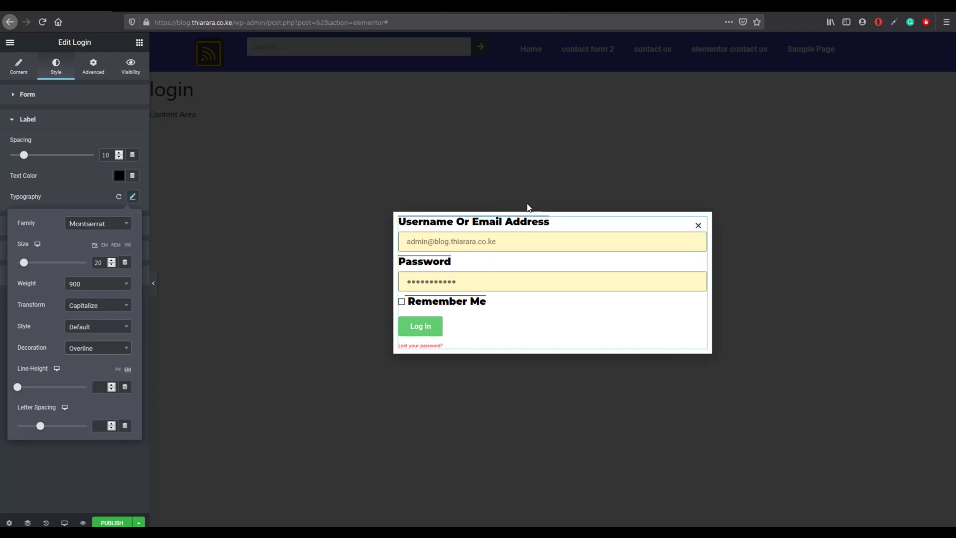
{"action": "left_click", "coordinate": [98, 348]}
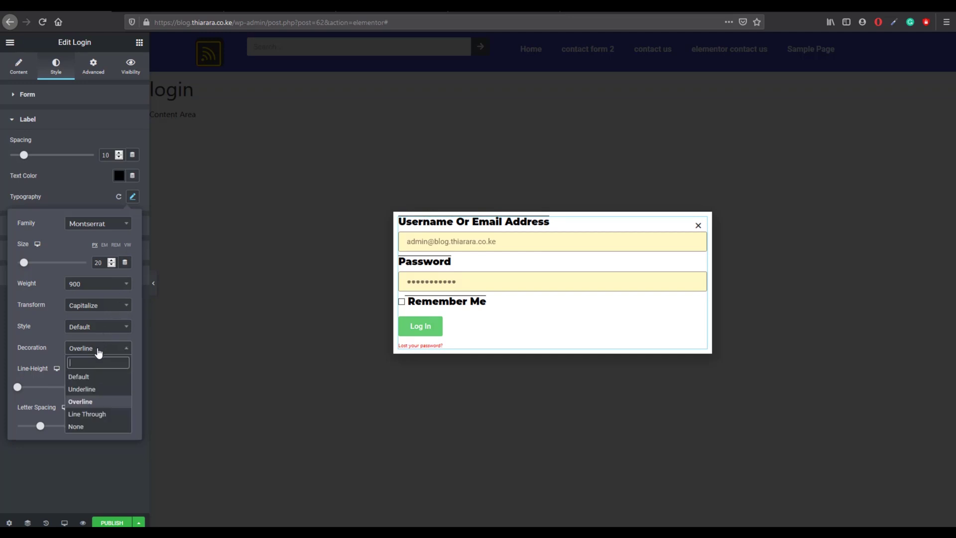
{"action": "left_click", "coordinate": [101, 415]}
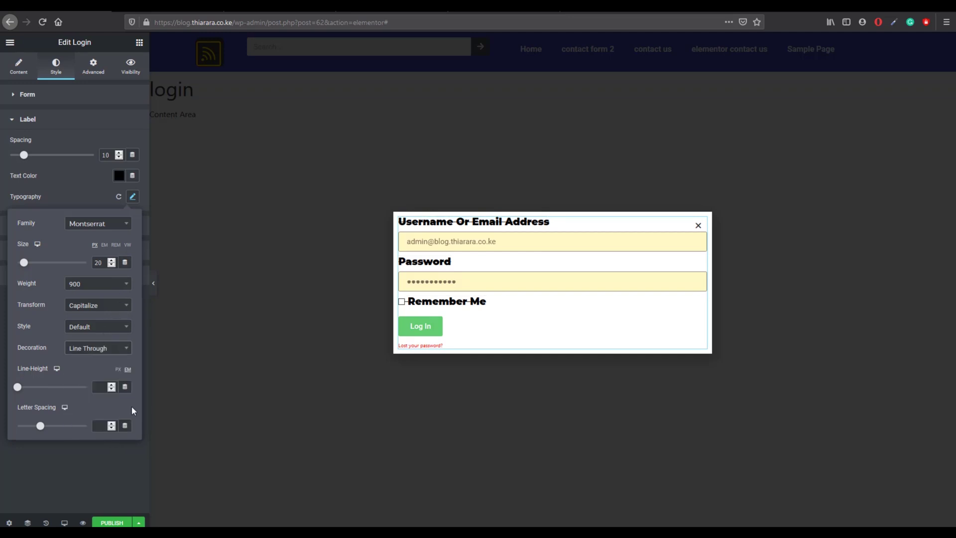
{"action": "left_click", "coordinate": [92, 347]}
{"action": "left_click", "coordinate": [83, 377]}
{"action": "left_click", "coordinate": [33, 122]}
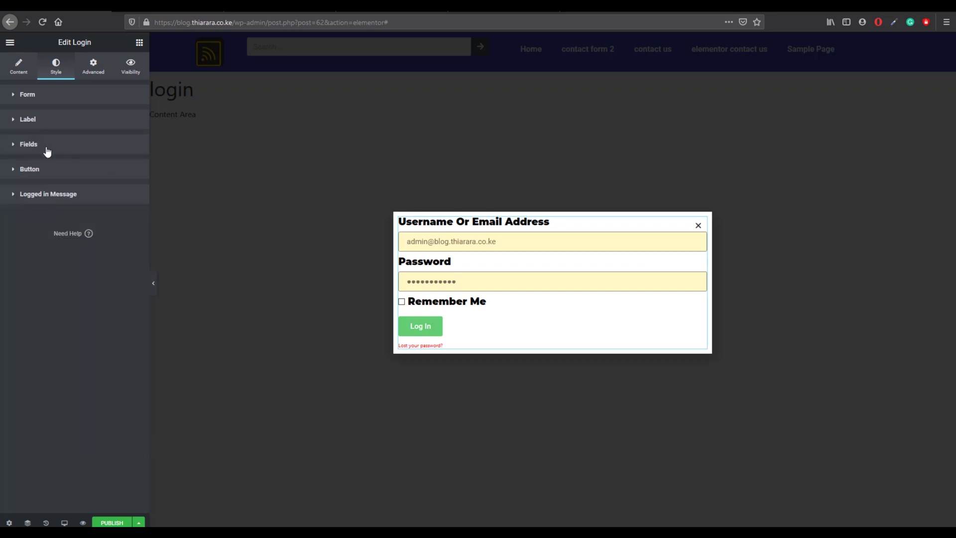
Step: Set the input fields' text color to black
{"action": "left_click", "coordinate": [45, 147]}
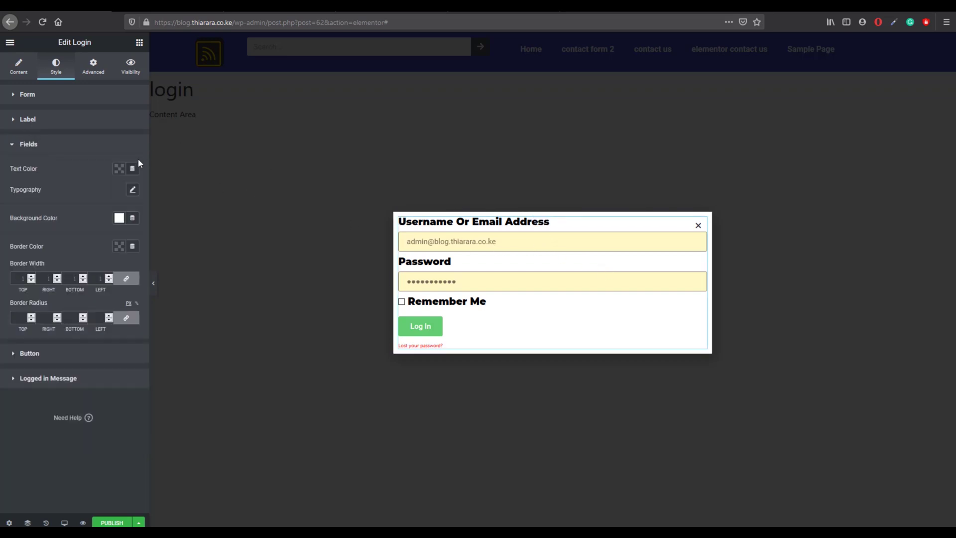
{"action": "left_click", "coordinate": [119, 169]}
{"action": "left_click", "coordinate": [150, 192]}
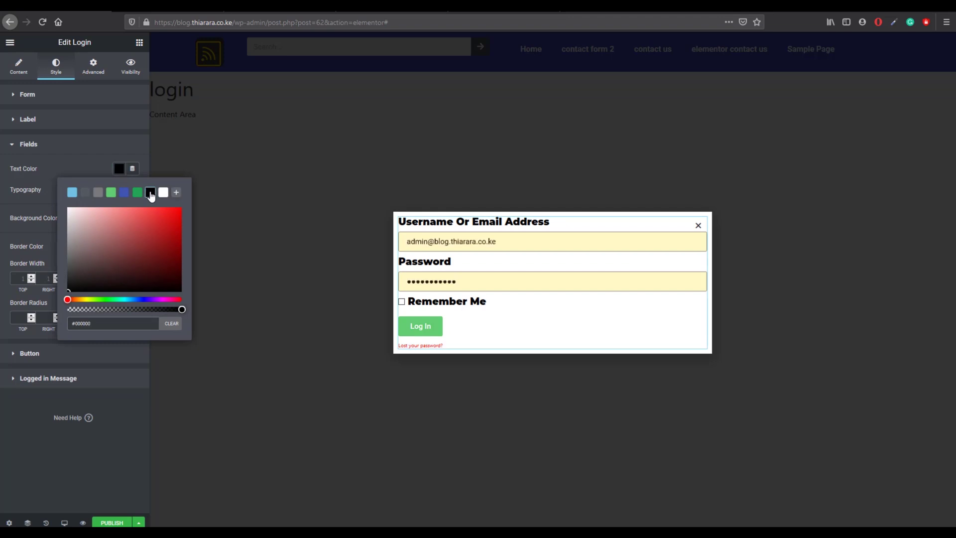
{"action": "left_click", "coordinate": [89, 148]}
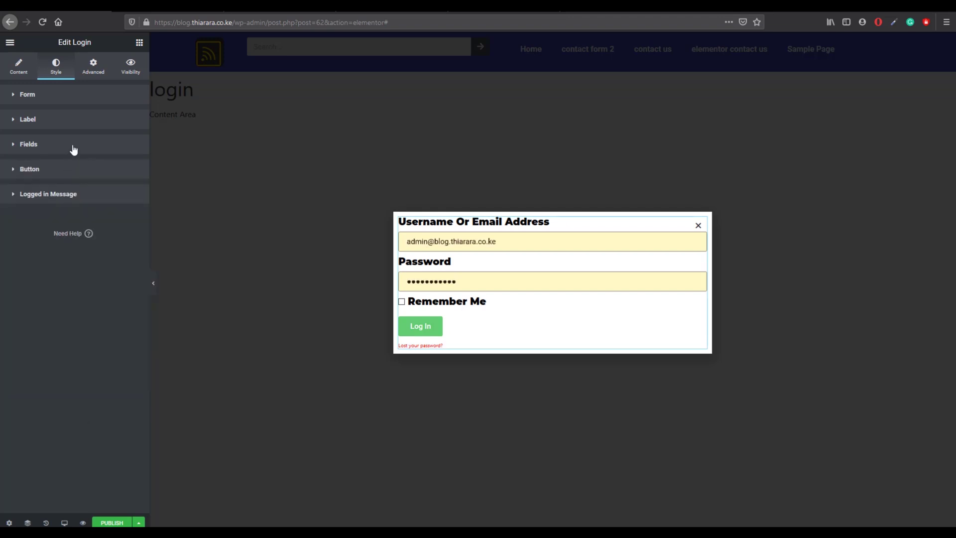
{"action": "left_click", "coordinate": [73, 148]}
Step: Set the field typography to Montserrat with font weight 600
{"action": "left_click", "coordinate": [132, 189]}
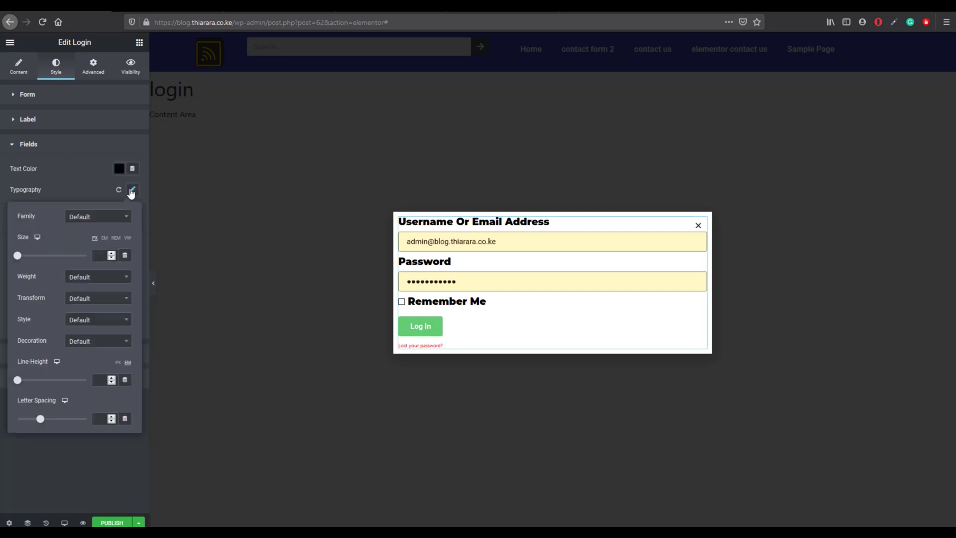
{"action": "left_click", "coordinate": [104, 217]}
{"action": "type", "text": "mon"}
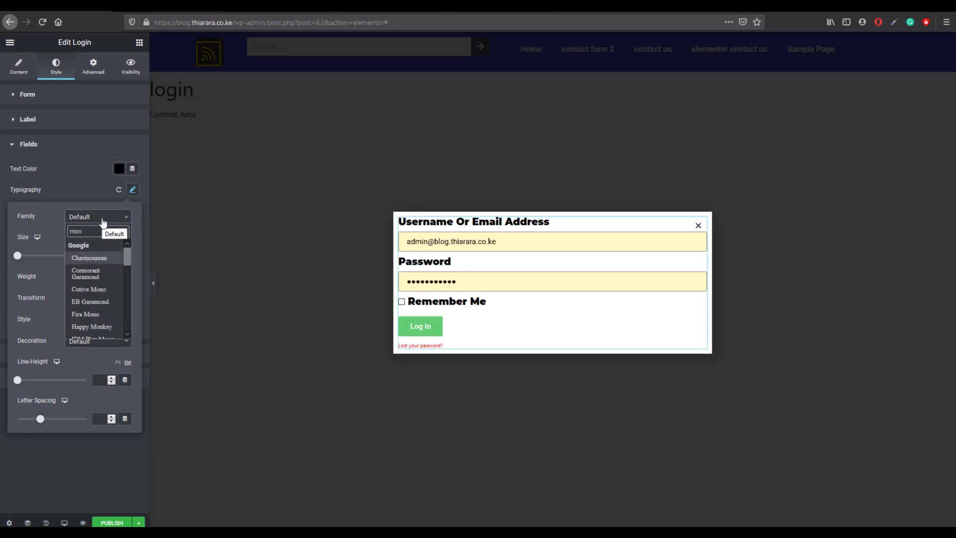
{"action": "type", "text": "t"}
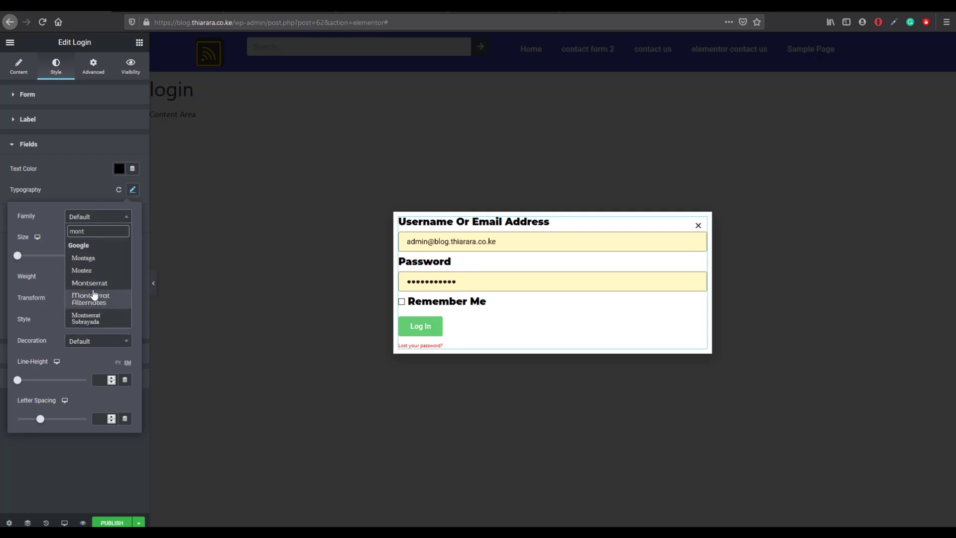
{"action": "left_click", "coordinate": [97, 283]}
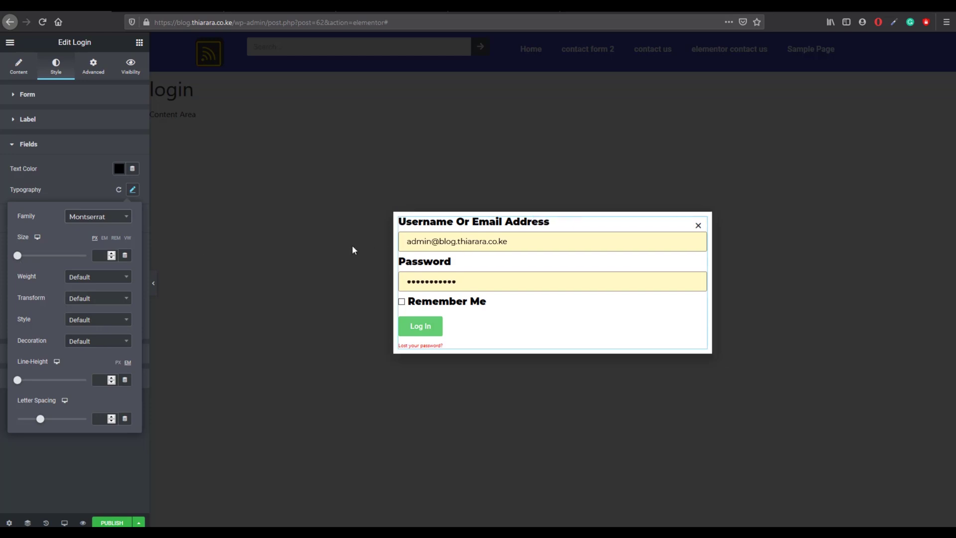
{"action": "left_click", "coordinate": [90, 278]}
{"action": "scroll", "coordinate": [82, 326], "scroll_direction": "up", "scroll_amount": 2}
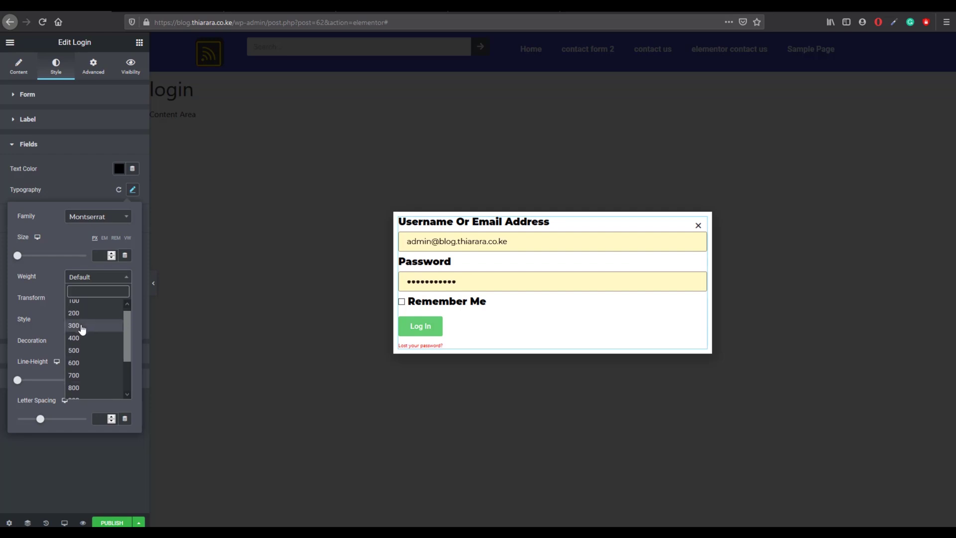
{"action": "left_click", "coordinate": [79, 341]}
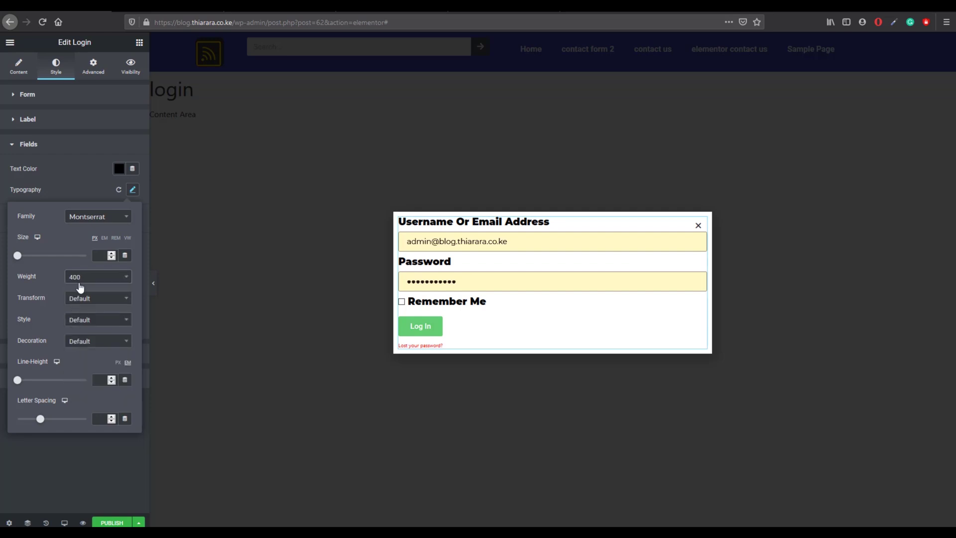
{"action": "left_click", "coordinate": [80, 286]}
{"action": "left_click", "coordinate": [76, 368]}
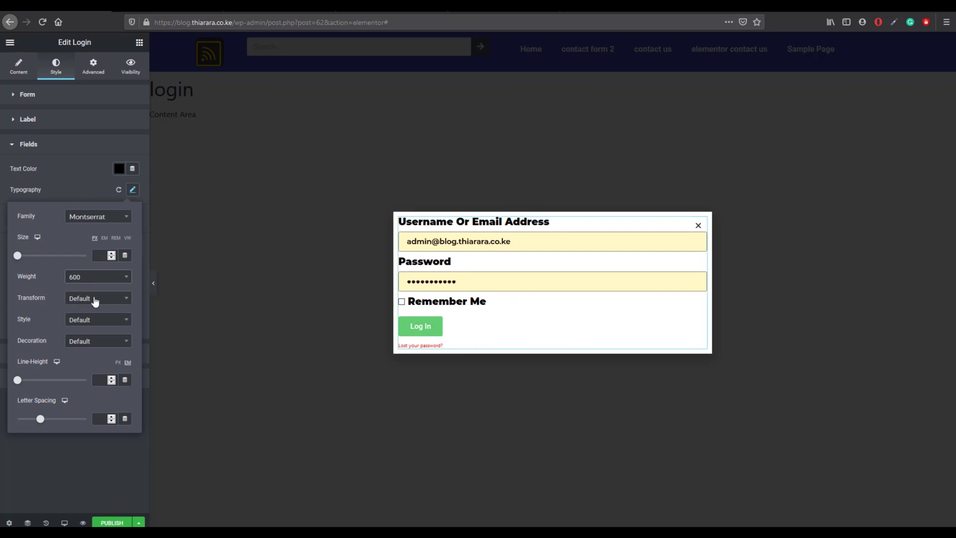
{"action": "left_click", "coordinate": [79, 195]}
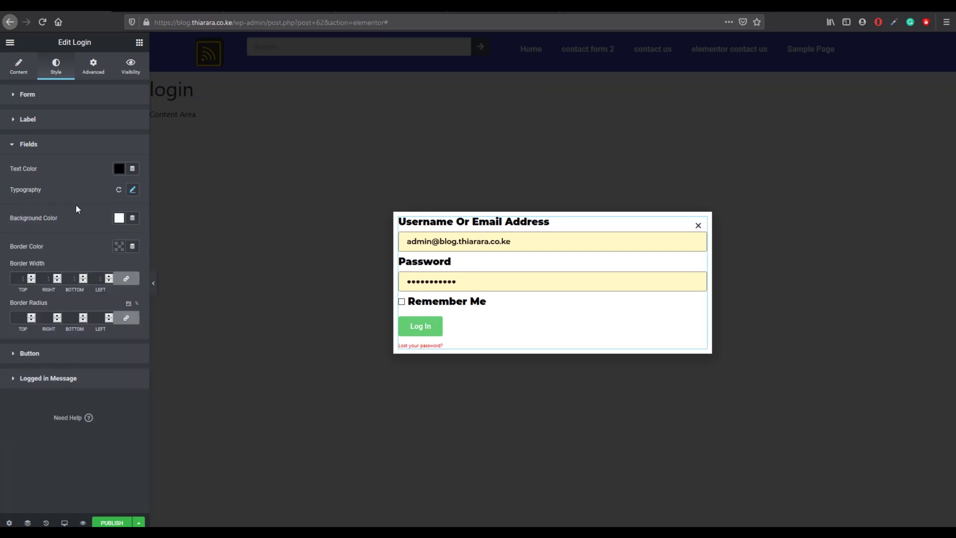
Step: Leave the field background unchanged and set the field border color to black
{"action": "left_click", "coordinate": [120, 219]}
{"action": "left_click", "coordinate": [120, 220]}
{"action": "left_click", "coordinate": [121, 250]}
{"action": "left_click", "coordinate": [149, 270]}
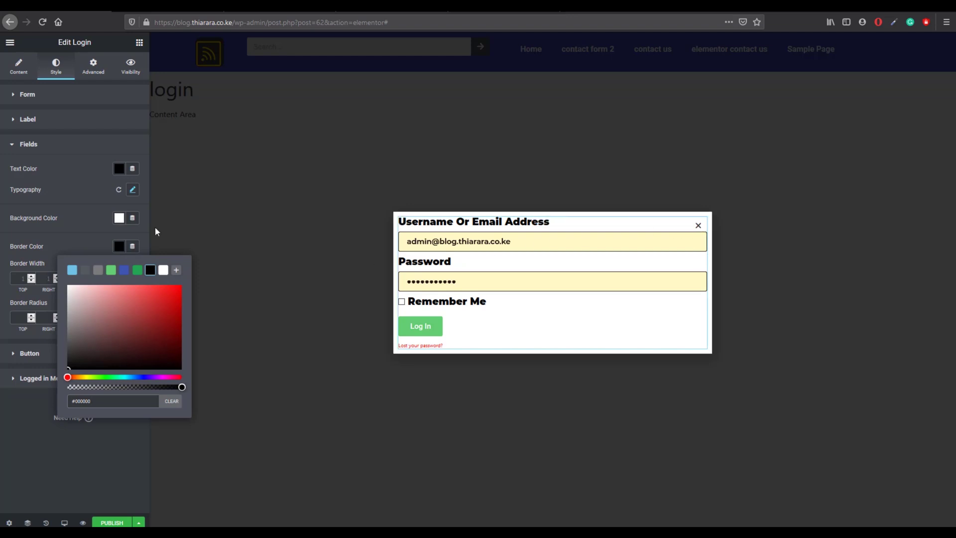
{"action": "left_click", "coordinate": [77, 229]}
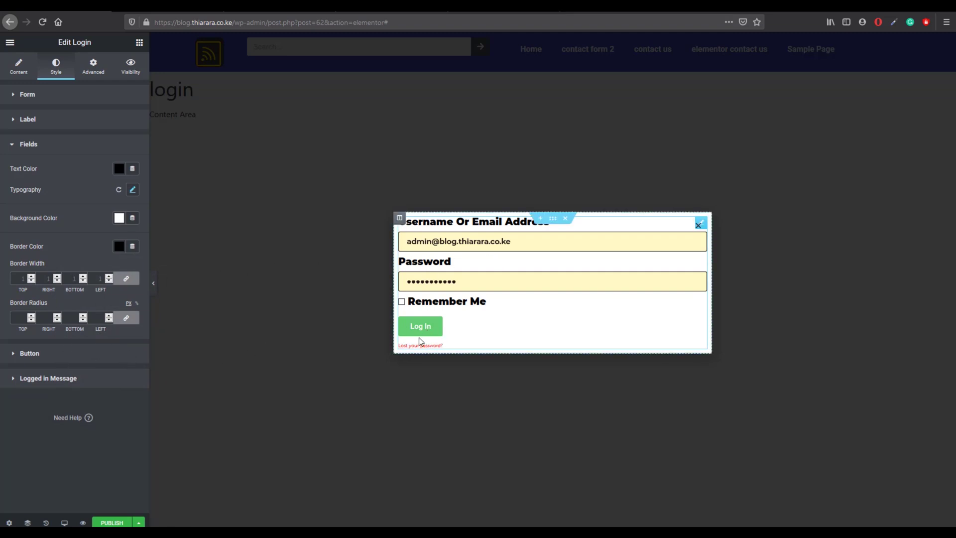
Step: Give the Log In button white text on a black background
{"action": "left_click", "coordinate": [103, 354]}
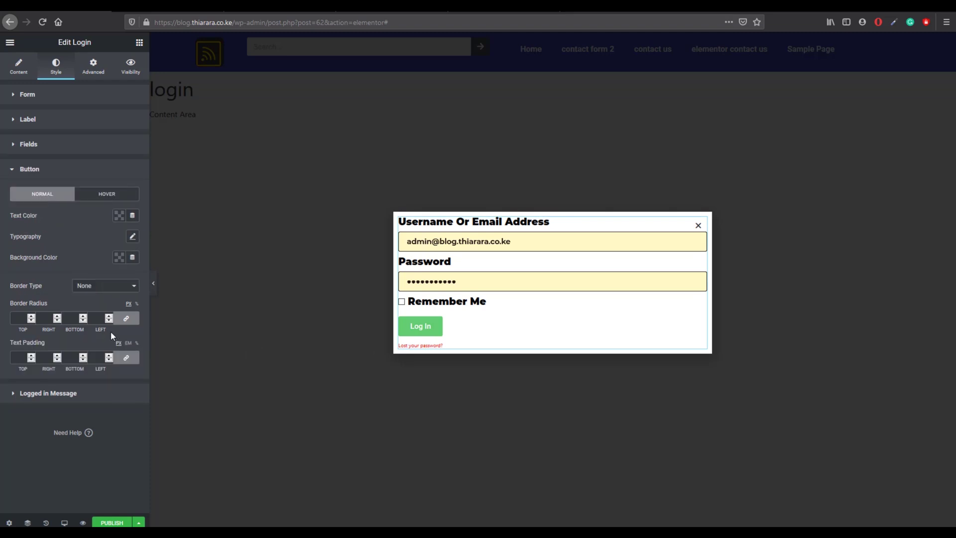
{"action": "left_click", "coordinate": [118, 219]}
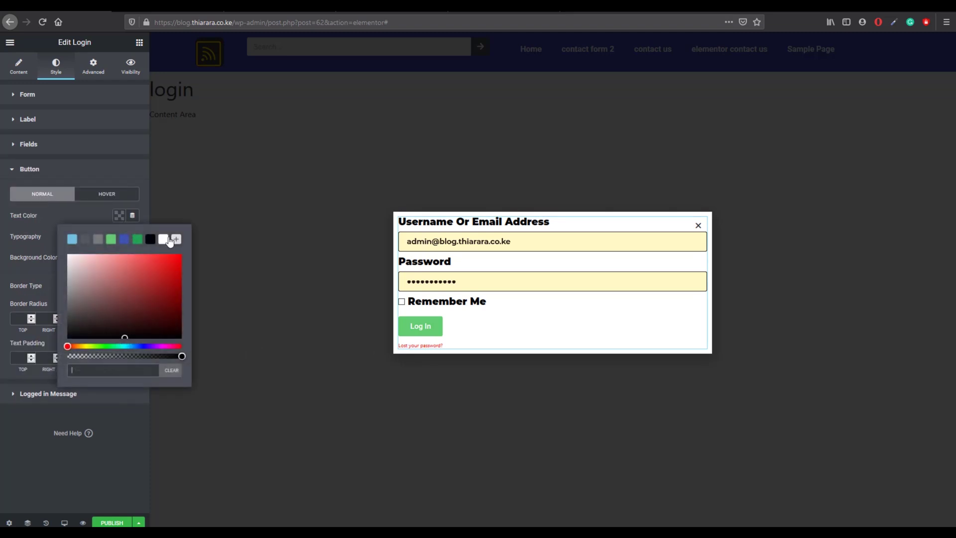
{"action": "left_click", "coordinate": [163, 240]}
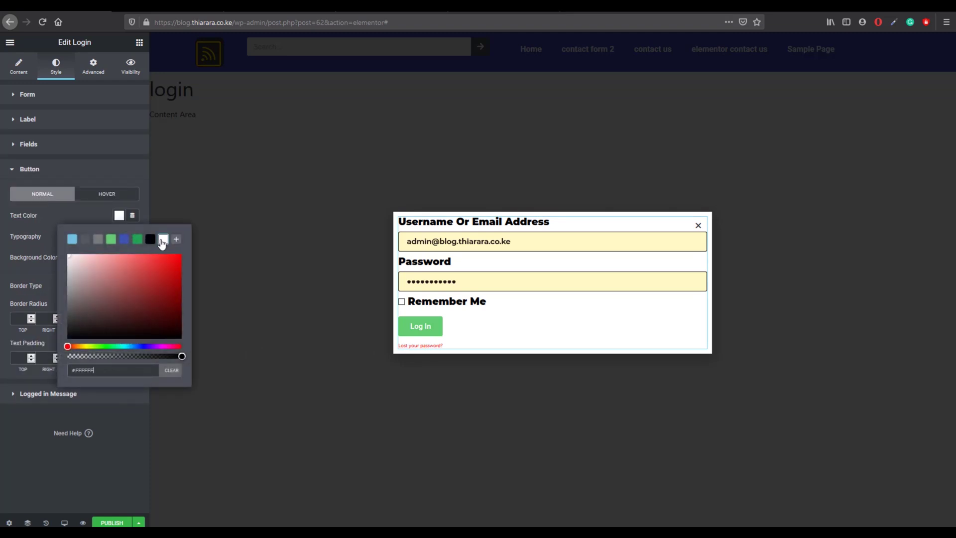
{"action": "left_click", "coordinate": [54, 219]}
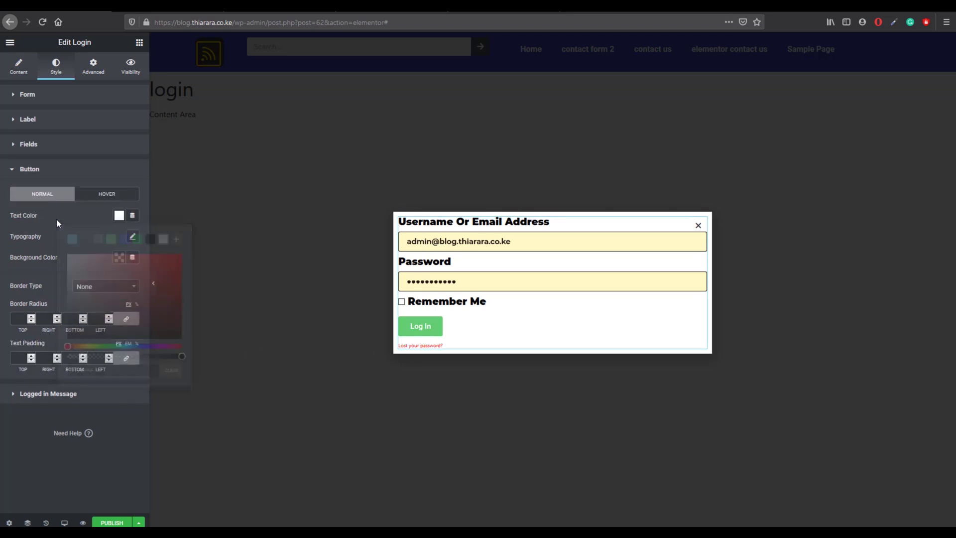
{"action": "left_click", "coordinate": [119, 256]}
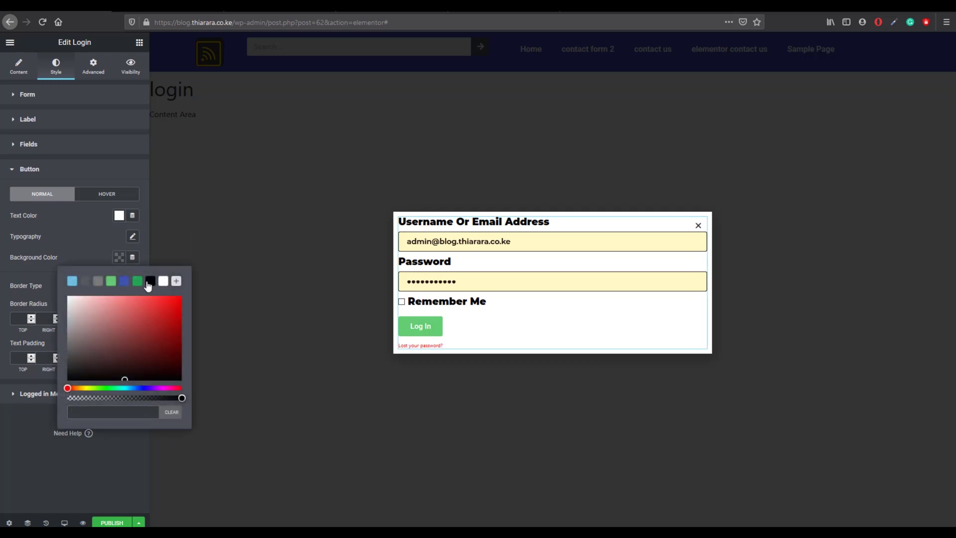
{"action": "left_click", "coordinate": [149, 281]}
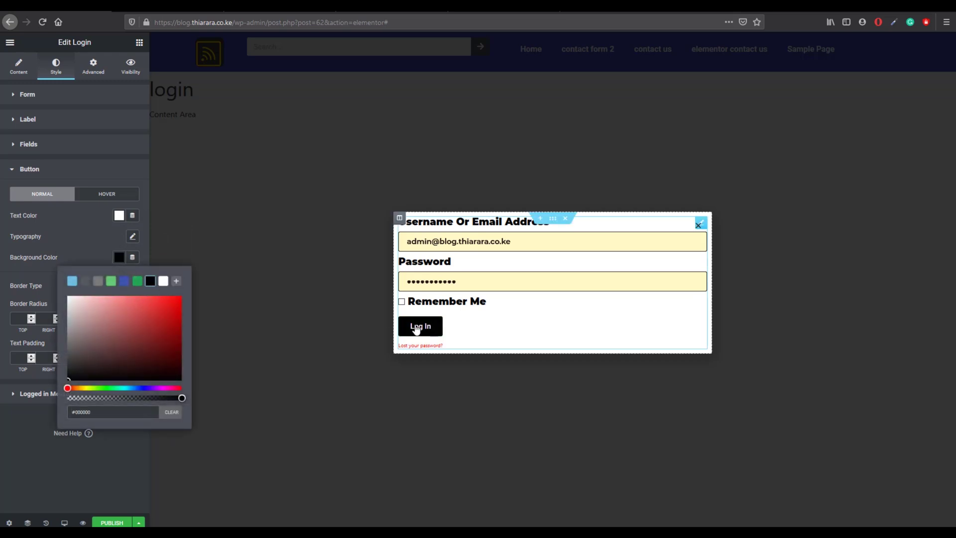
Step: Set the button's hover state to a dark red #C30808 background with white #FFFFFF text
{"action": "left_click", "coordinate": [107, 195]}
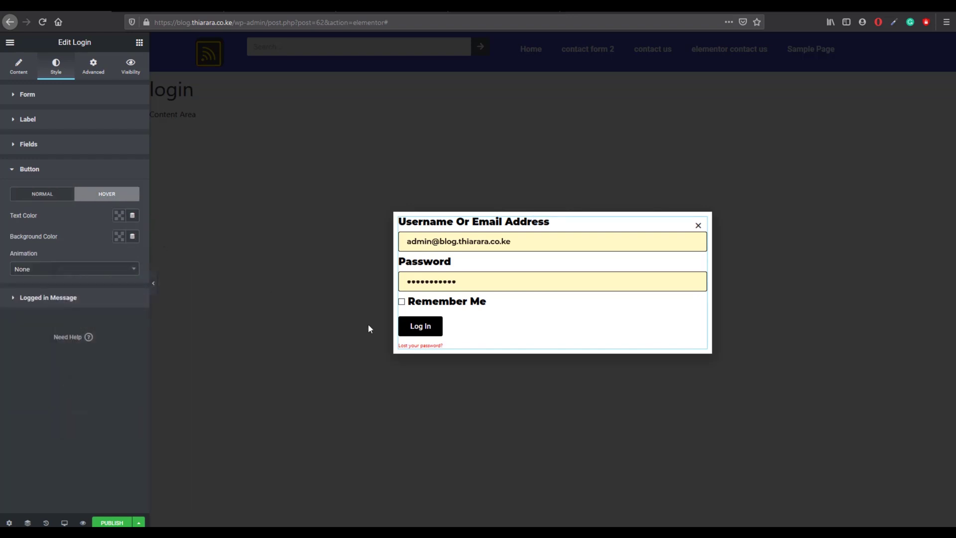
{"action": "left_click", "coordinate": [119, 216]}
{"action": "left_click", "coordinate": [136, 241]}
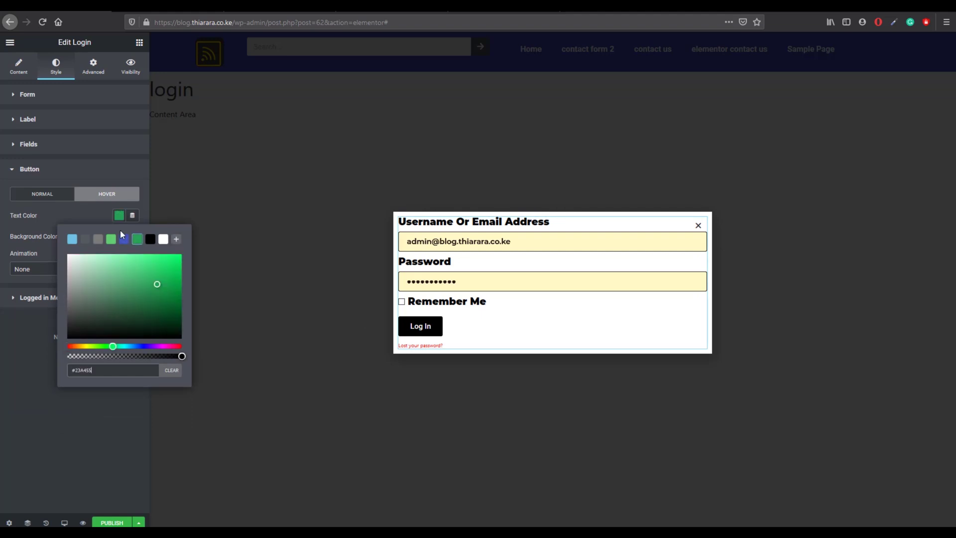
{"action": "left_click", "coordinate": [105, 217]}
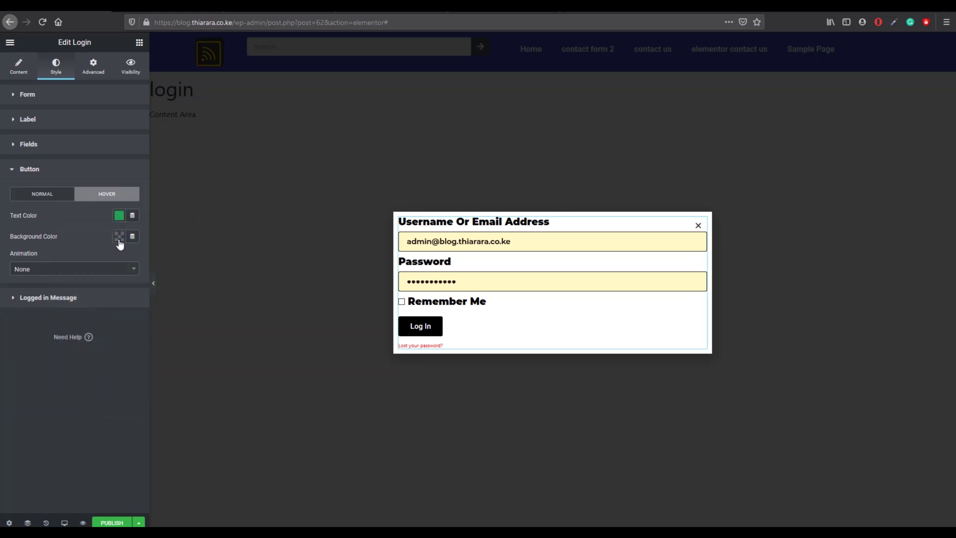
{"action": "left_click", "coordinate": [119, 237]}
{"action": "mouse_move", "coordinate": [168, 283]}
{"action": "left_mouse_down"}
{"action": "mouse_move", "coordinate": [177, 299]}
{"action": "mouse_move", "coordinate": [204, 268]}
{"action": "left_mouse_up"}
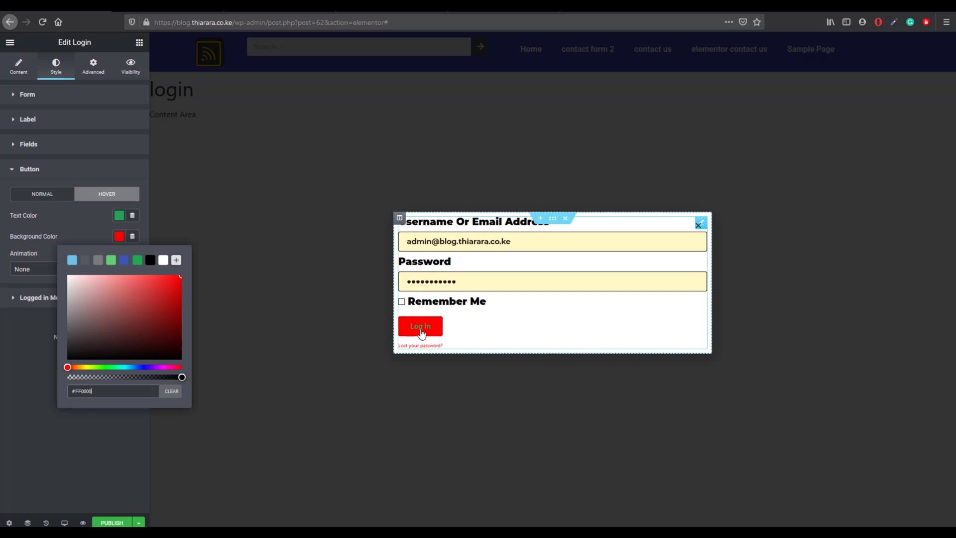
{"action": "mouse_move", "coordinate": [107, 284]}
{"action": "left_mouse_down"}
{"action": "mouse_move", "coordinate": [98, 211]}
{"action": "mouse_move", "coordinate": [121, 220]}
{"action": "mouse_move", "coordinate": [177, 309]}
{"action": "mouse_move", "coordinate": [175, 295]}
{"action": "left_mouse_up"}
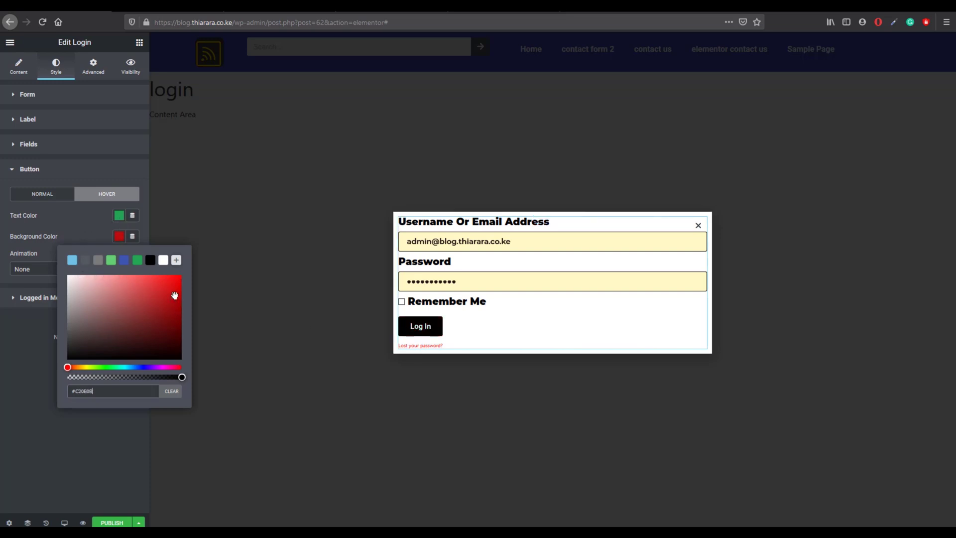
{"action": "left_click", "coordinate": [103, 225]}
{"action": "left_click", "coordinate": [119, 215]}
{"action": "left_click", "coordinate": [164, 243]}
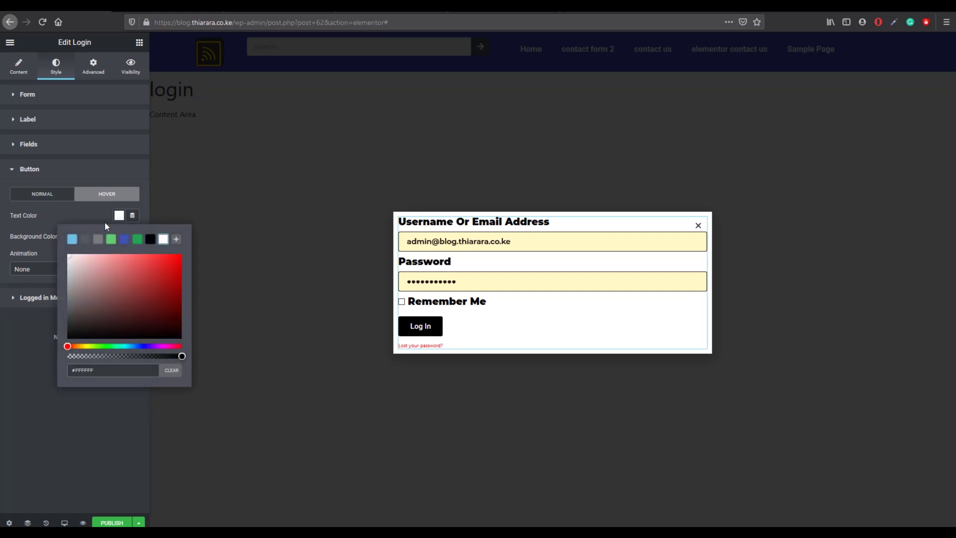
{"action": "left_click", "coordinate": [105, 221]}
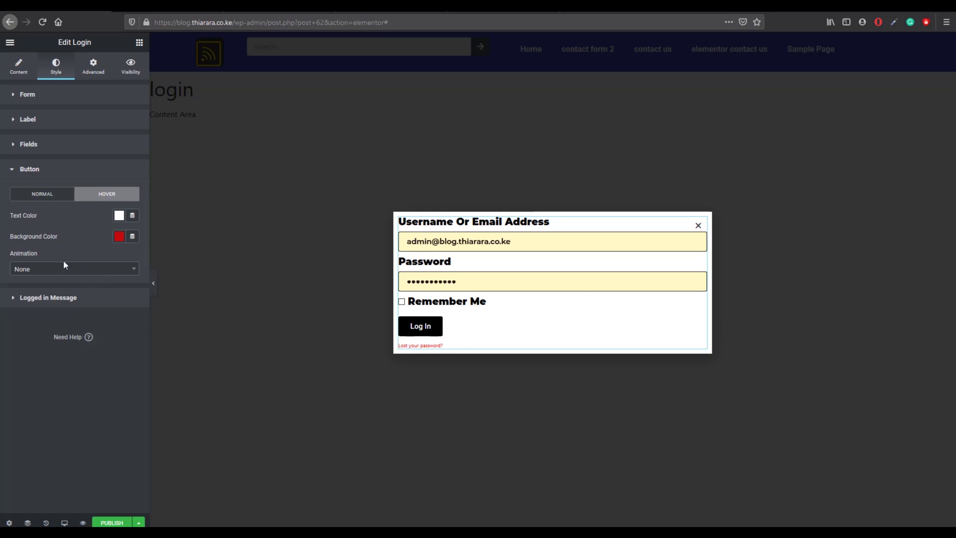
Step: Unlink the Log In button's border radius and enter 20 right and 50 bottom
{"action": "left_click", "coordinate": [41, 195]}
{"action": "left_click", "coordinate": [20, 319]}
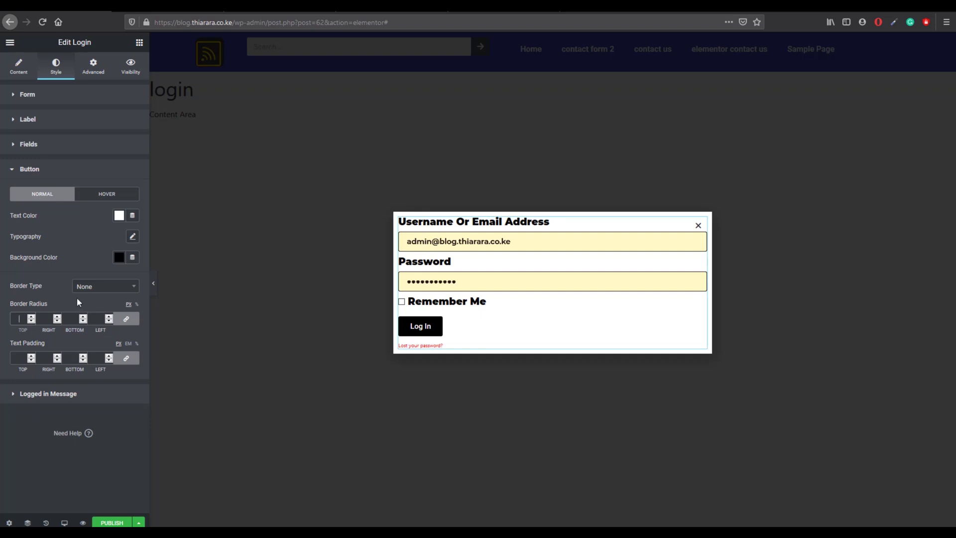
{"action": "left_click", "coordinate": [126, 319]}
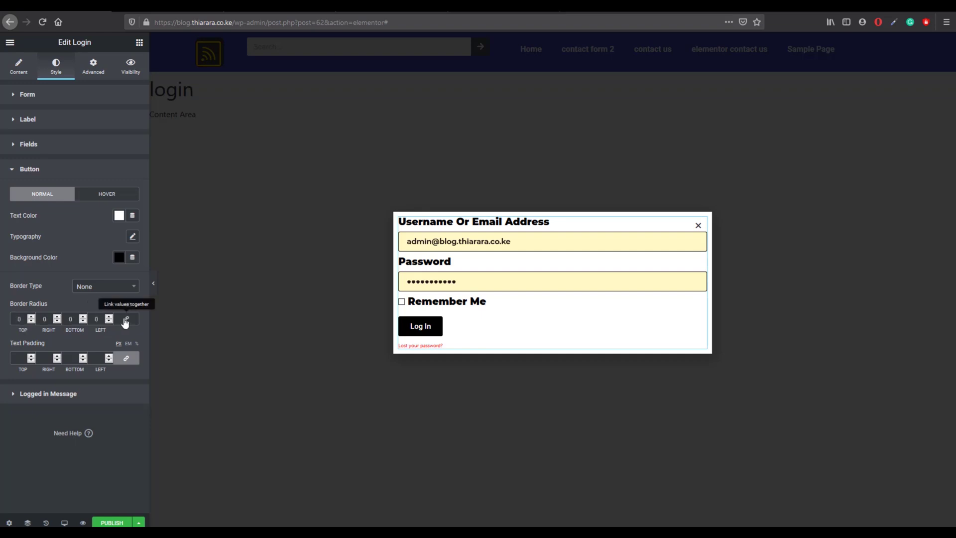
{"action": "double_click", "coordinate": [18, 319]}
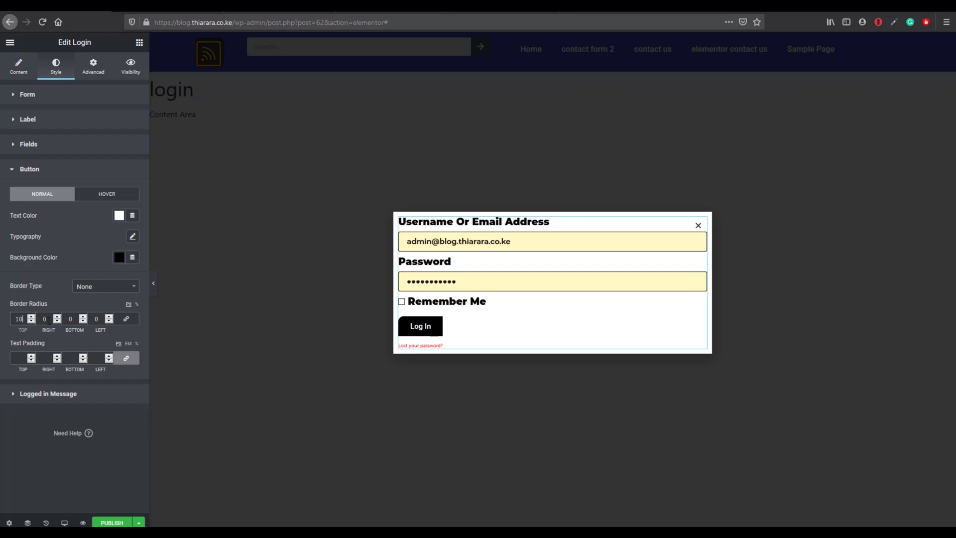
{"action": "key", "text": "Tab"}
{"action": "type", "text": "20"}
{"action": "key", "text": "Tab"}
{"action": "type", "text": "50"}
{"action": "key", "text": "Tab"}
Step: Set the top and left corner radii to 20 to complete the 20/20/50/20 px rounding
{"action": "double_click", "coordinate": [19, 319]}
{"action": "type", "text": "20"}
{"action": "double_click", "coordinate": [103, 319]}
{"action": "type", "text": "20"}
{"action": "left_click", "coordinate": [132, 237]}
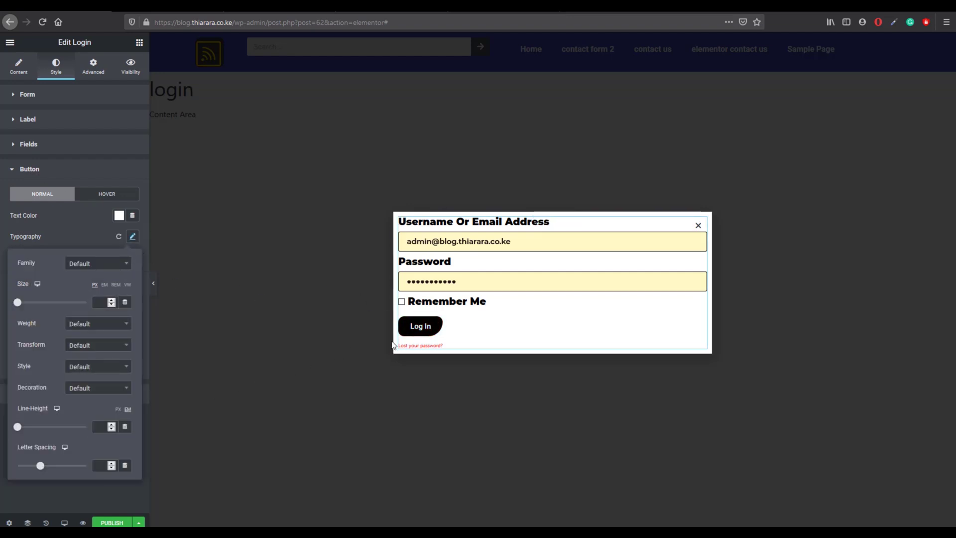
{"action": "left_click", "coordinate": [84, 206]}
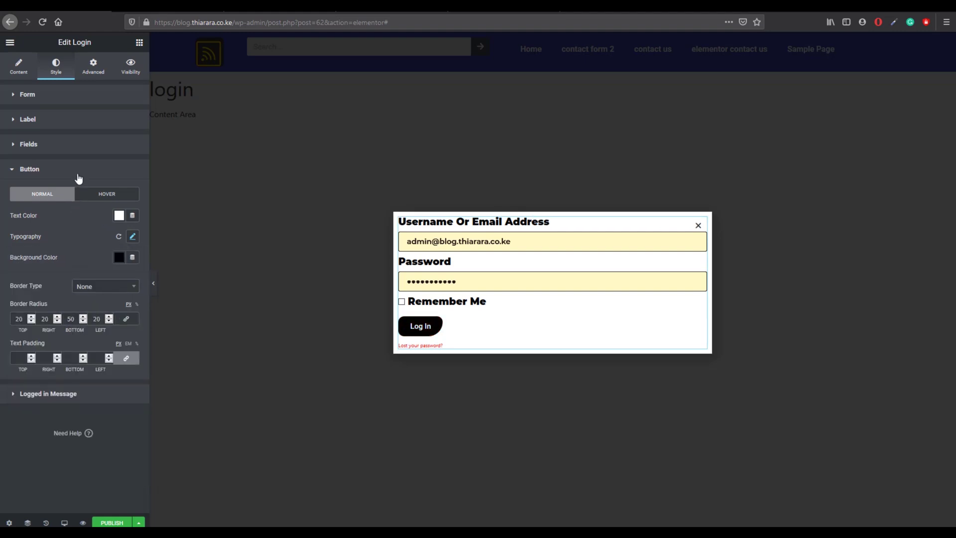
{"action": "left_click", "coordinate": [78, 176]}
Step: Make the logged-in message text red
{"action": "left_click", "coordinate": [50, 195]}
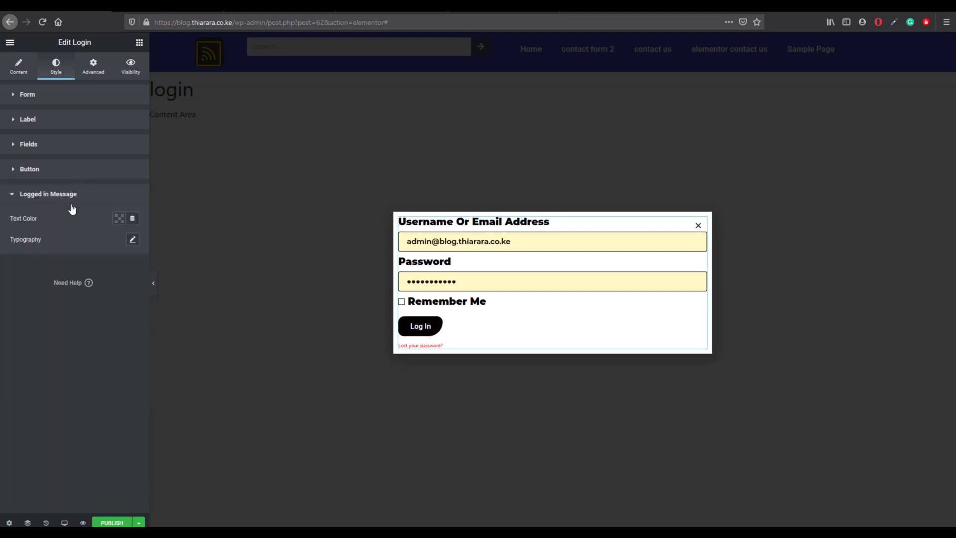
{"action": "left_click", "coordinate": [119, 221]}
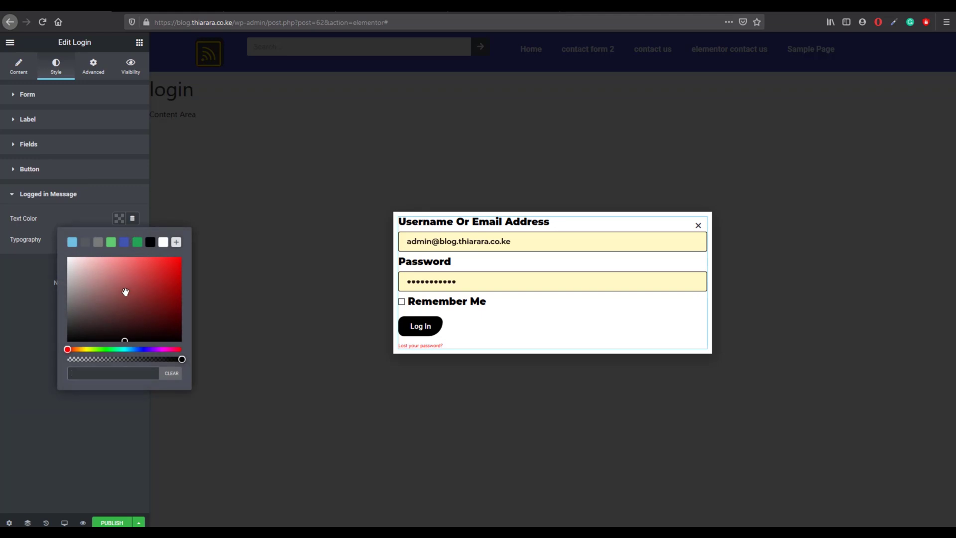
{"action": "left_click", "coordinate": [171, 274]}
{"action": "left_click", "coordinate": [28, 282]}
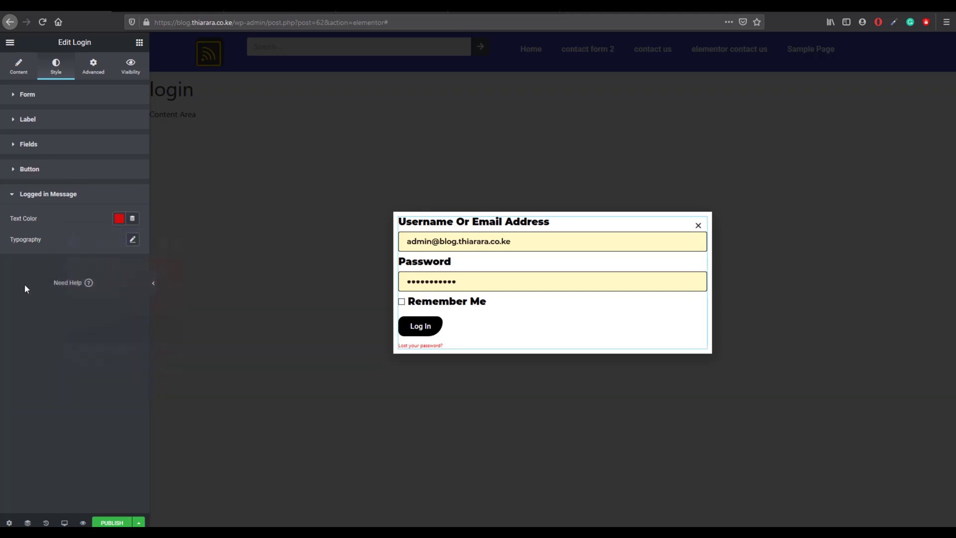
Step: Set the logged-in message typography to Montserrat, size 20, weight 800
{"action": "left_click", "coordinate": [133, 239]}
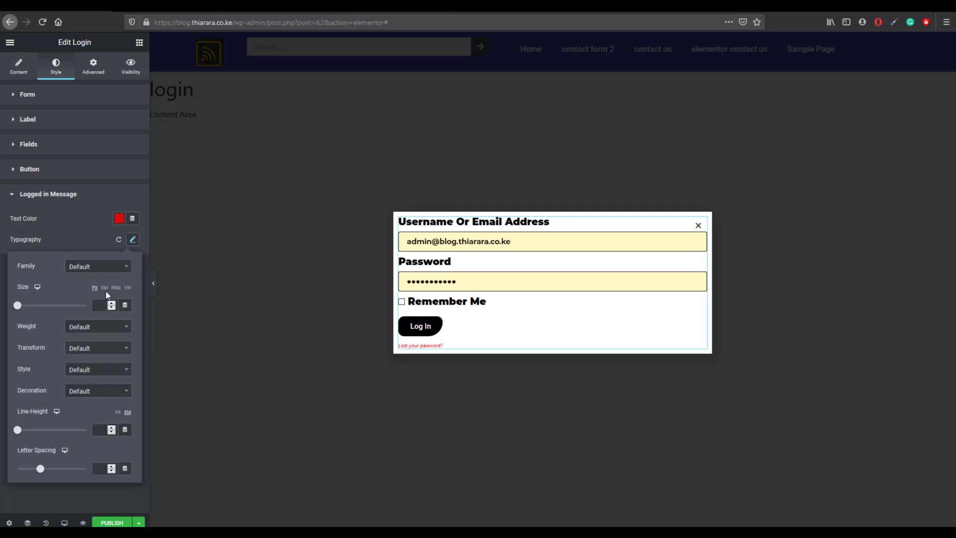
{"action": "left_click", "coordinate": [92, 266]}
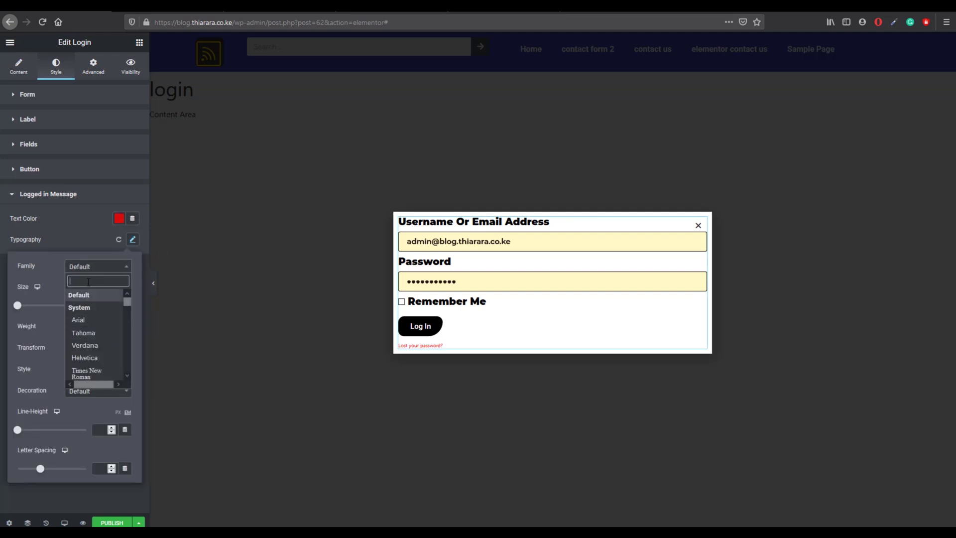
{"action": "type", "text": "mont"}
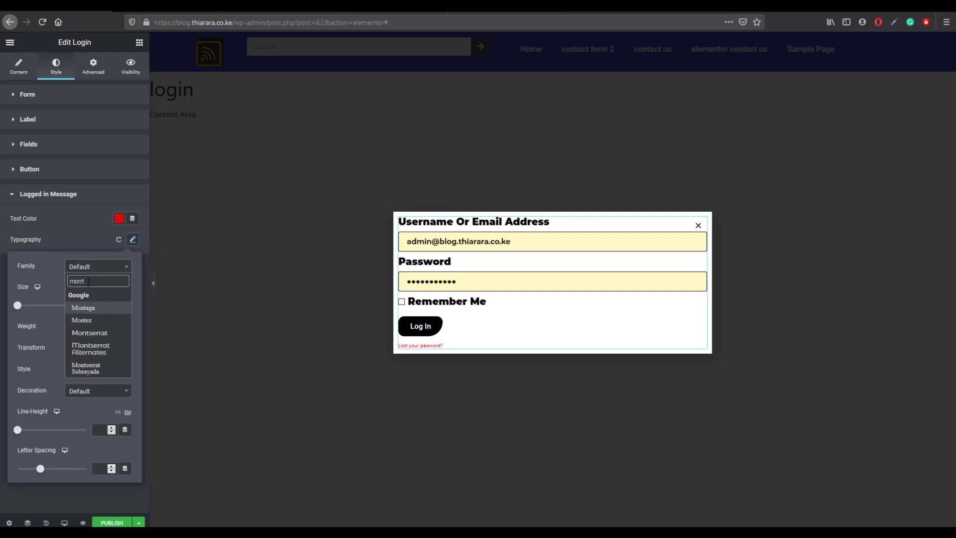
{"action": "left_click", "coordinate": [112, 333]}
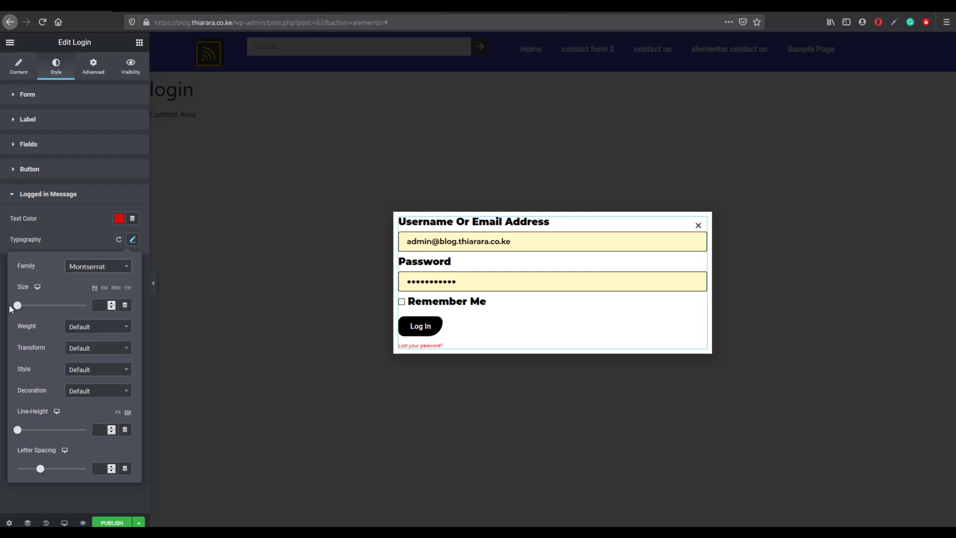
{"action": "left_click_drag", "start_coordinate": [16, 304], "coordinate": [20, 305]}
{"action": "type", "text": "20"}
{"action": "left_click", "coordinate": [109, 332]}
{"action": "left_click", "coordinate": [90, 400]}
{"action": "left_click", "coordinate": [80, 234]}
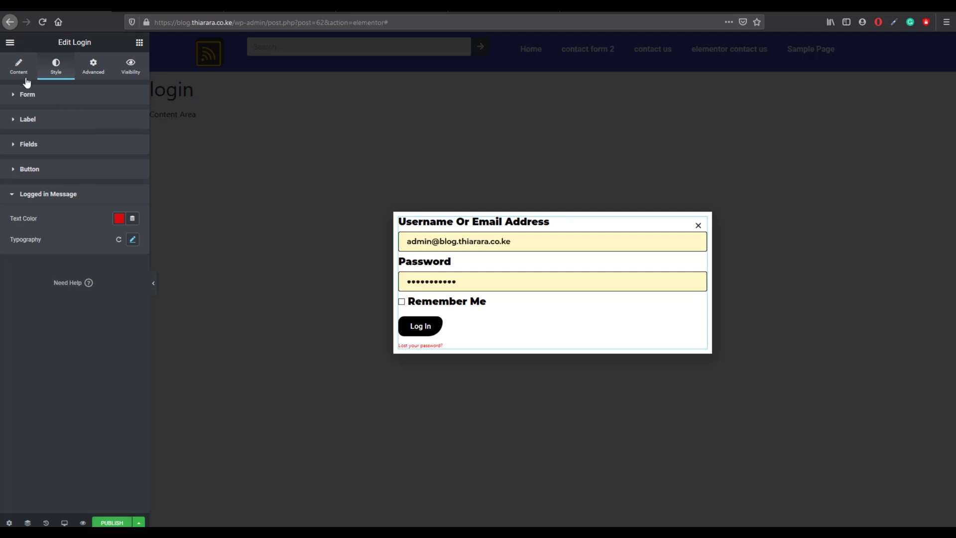
Step: Review the login widget's button and form fields content settings
{"action": "left_click", "coordinate": [21, 69]}
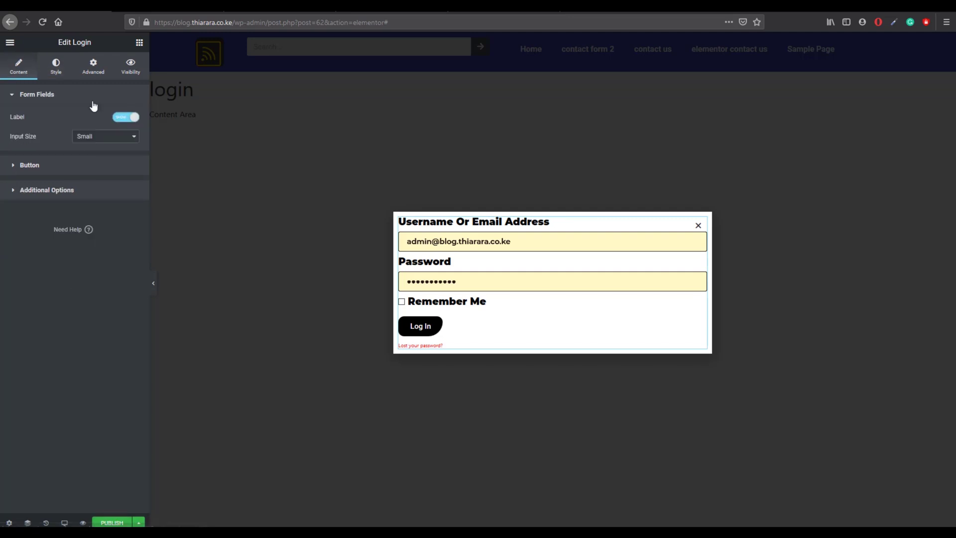
{"action": "left_click", "coordinate": [70, 167]}
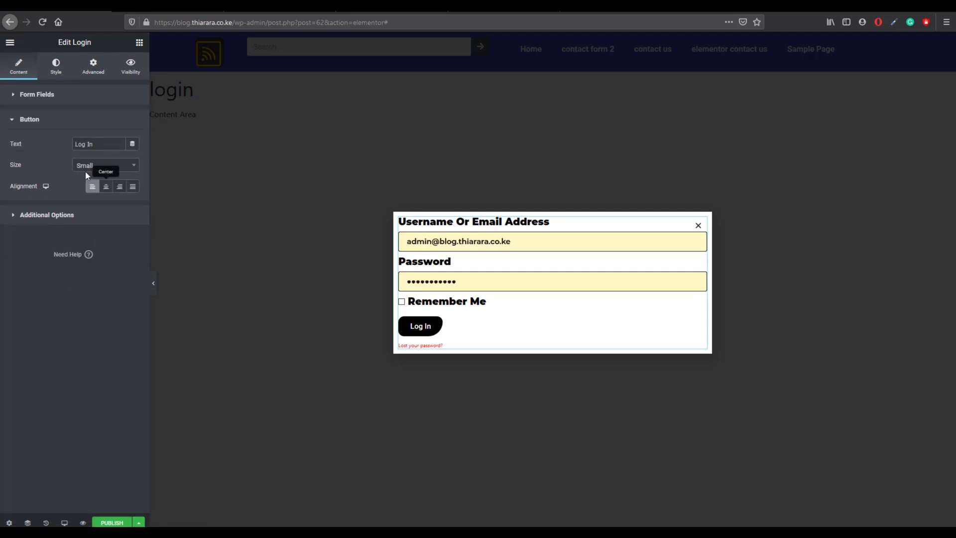
{"action": "left_click", "coordinate": [64, 99]}
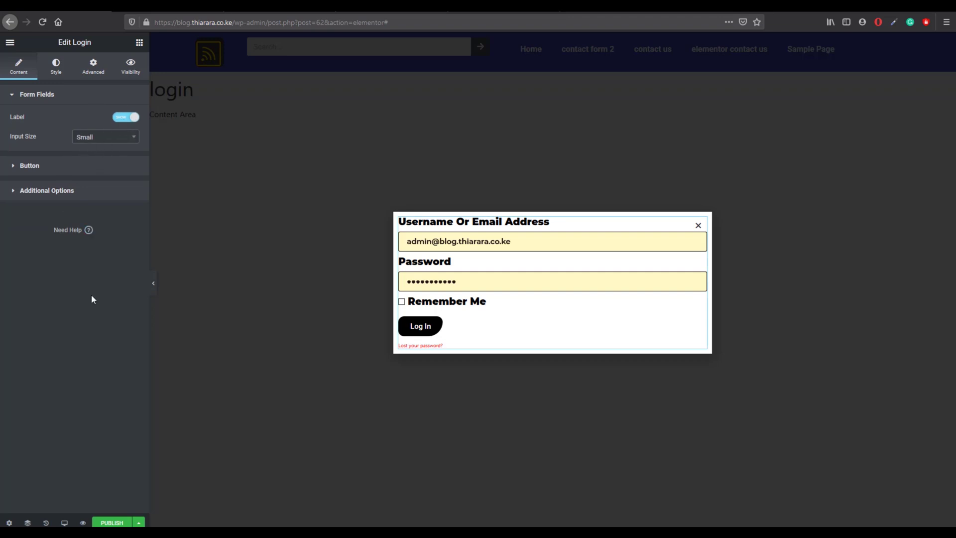
Step: Publish the login popup with an Include / Entire Site display condition
{"action": "left_click", "coordinate": [112, 522]}
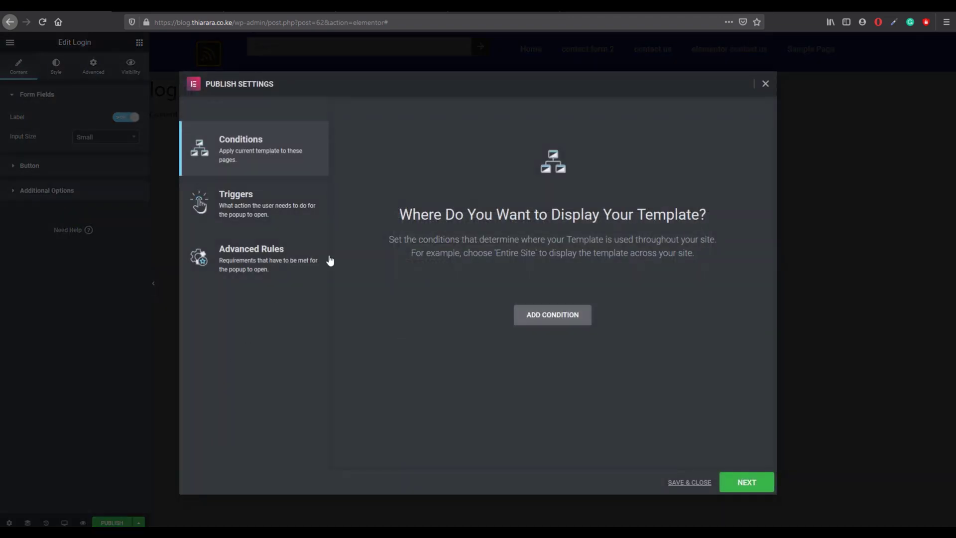
{"action": "left_click", "coordinate": [530, 315]}
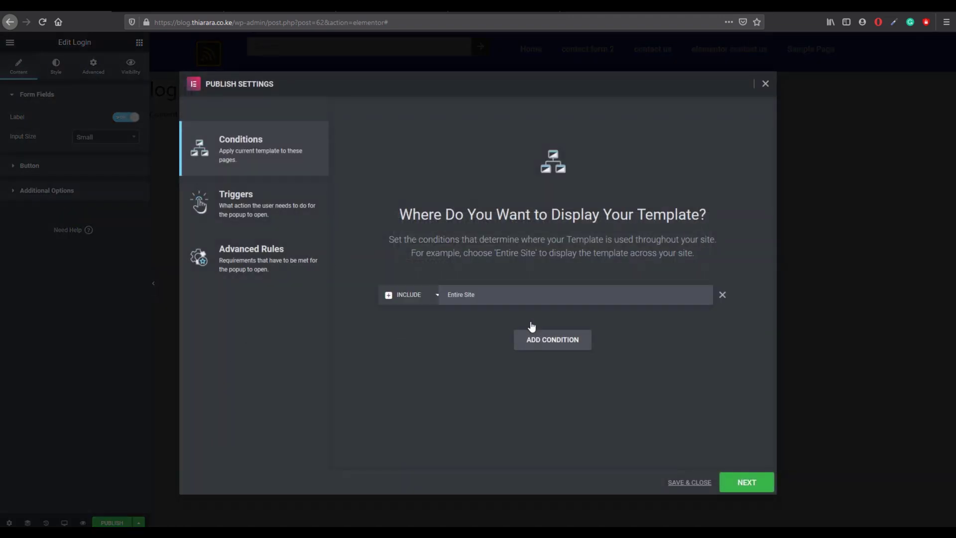
{"action": "left_click", "coordinate": [686, 483]}
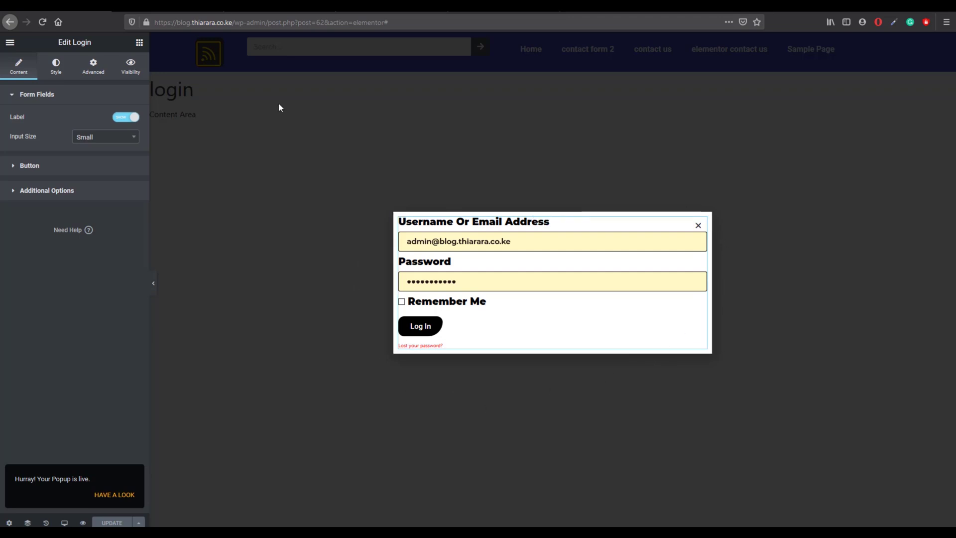
Step: Exit the editor to the WordPress dashboard and go to Templates > Saved Templates
{"action": "left_click", "coordinate": [10, 43]}
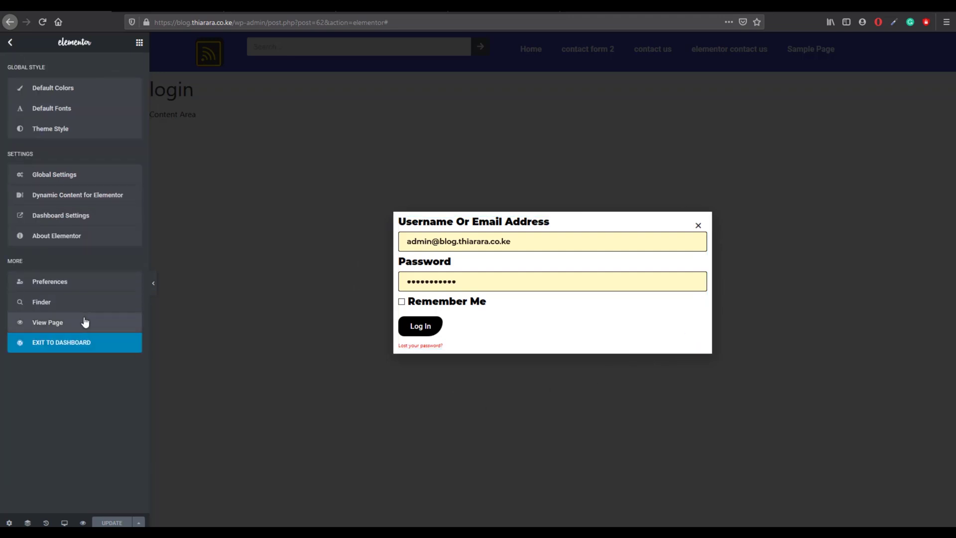
{"action": "left_click", "coordinate": [61, 343]}
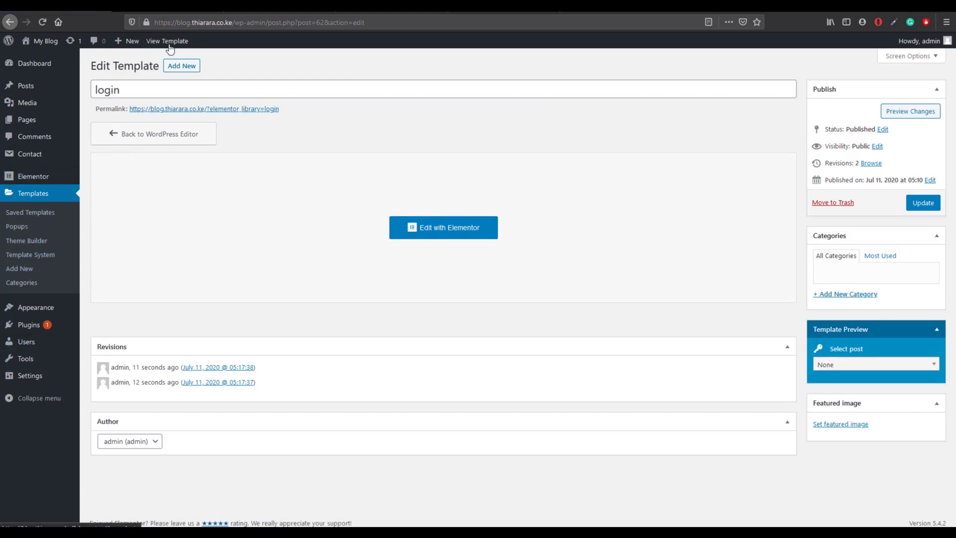
{"action": "left_click", "coordinate": [183, 66]}
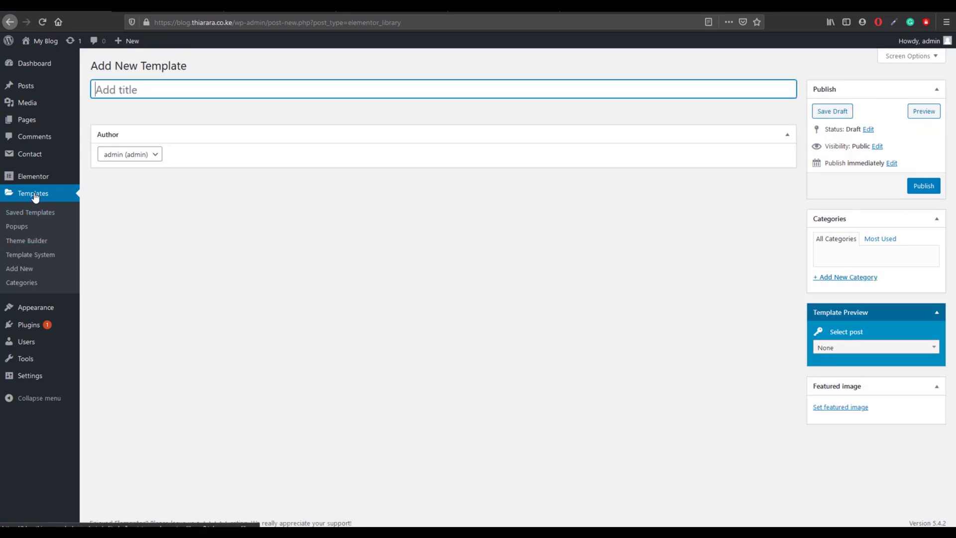
{"action": "left_click", "coordinate": [34, 196]}
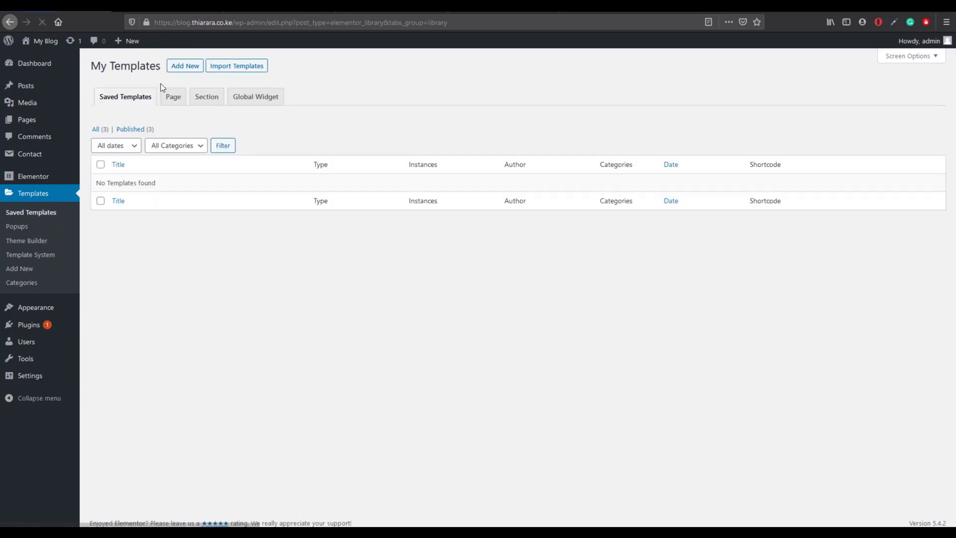
Step: Create a new Popup template named 'Register'
{"action": "left_click", "coordinate": [185, 67]}
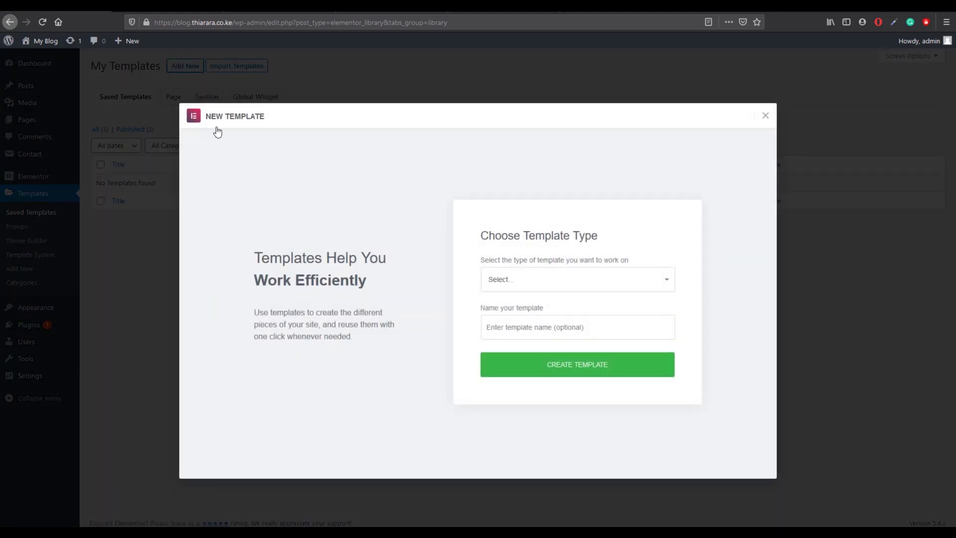
{"action": "left_click", "coordinate": [510, 282]}
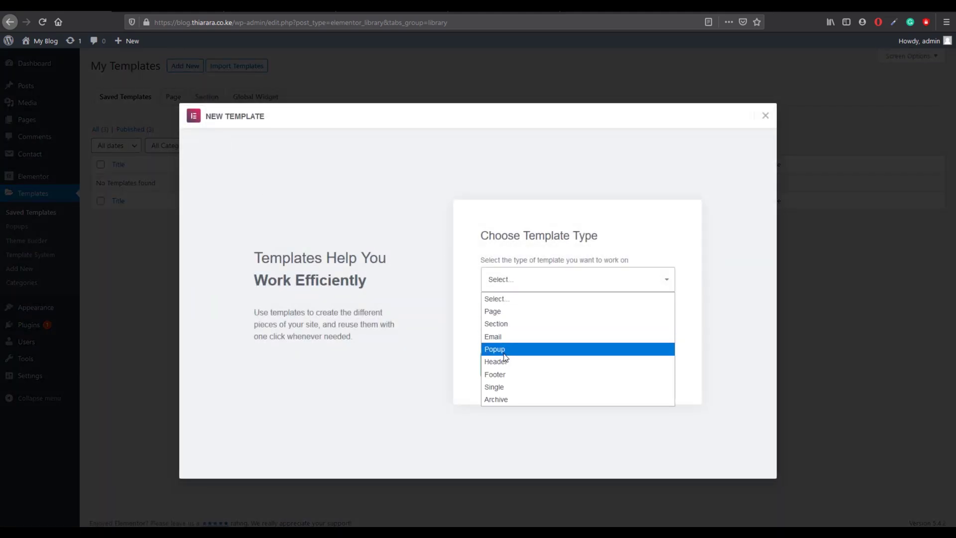
{"action": "left_click", "coordinate": [524, 349]}
{"action": "left_click", "coordinate": [523, 325]}
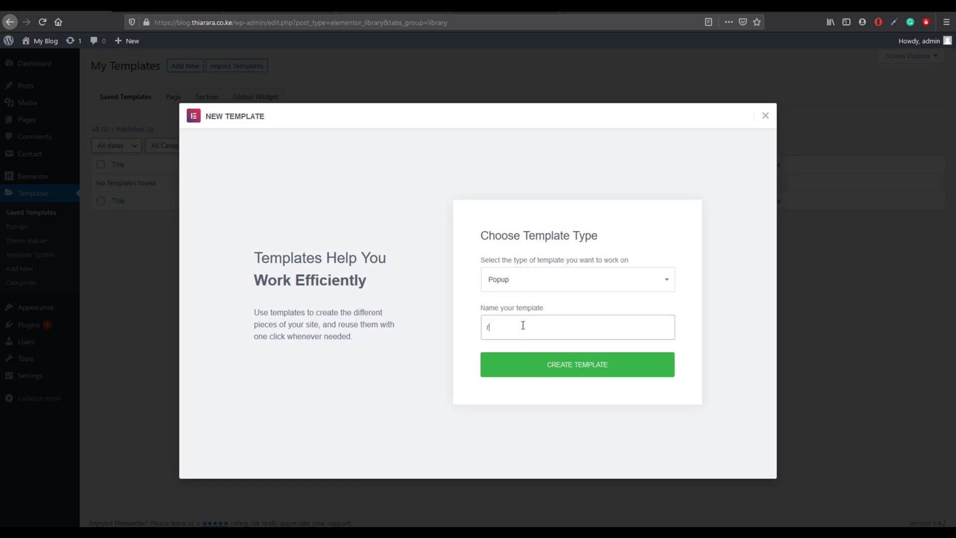
{"action": "type", "text": "re"}
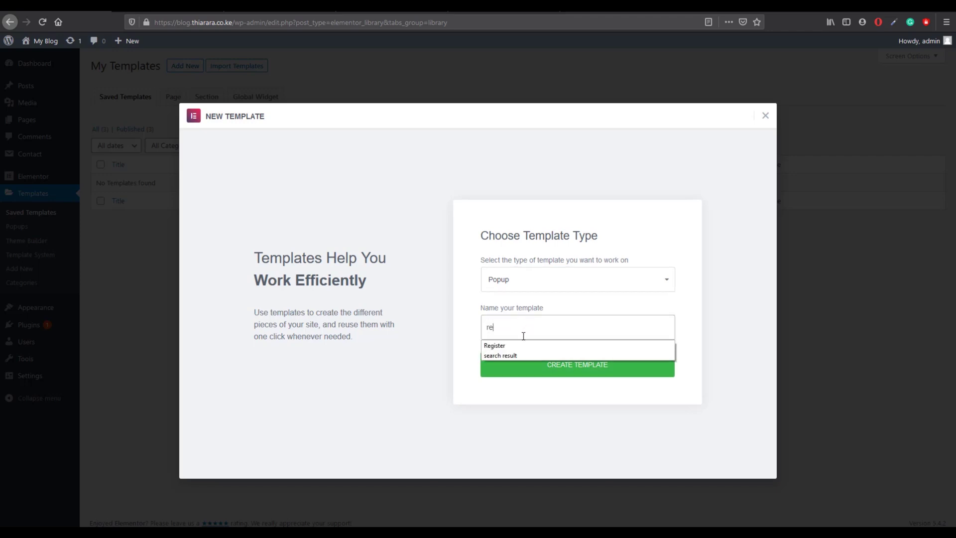
{"action": "left_click", "coordinate": [520, 345]}
{"action": "left_click", "coordinate": [593, 378]}
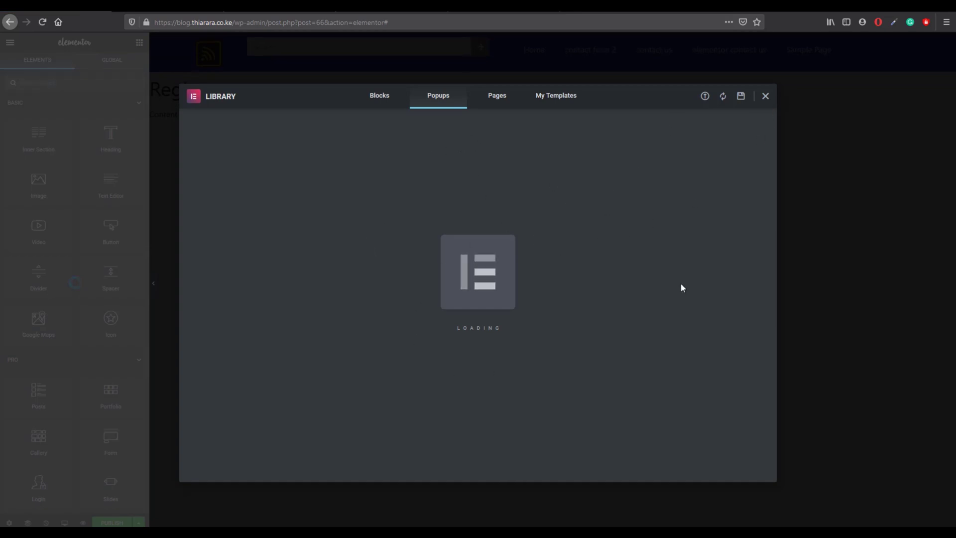
Step: Close the template library and insert a two-column section, dismissing the right-click tip
{"action": "left_click", "coordinate": [765, 97]}
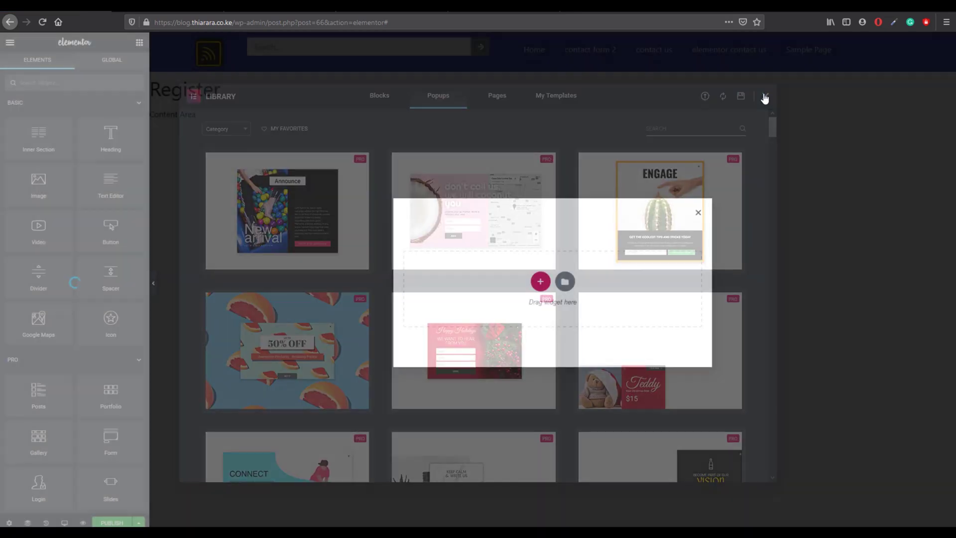
{"action": "left_click", "coordinate": [539, 280]}
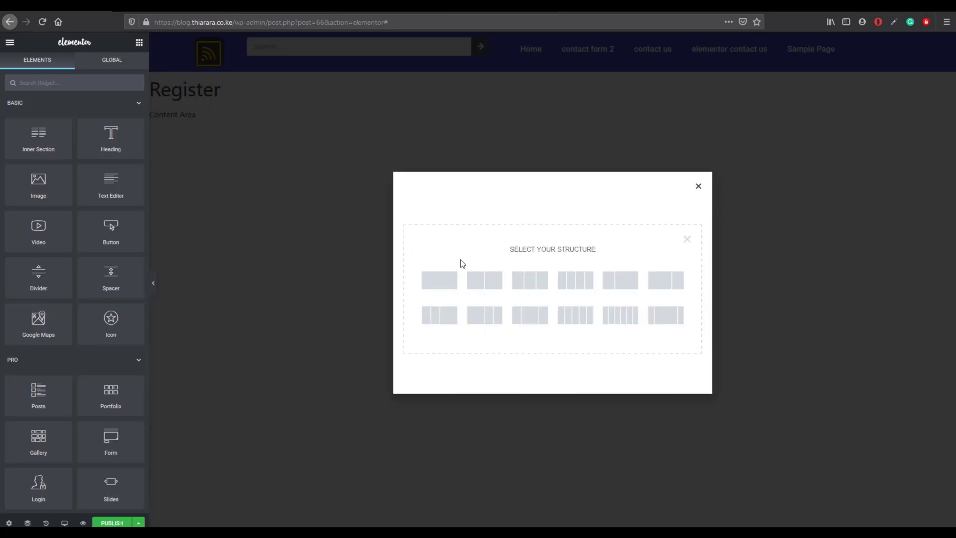
{"action": "left_click", "coordinate": [484, 285]}
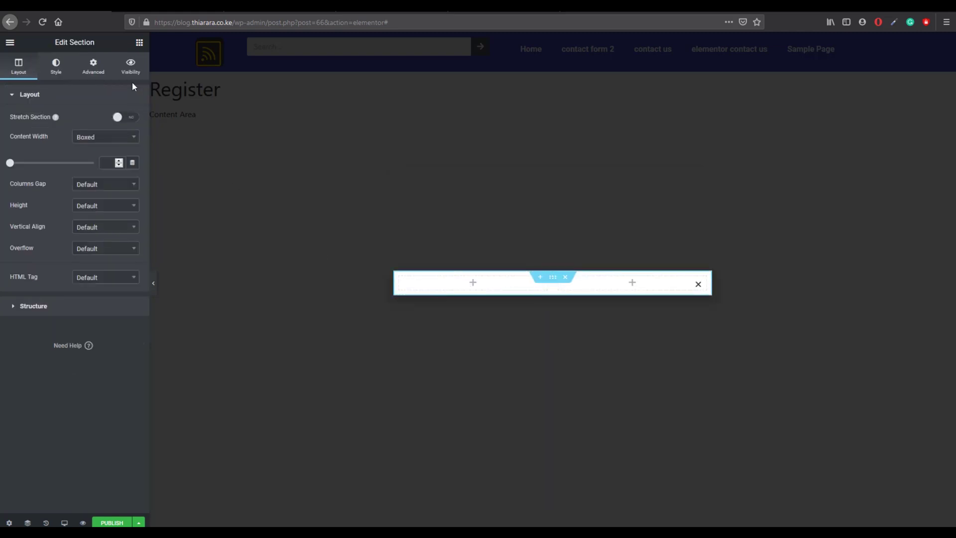
{"action": "mouse_move", "coordinate": [524, 288]}
{"action": "left_click", "coordinate": [399, 280]}
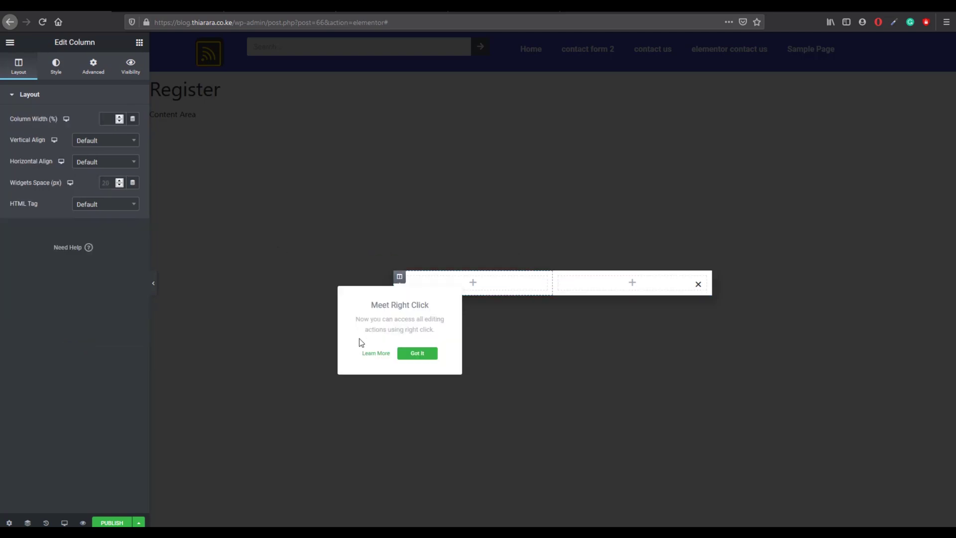
{"action": "left_click", "coordinate": [419, 351]}
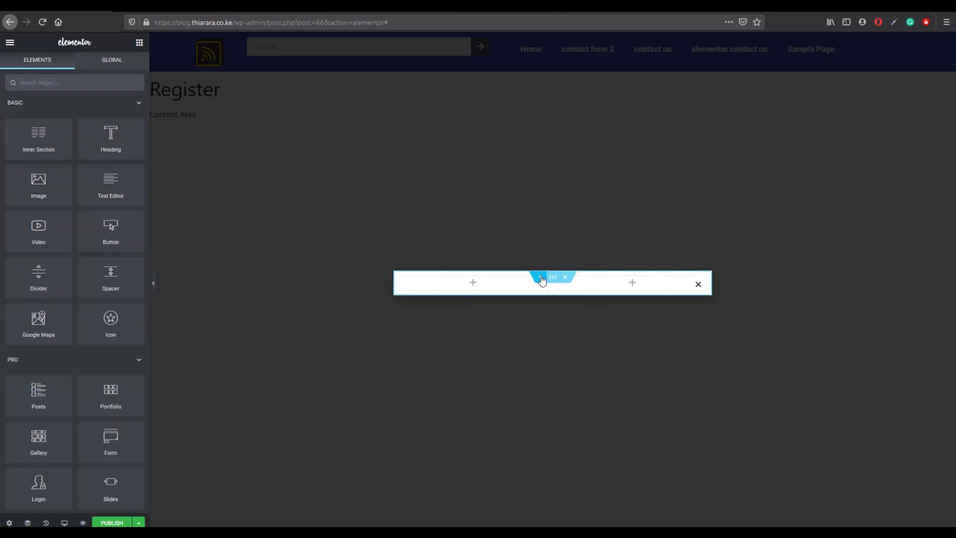
Step: Try a plain pink colour background on the popup section
{"action": "left_click", "coordinate": [554, 278]}
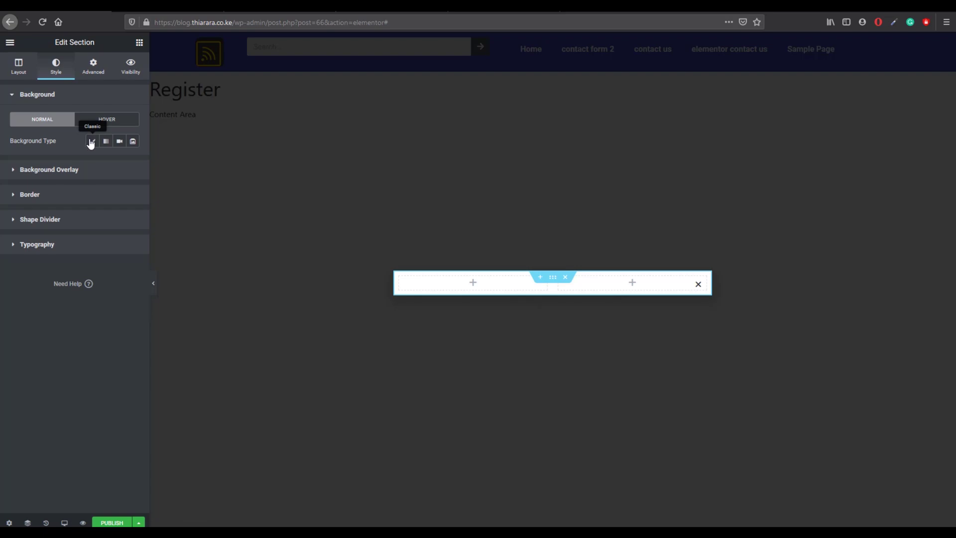
{"action": "left_click", "coordinate": [93, 141]}
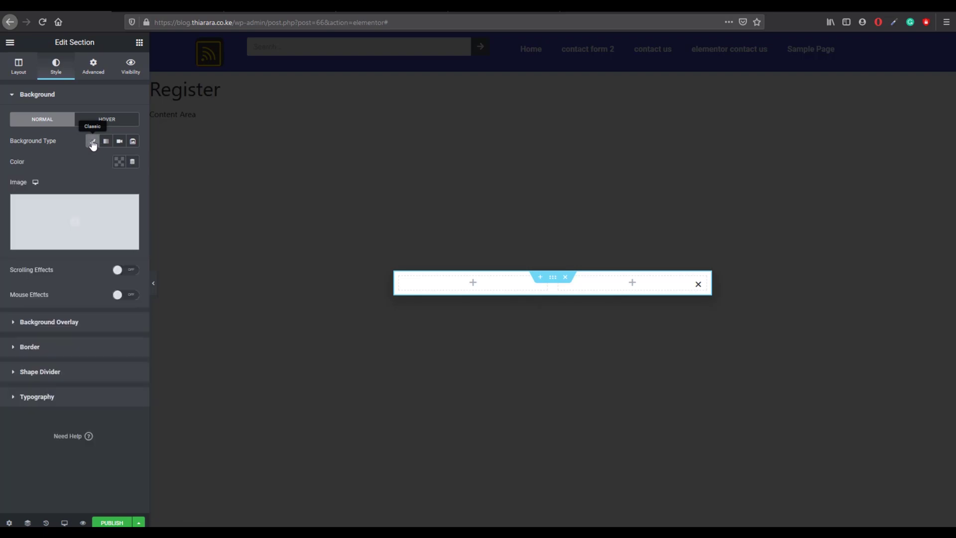
{"action": "left_click", "coordinate": [119, 161]}
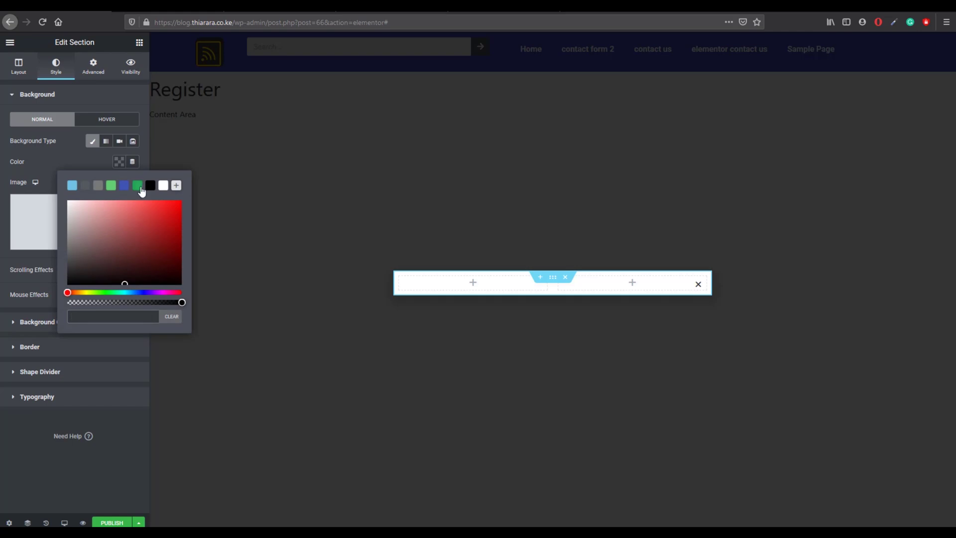
{"action": "left_click", "coordinate": [140, 187]}
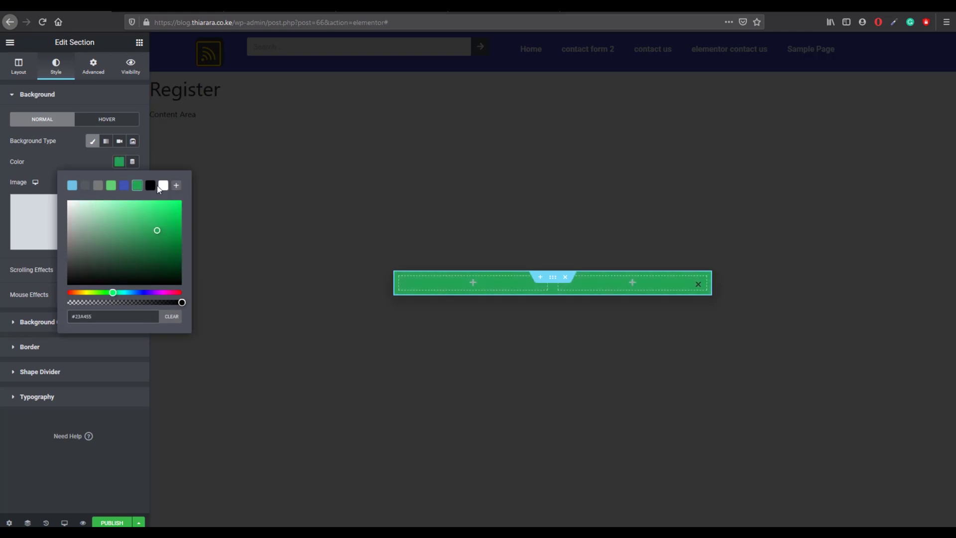
{"action": "left_click", "coordinate": [163, 185]}
{"action": "left_click", "coordinate": [125, 214]}
{"action": "left_click", "coordinate": [104, 217]}
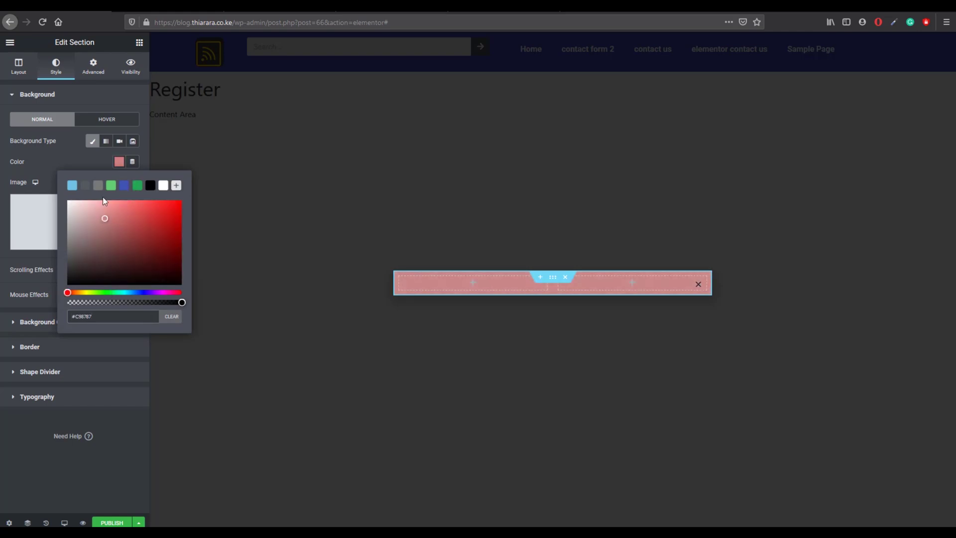
Step: Switch the section background to a gradient from pink to pale green #7DDEA3
{"action": "left_click", "coordinate": [106, 141]}
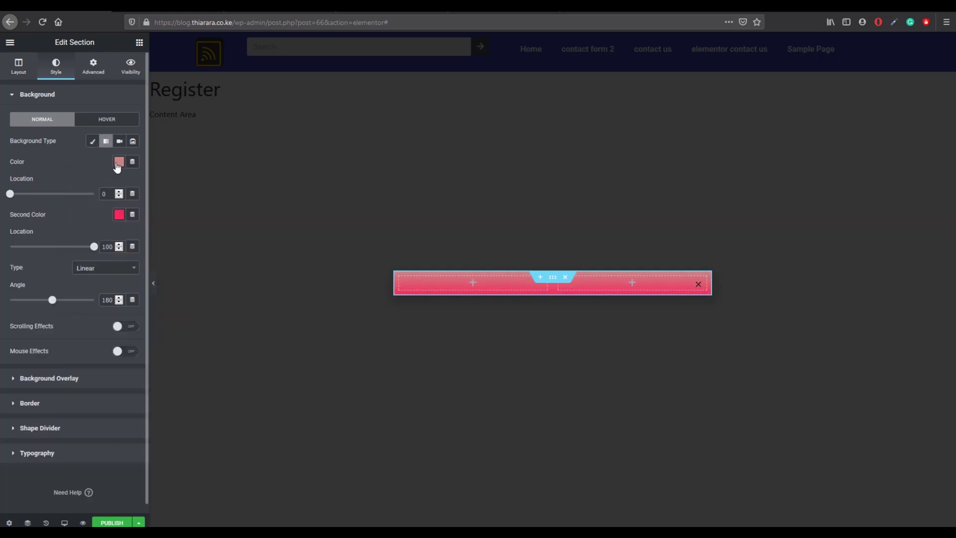
{"action": "left_click", "coordinate": [118, 162]}
{"action": "left_click_drag", "start_coordinate": [113, 213], "coordinate": [103, 210]}
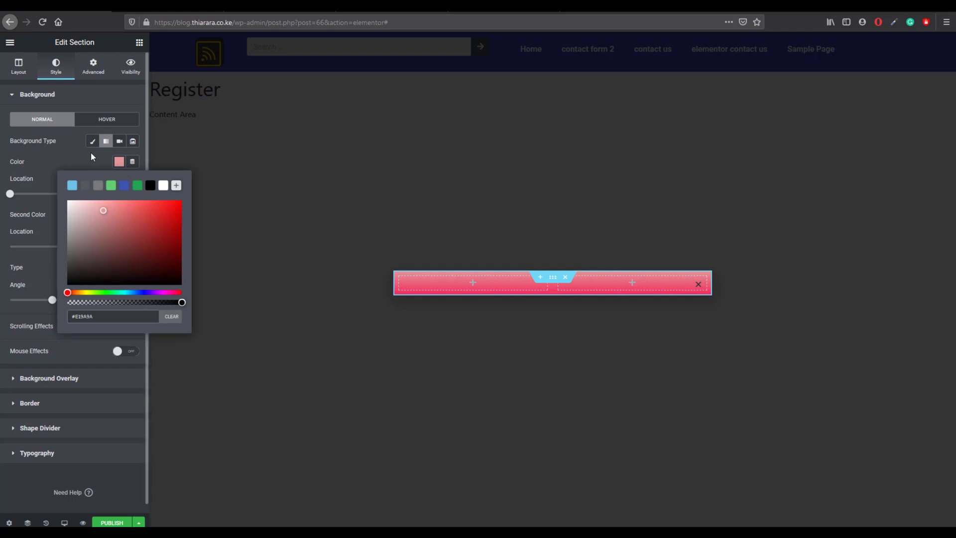
{"action": "left_click", "coordinate": [91, 156]}
{"action": "left_click", "coordinate": [119, 215]}
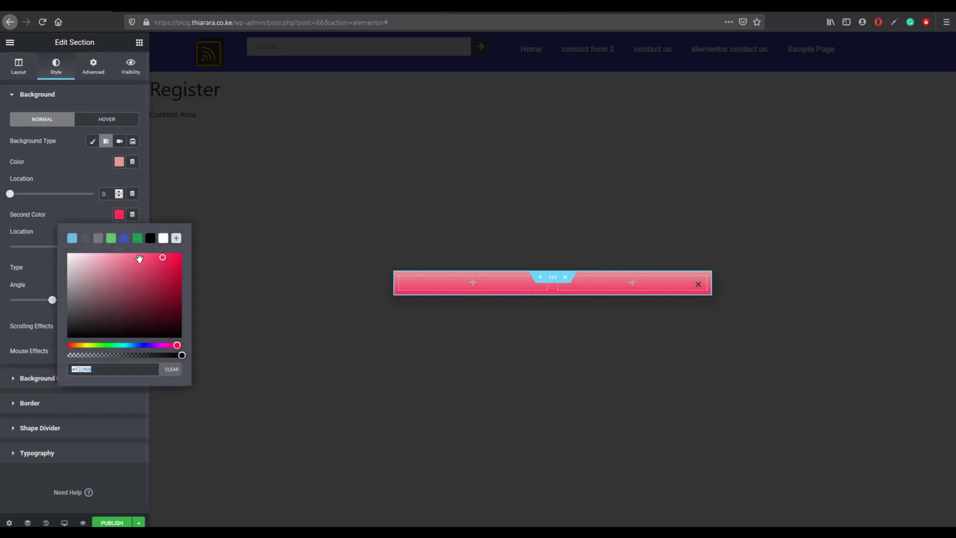
{"action": "left_click", "coordinate": [137, 241]}
{"action": "left_click", "coordinate": [142, 264]}
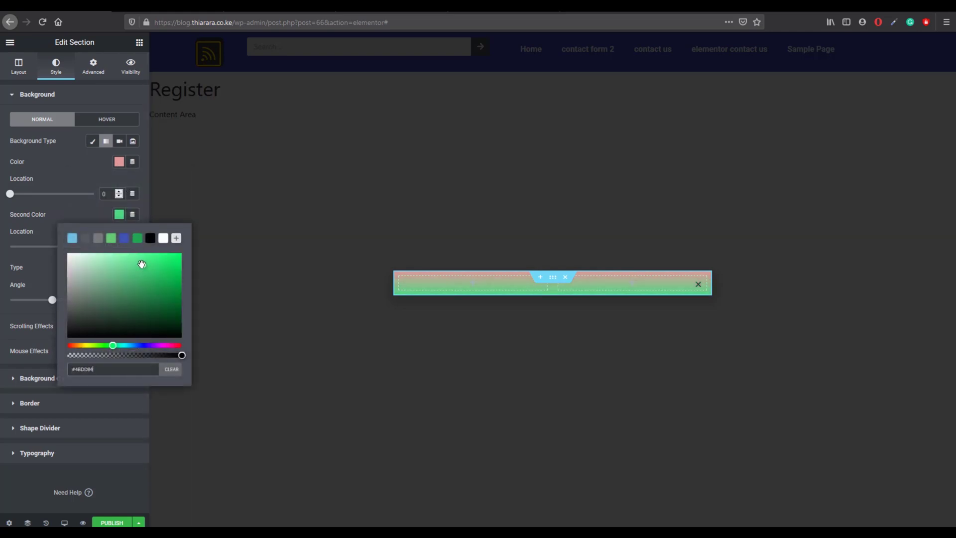
{"action": "left_click_drag", "start_coordinate": [132, 265], "coordinate": [118, 264]}
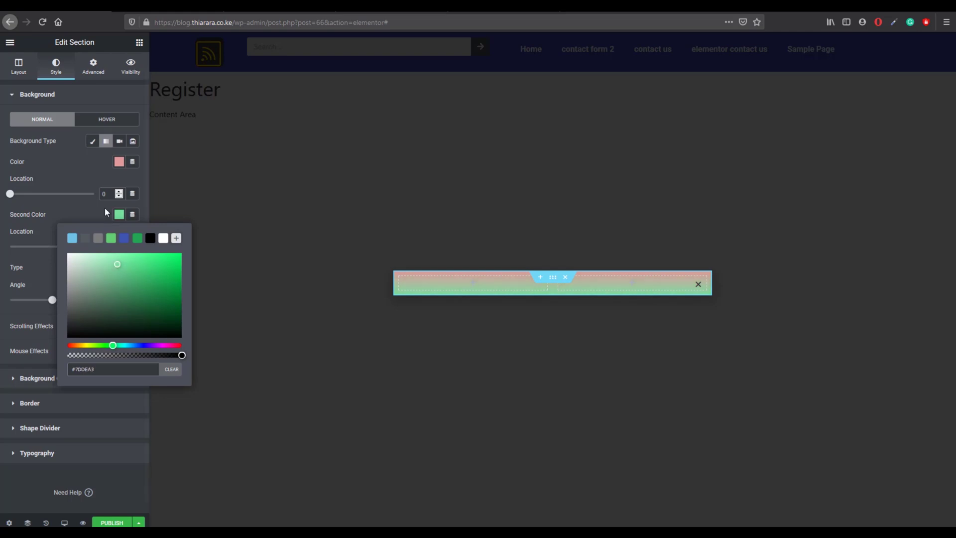
{"action": "left_click", "coordinate": [91, 157]}
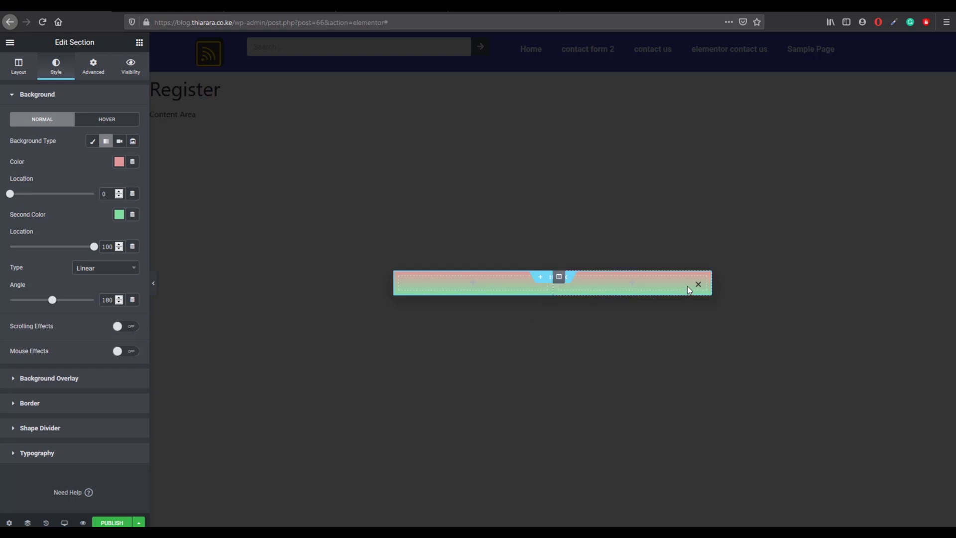
{"action": "left_click", "coordinate": [139, 41]}
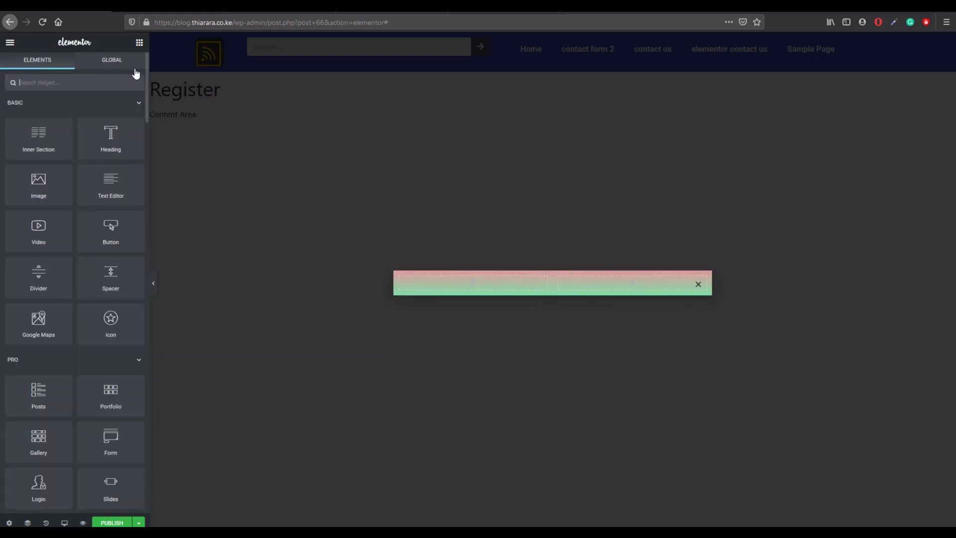
Step: Place a centred Heading widget in the popup's left column
{"action": "left_click_drag", "start_coordinate": [111, 139], "coordinate": [444, 279]}
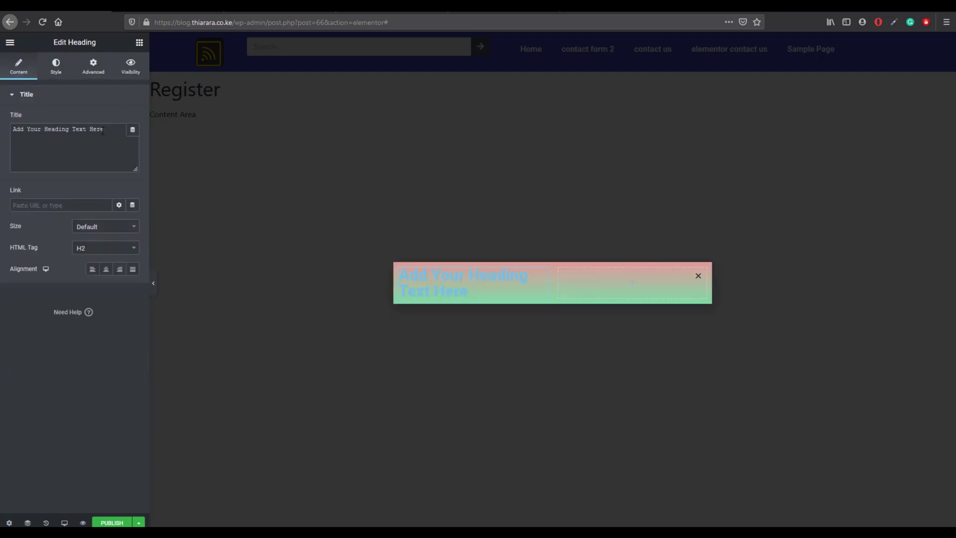
{"action": "left_click_drag", "start_coordinate": [104, 130], "coordinate": [12, 129]}
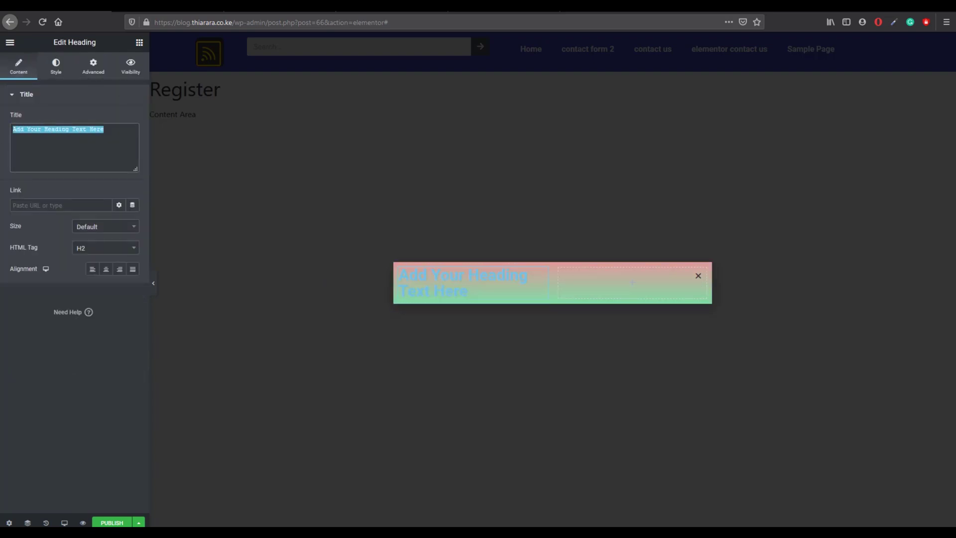
{"action": "type", "text": "M"}
{"action": "key", "text": "BackSpace"}
{"action": "type", "text": "Am in"}
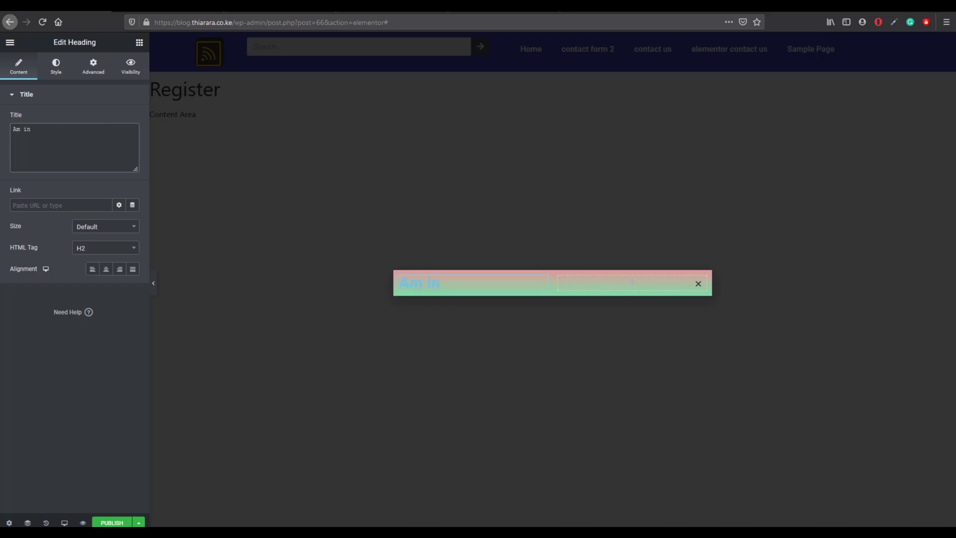
{"action": "left_click", "coordinate": [107, 270]}
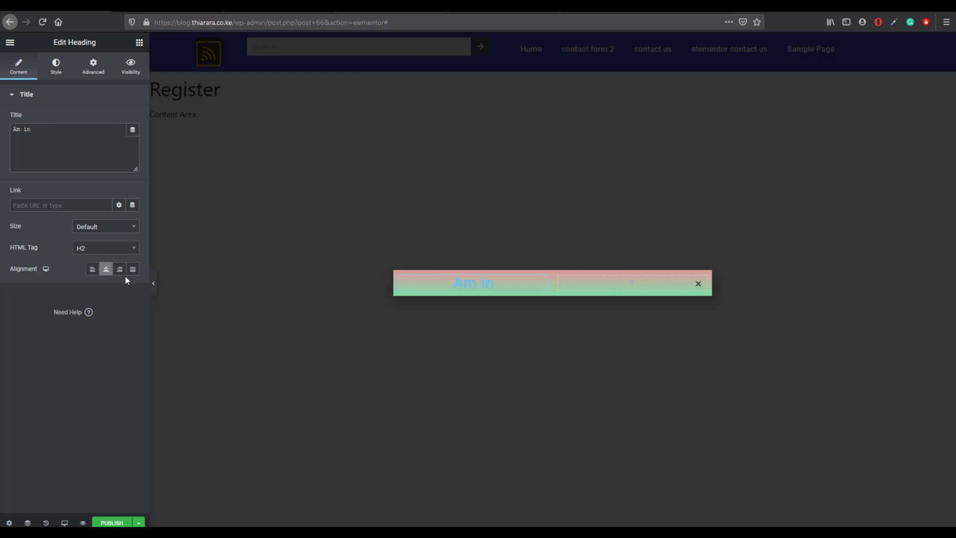
Step: Replace the heading text with 'am new here get me in'
{"action": "left_click", "coordinate": [59, 133]}
{"action": "key", "text": "ctrl+a"}
{"action": "type", "text": "a"}
{"action": "type", "text": "in"}
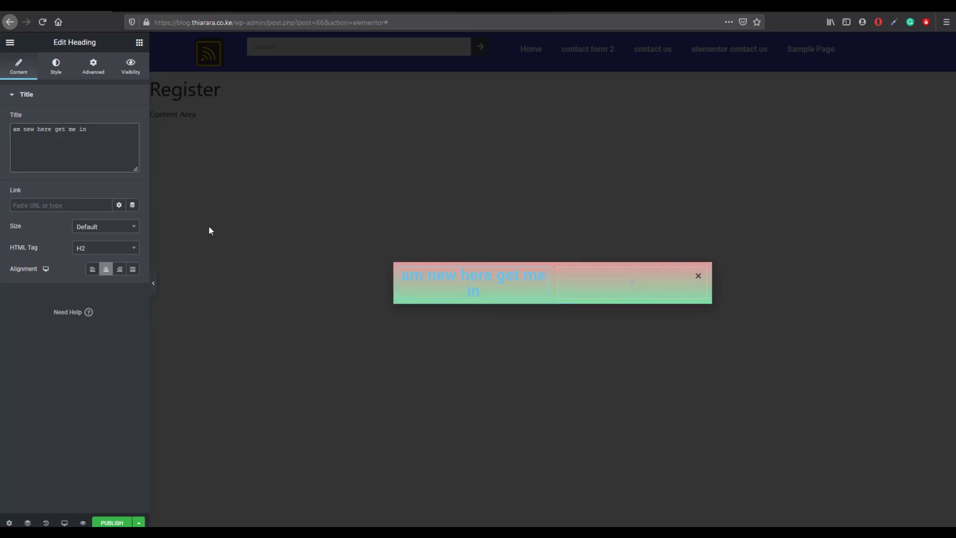
Step: Make the heading text black and set its font to Montserrat
{"action": "left_click", "coordinate": [56, 65]}
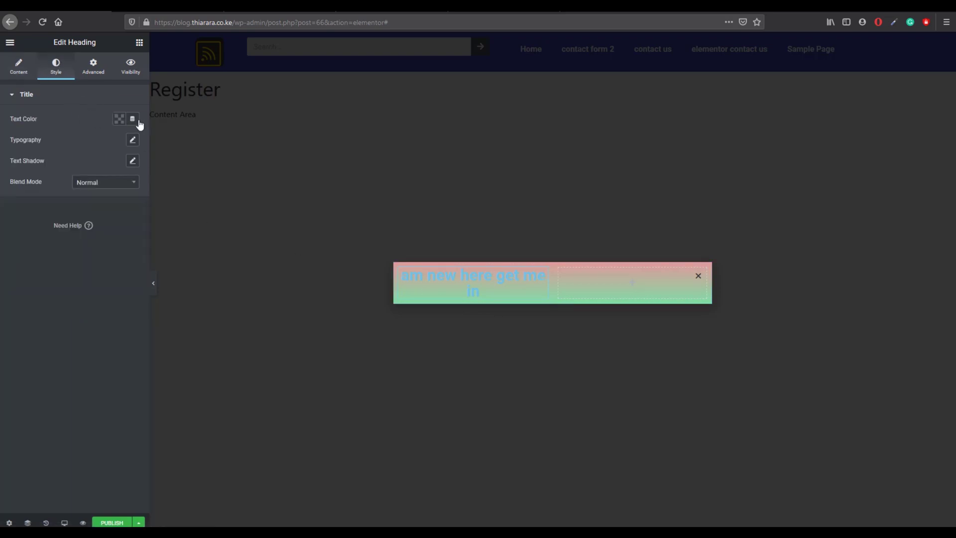
{"action": "left_click", "coordinate": [119, 119]}
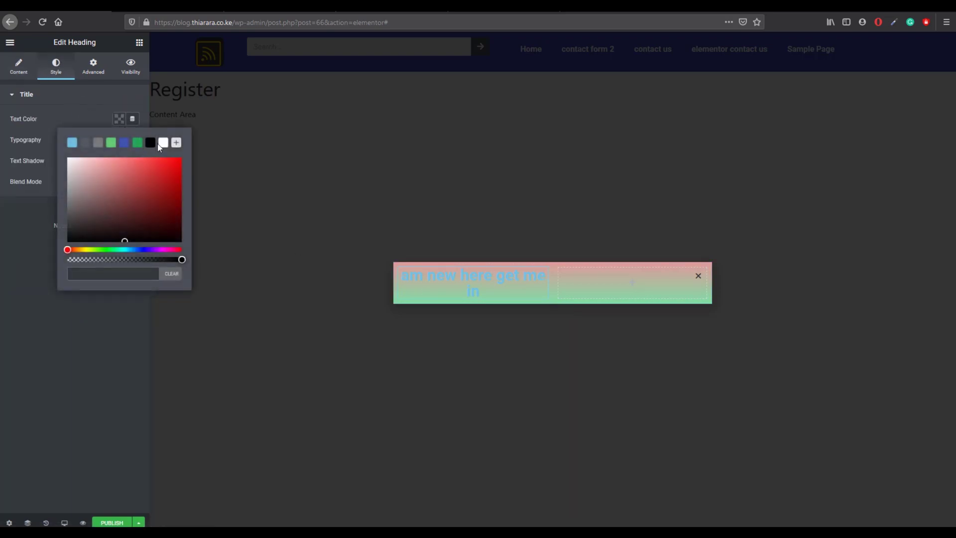
{"action": "left_click", "coordinate": [150, 142]}
{"action": "left_click", "coordinate": [93, 117]}
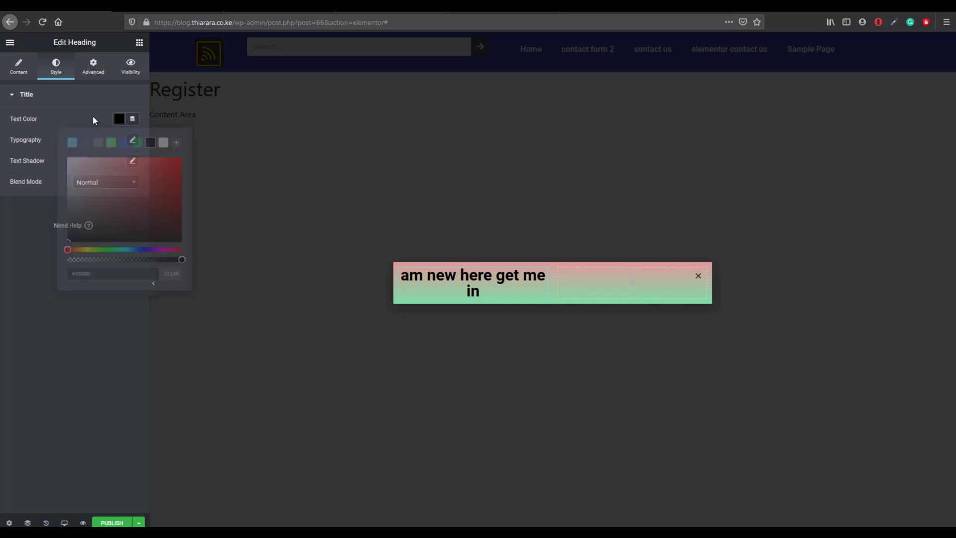
{"action": "left_click", "coordinate": [132, 139]}
{"action": "left_click", "coordinate": [95, 172]}
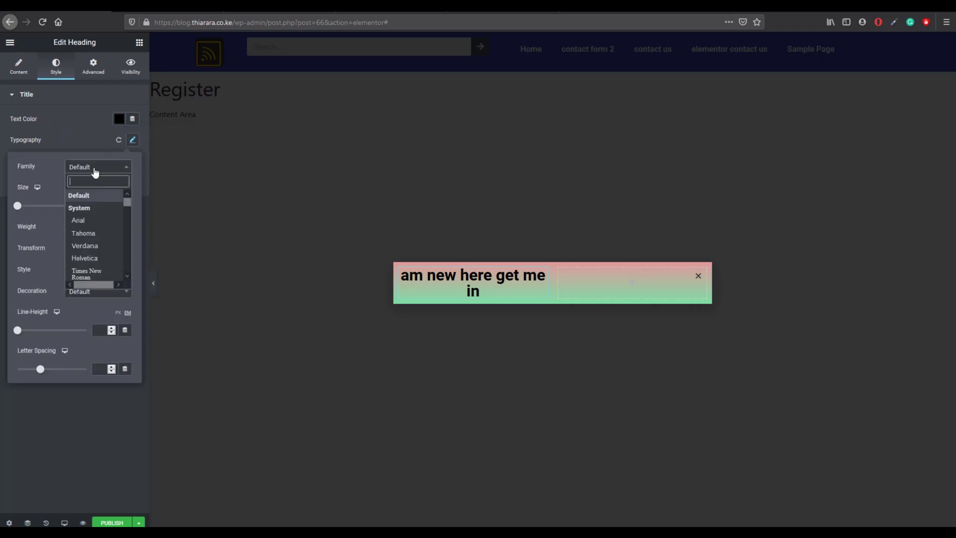
{"action": "type", "text": "m"}
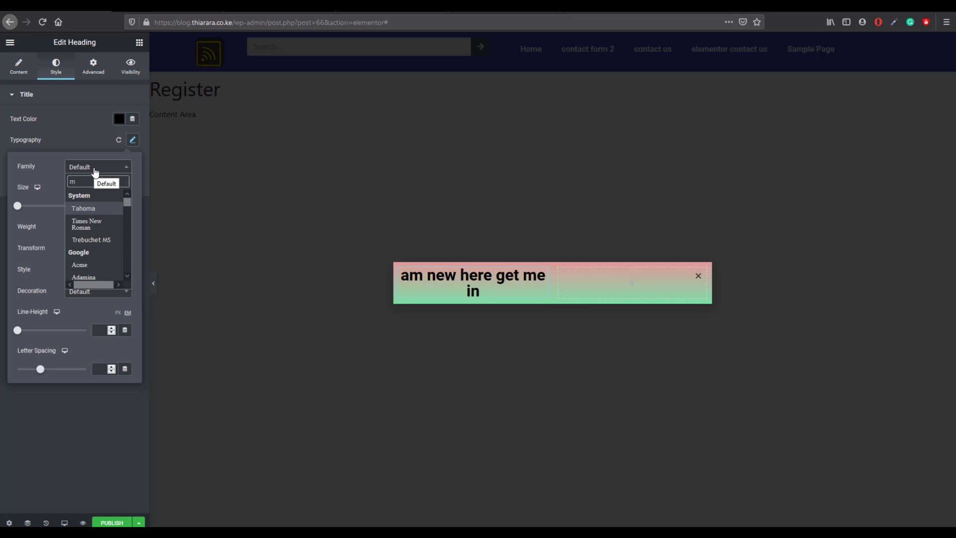
{"action": "type", "text": "ont"}
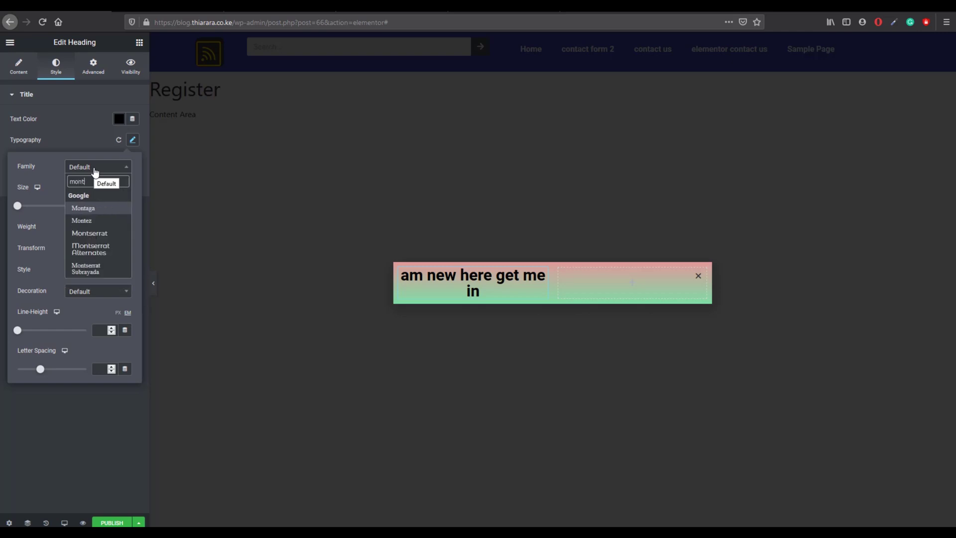
{"action": "left_click", "coordinate": [92, 233]}
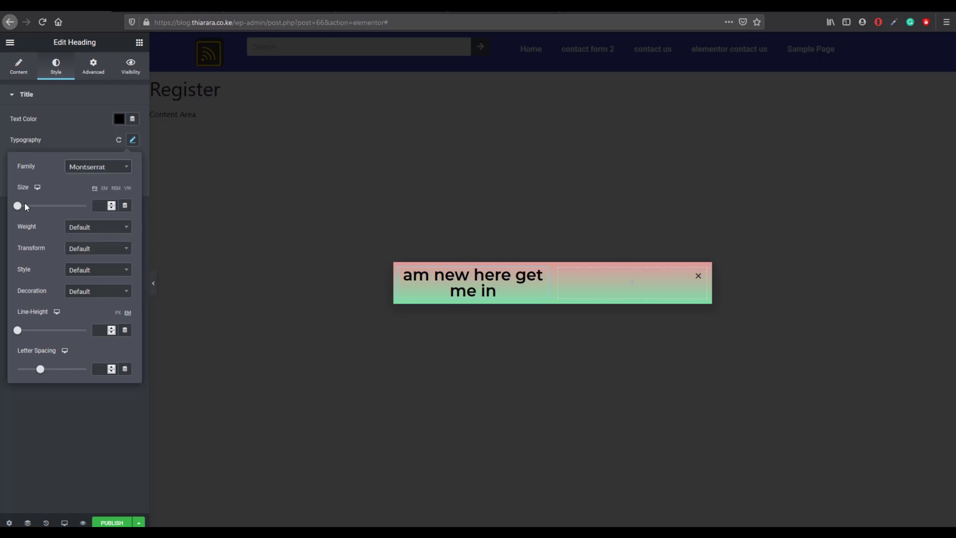
Step: Set heading size 65, weight 900, Capitalize, line height 1.8 em, and narrow its column
{"action": "left_click_drag", "start_coordinate": [19, 206], "coordinate": [43, 214]}
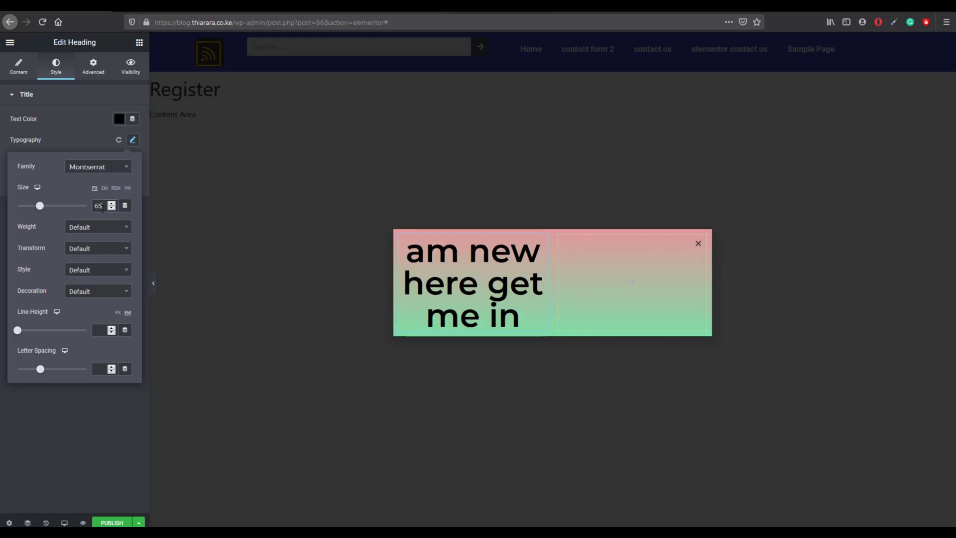
{"action": "left_click_drag", "start_coordinate": [102, 209], "coordinate": [88, 208]}
{"action": "type", "text": "65"}
{"action": "left_click", "coordinate": [94, 231]}
{"action": "left_click", "coordinate": [88, 305]}
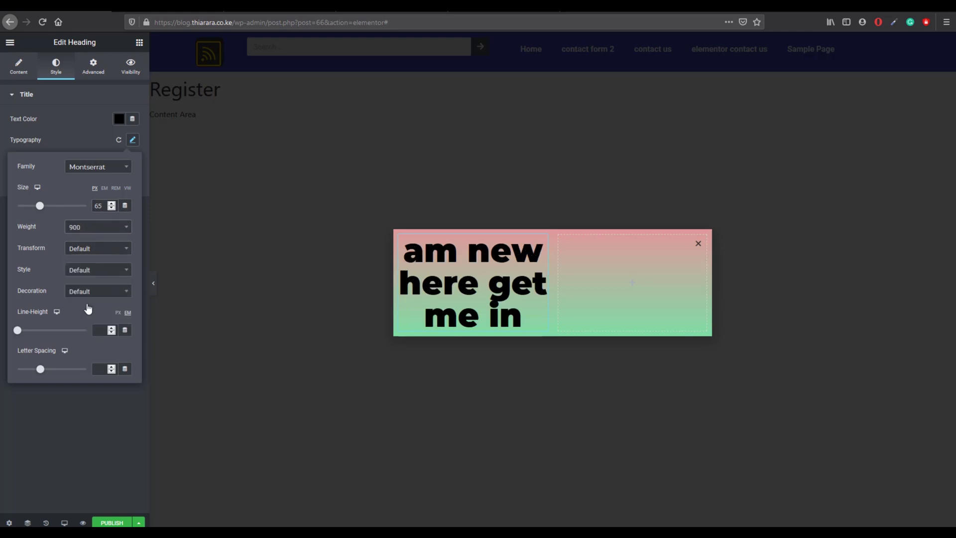
{"action": "left_click", "coordinate": [111, 250]}
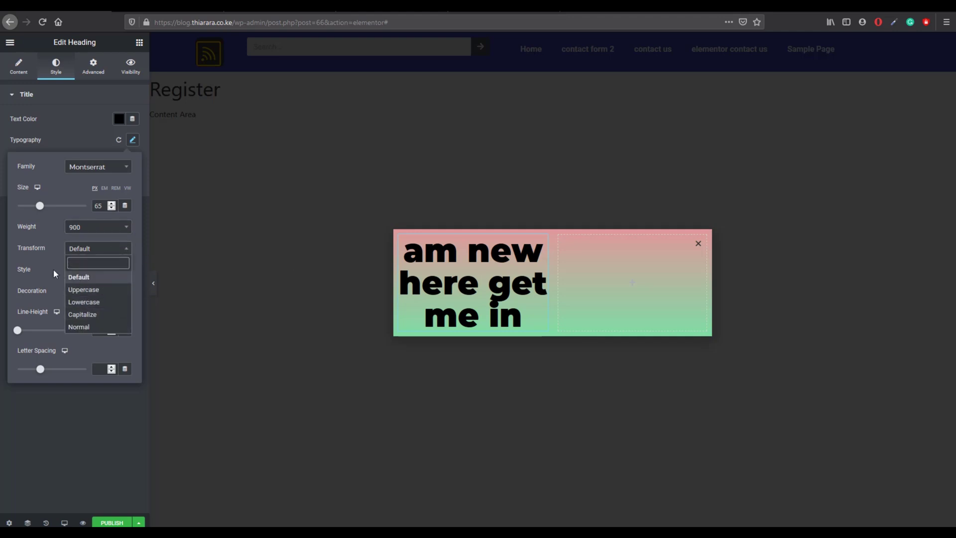
{"action": "left_click", "coordinate": [79, 314]}
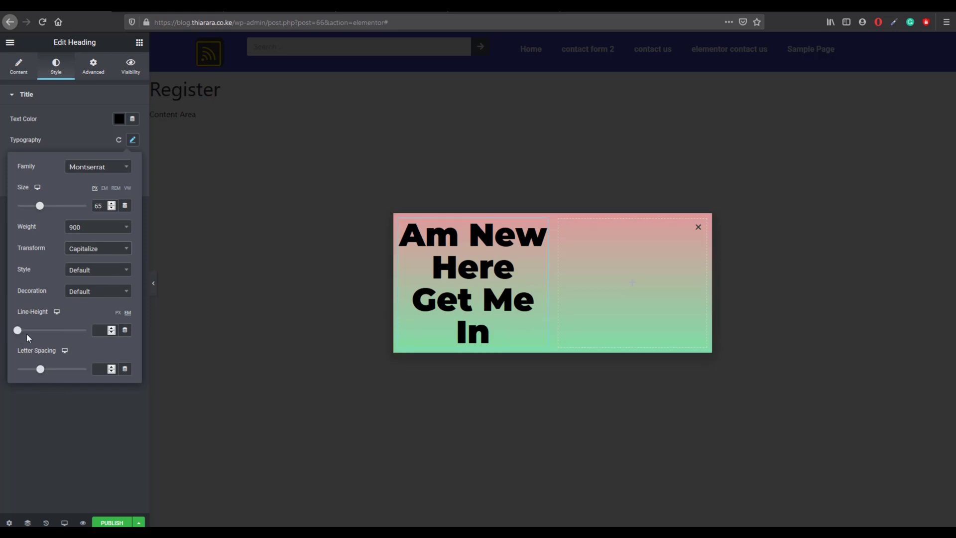
{"action": "mouse_move", "coordinate": [17, 331]}
{"action": "left_mouse_down"}
{"action": "mouse_move", "coordinate": [44, 340]}
{"action": "mouse_move", "coordinate": [29, 333]}
{"action": "left_mouse_up"}
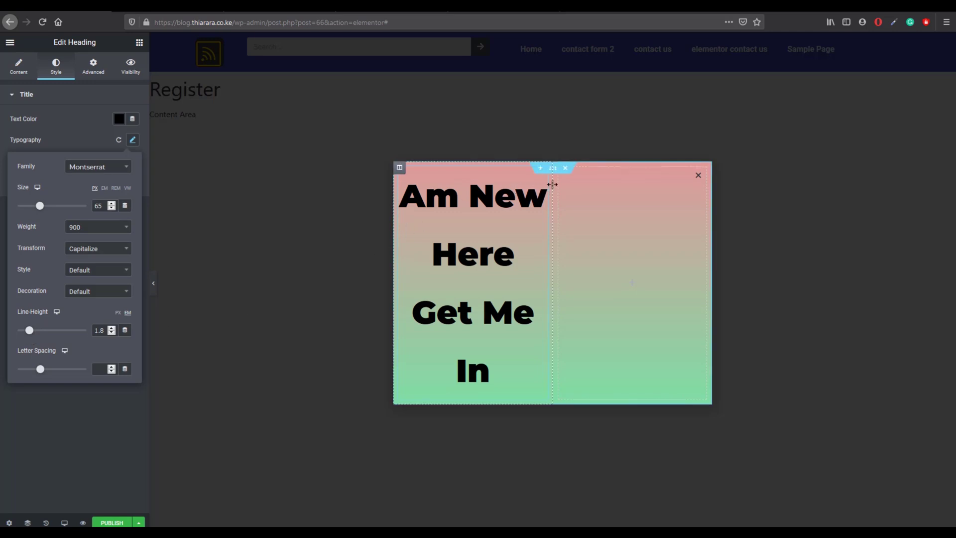
{"action": "mouse_move", "coordinate": [552, 184]}
{"action": "left_mouse_down"}
{"action": "mouse_move", "coordinate": [530, 187]}
{"action": "mouse_move", "coordinate": [556, 190]}
{"action": "left_mouse_up"}
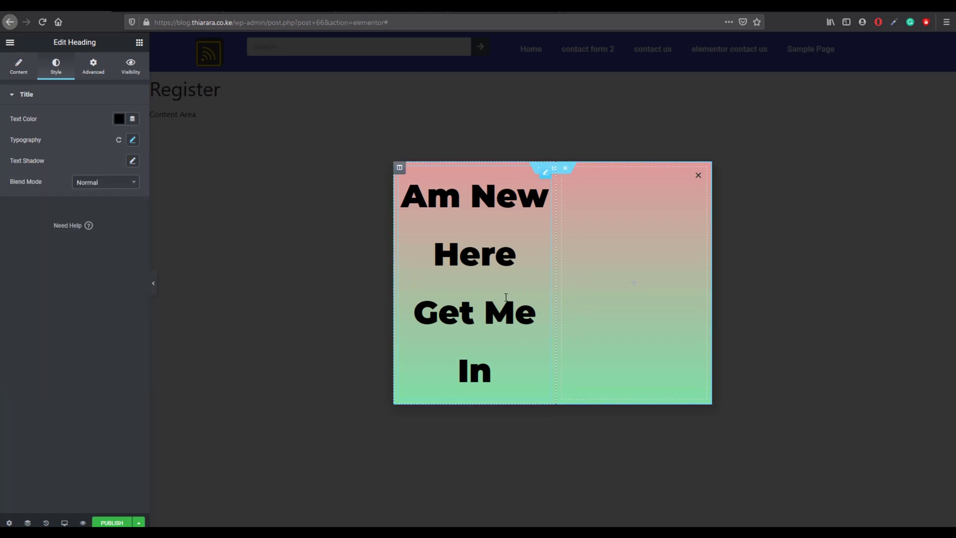
Step: Drop a Form widget into the right column via the 'form' search and delete its Message field
{"action": "left_click", "coordinate": [640, 273]}
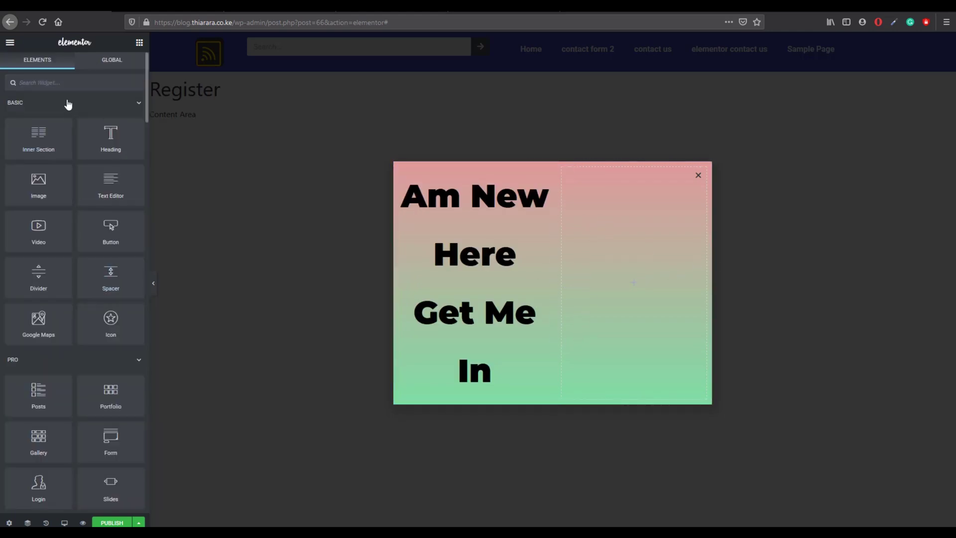
{"action": "type", "text": "form"}
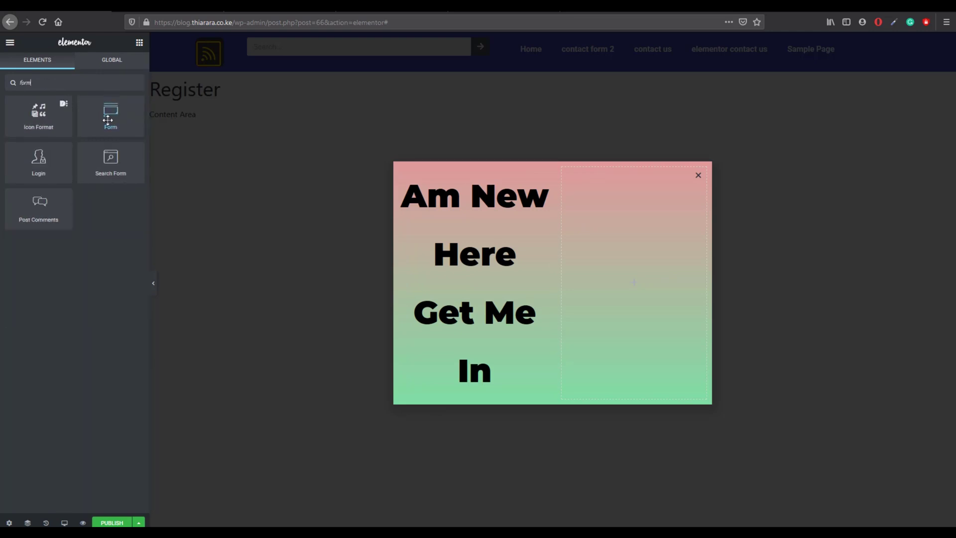
{"action": "left_click_drag", "start_coordinate": [114, 122], "coordinate": [628, 269]}
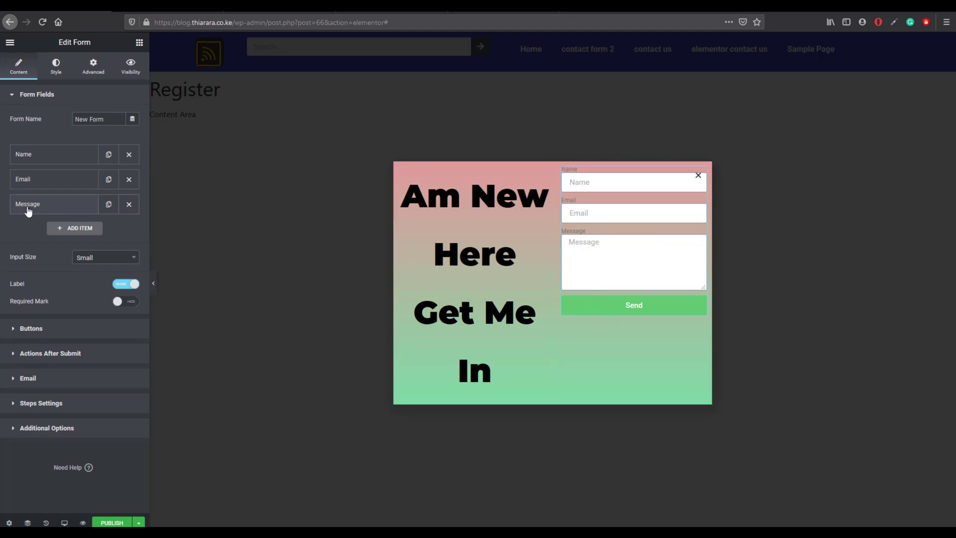
{"action": "left_click", "coordinate": [129, 204]}
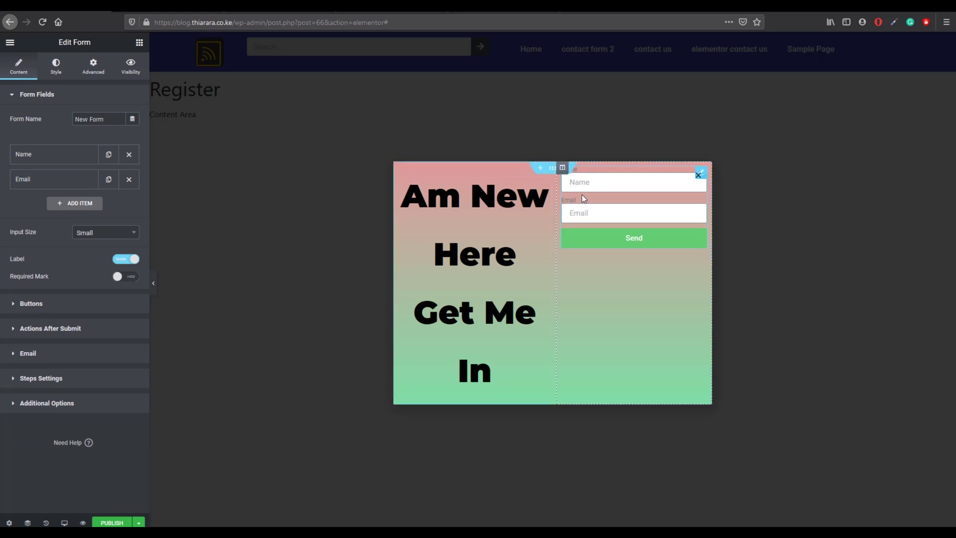
Step: Add a new Text field labelled 'Username' to the form
{"action": "left_click", "coordinate": [64, 199]}
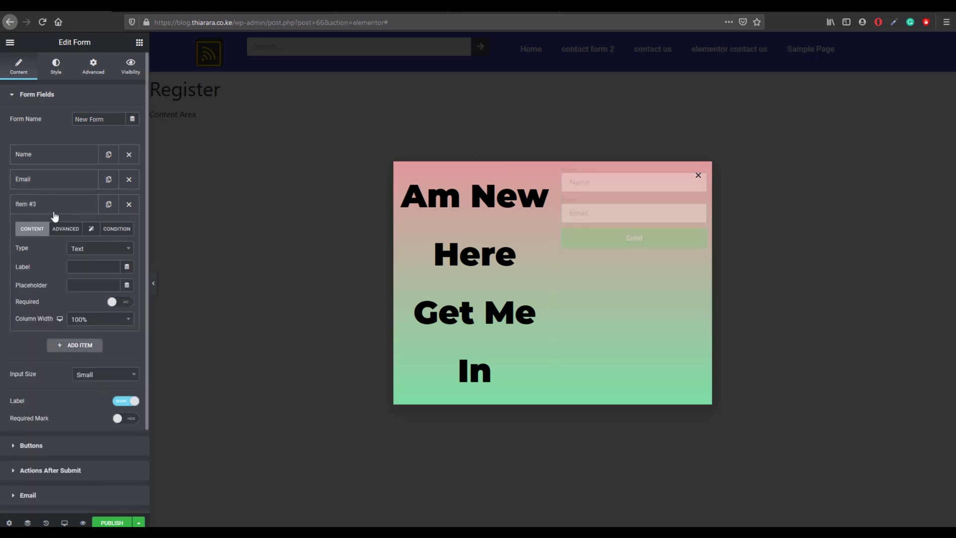
{"action": "left_click", "coordinate": [82, 247]}
{"action": "left_click", "coordinate": [94, 248]}
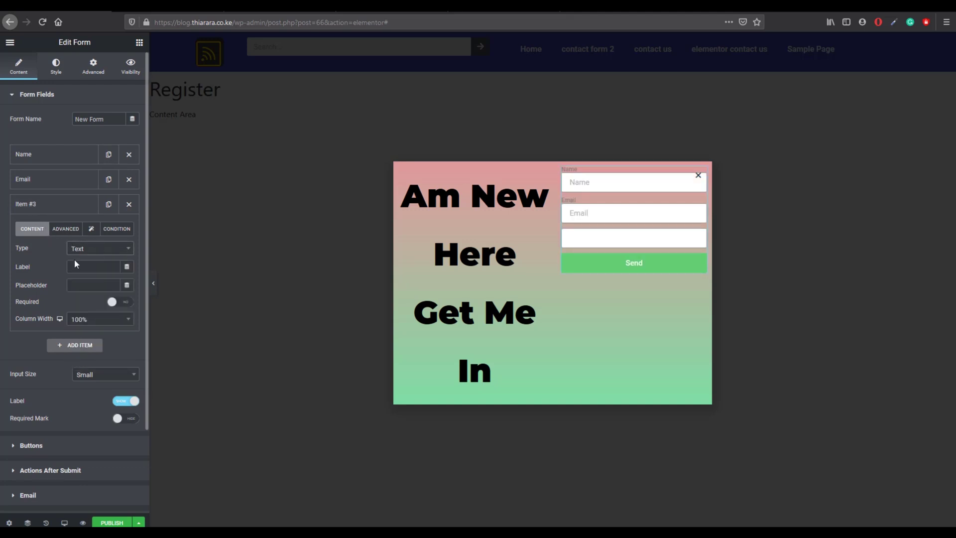
{"action": "left_click", "coordinate": [79, 263]}
{"action": "type", "text": "User"}
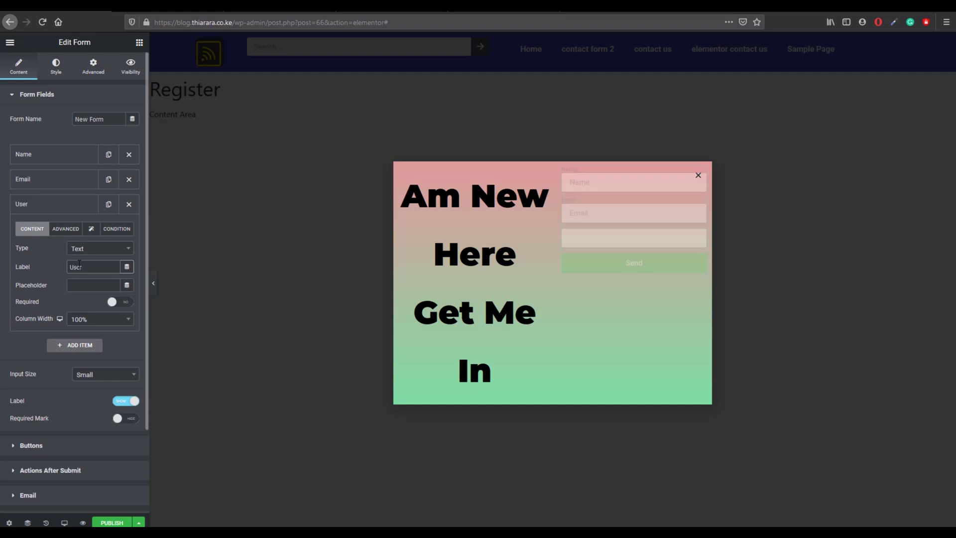
{"action": "key", "text": "BackSpace"}
{"action": "key", "text": "BackSpace"}
{"action": "type", "text": "me"}
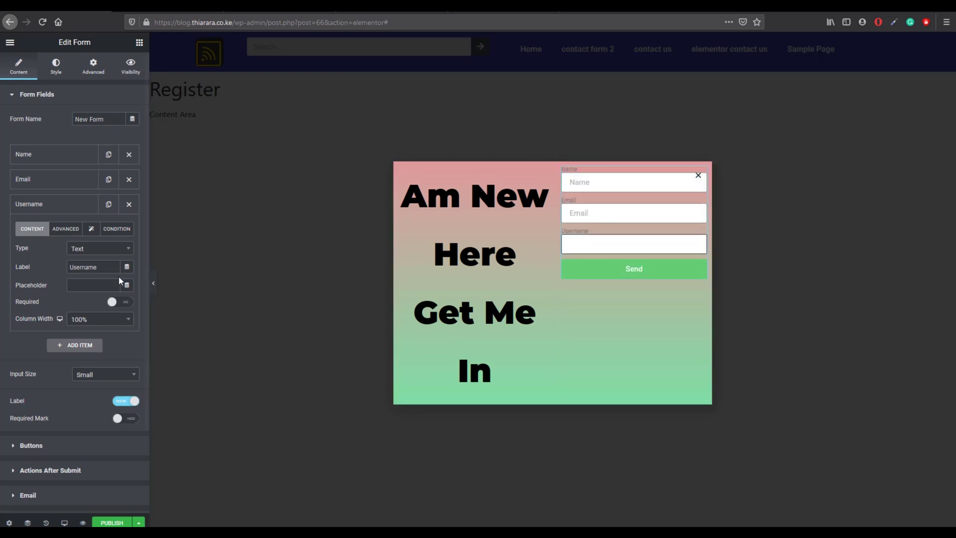
Step: Move the Email field below the Username field
{"action": "left_click", "coordinate": [60, 182]}
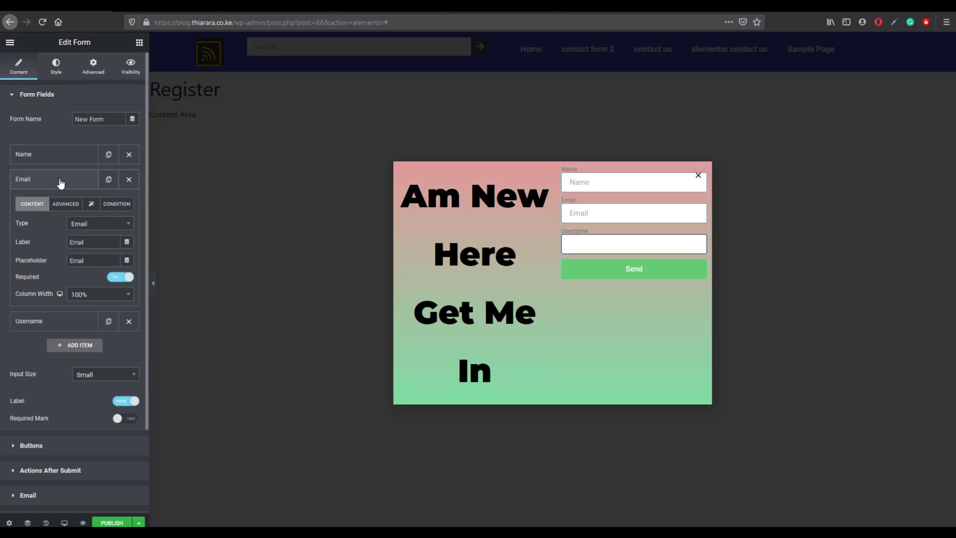
{"action": "left_click", "coordinate": [61, 182]}
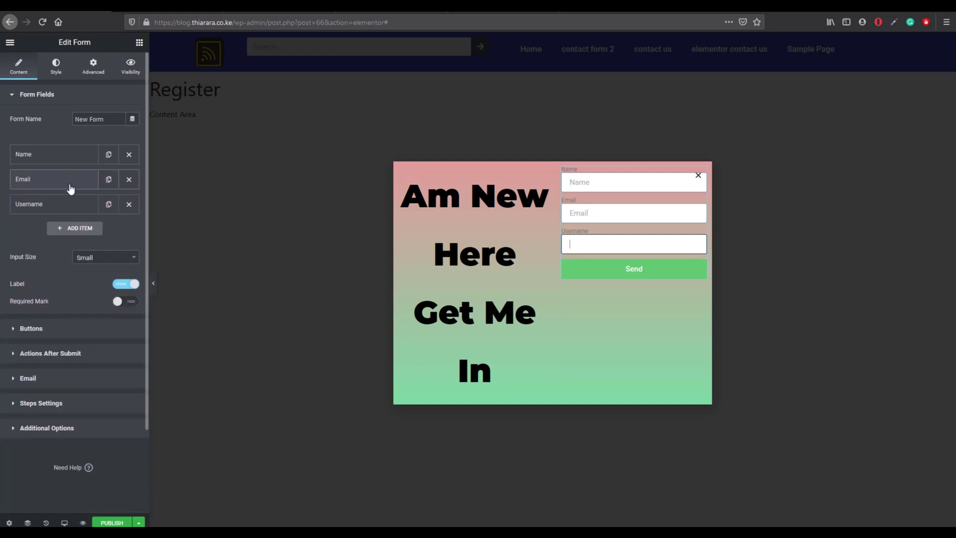
{"action": "left_click_drag", "start_coordinate": [71, 188], "coordinate": [75, 219]}
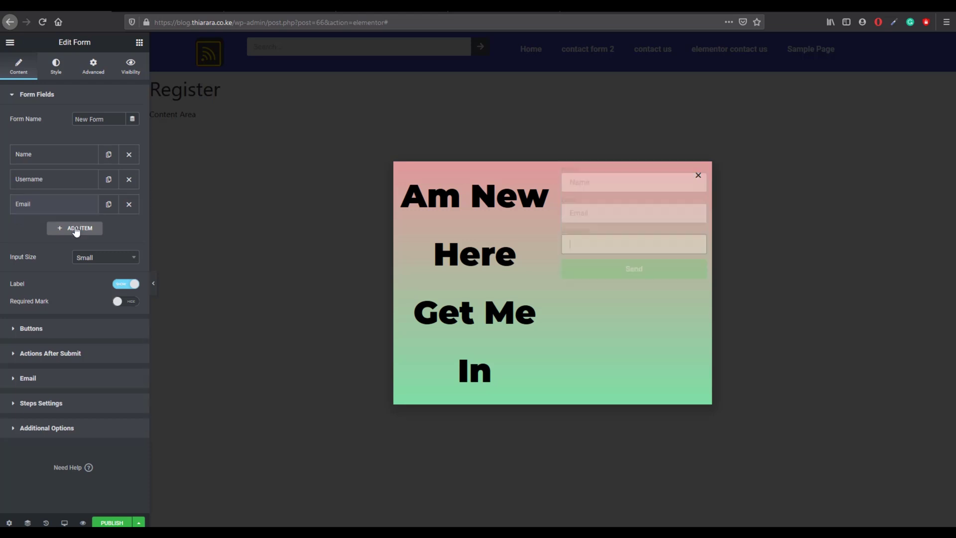
Step: Add a new fourth field and set its type to Password
{"action": "left_click", "coordinate": [71, 241]}
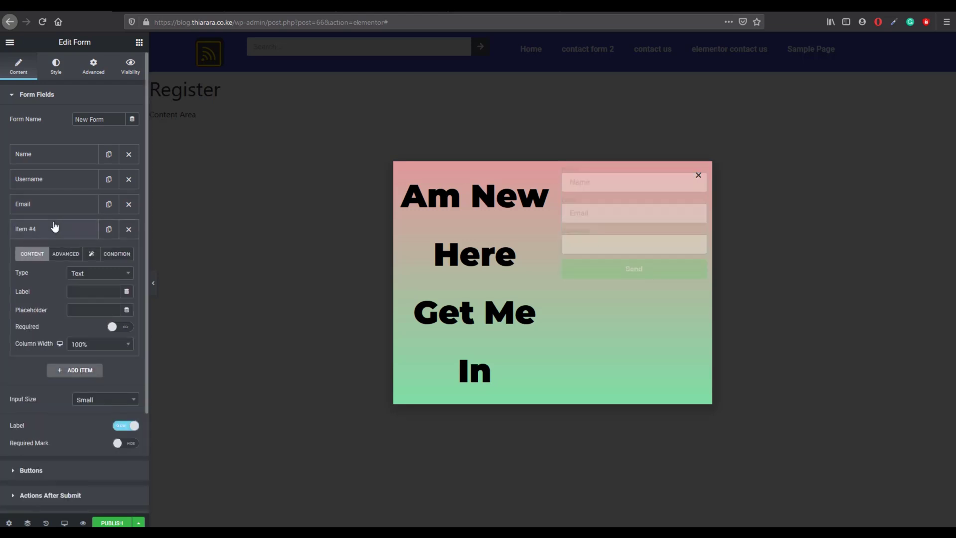
{"action": "left_click", "coordinate": [84, 275]}
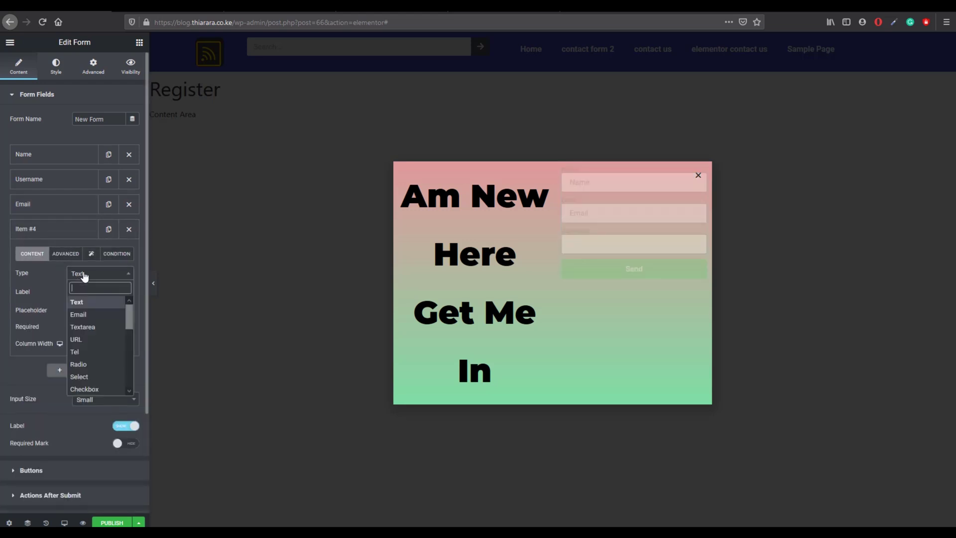
{"action": "left_click", "coordinate": [81, 275]}
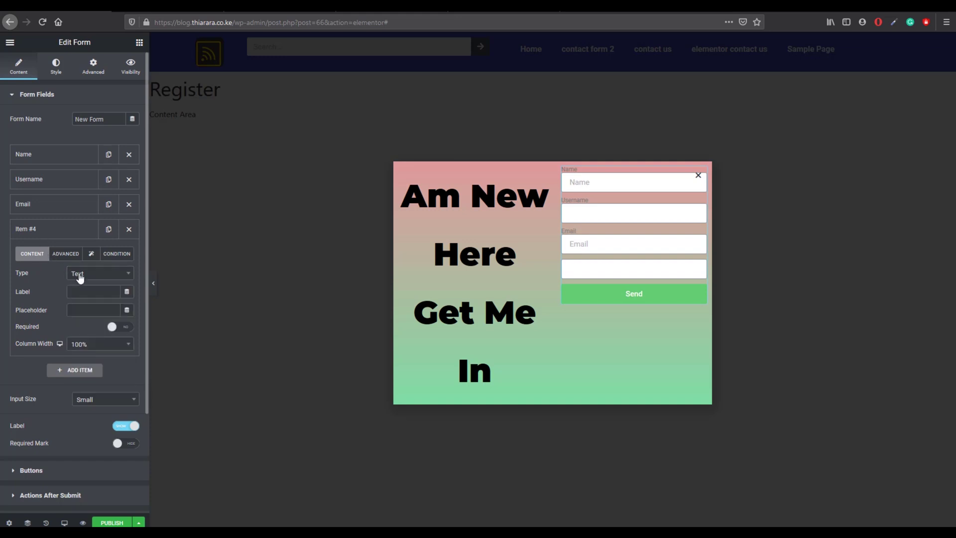
{"action": "left_click", "coordinate": [128, 230]}
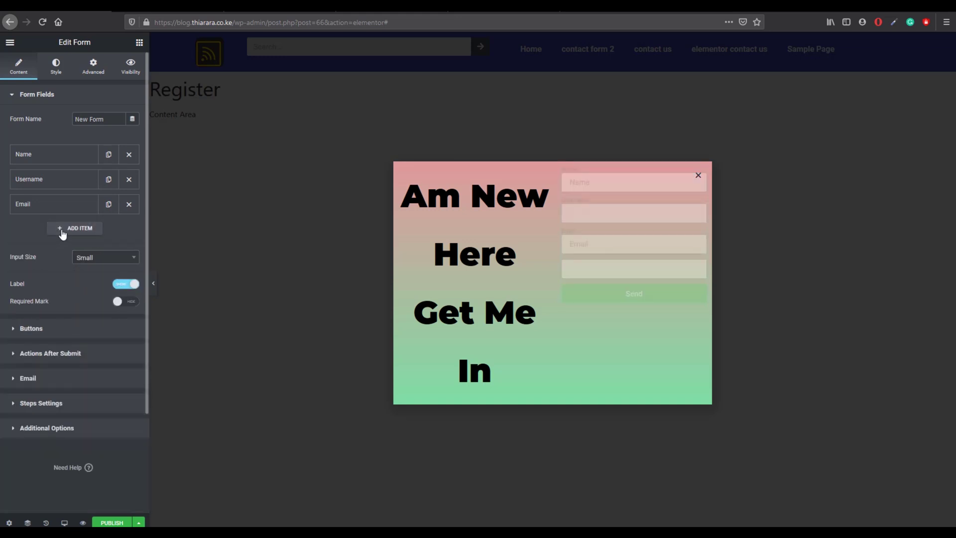
{"action": "left_click", "coordinate": [86, 229]}
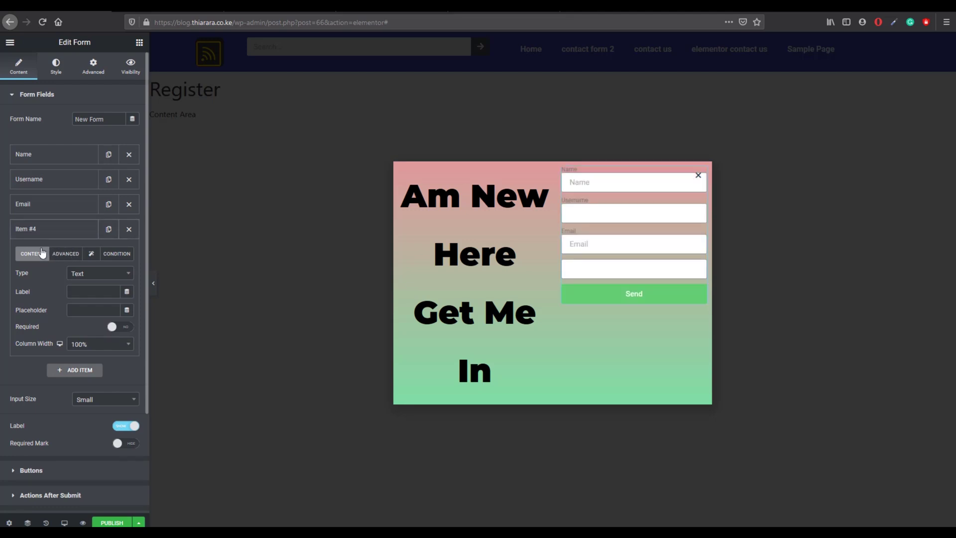
{"action": "left_click", "coordinate": [96, 275]}
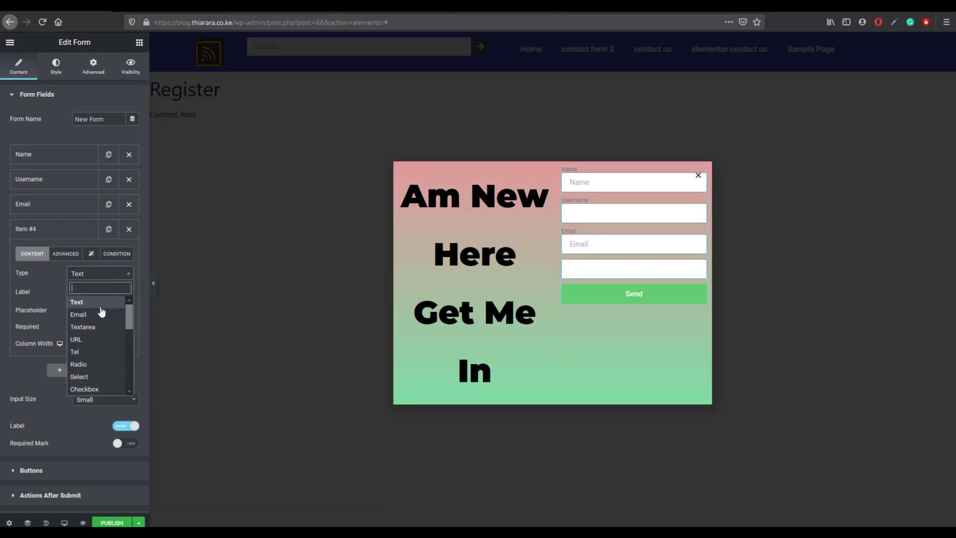
{"action": "type", "text": "pas"}
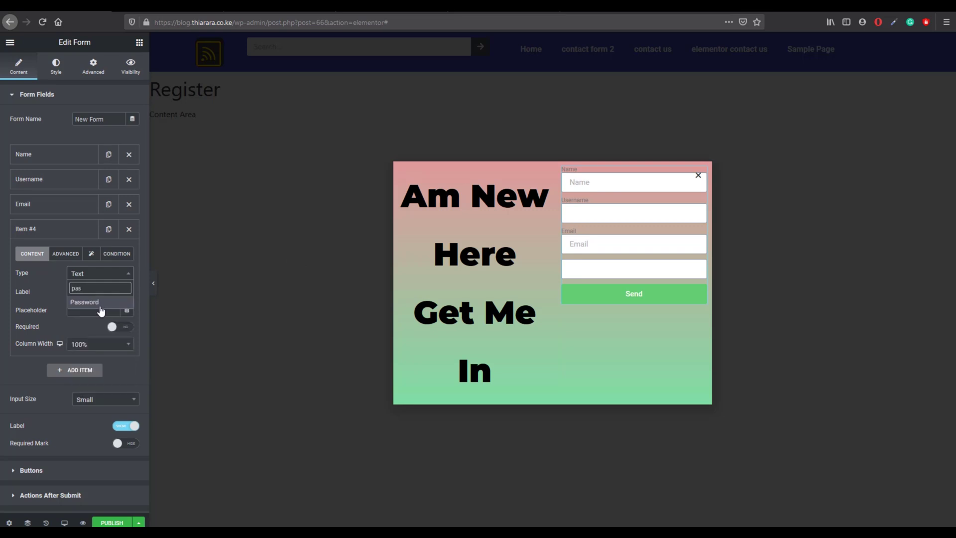
{"action": "left_click", "coordinate": [99, 303]}
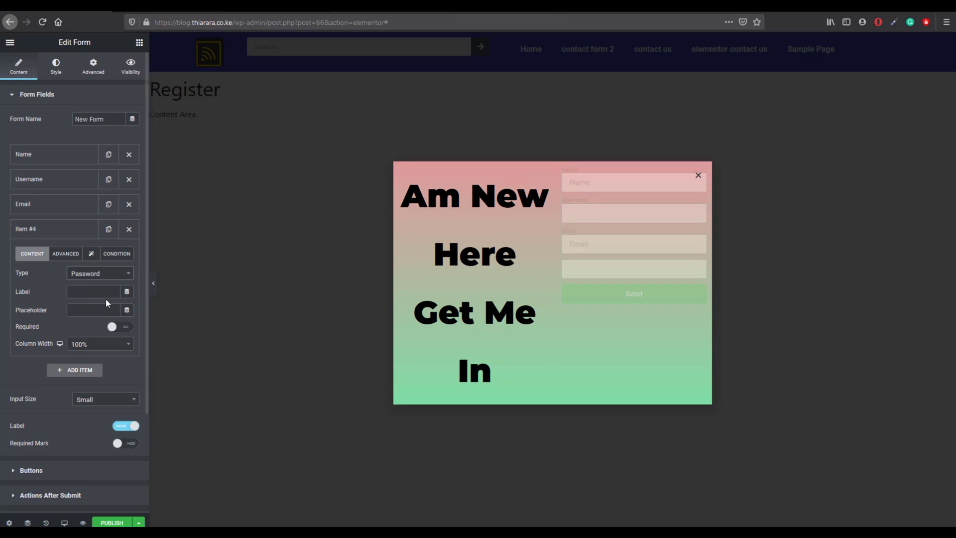
Step: Label the field 'password' and use 'password' as its placeholder too
{"action": "left_click", "coordinate": [79, 294]}
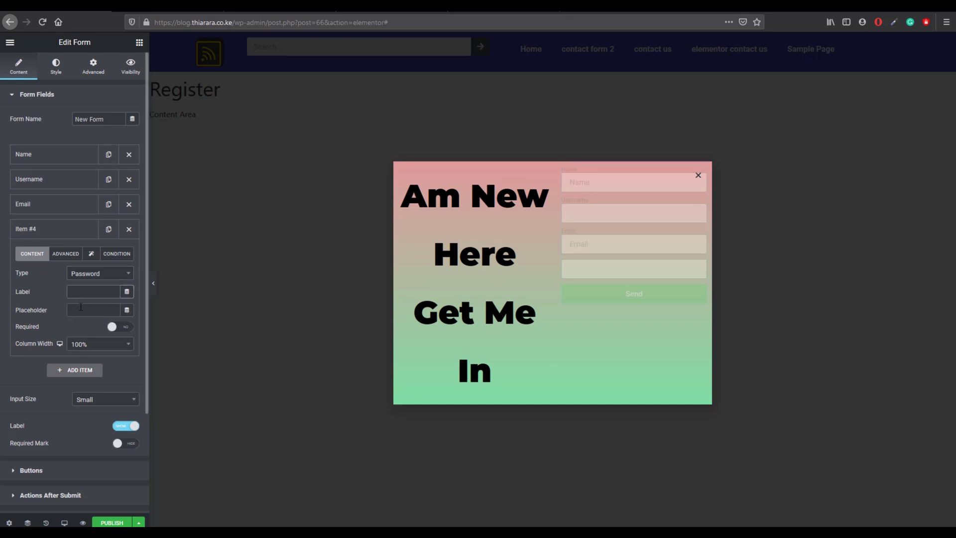
{"action": "type", "text": "password"}
{"action": "left_click_drag", "start_coordinate": [96, 291], "coordinate": [66, 292]}
{"action": "right_click", "coordinate": [66, 292]}
{"action": "left_click", "coordinate": [111, 292]}
{"action": "right_click", "coordinate": [70, 294]}
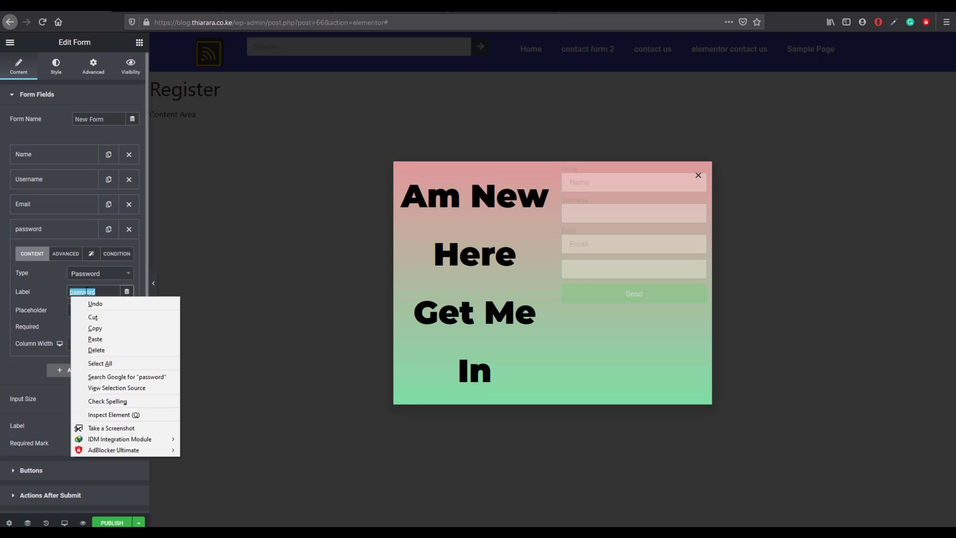
{"action": "left_click", "coordinate": [98, 329]}
{"action": "left_click", "coordinate": [82, 309]}
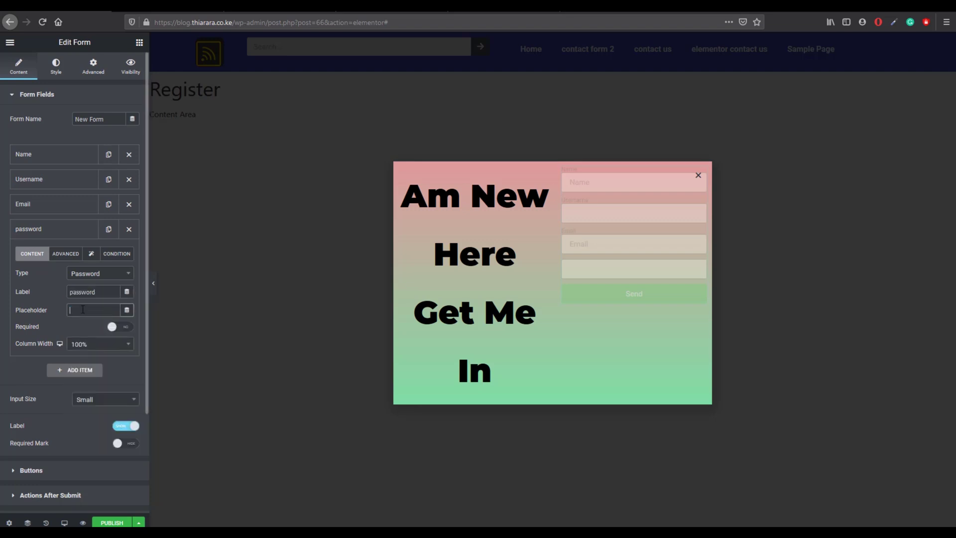
{"action": "right_click", "coordinate": [83, 309]}
{"action": "left_click", "coordinate": [100, 352]}
{"action": "right_click", "coordinate": [79, 314]}
{"action": "left_click", "coordinate": [96, 357]}
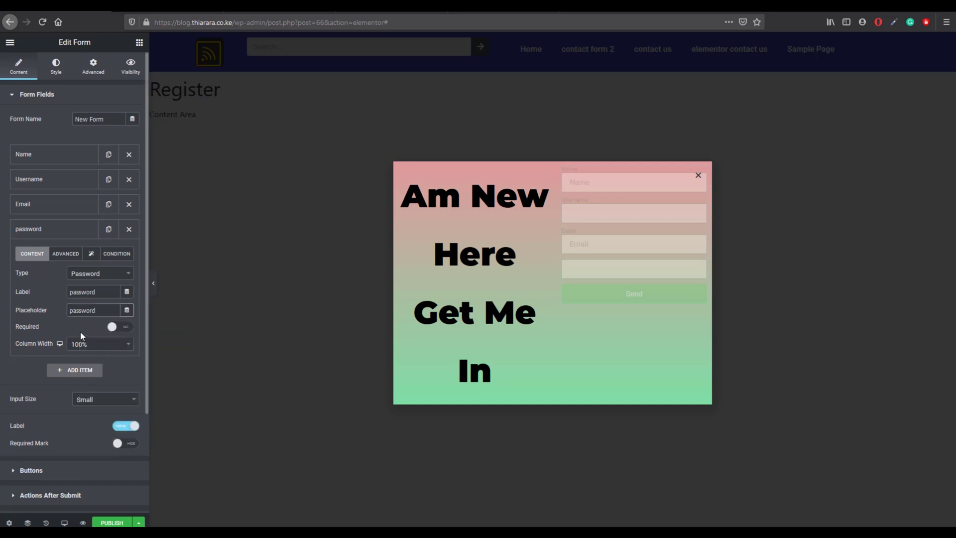
Step: Make the password field required
{"action": "left_click", "coordinate": [121, 327]}
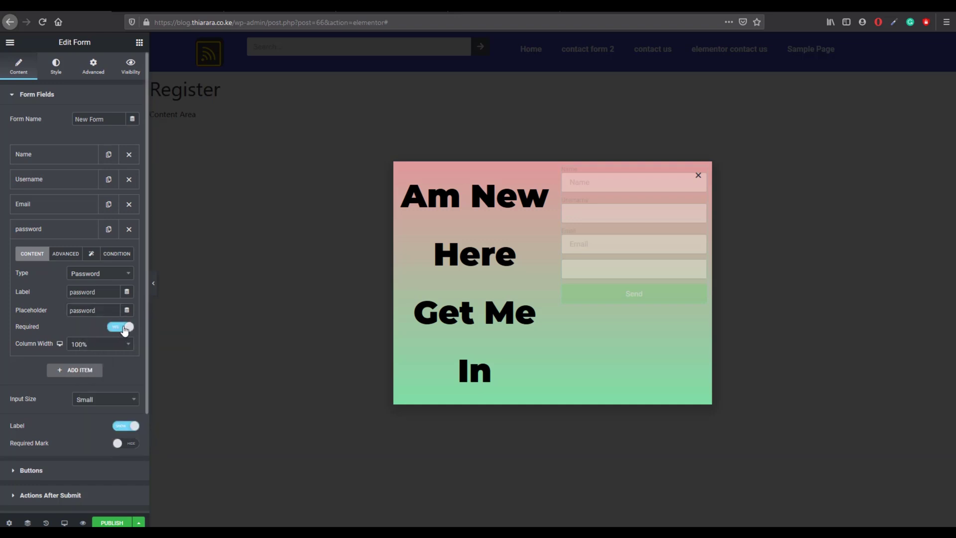
{"action": "left_click", "coordinate": [34, 209]}
{"action": "left_click", "coordinate": [70, 180]}
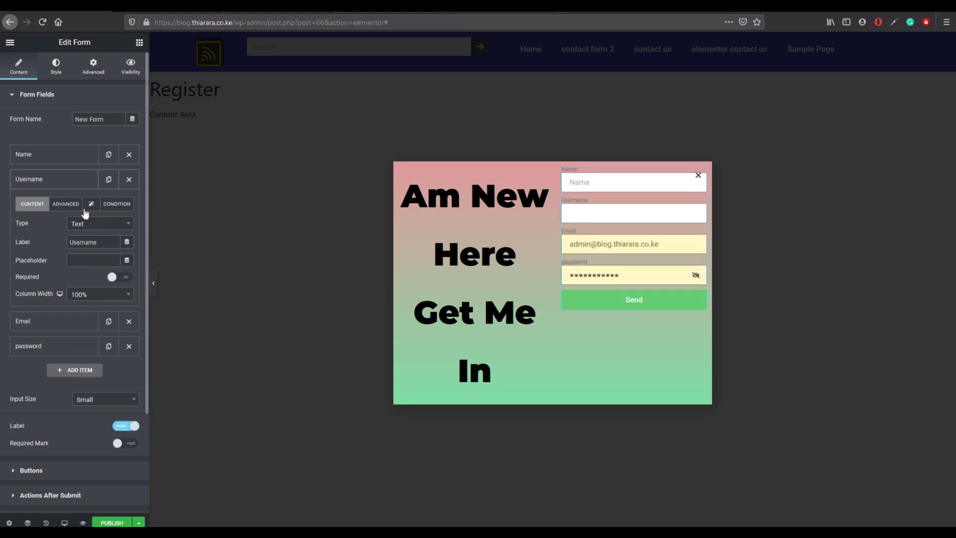
Step: Make the Username field required
{"action": "left_click", "coordinate": [54, 158]}
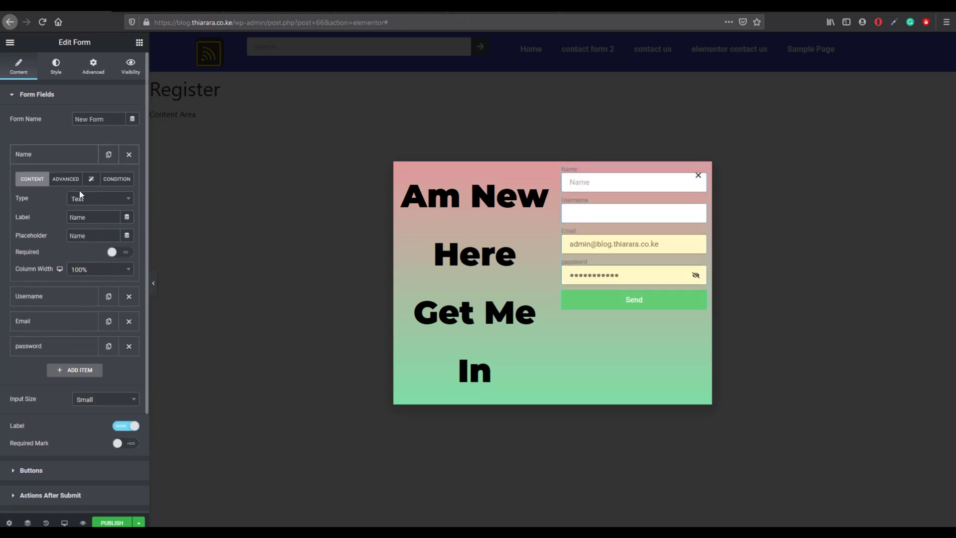
{"action": "left_click", "coordinate": [34, 152]}
{"action": "left_click", "coordinate": [47, 179]}
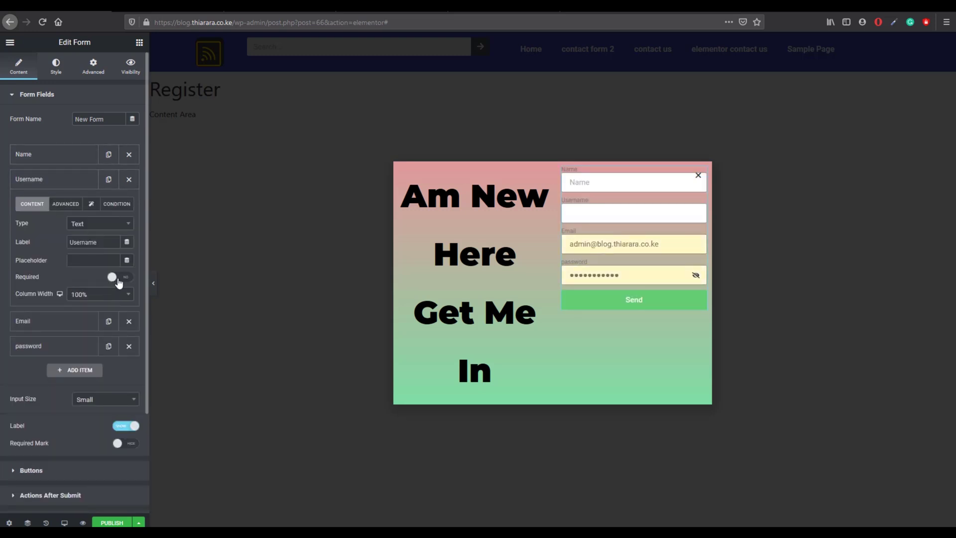
{"action": "left_click", "coordinate": [118, 281]}
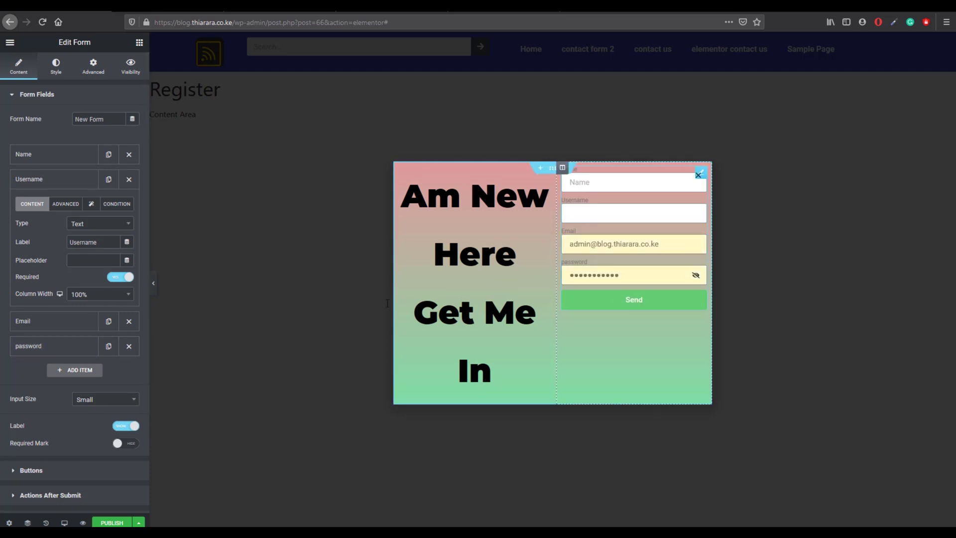
Step: Add a required Text field labelled 'Phone' with placeholder 'phone'
{"action": "left_click", "coordinate": [68, 370]}
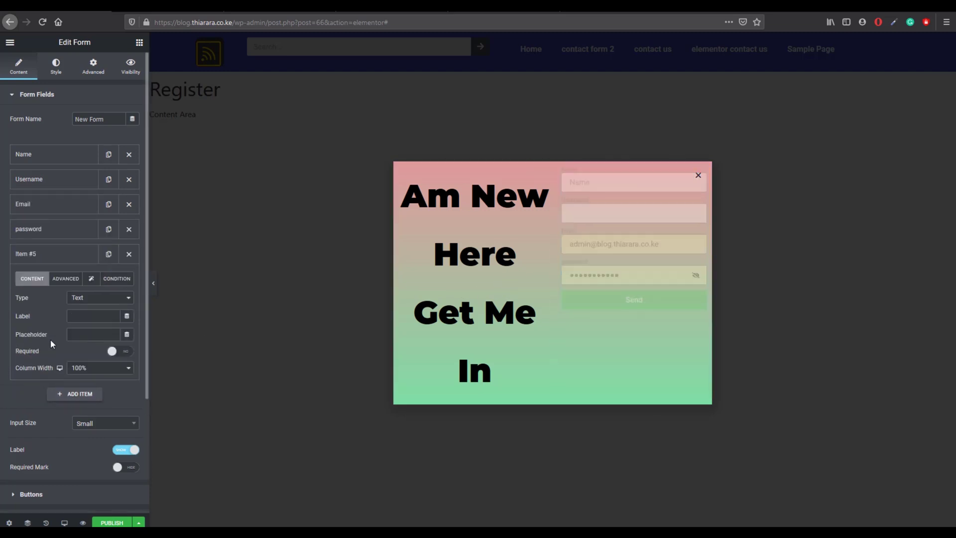
{"action": "left_click", "coordinate": [49, 256]}
{"action": "left_click", "coordinate": [51, 256]}
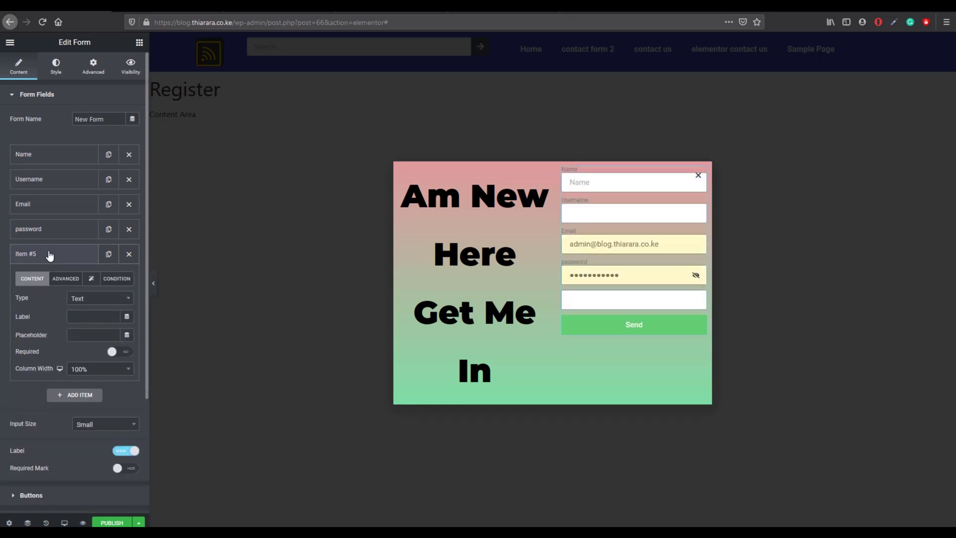
{"action": "left_click", "coordinate": [95, 303]}
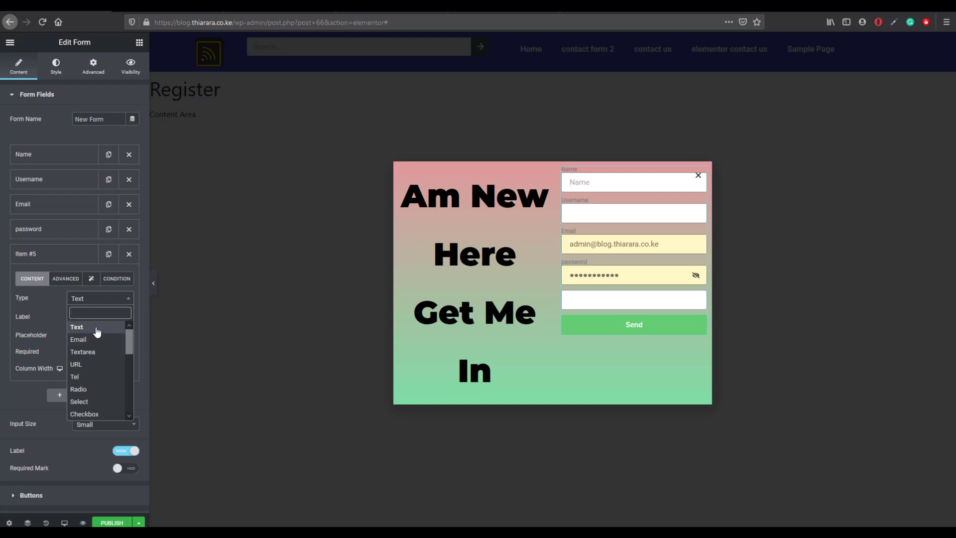
{"action": "left_click", "coordinate": [87, 326]}
{"action": "left_click", "coordinate": [79, 317]}
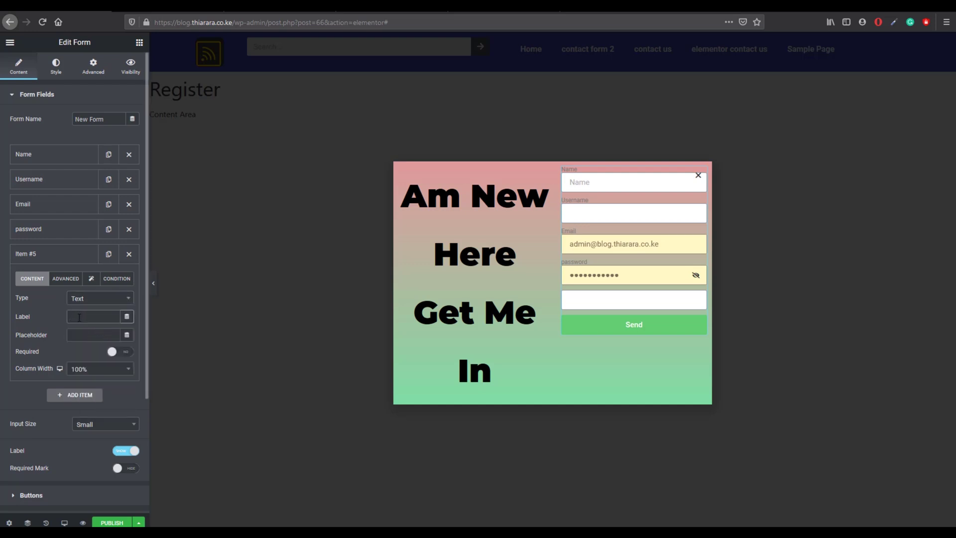
{"action": "type", "text": "Pho"}
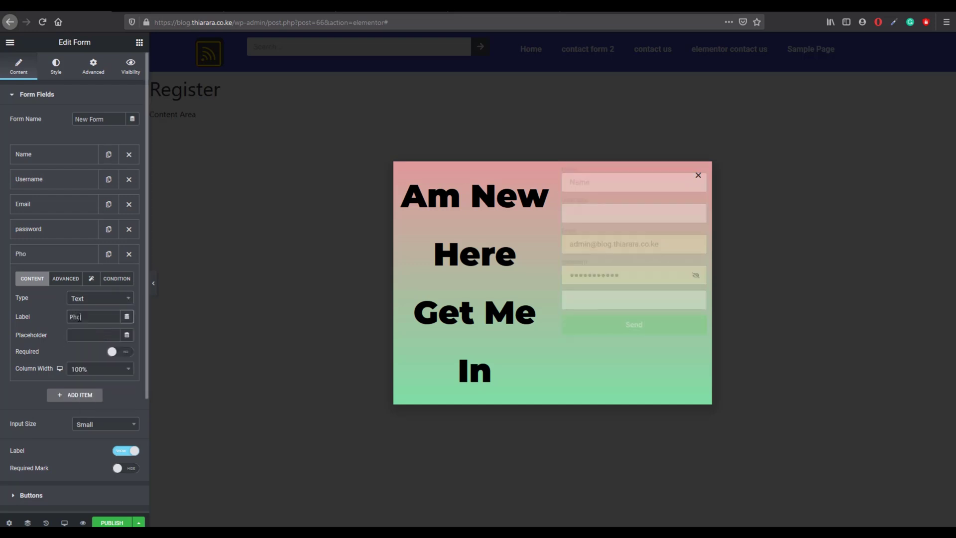
{"action": "type", "text": "ne num"}
{"action": "key", "text": "BackSpace"}
{"action": "key", "text": "BackSpace"}
{"action": "key", "text": "BackSpace"}
{"action": "key", "text": "BackSpace"}
{"action": "left_click", "coordinate": [86, 336]}
{"action": "type", "text": "phone"}
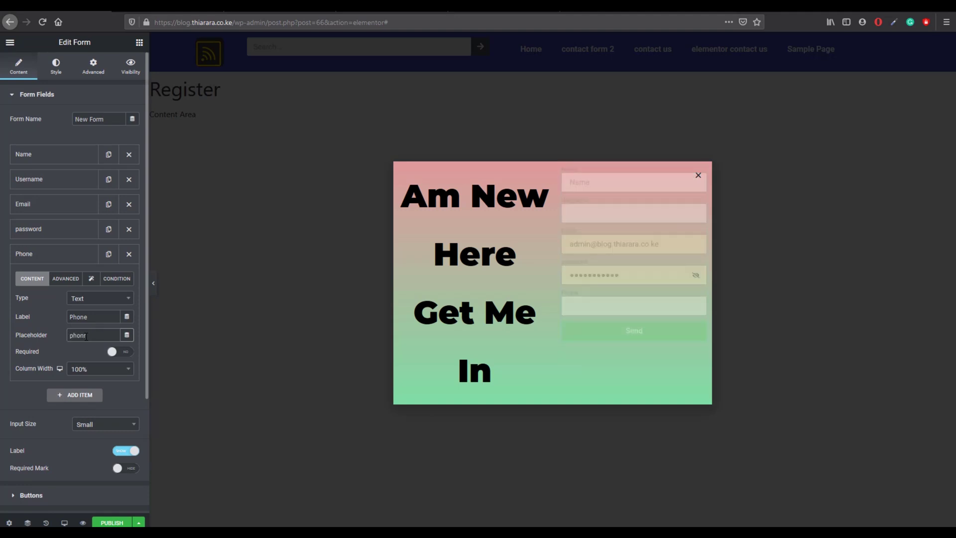
{"action": "left_click", "coordinate": [123, 353]}
Step: Move the Phone field above Email and show asterisks on required fields
{"action": "left_click", "coordinate": [49, 255]}
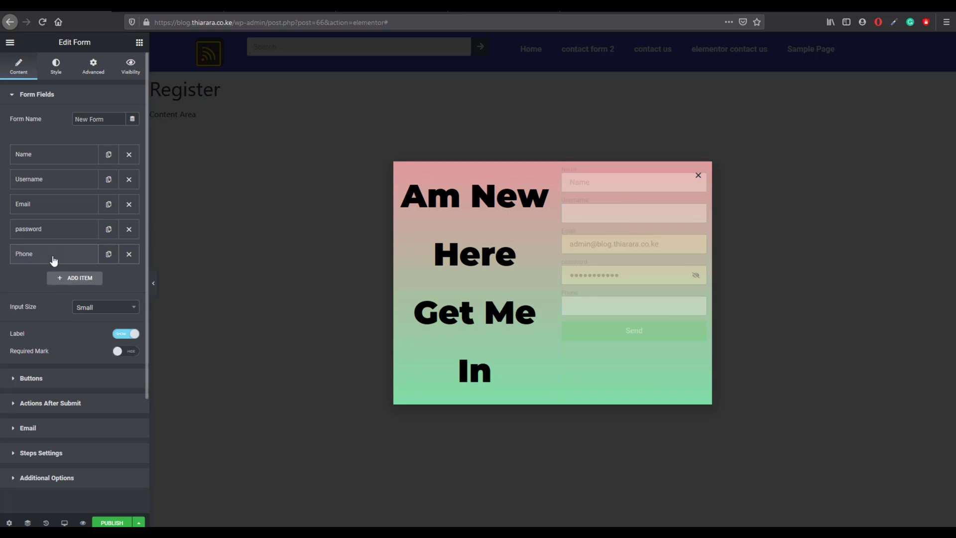
{"action": "left_click_drag", "start_coordinate": [55, 257], "coordinate": [61, 205]}
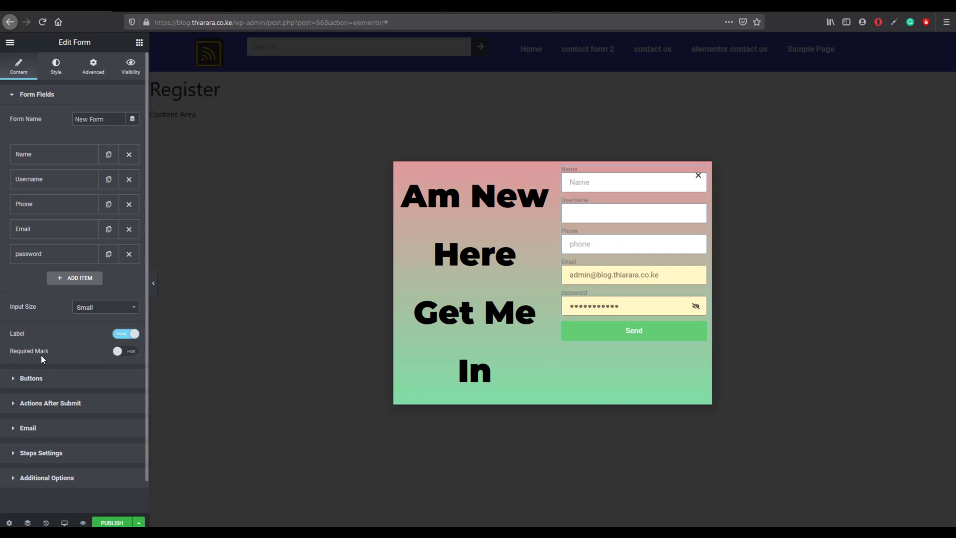
{"action": "left_click", "coordinate": [121, 352]}
Step: Change the submit button text from Send to 'Register' and center-align it
{"action": "left_click", "coordinate": [56, 66]}
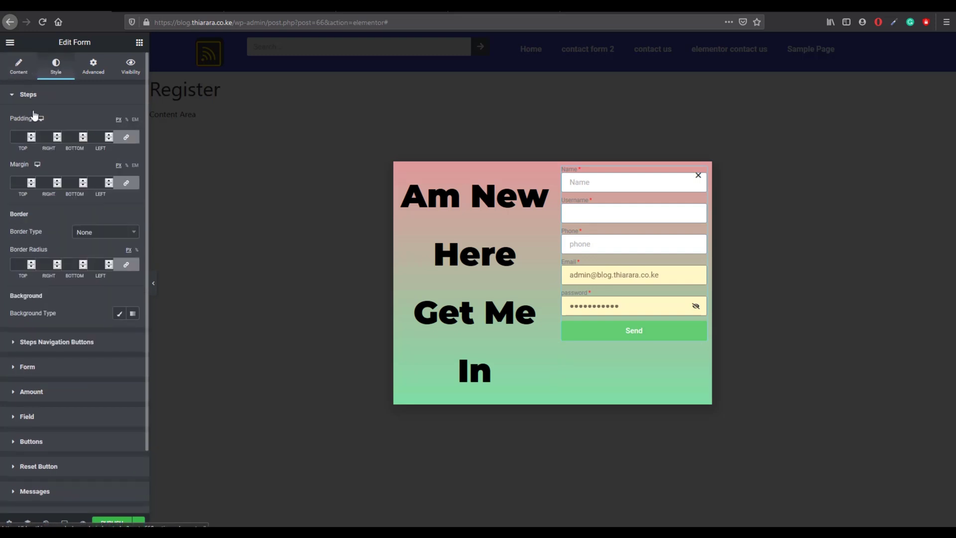
{"action": "left_click", "coordinate": [635, 186]}
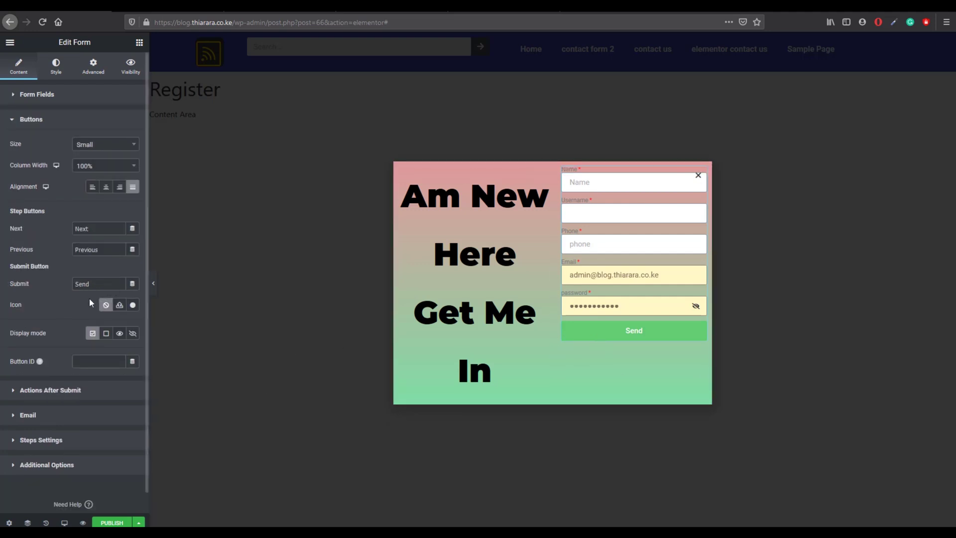
{"action": "left_click_drag", "start_coordinate": [96, 280], "coordinate": [21, 279]}
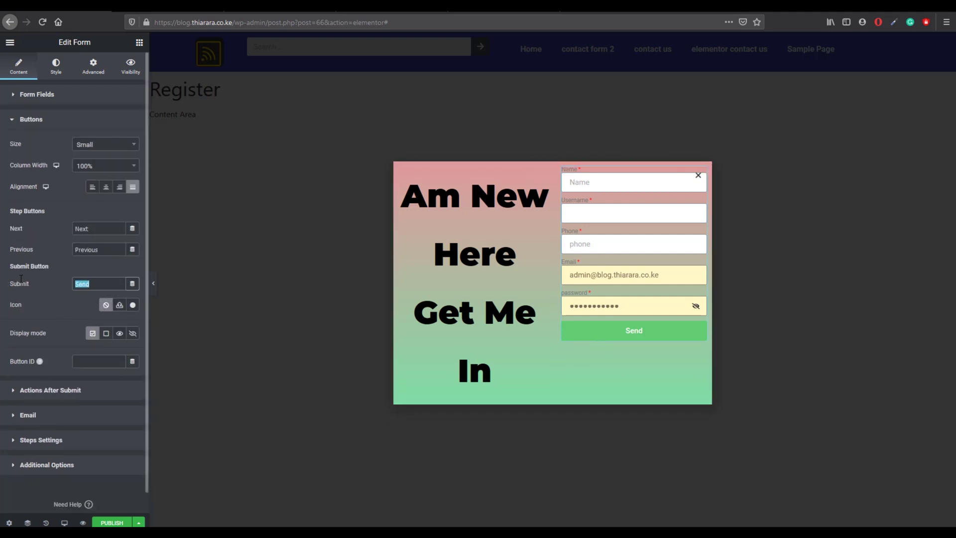
{"action": "type", "text": "RE"}
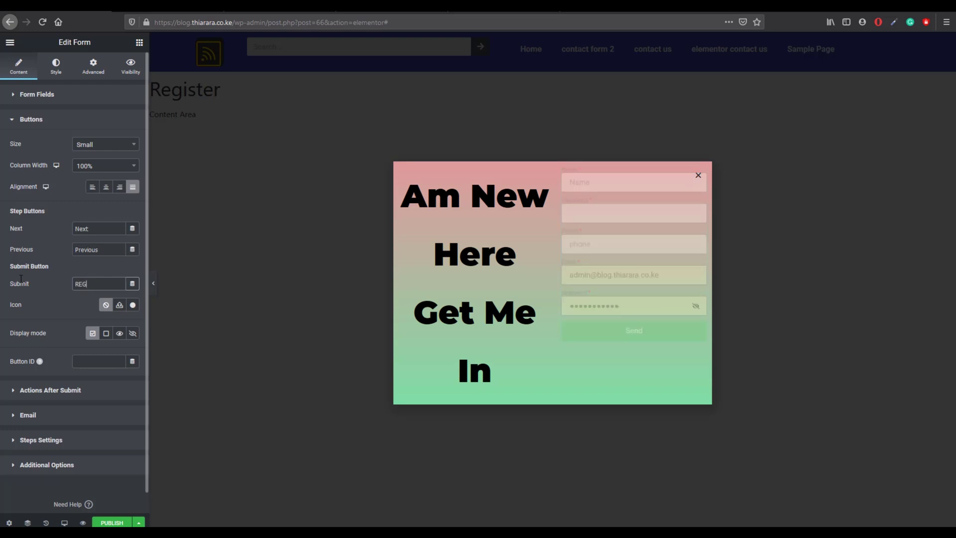
{"action": "type", "text": "G"}
{"action": "key", "text": "BackSpace"}
{"action": "key", "text": "BackSpace"}
{"action": "type", "text": "egister"}
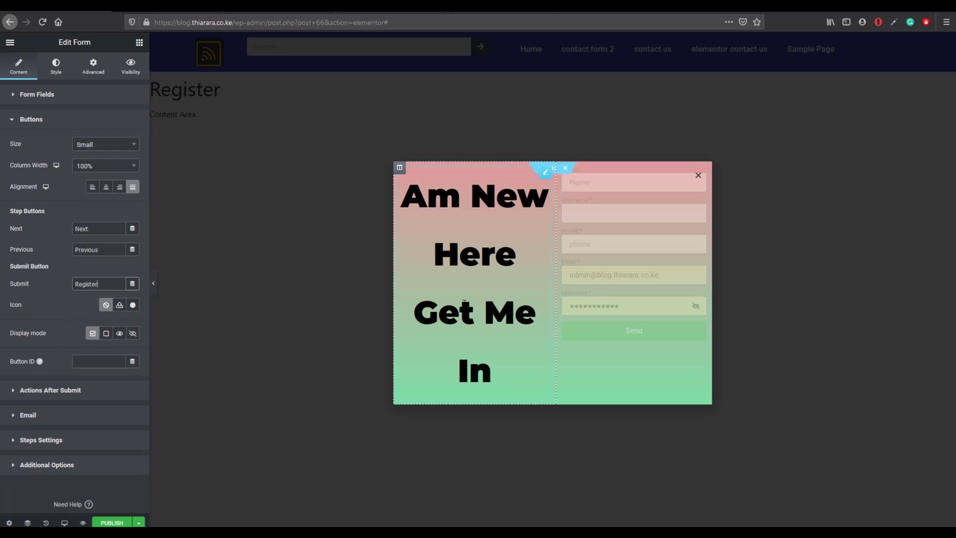
{"action": "left_click", "coordinate": [105, 187]}
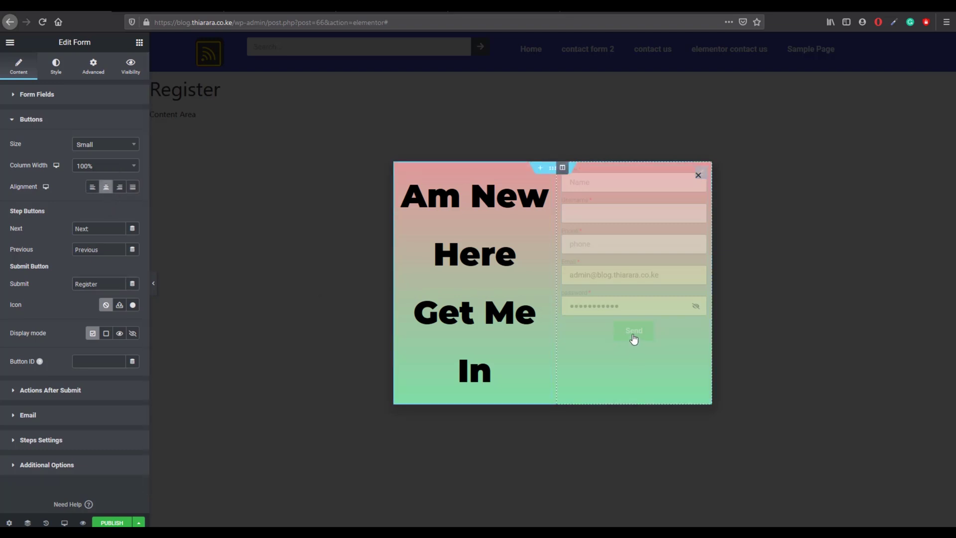
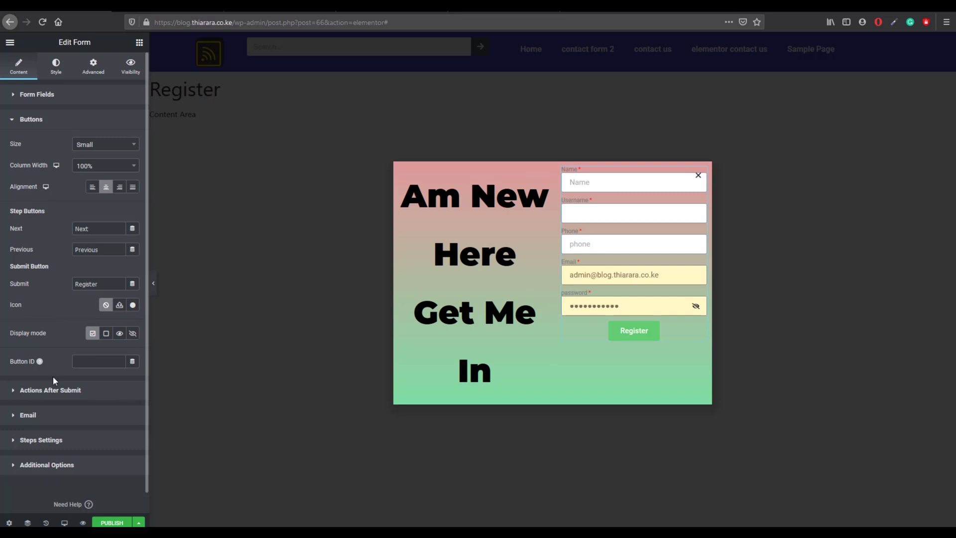
Step: Expand the Register form's Actions After Submit section, which lists only Email
{"action": "left_click", "coordinate": [53, 390]}
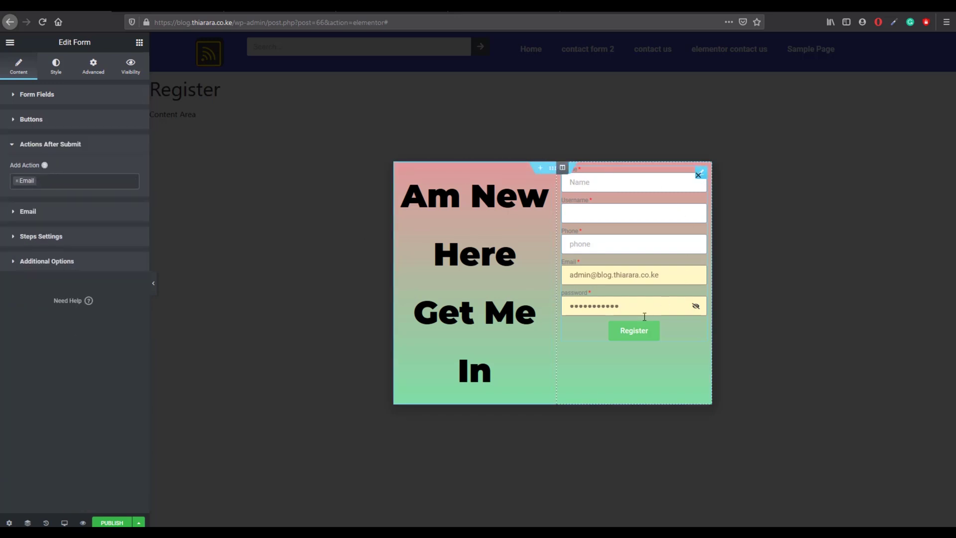
Step: Remove the Email action and add the Save action
{"action": "left_click", "coordinate": [17, 181]}
{"action": "left_click", "coordinate": [53, 184]}
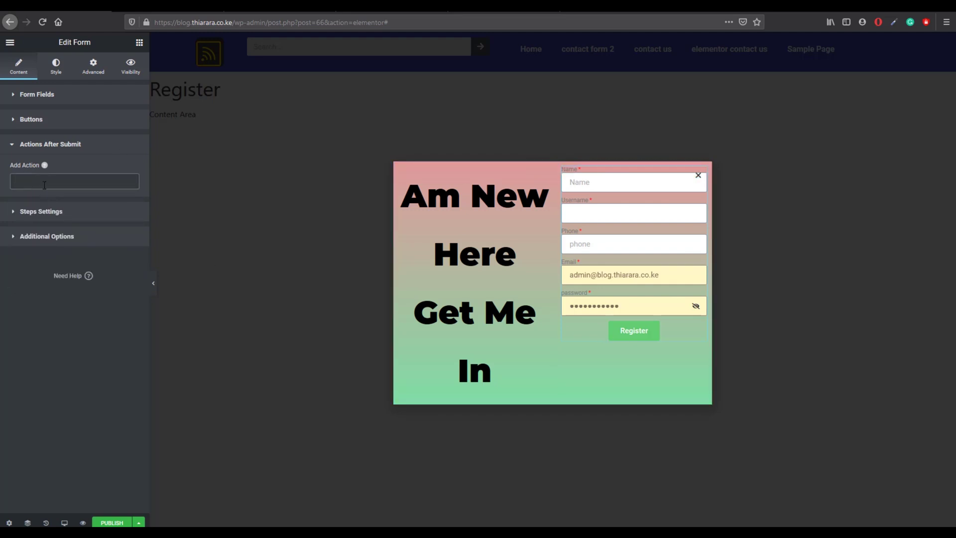
{"action": "left_click", "coordinate": [45, 185]}
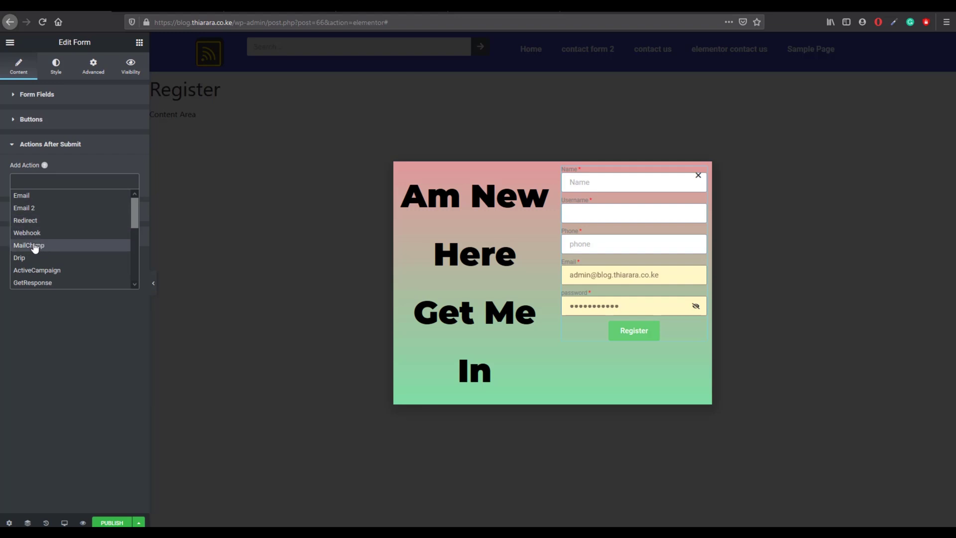
{"action": "scroll", "coordinate": [48, 259], "scroll_direction": "down", "scroll_amount": 3}
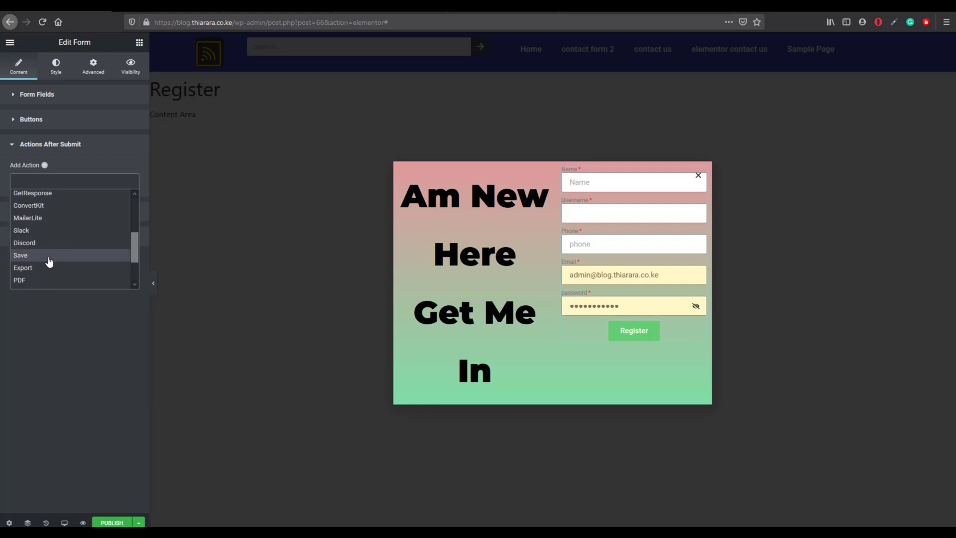
{"action": "left_click", "coordinate": [49, 255]}
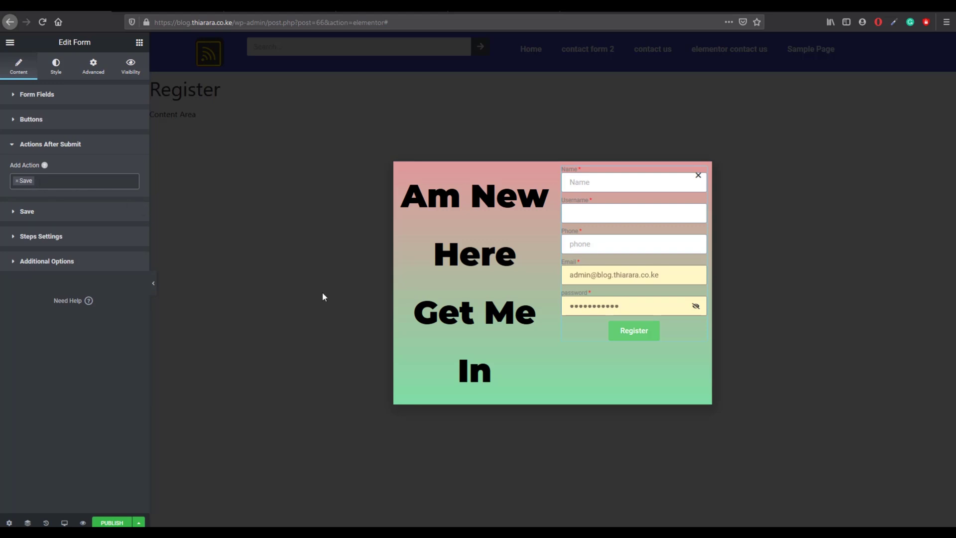
Step: Add Email back before Save, then add the Email 2 and Popup actions
{"action": "left_click", "coordinate": [78, 181]}
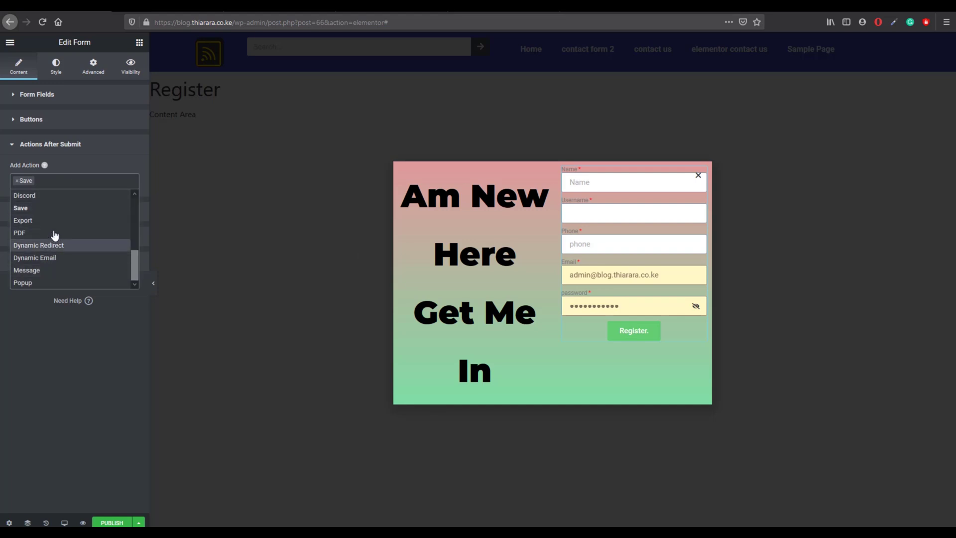
{"action": "scroll", "coordinate": [55, 235], "scroll_direction": "up", "scroll_amount": 5}
{"action": "left_click", "coordinate": [44, 199]}
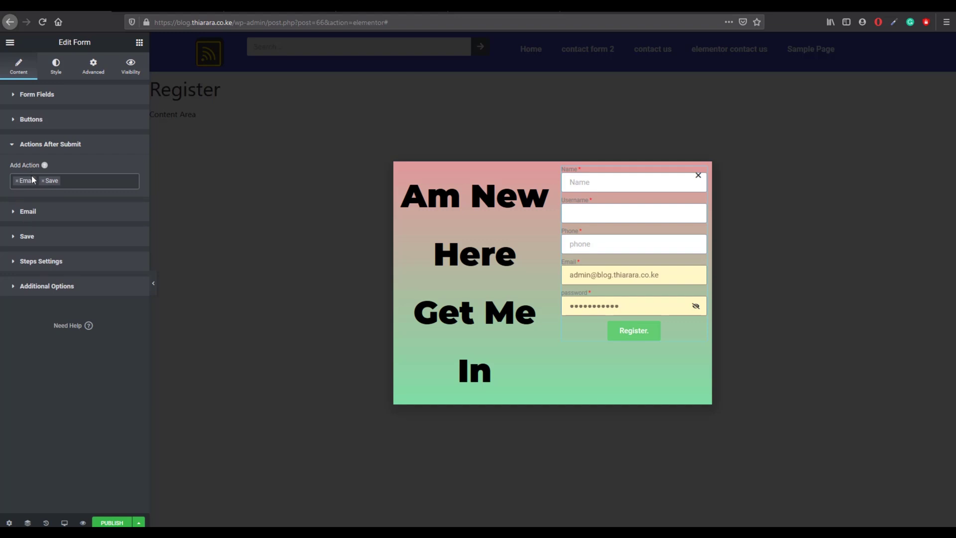
{"action": "left_click", "coordinate": [67, 182]}
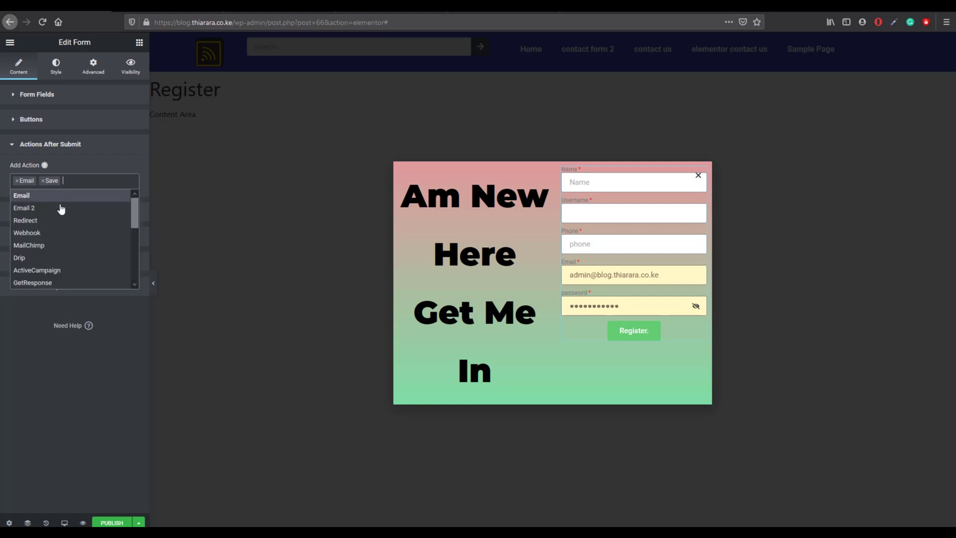
{"action": "left_click", "coordinate": [55, 213]}
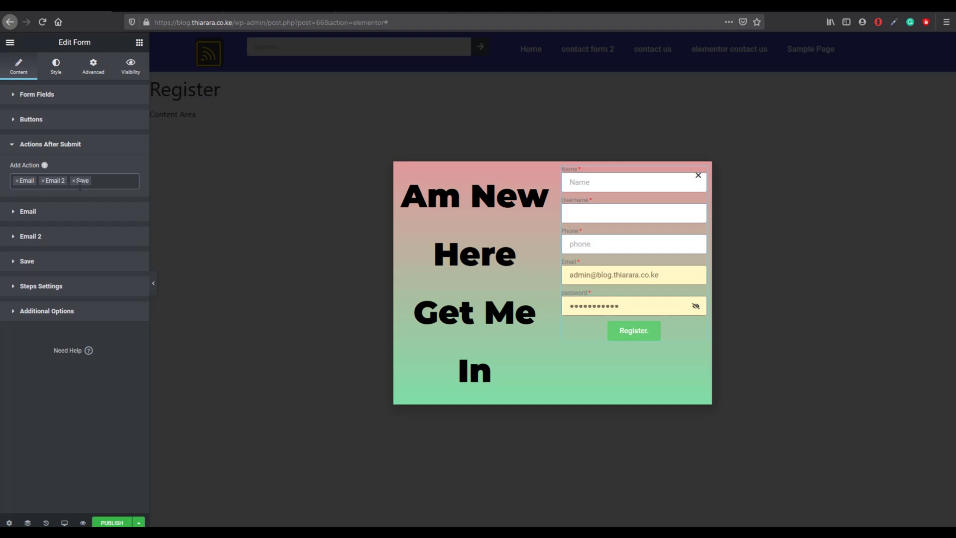
{"action": "left_click", "coordinate": [103, 183]}
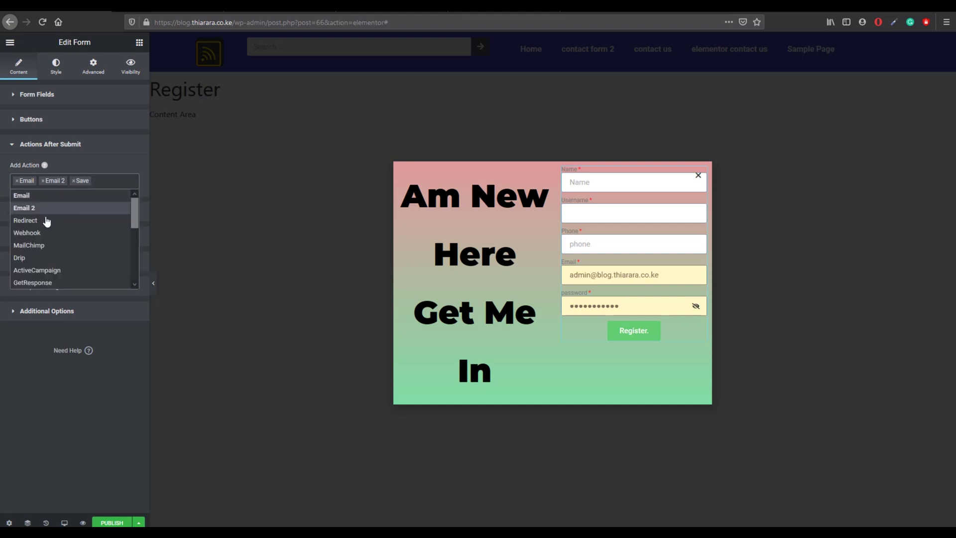
{"action": "scroll", "coordinate": [45, 251], "scroll_direction": "down", "scroll_amount": 5}
{"action": "scroll", "coordinate": [45, 249], "scroll_direction": "down", "scroll_amount": 1}
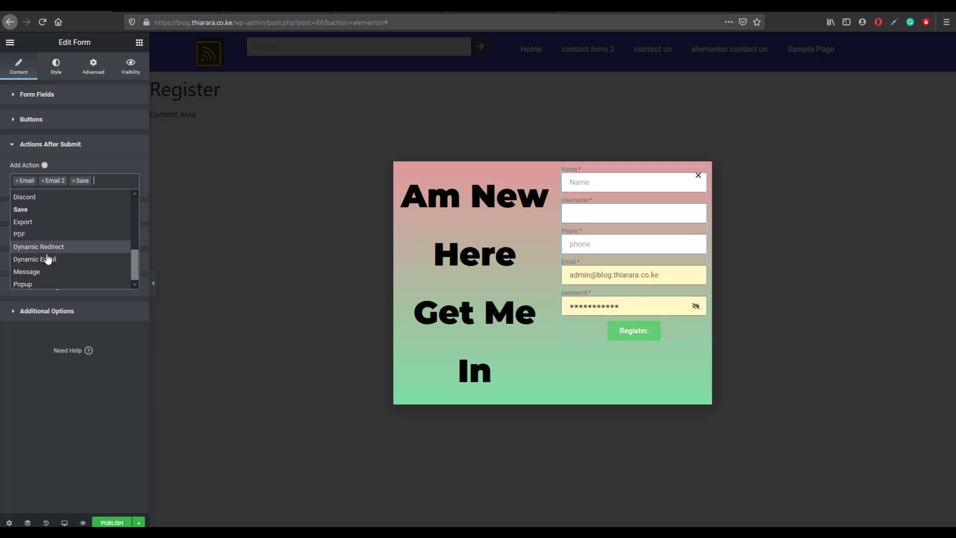
{"action": "left_click", "coordinate": [40, 282]}
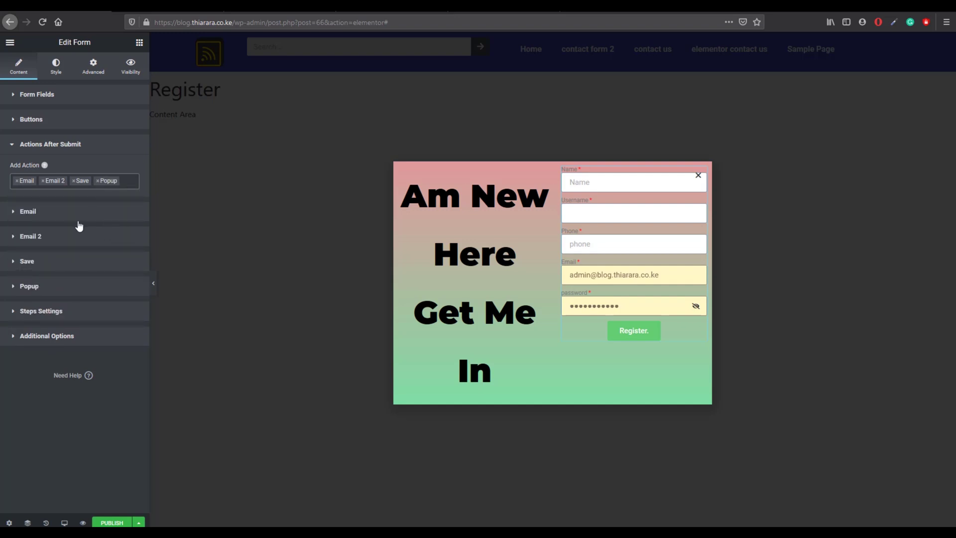
Step: Replace the first email's [all-fields] message with '[all field]'
{"action": "left_click", "coordinate": [30, 213]}
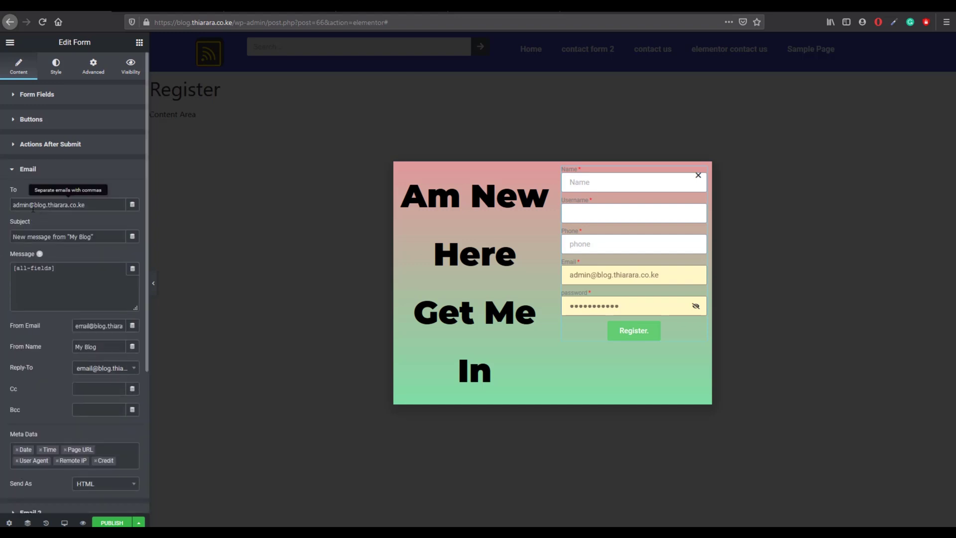
{"action": "left_click", "coordinate": [63, 273]}
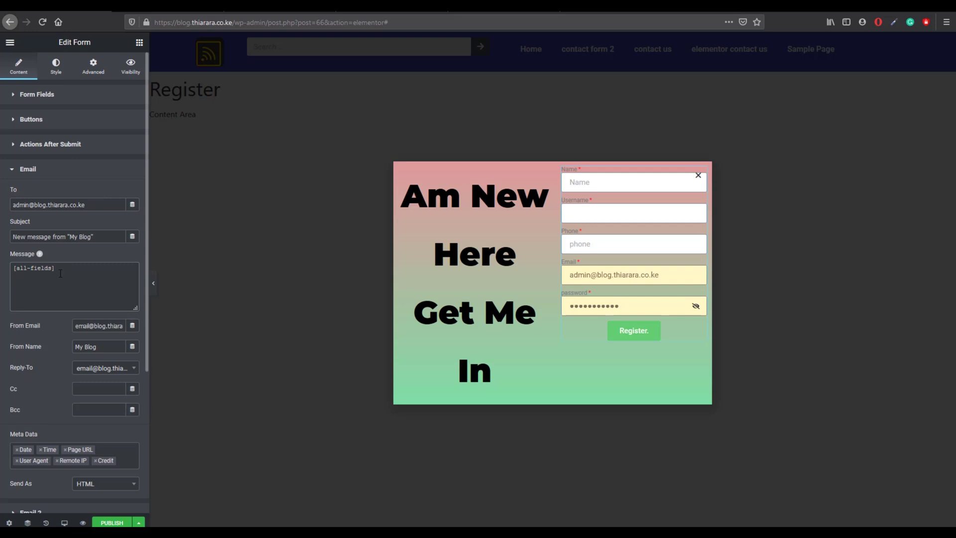
{"action": "left_click_drag", "start_coordinate": [60, 273], "coordinate": [13, 276]}
{"action": "key", "text": "BackSpace"}
{"action": "type", "text": "E"}
{"action": "key", "text": "BackSpace"}
{"action": "type", "text": "["}
{"action": "key", "text": "BackSpace"}
{"action": "type", "text": "[all field]"}
Step: Set the first email's Send As format to Plain, then expand Email 2
{"action": "left_click", "coordinate": [74, 176]}
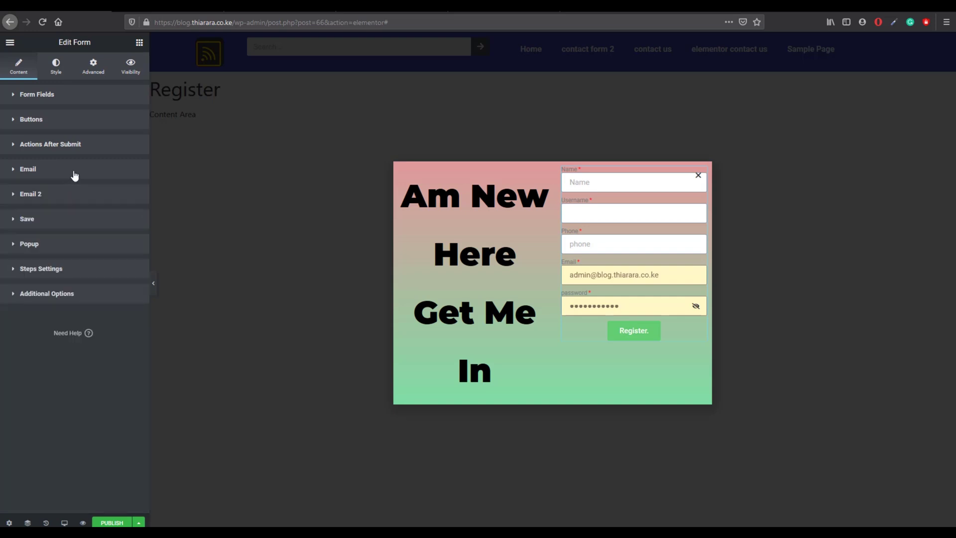
{"action": "left_click", "coordinate": [74, 175]}
{"action": "scroll", "coordinate": [76, 350], "scroll_direction": "down", "scroll_amount": 2}
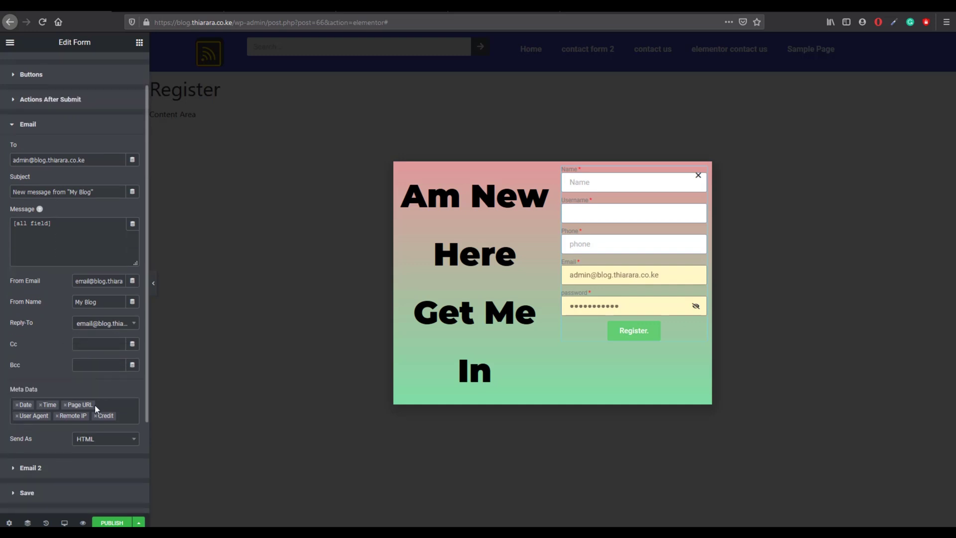
{"action": "scroll", "coordinate": [89, 423], "scroll_direction": "down", "scroll_amount": 1}
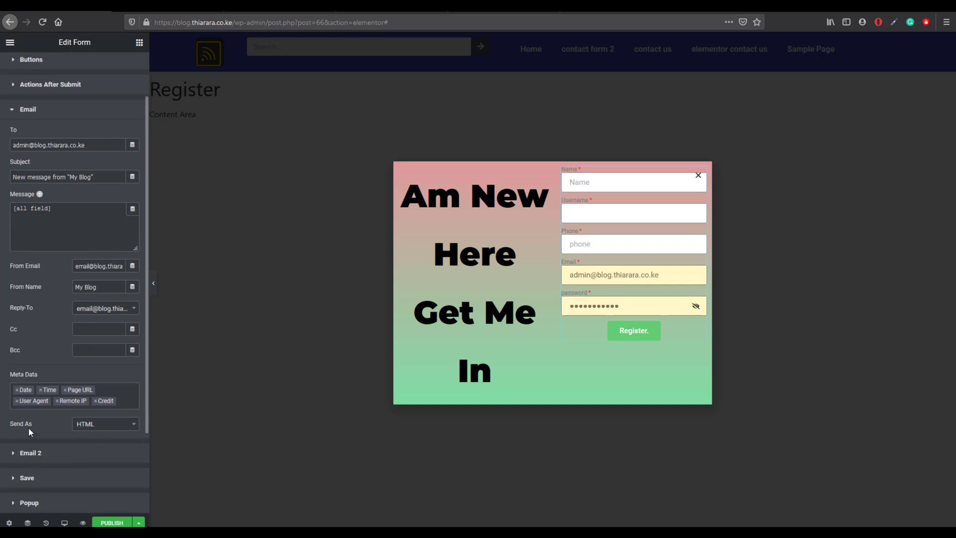
{"action": "left_click", "coordinate": [91, 427]}
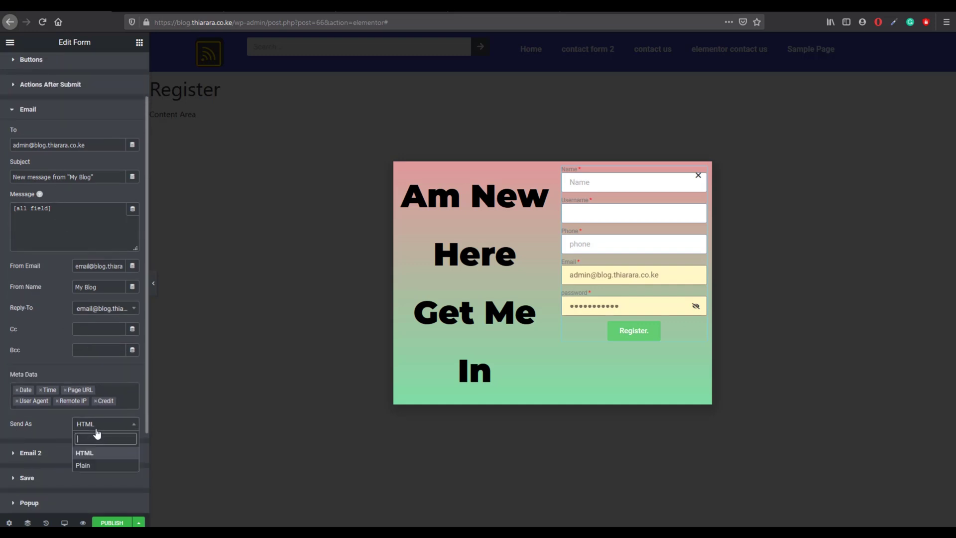
{"action": "left_click", "coordinate": [96, 467]}
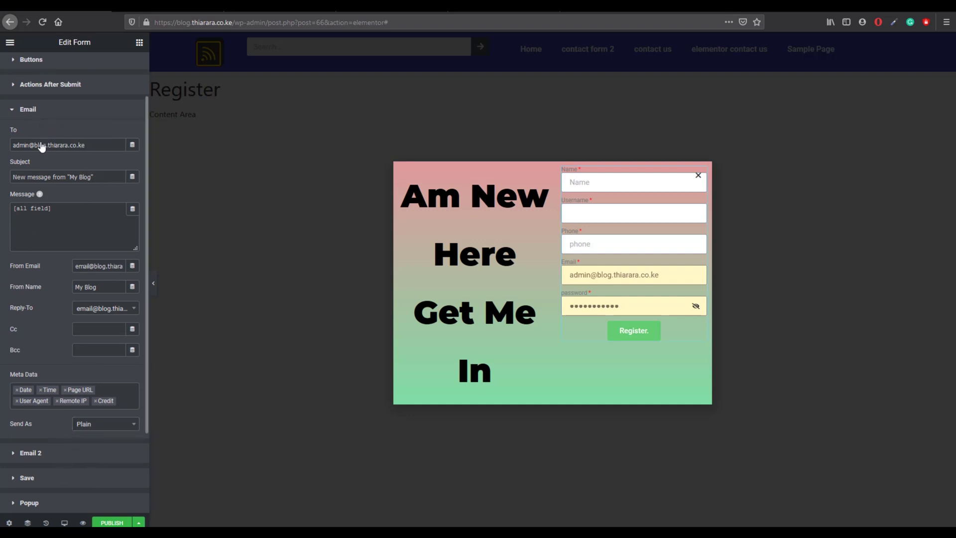
{"action": "left_click", "coordinate": [50, 110]}
{"action": "left_click", "coordinate": [51, 195]}
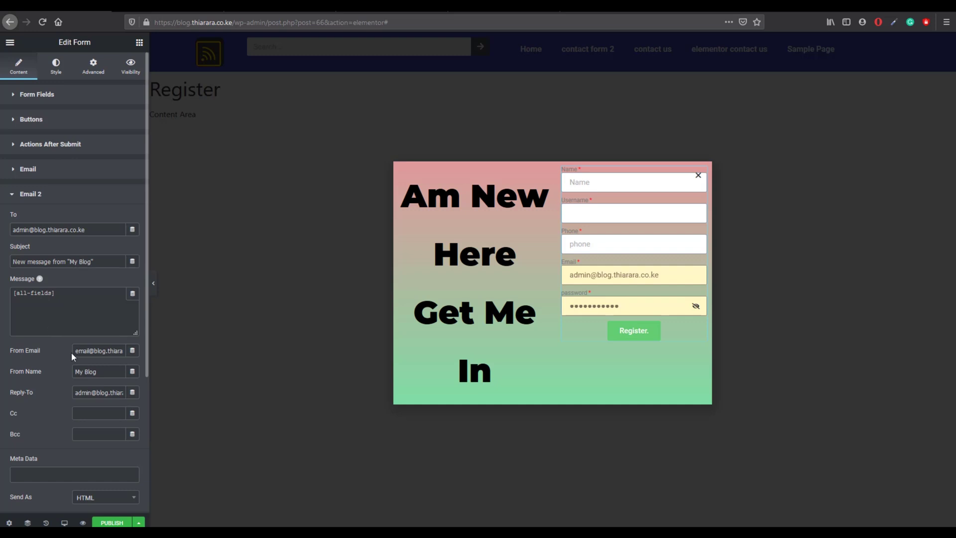
Step: Copy Email 2's From Email address and paste it over the To field
{"action": "left_click_drag", "start_coordinate": [74, 350], "coordinate": [128, 352]}
{"action": "right_click", "coordinate": [105, 351]}
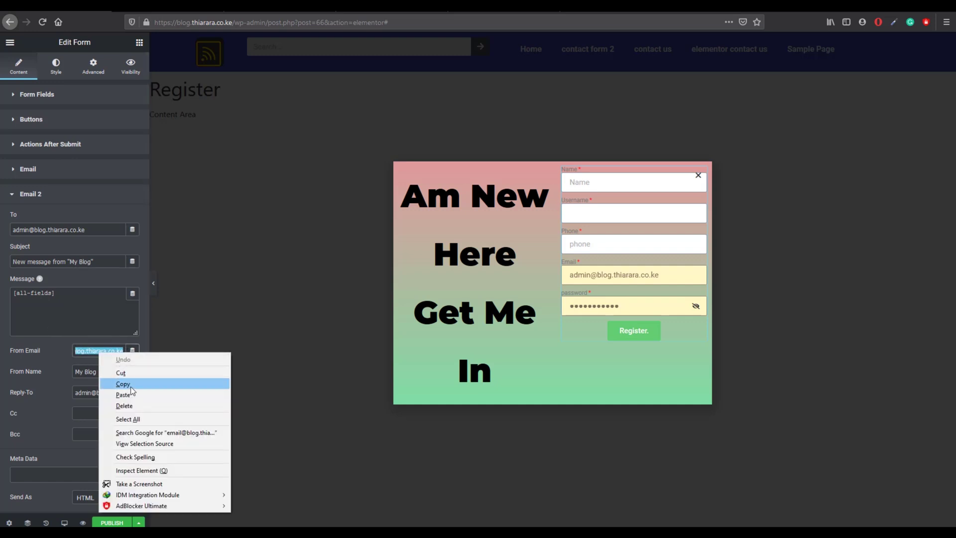
{"action": "left_click", "coordinate": [124, 382]}
{"action": "left_click_drag", "start_coordinate": [13, 230], "coordinate": [85, 229]}
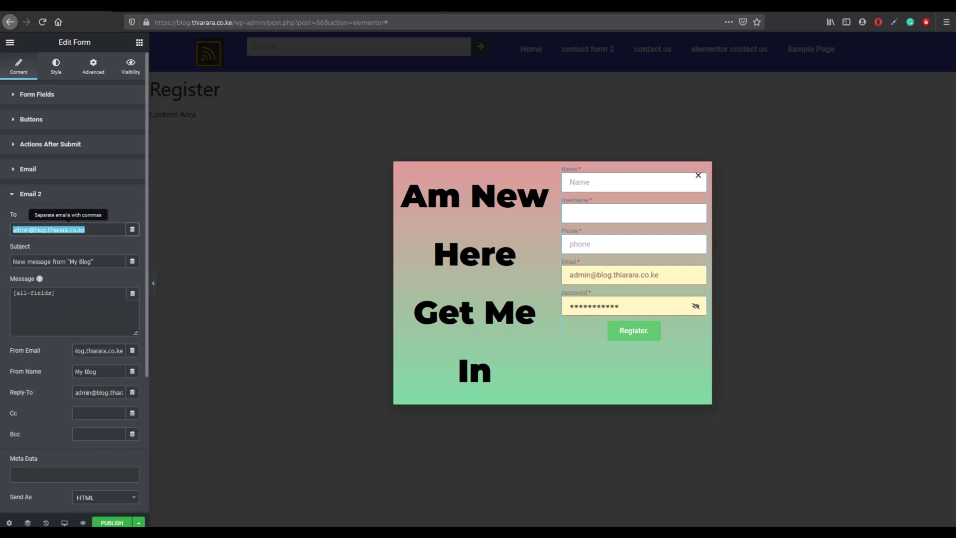
{"action": "right_click", "coordinate": [71, 228]}
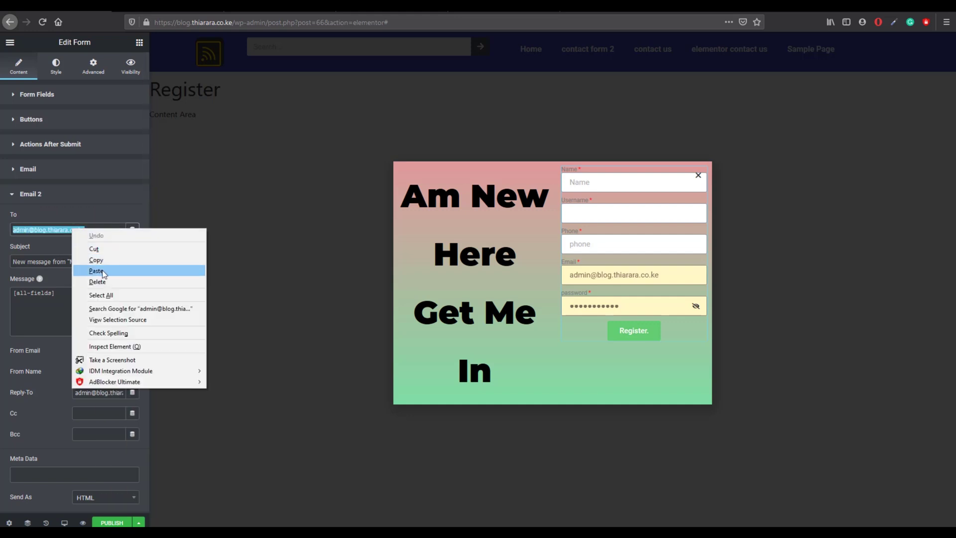
{"action": "left_click", "coordinate": [102, 270]}
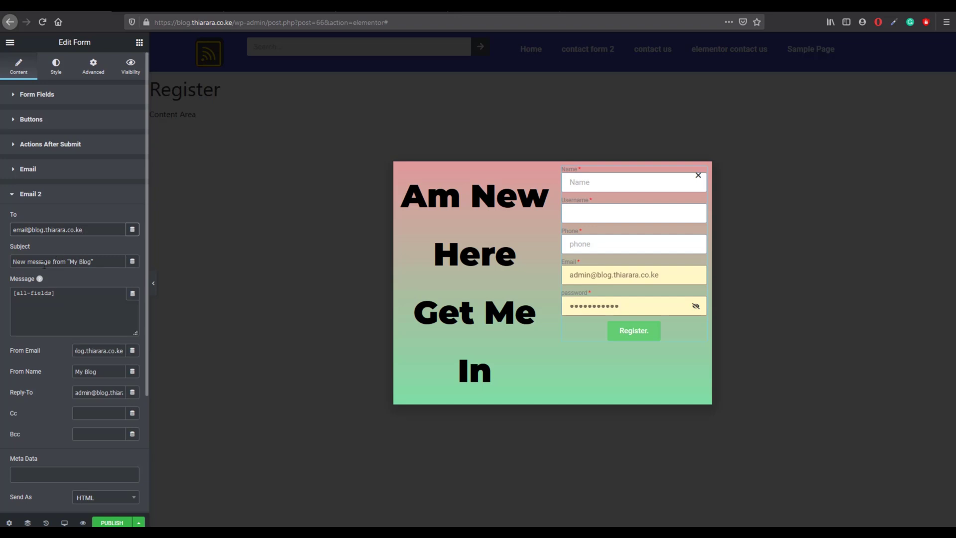
Step: Clear Email 2's [all-fields] message and start it with 'H'
{"action": "left_click_drag", "start_coordinate": [57, 292], "coordinate": [12, 292]}
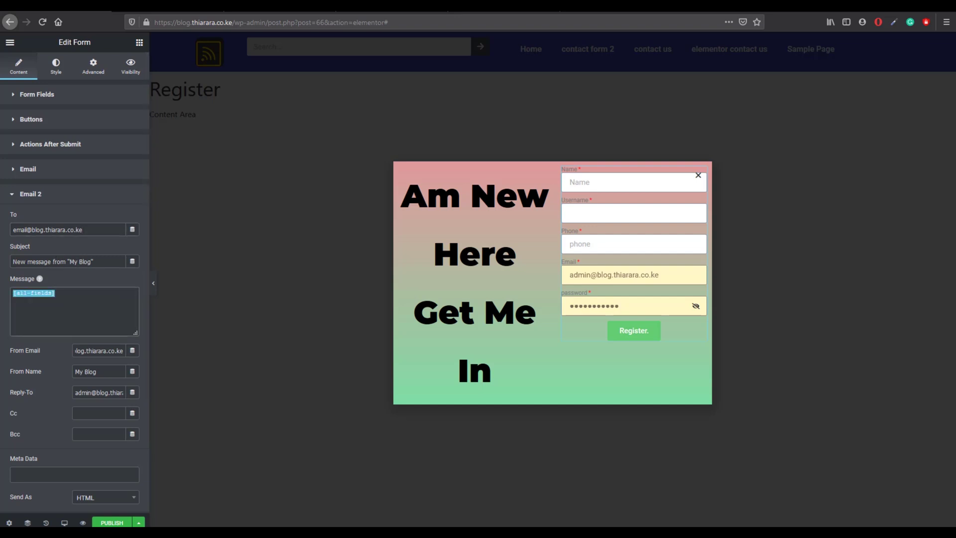
{"action": "key", "text": "BackSpace"}
{"action": "type", "text": "Hi,"}
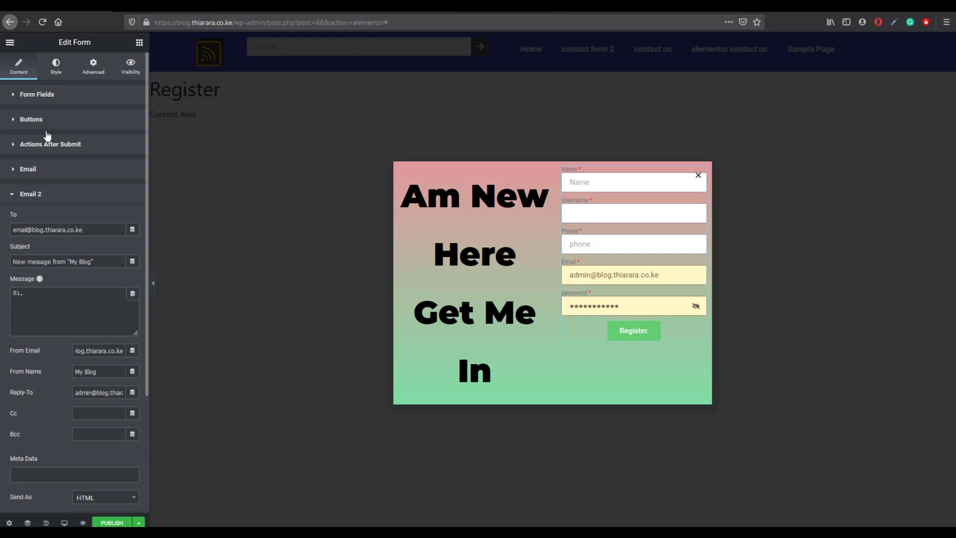
{"action": "left_click", "coordinate": [50, 103]}
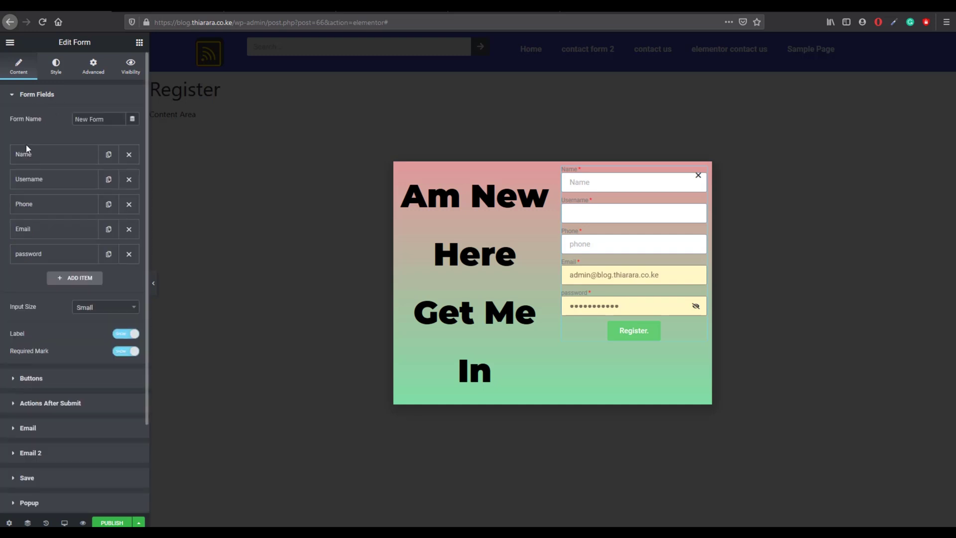
{"action": "left_click", "coordinate": [51, 183]}
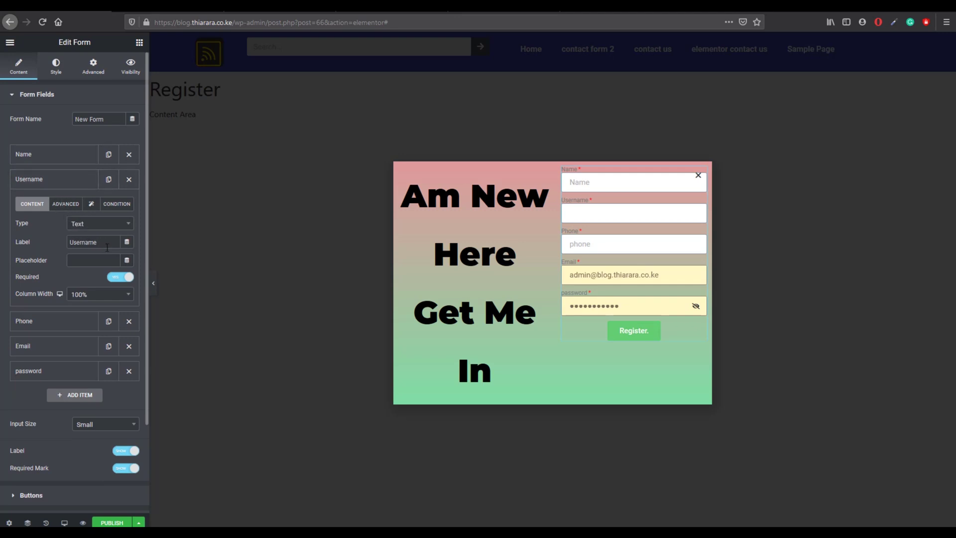
{"action": "left_click", "coordinate": [66, 210]}
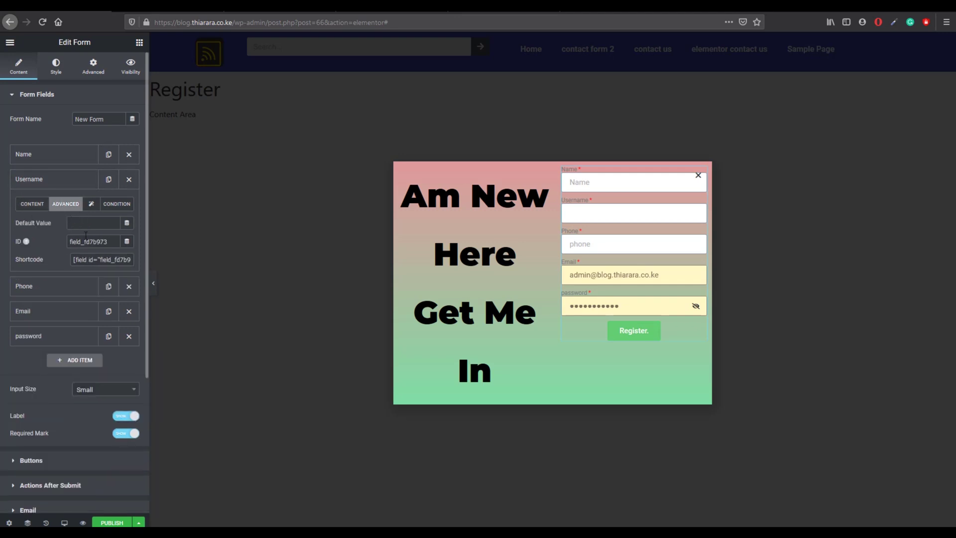
{"action": "left_click_drag", "start_coordinate": [75, 258], "coordinate": [133, 262]}
{"action": "scroll", "coordinate": [56, 477], "scroll_direction": "down", "scroll_amount": 1}
{"action": "left_click", "coordinate": [58, 506]}
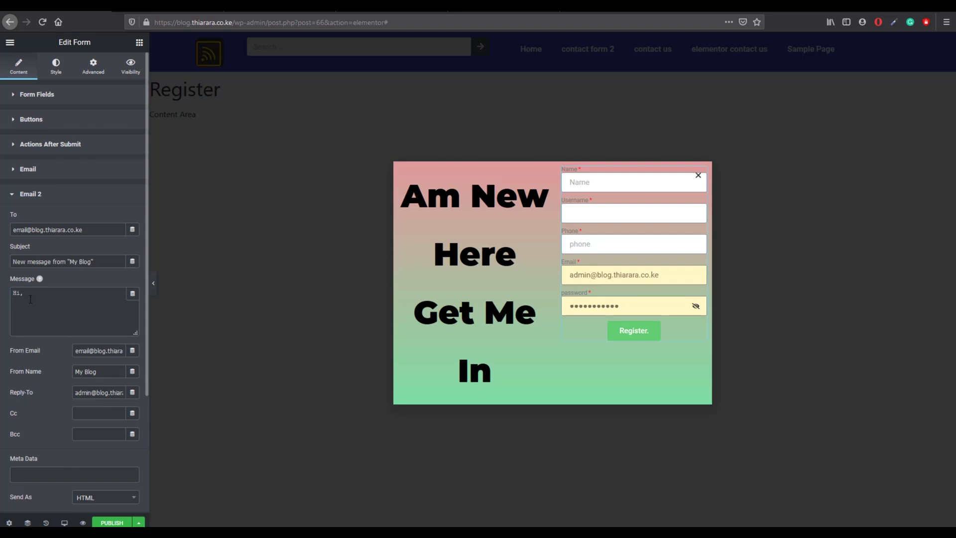
Step: Paste the field shortcode after 'Hi' and add the thank-you and login-link instructions line
{"action": "left_click", "coordinate": [22, 295]}
{"action": "key", "text": "ctrl+v"}
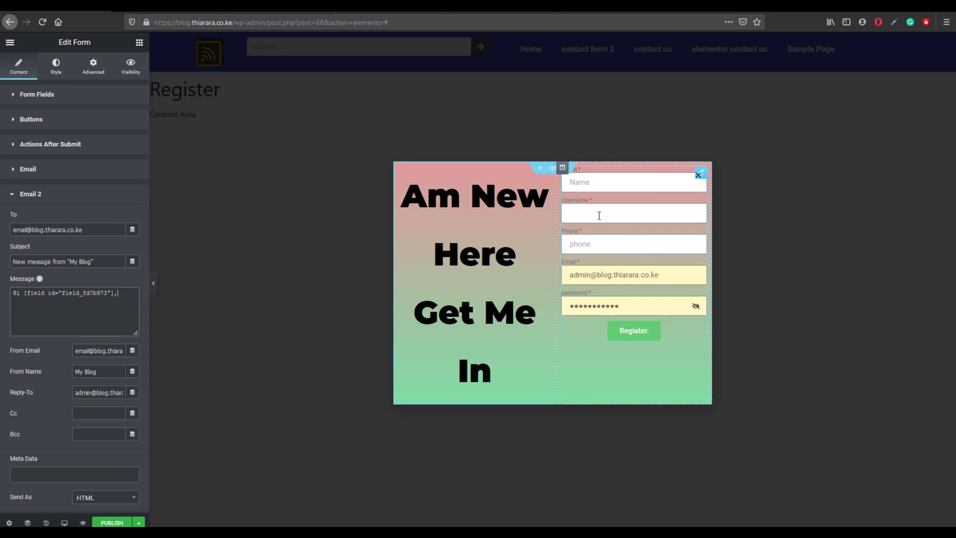
{"action": "left_click", "coordinate": [109, 303]}
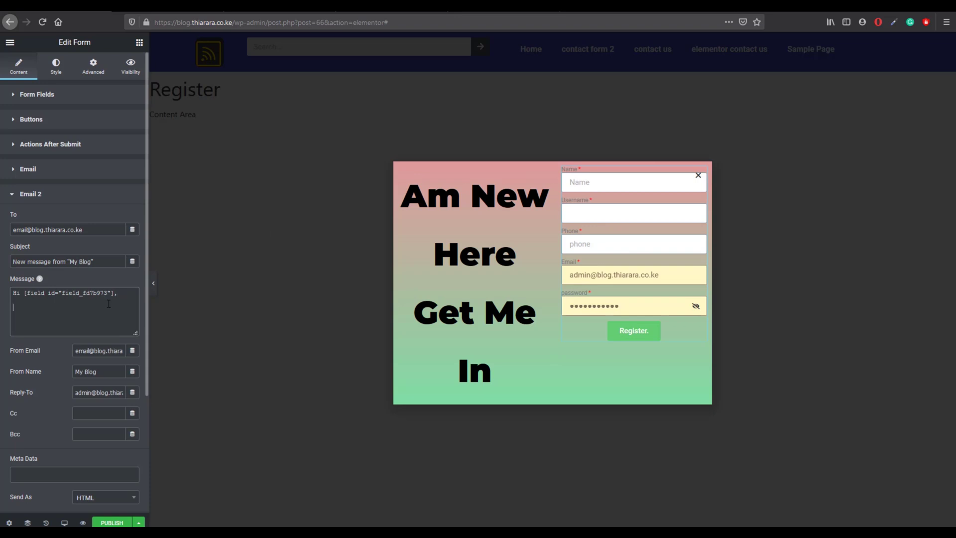
{"action": "type", "text": "tha"}
{"action": "type", "text": "nk y"}
{"action": "type", "text": "ou for req"}
{"action": "type", "text": "ister"}
{"action": "type", "text": "ing"}
{"action": "type", "text": " with us"}
{"action": "type", "text": ". use t"}
{"action": "type", "text": "h e"}
{"action": "key", "text": "BackSpace"}
{"action": "key", "text": "BackSpace"}
{"action": "type", "text": "e link"}
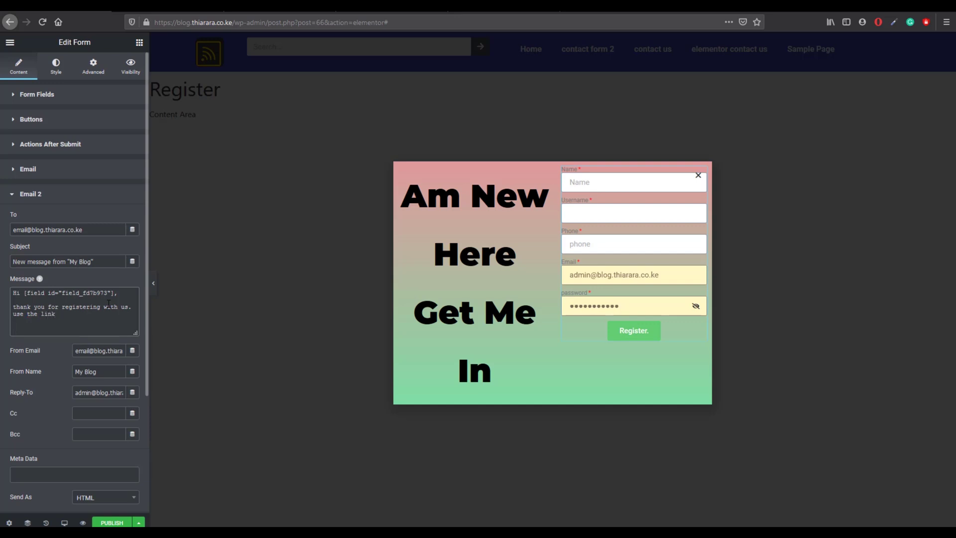
{"action": "key", "text": "BackSpace"}
{"action": "key", "text": "BackSpace"}
{"action": "type", "text": "k "}
{"action": "type", "text": "below to"}
{"action": "type", "text": " login"}
{"action": "type", "text": " to youu"}
{"action": "type", "text": " account"}
{"action": "type", "text": ","}
Step: Add the sign-off 'regard' with 'my blog' on the next line
{"action": "key", "text": "Return"}
{"action": "key", "text": "Return"}
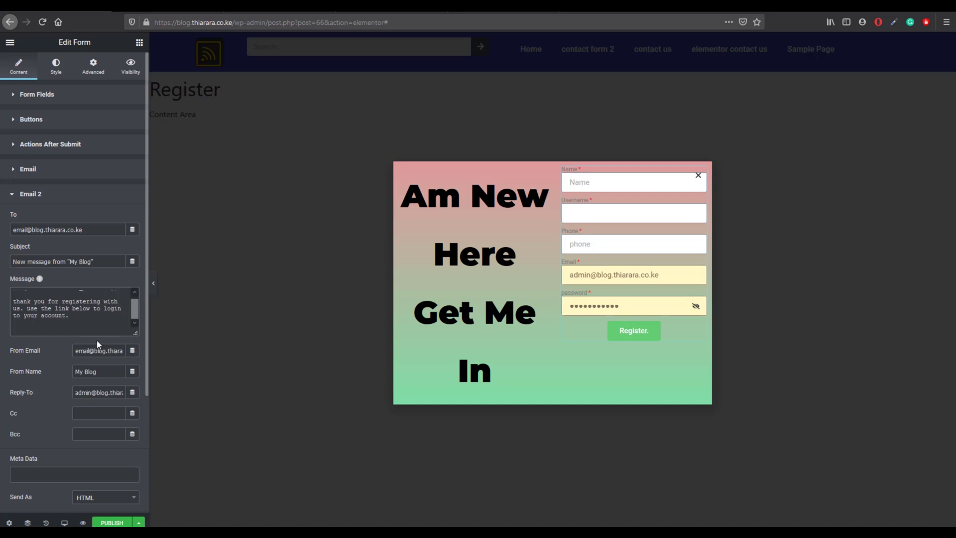
{"action": "scroll", "coordinate": [64, 332], "scroll_direction": "down", "scroll_amount": 1}
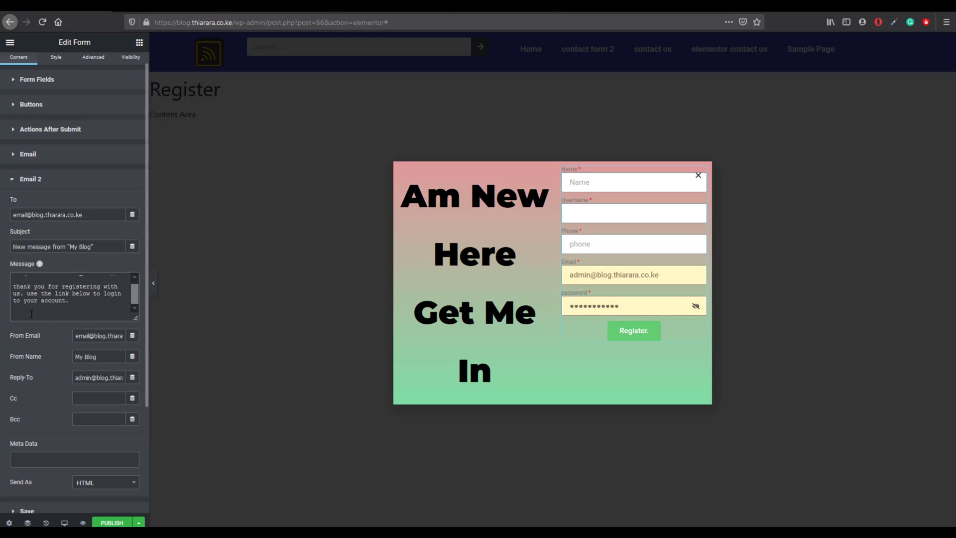
{"action": "type", "text": "regard"}
{"action": "key", "text": "Return"}
{"action": "type", "text": "my"}
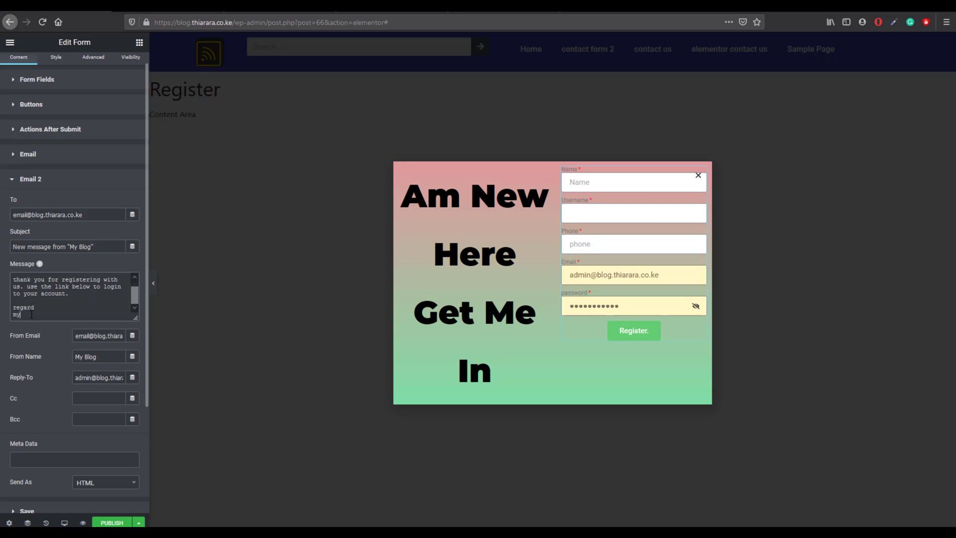
{"action": "type", "text": " blog"}
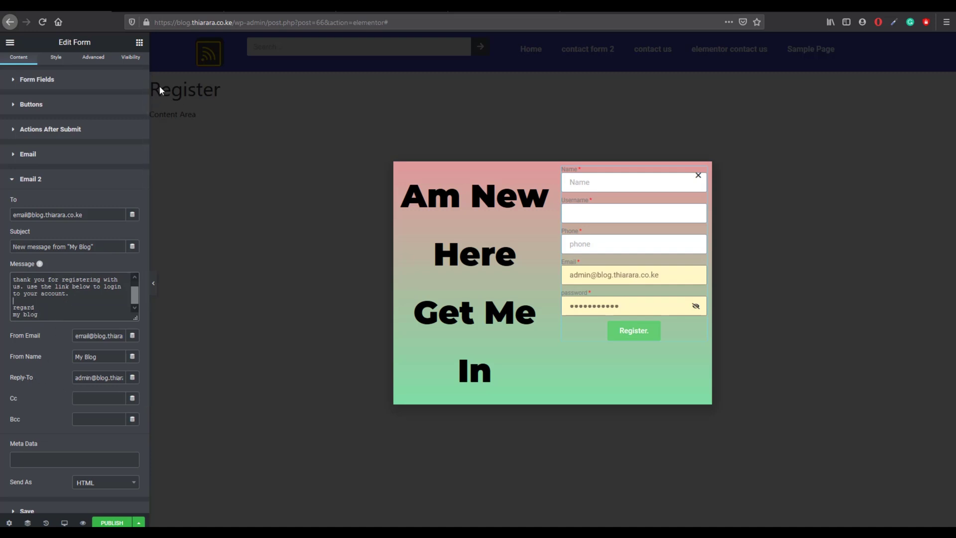
{"action": "left_click_drag", "start_coordinate": [233, 23], "coordinate": [154, 22]}
{"action": "right_click", "coordinate": [158, 26]}
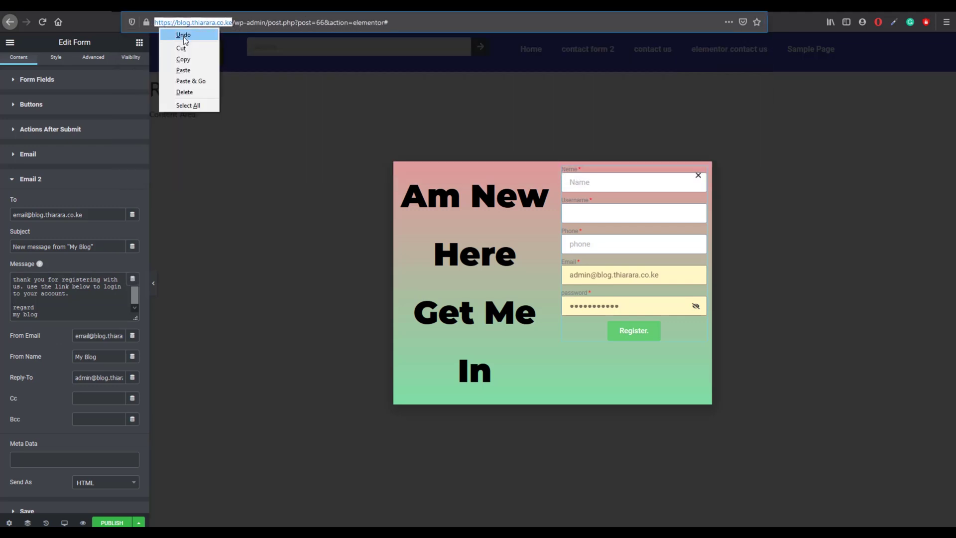
{"action": "left_click", "coordinate": [191, 62]}
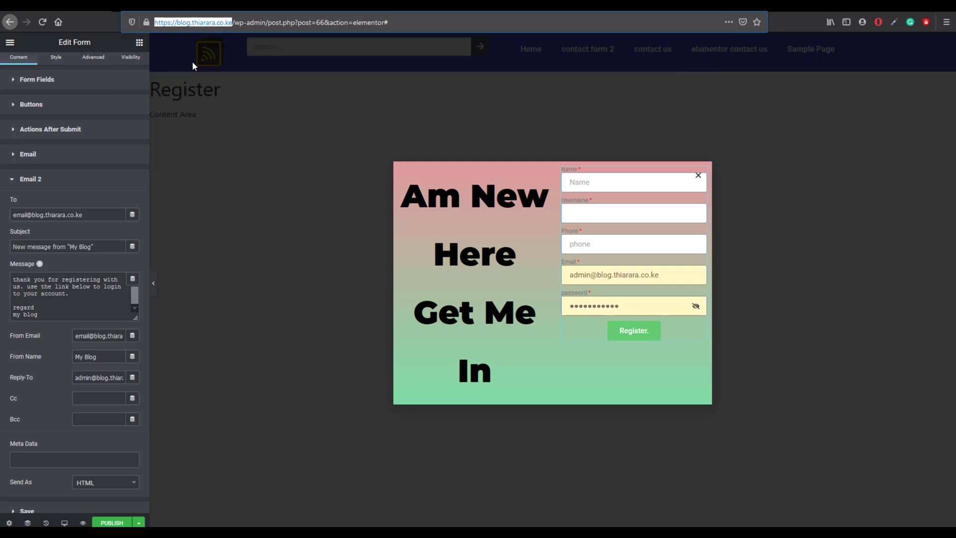
{"action": "left_click", "coordinate": [73, 297]}
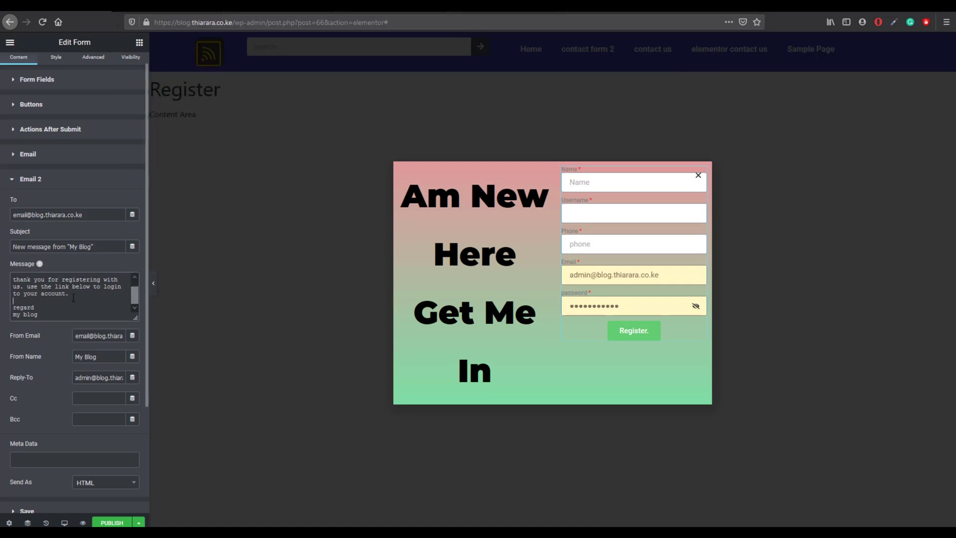
{"action": "key", "text": "ctrl+v"}
{"action": "key", "text": "Return"}
{"action": "key", "text": "Return"}
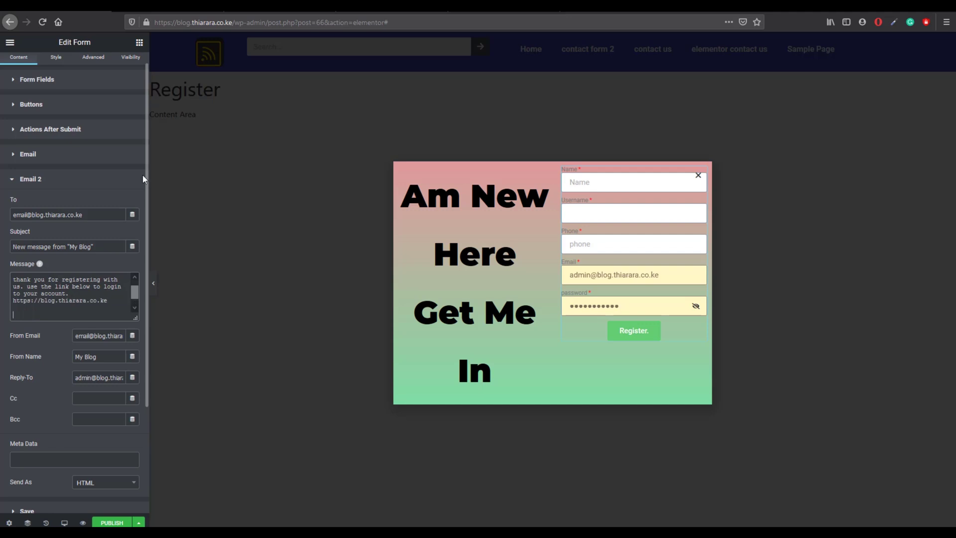
Step: Set Email 2's Send As format to Plain and collapse its settings
{"action": "scroll", "coordinate": [53, 450], "scroll_direction": "down", "scroll_amount": 2}
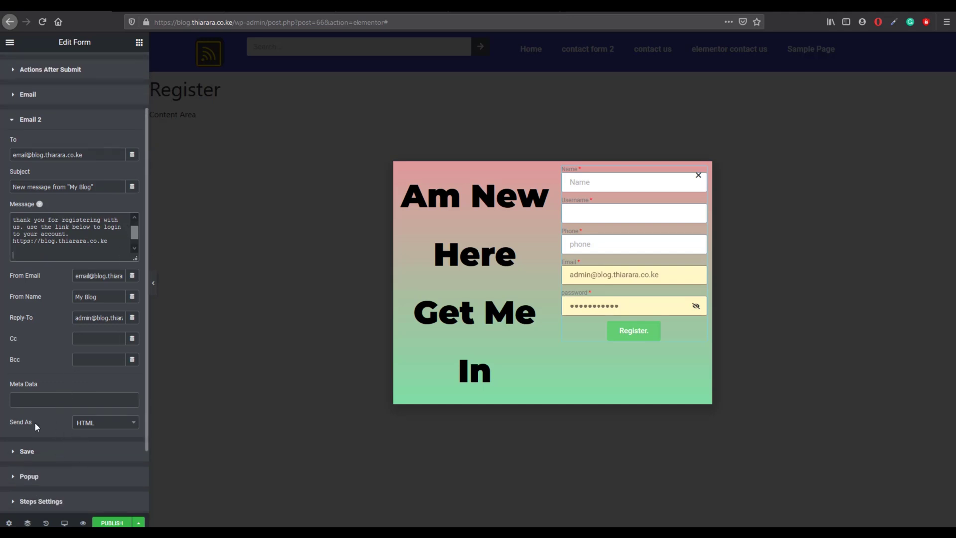
{"action": "left_click", "coordinate": [95, 427]}
{"action": "left_click", "coordinate": [91, 466]}
{"action": "left_click", "coordinate": [92, 127]}
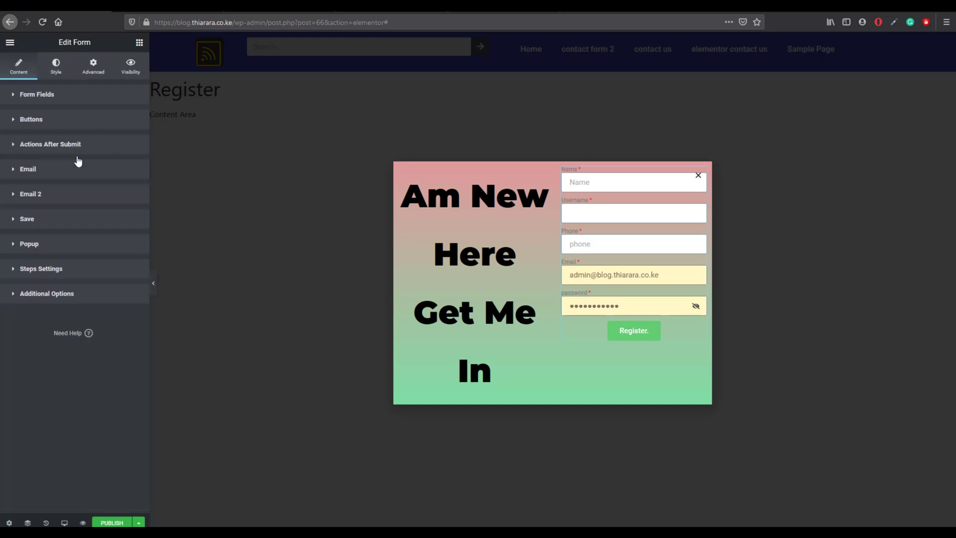
Step: In Save, store submitted fields as a User, with Redirect toggled on then back off
{"action": "left_click", "coordinate": [45, 219]}
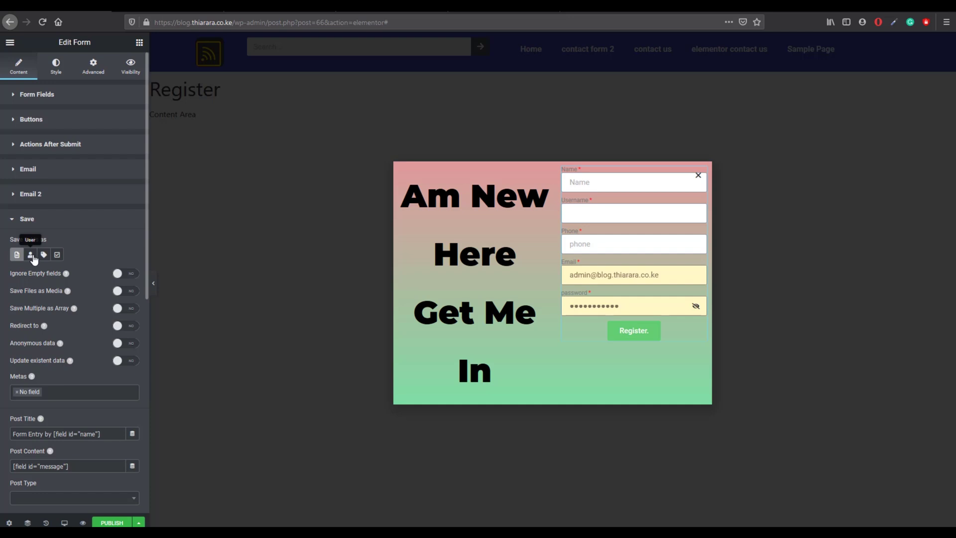
{"action": "left_click", "coordinate": [31, 255]}
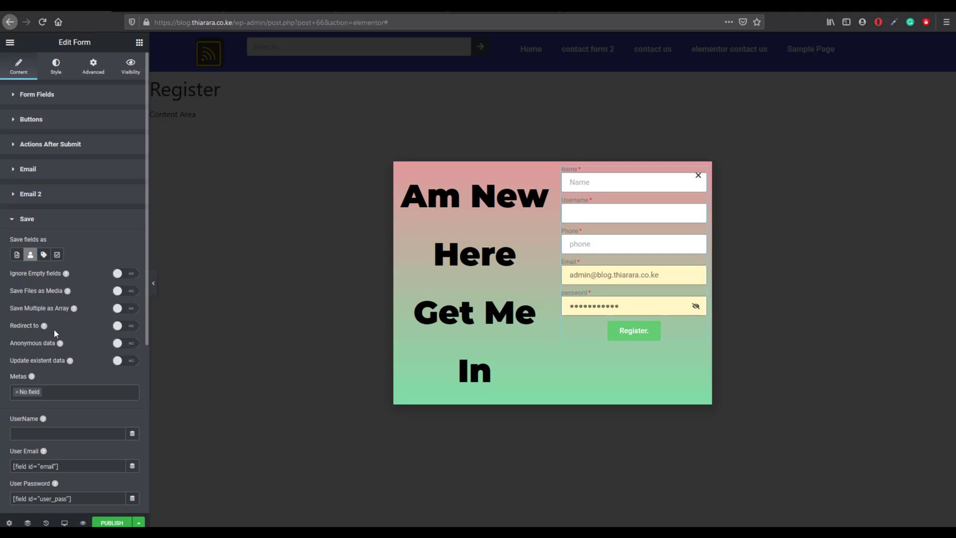
{"action": "left_click", "coordinate": [115, 327]}
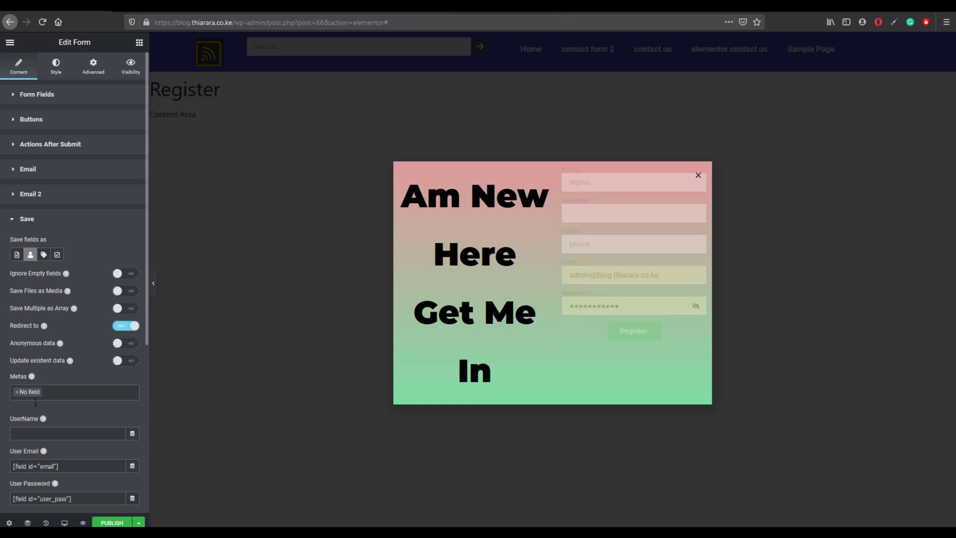
{"action": "scroll", "coordinate": [39, 444], "scroll_direction": "down", "scroll_amount": 5}
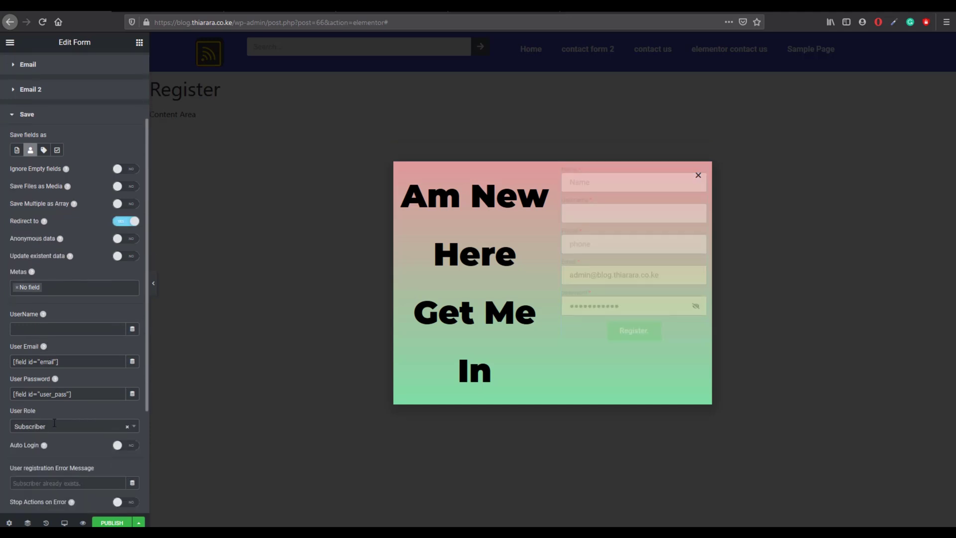
{"action": "scroll", "coordinate": [61, 441], "scroll_direction": "down", "scroll_amount": 1}
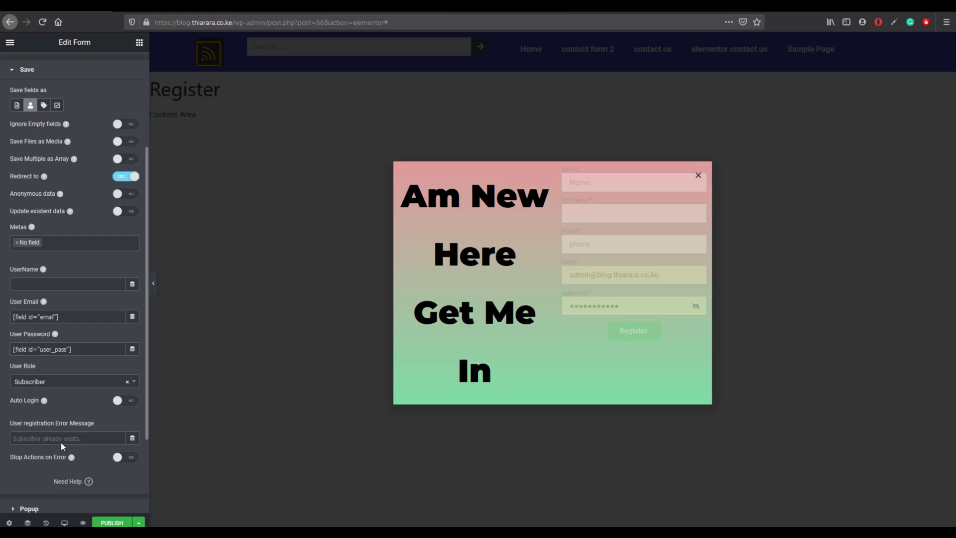
{"action": "scroll", "coordinate": [61, 445], "scroll_direction": "down", "scroll_amount": 2}
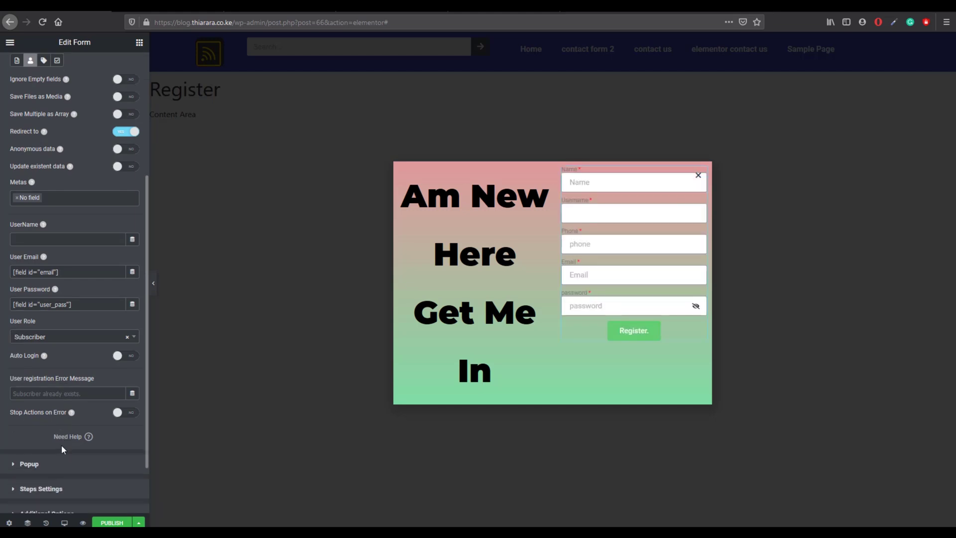
{"action": "scroll", "coordinate": [61, 443], "scroll_direction": "up", "scroll_amount": 2}
{"action": "left_click", "coordinate": [122, 177]}
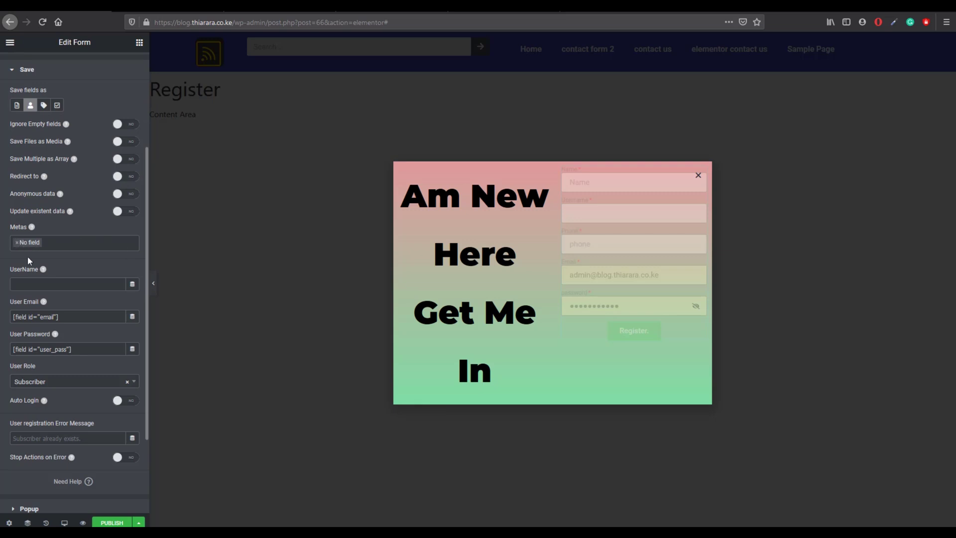
{"action": "left_click", "coordinate": [43, 285]}
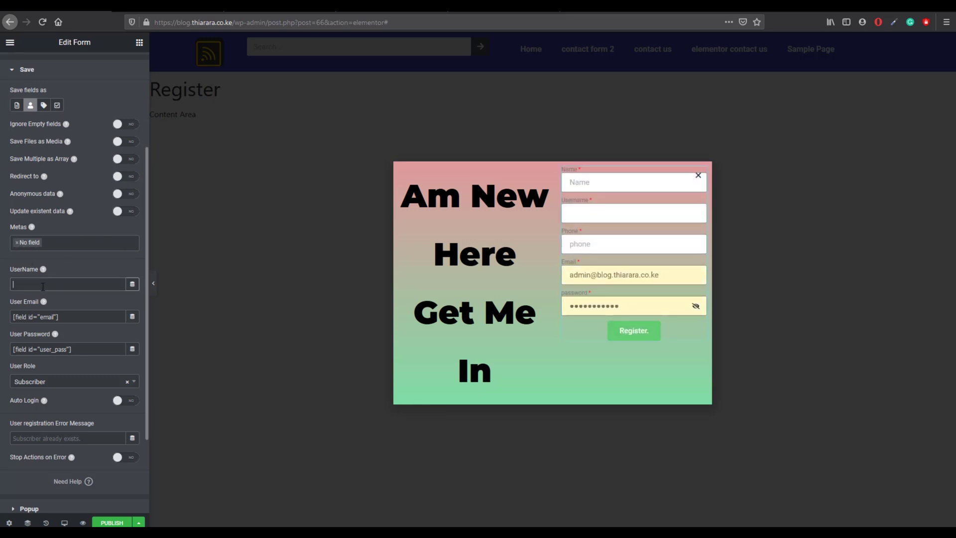
{"action": "scroll", "coordinate": [44, 279], "scroll_direction": "up", "scroll_amount": 5}
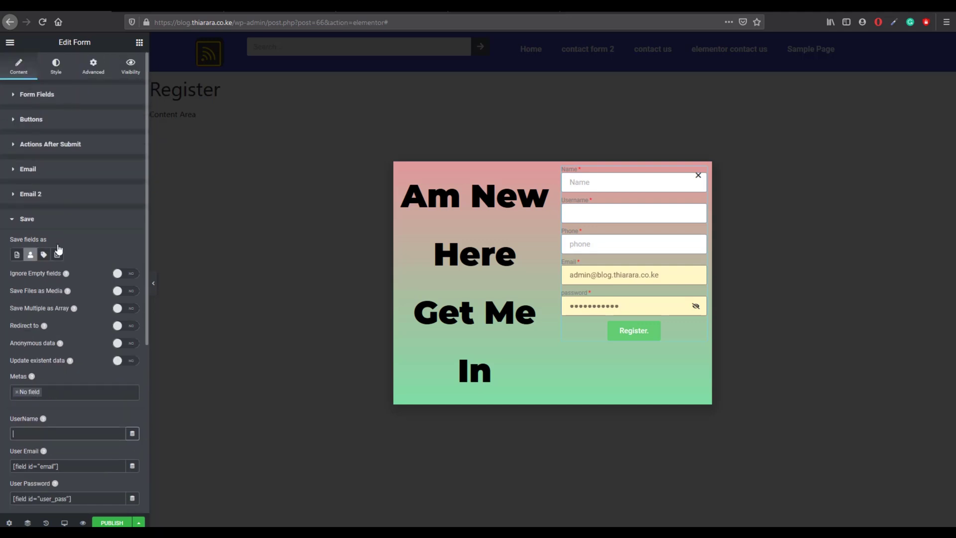
Step: Copy the Name field's shortcode from its Advanced settings
{"action": "left_click", "coordinate": [35, 98]}
{"action": "left_click", "coordinate": [60, 184]}
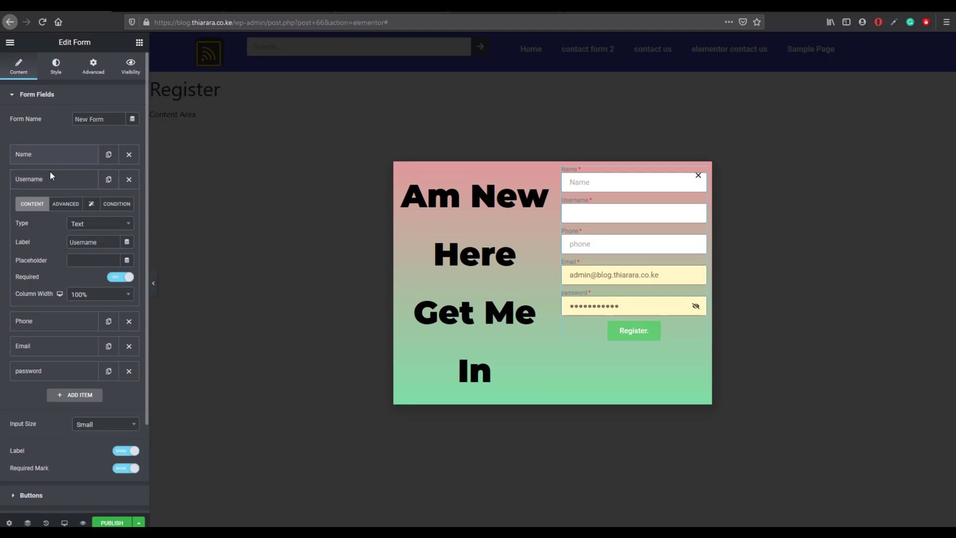
{"action": "left_click", "coordinate": [57, 160]}
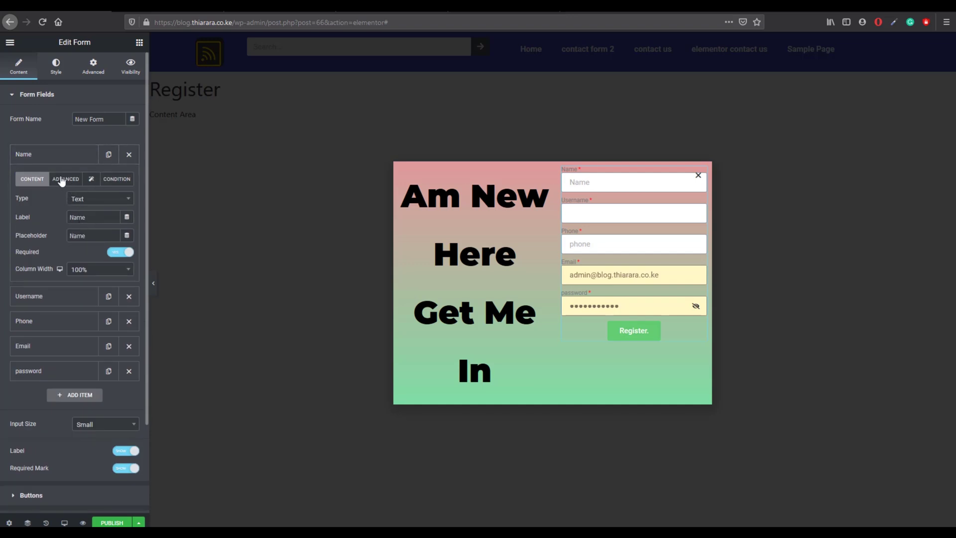
{"action": "left_click", "coordinate": [66, 179]}
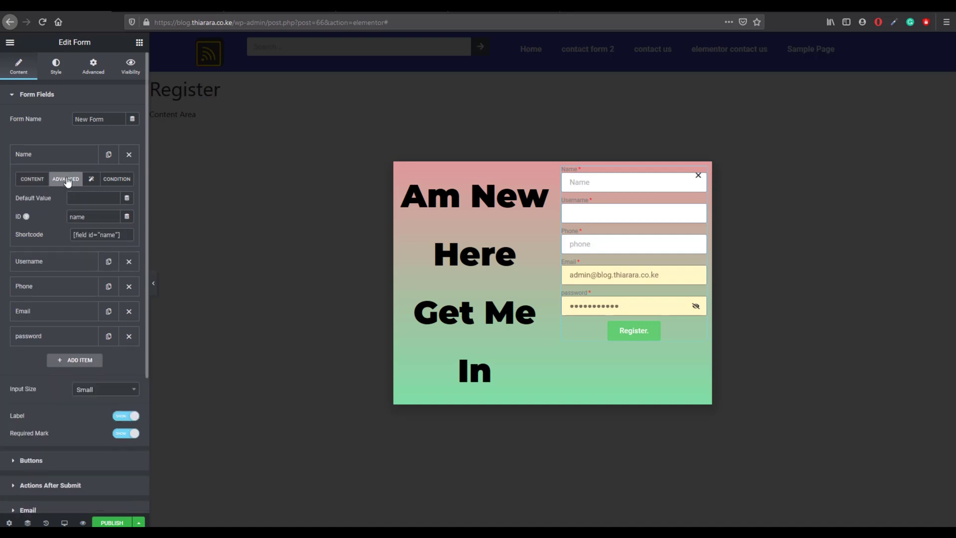
{"action": "left_click_drag", "start_coordinate": [114, 236], "coordinate": [86, 236]}
{"action": "right_click", "coordinate": [87, 237]}
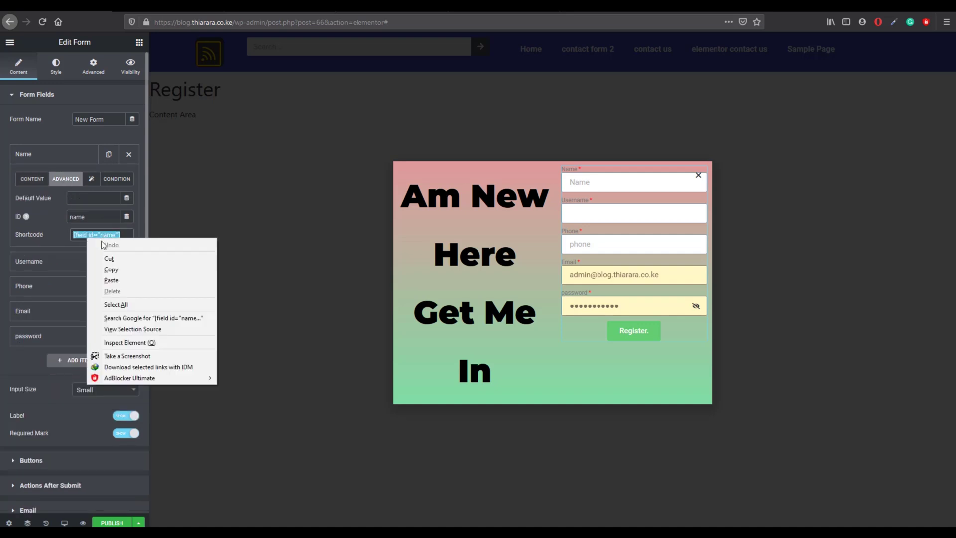
{"action": "left_click", "coordinate": [121, 270]}
{"action": "scroll", "coordinate": [53, 314], "scroll_direction": "down", "scroll_amount": 1}
{"action": "scroll", "coordinate": [53, 315], "scroll_direction": "down", "scroll_amount": 5}
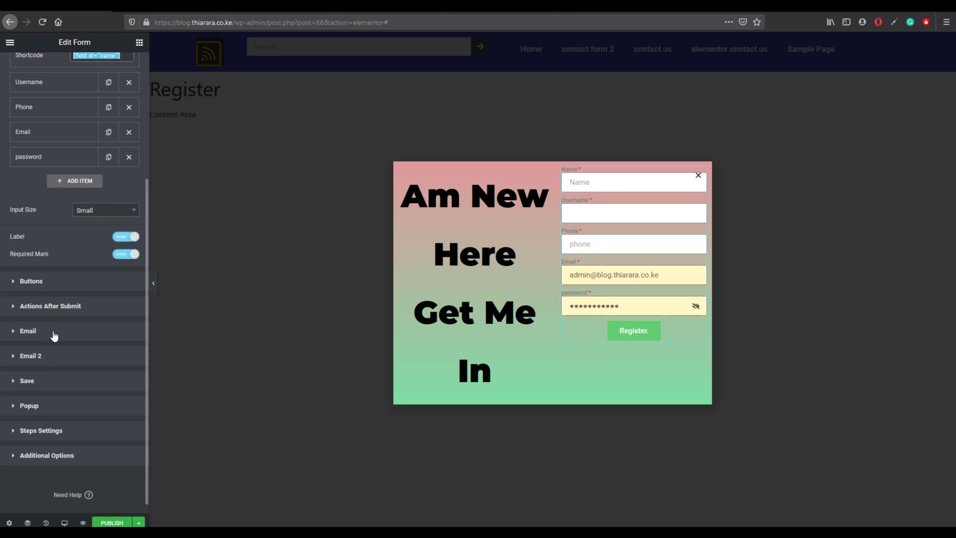
Step: Paste [field id="name"] into Save's UserName mapping, then delete it, leaving it empty
{"action": "left_click", "coordinate": [65, 387]}
{"action": "left_click", "coordinate": [90, 385]}
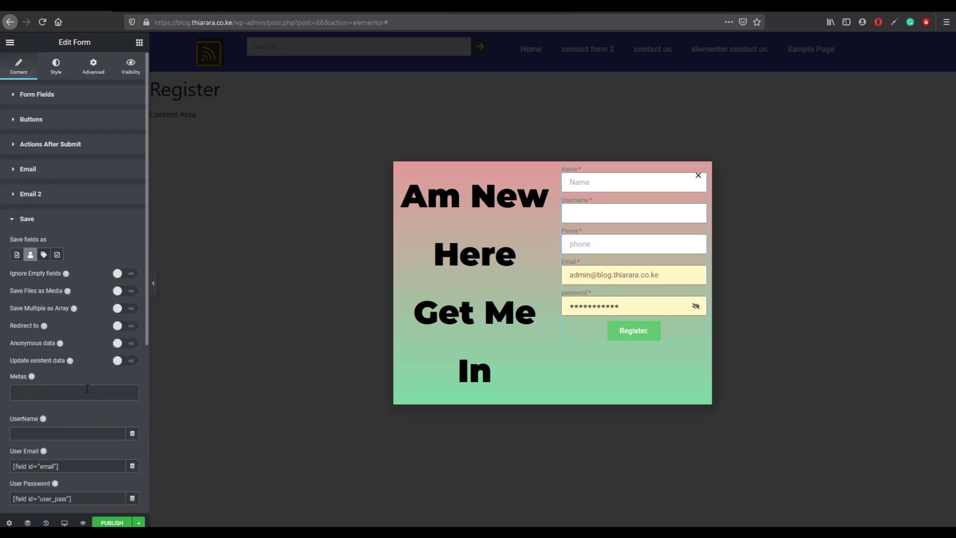
{"action": "scroll", "coordinate": [43, 418], "scroll_direction": "down", "scroll_amount": 1}
{"action": "left_click", "coordinate": [35, 403]}
{"action": "right_click", "coordinate": [35, 406]}
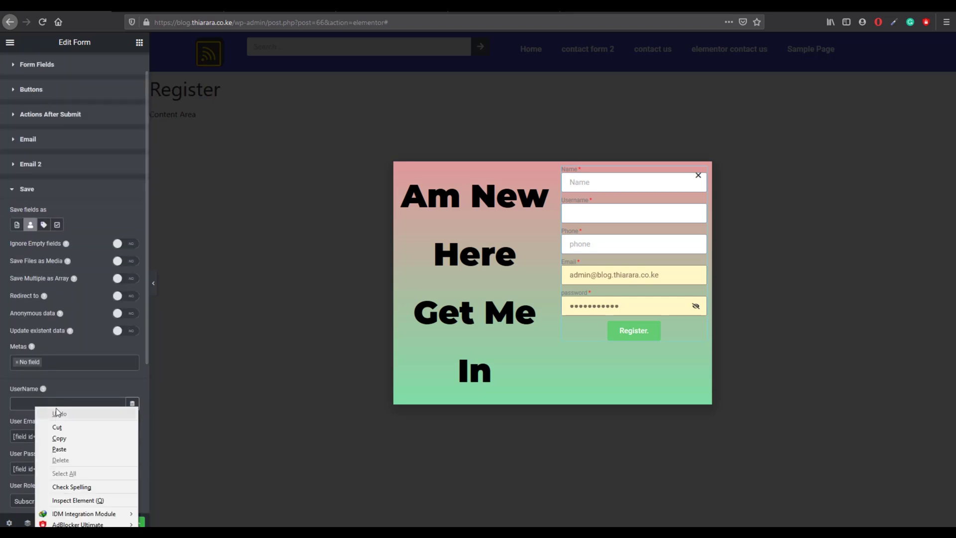
{"action": "left_click", "coordinate": [59, 448]}
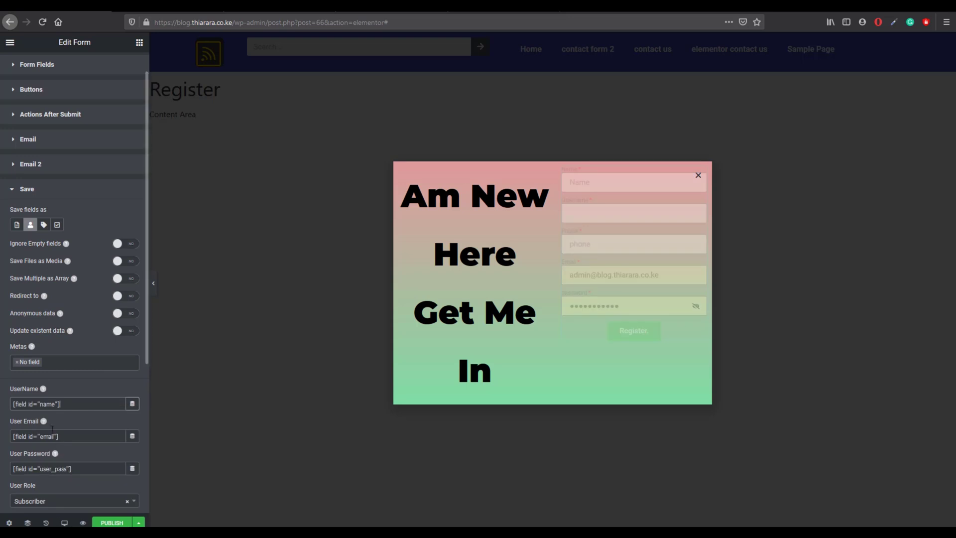
{"action": "triple_click", "coordinate": [72, 406]}
{"action": "key", "text": "BackSpace"}
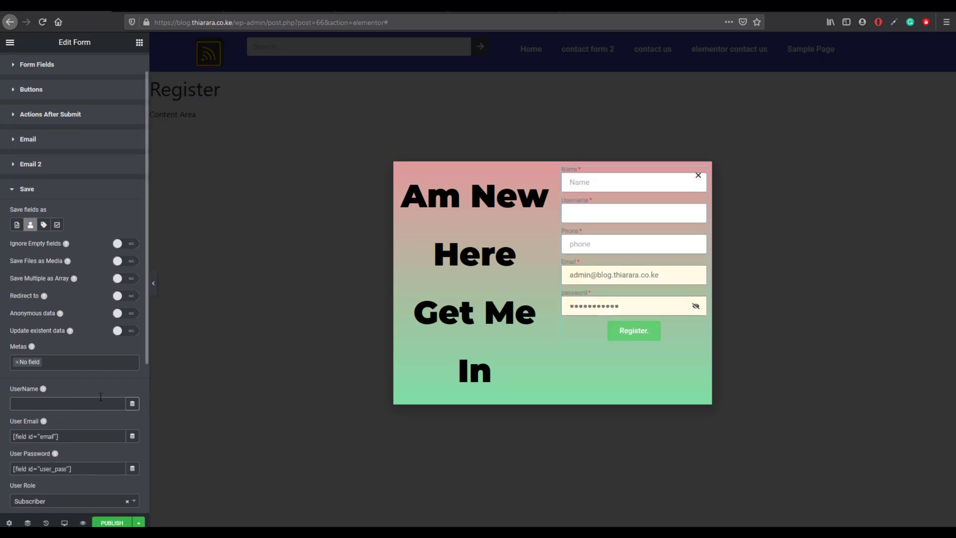
Step: Copy the Username field's shortcode [field id="field_fd7b973"] from its Advanced settings
{"action": "scroll", "coordinate": [75, 306], "scroll_direction": "up", "scroll_amount": 1}
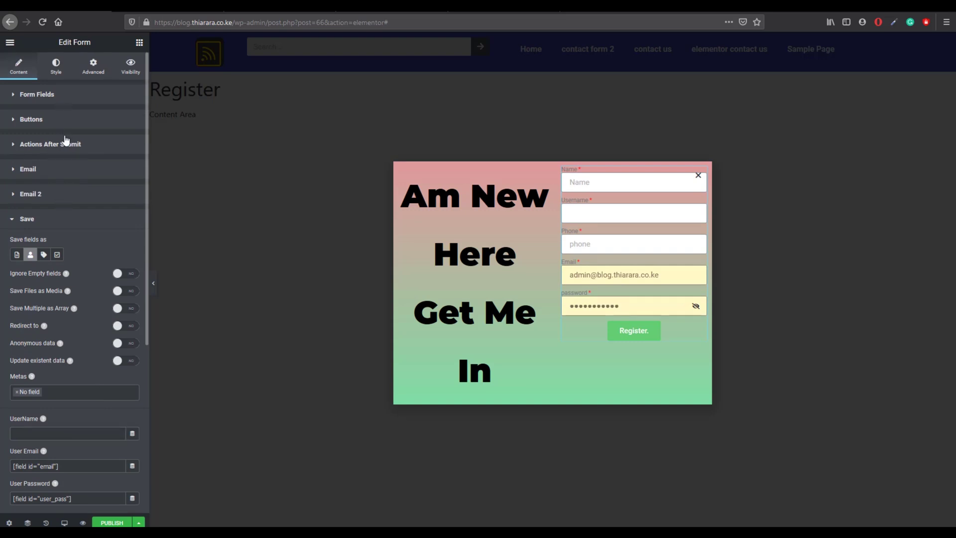
{"action": "left_click", "coordinate": [58, 220]}
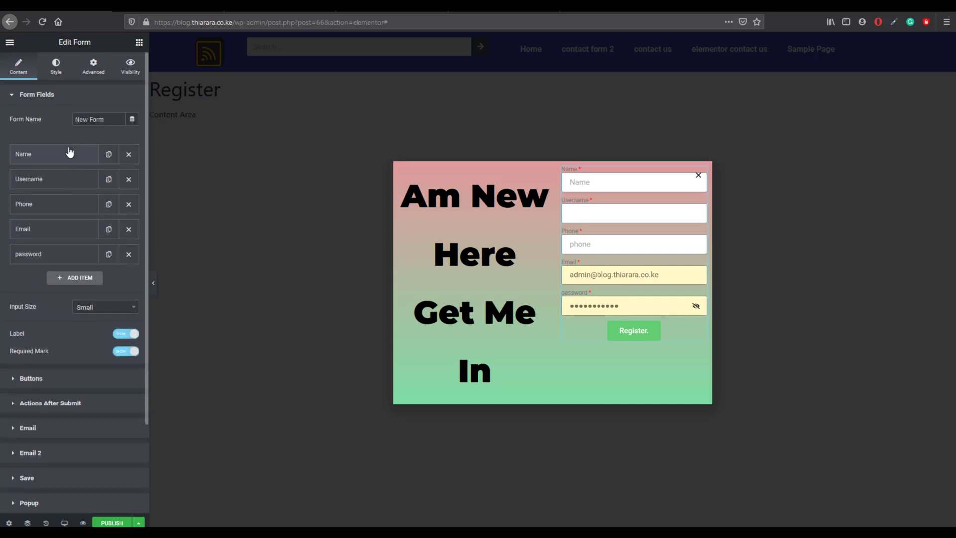
{"action": "left_click", "coordinate": [63, 188]}
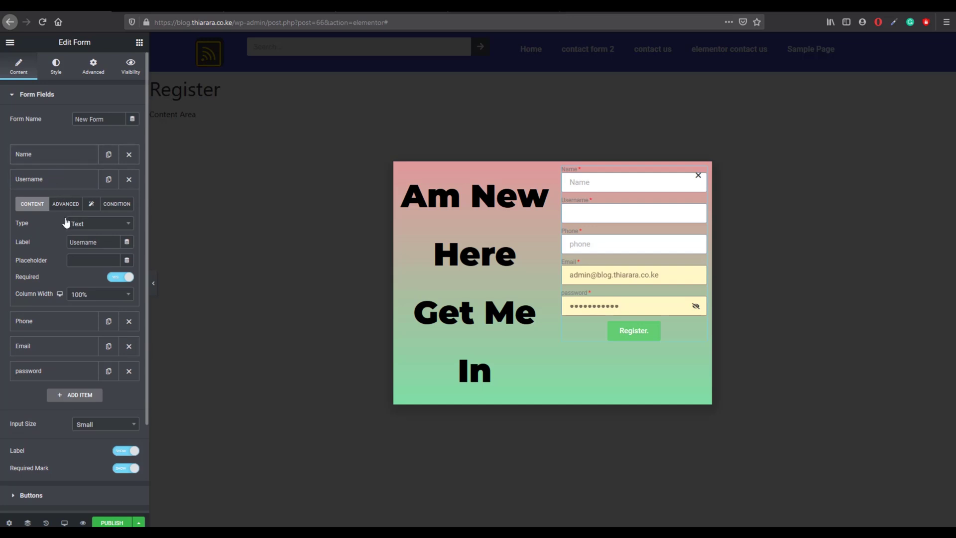
{"action": "left_click", "coordinate": [65, 206]}
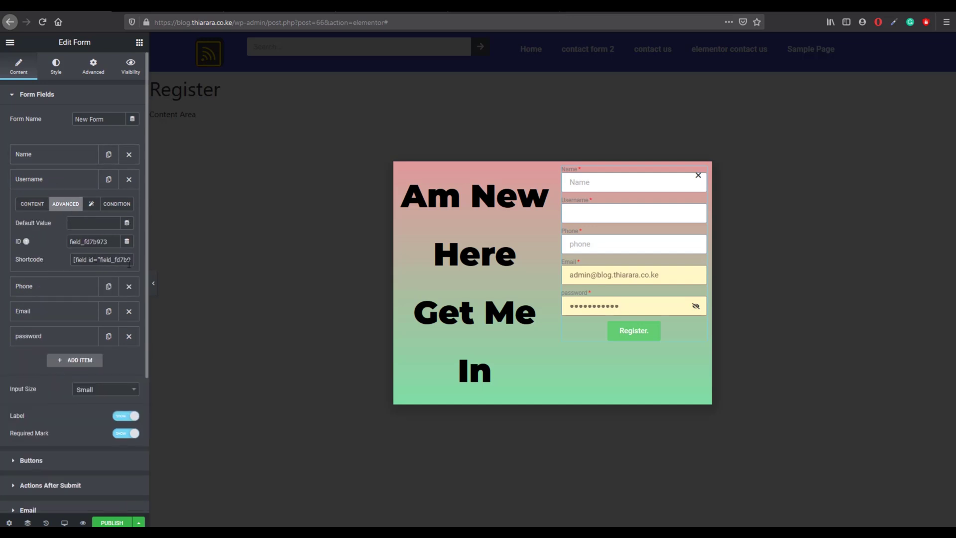
{"action": "left_click_drag", "start_coordinate": [76, 262], "coordinate": [139, 260]}
{"action": "right_click", "coordinate": [114, 259]}
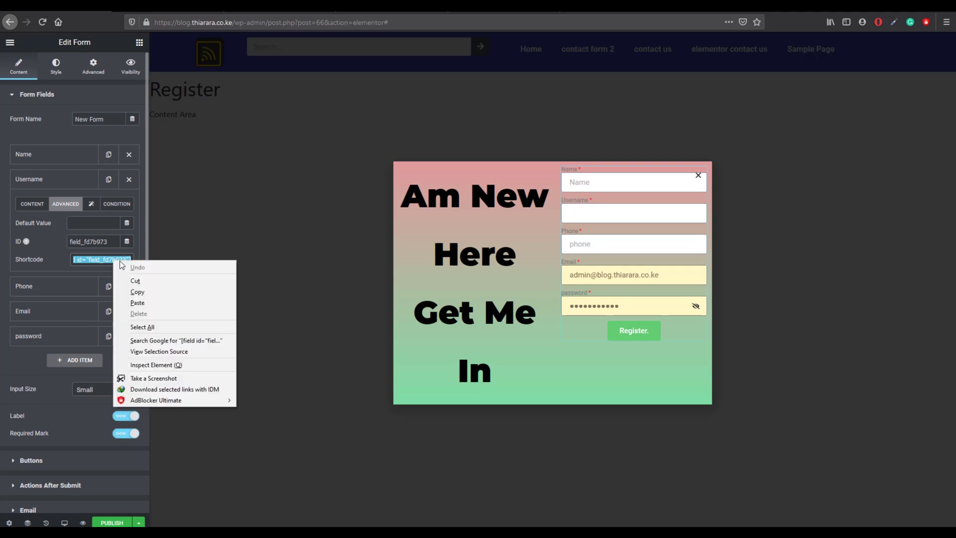
{"action": "left_click", "coordinate": [130, 293]}
{"action": "scroll", "coordinate": [40, 398], "scroll_direction": "down", "scroll_amount": 2}
Step: Paste the Username shortcode into Save's UserName mapping
{"action": "left_click", "coordinate": [39, 500]}
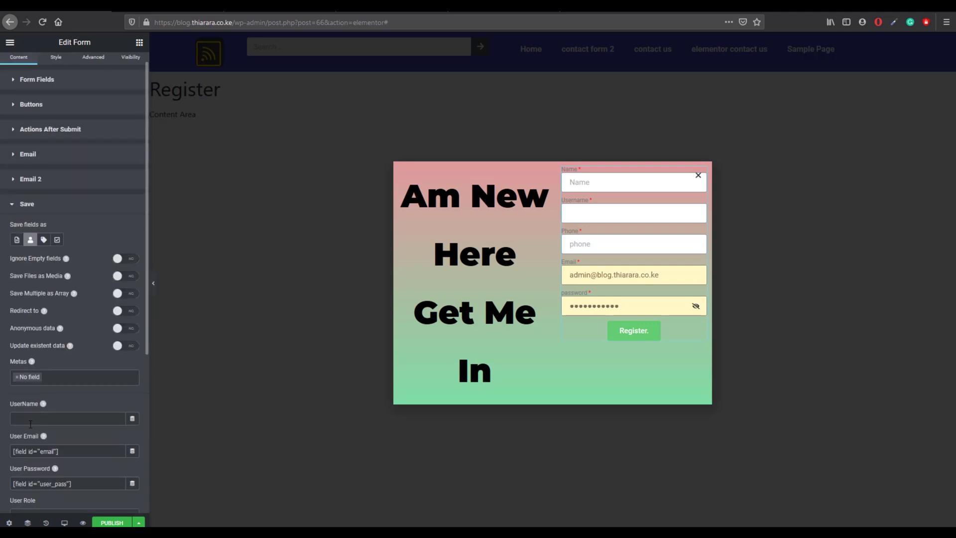
{"action": "right_click", "coordinate": [19, 418]}
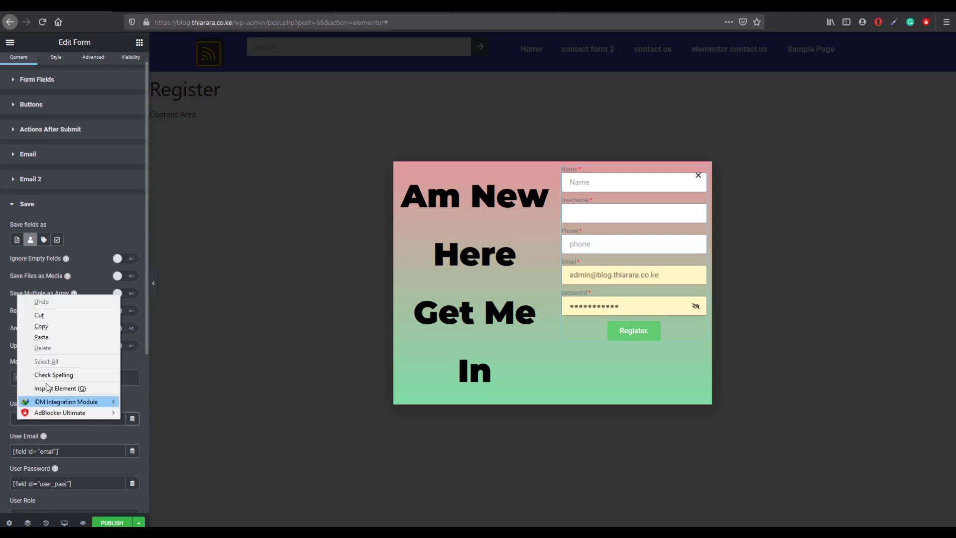
{"action": "left_click", "coordinate": [46, 338]}
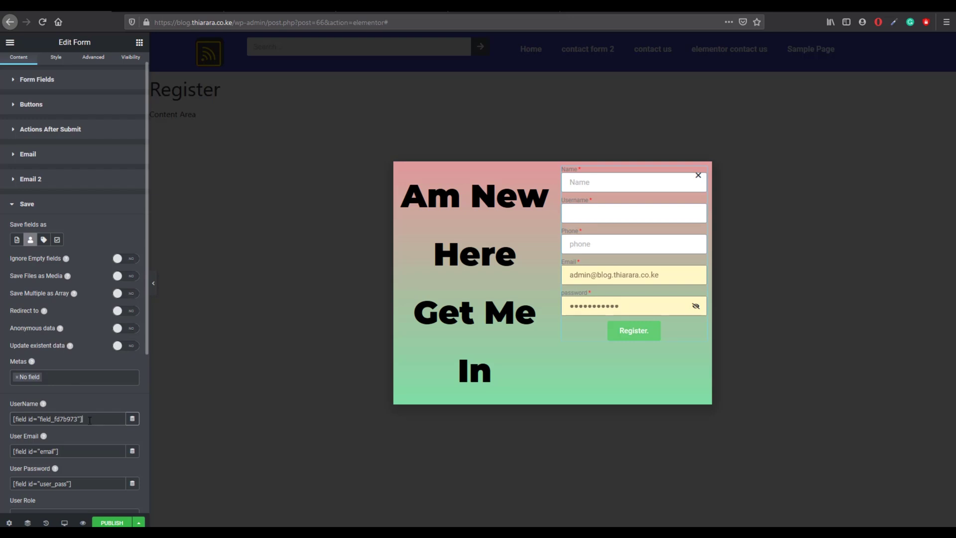
{"action": "scroll", "coordinate": [83, 437], "scroll_direction": "down", "scroll_amount": 1}
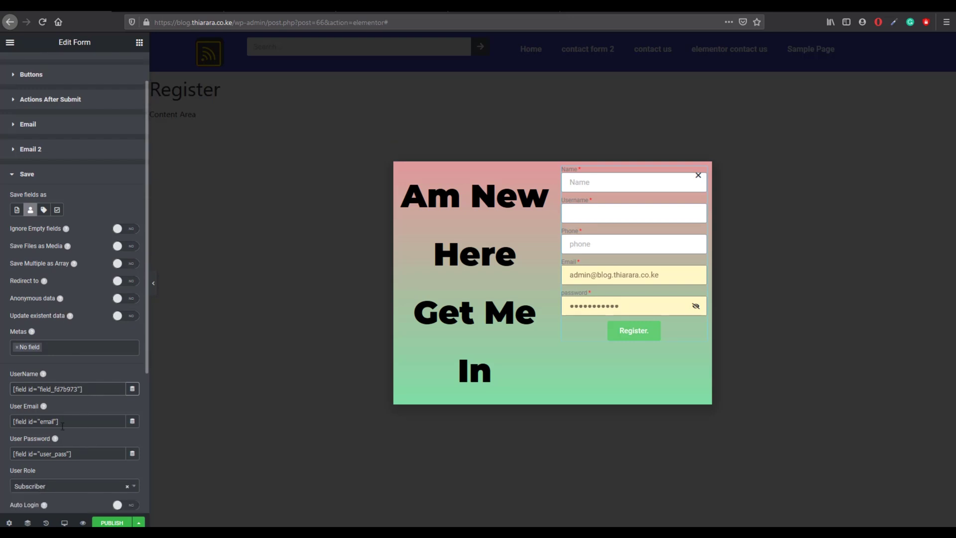
{"action": "scroll", "coordinate": [70, 442], "scroll_direction": "down", "scroll_amount": 1}
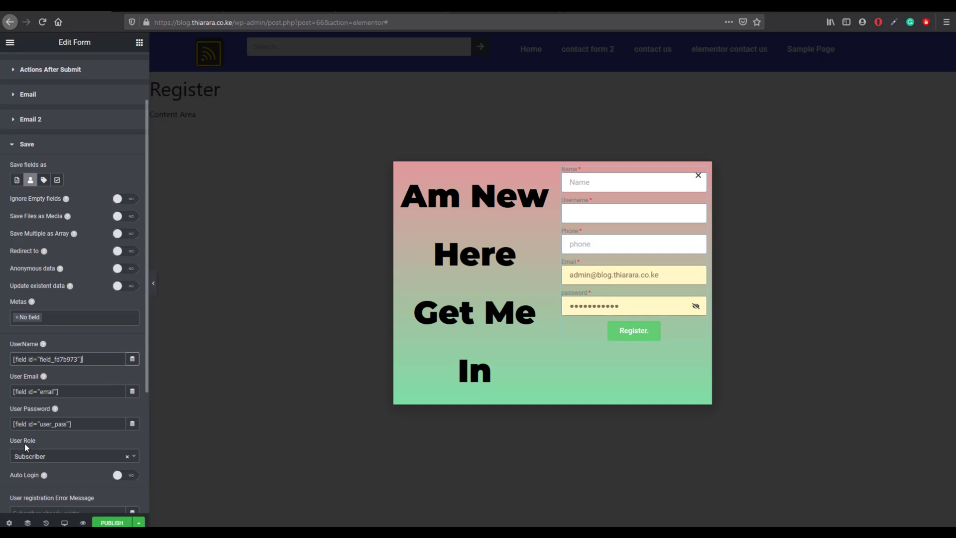
Step: Keep Subscriber as the User Role for new registrations
{"action": "left_click", "coordinate": [50, 456]}
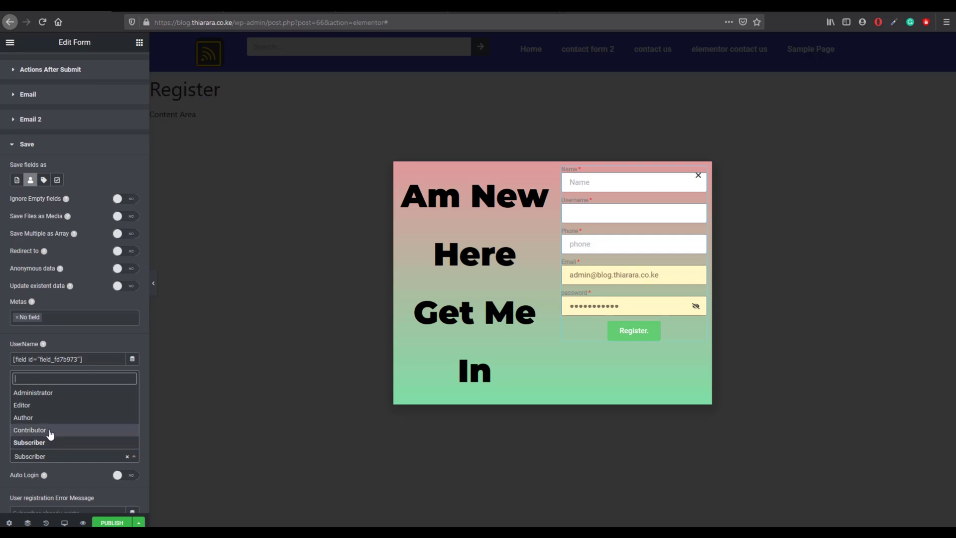
{"action": "left_click", "coordinate": [48, 460]}
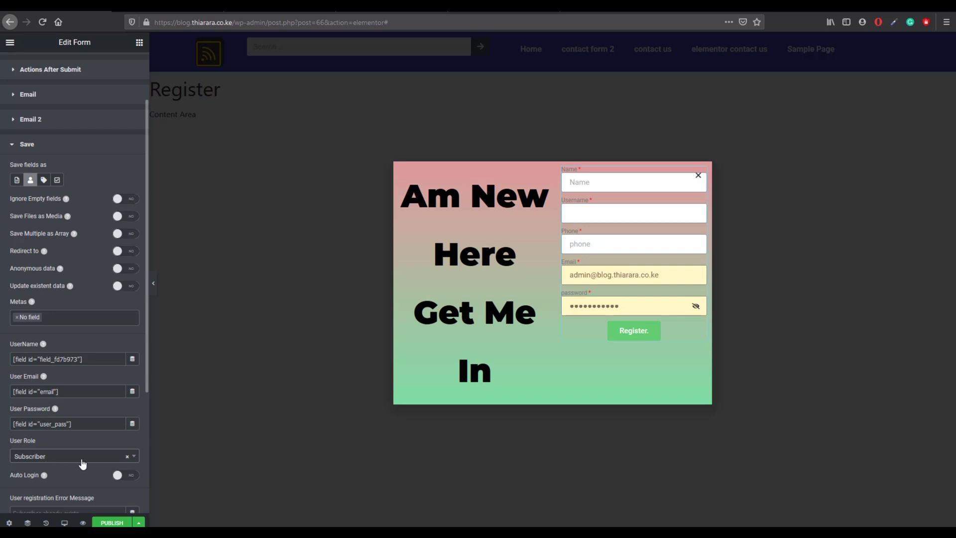
{"action": "scroll", "coordinate": [80, 462], "scroll_direction": "down", "scroll_amount": 2}
{"action": "scroll", "coordinate": [110, 448], "scroll_direction": "down", "scroll_amount": 2}
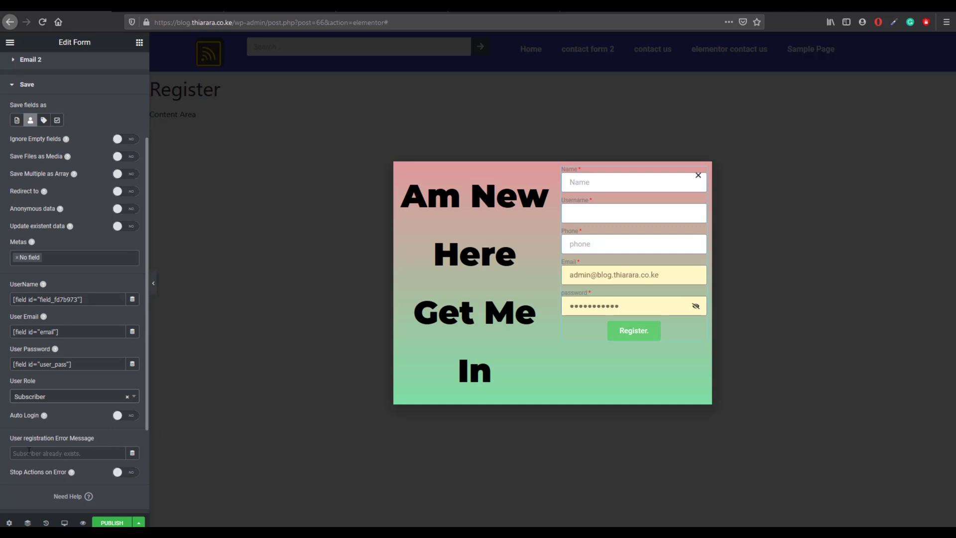
Step: Enter 'Subscriber already exist' as the User registration Error Message
{"action": "left_click", "coordinate": [24, 453]}
{"action": "type", "text": "c"}
{"action": "key", "text": "BackSpace"}
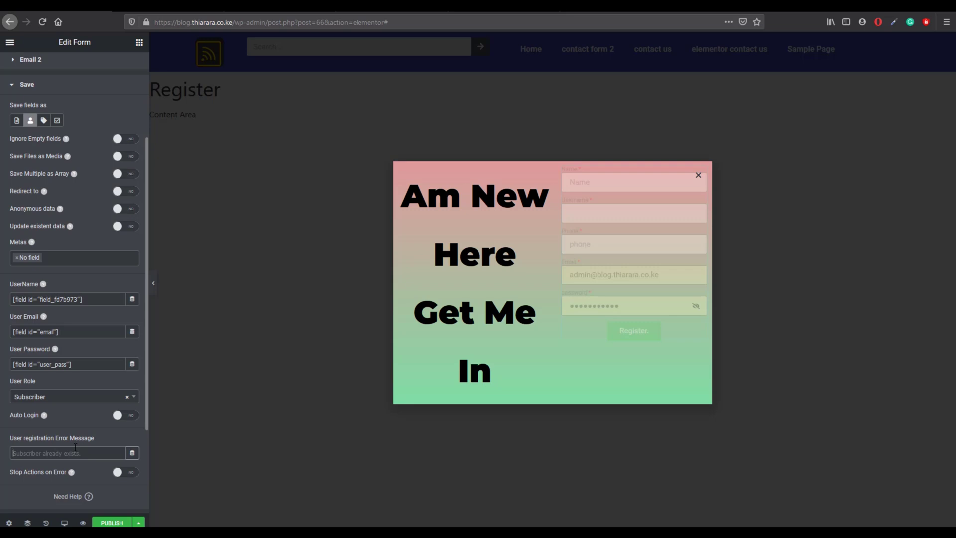
{"action": "type", "text": "Subscriber already exist"}
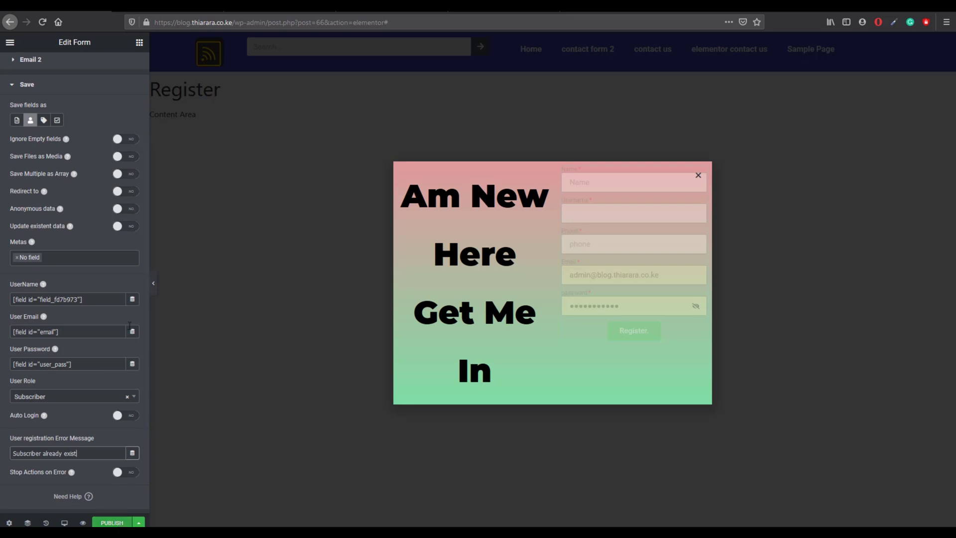
{"action": "scroll", "coordinate": [61, 124], "scroll_direction": "up", "scroll_amount": 3}
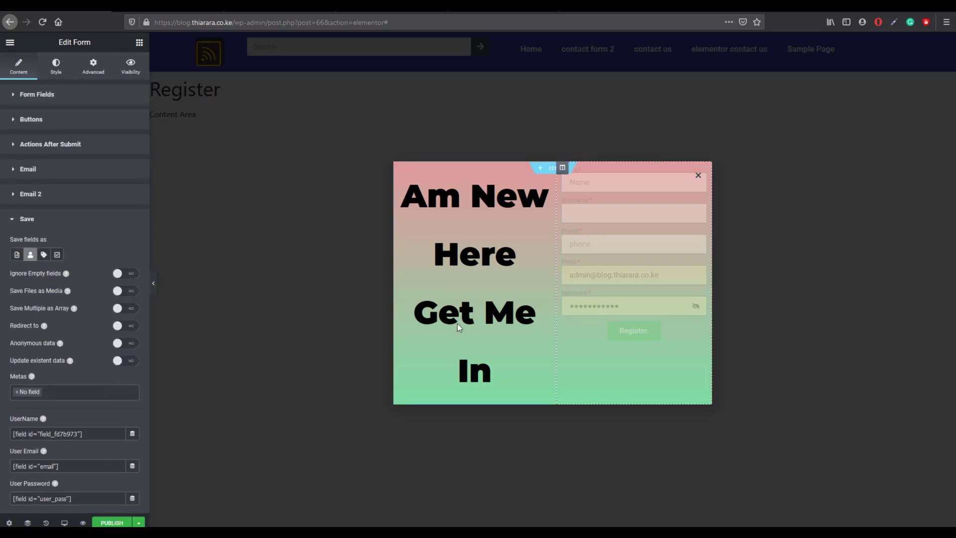
Step: Open the form's label styling and set the label text colour to black
{"action": "left_click", "coordinate": [53, 67]}
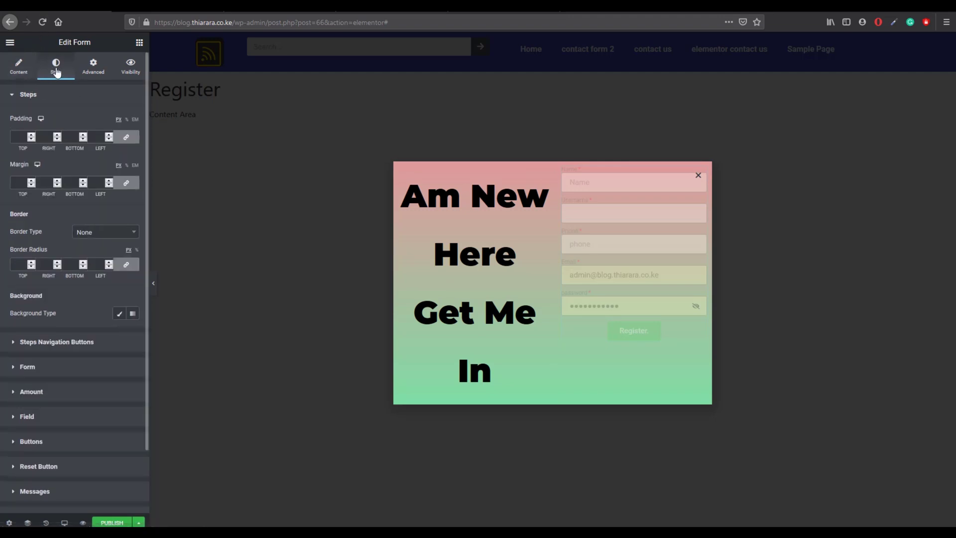
{"action": "scroll", "coordinate": [32, 306], "scroll_direction": "down", "scroll_amount": 1}
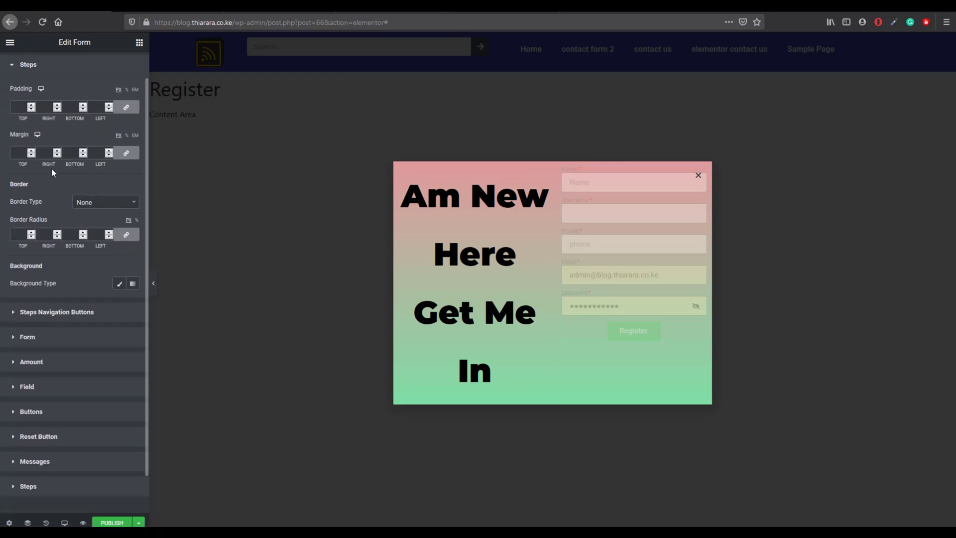
{"action": "left_click", "coordinate": [15, 65]}
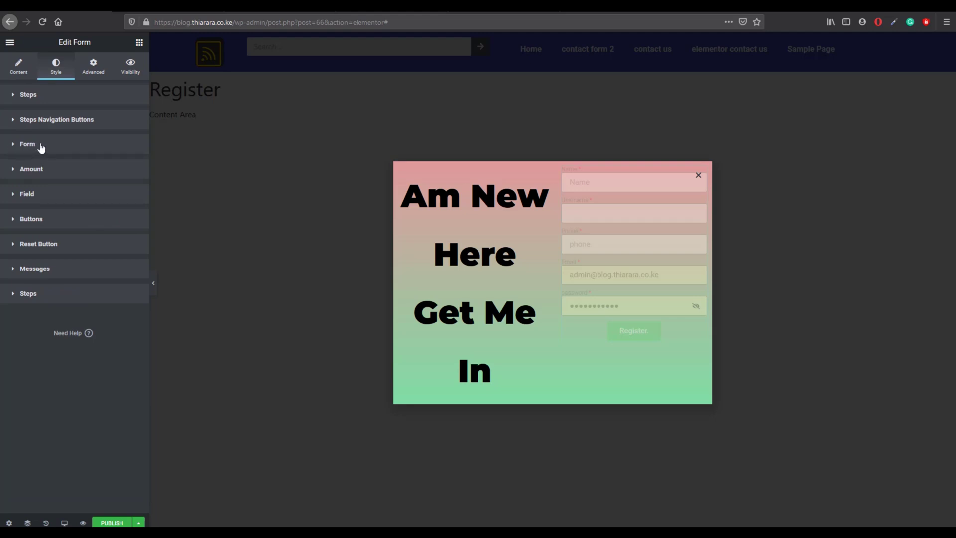
{"action": "left_click", "coordinate": [41, 148]}
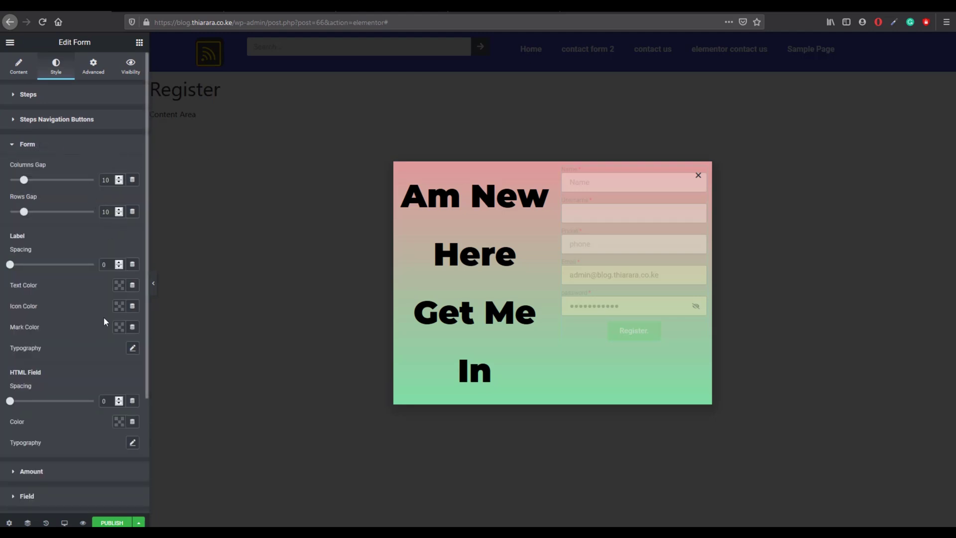
{"action": "left_click", "coordinate": [120, 286]}
{"action": "left_click", "coordinate": [150, 309]}
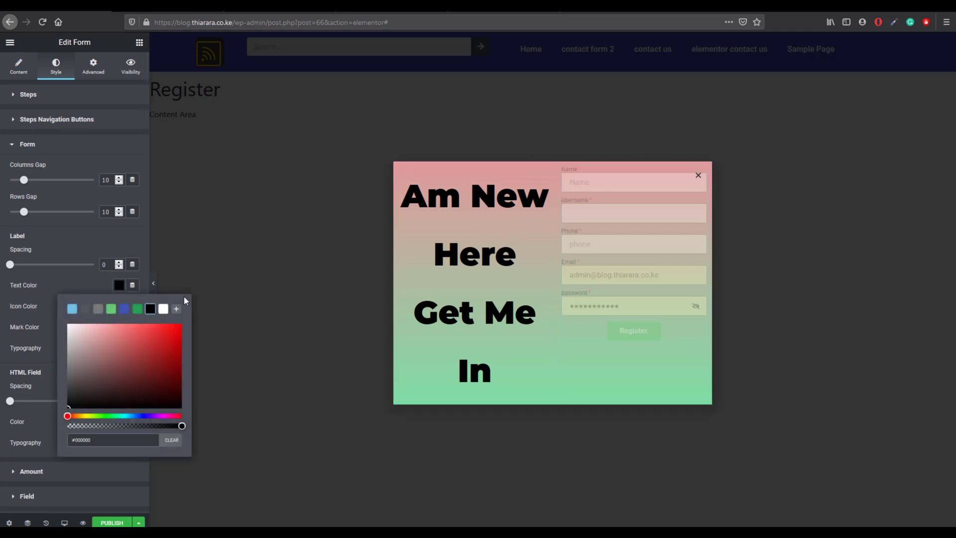
{"action": "left_click", "coordinate": [87, 280]}
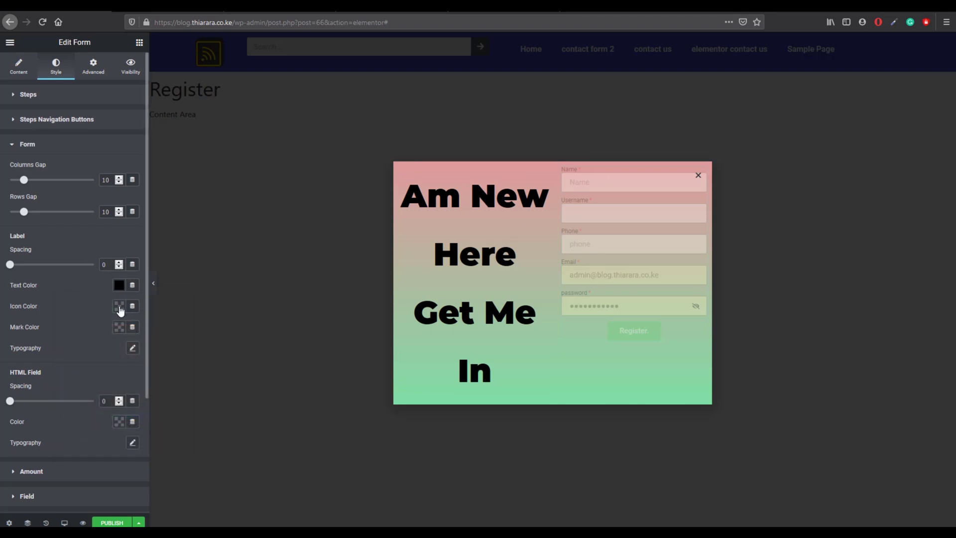
Step: Set the label icon colour to black and the required mark colour to red
{"action": "left_click", "coordinate": [120, 307]}
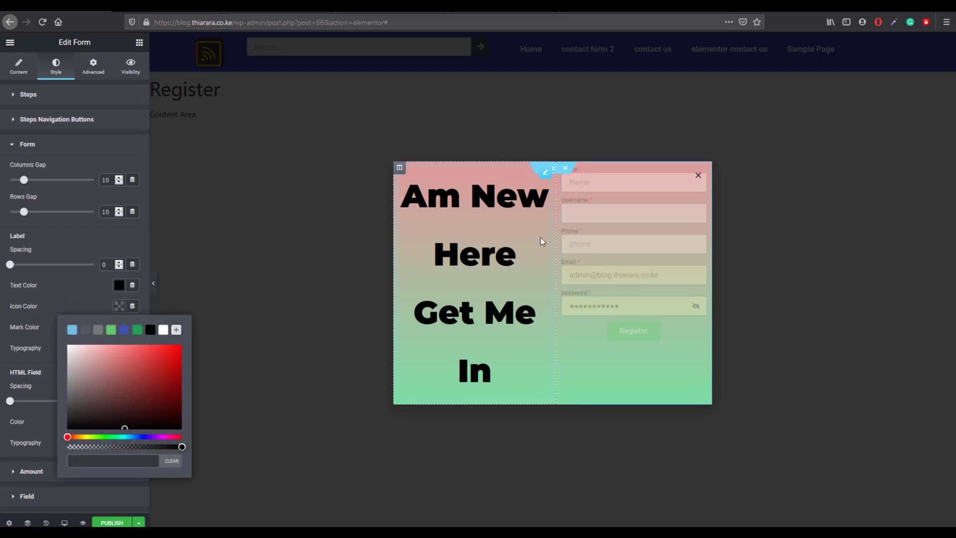
{"action": "left_click", "coordinate": [149, 331]}
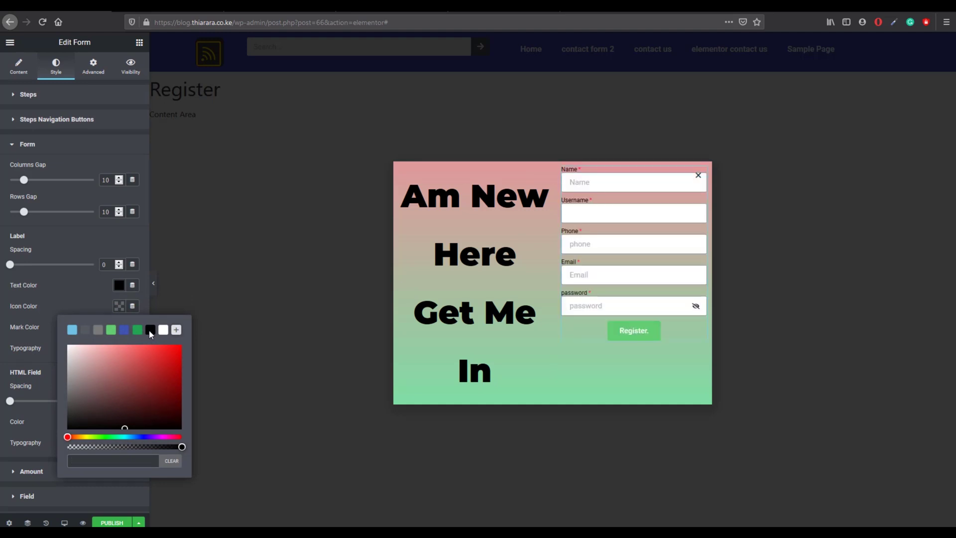
{"action": "left_click", "coordinate": [87, 297]}
{"action": "left_click", "coordinate": [118, 326]}
{"action": "left_click_drag", "start_coordinate": [144, 390], "coordinate": [176, 368]}
{"action": "left_click", "coordinate": [88, 309]}
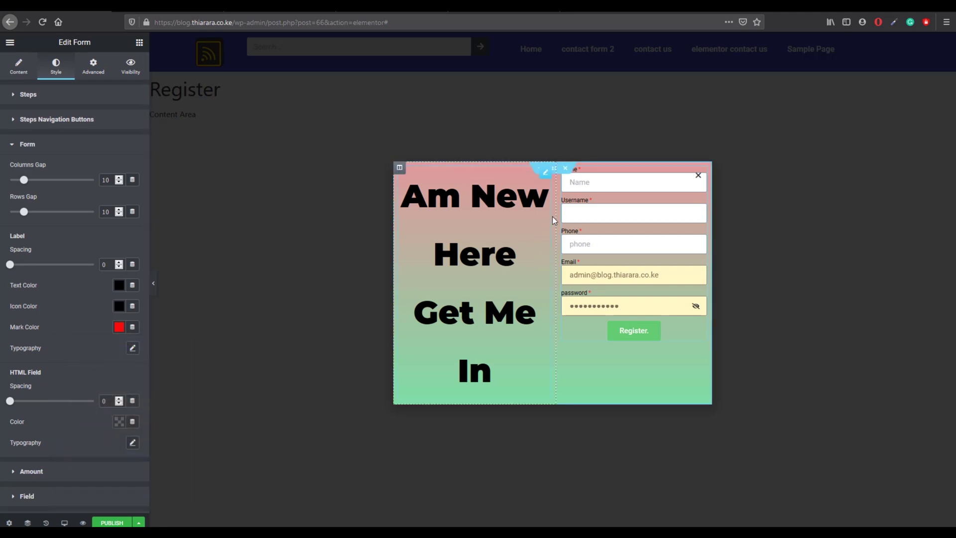
Step: Set the form label typography to Montserrat, 15 px, weight 800, capitalized
{"action": "left_click", "coordinate": [134, 347]}
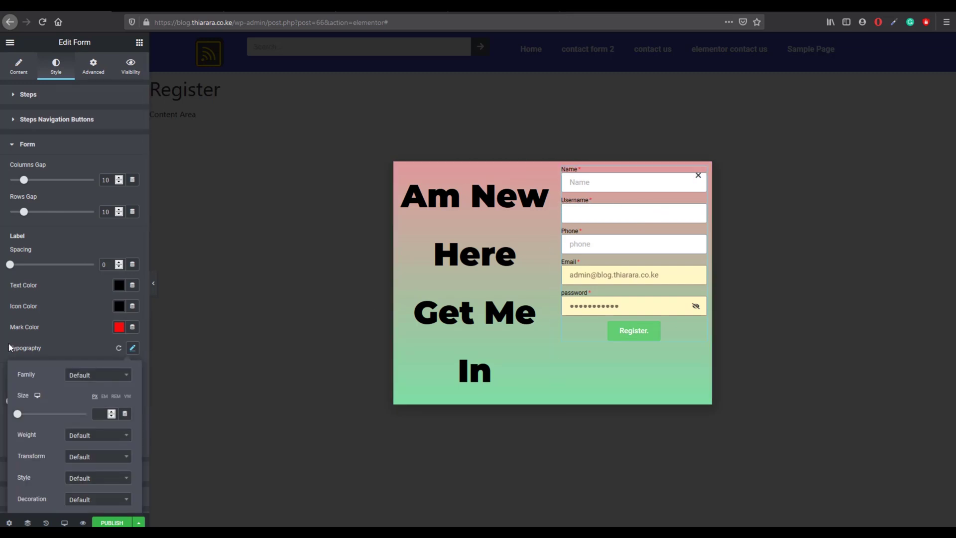
{"action": "left_click", "coordinate": [88, 375]}
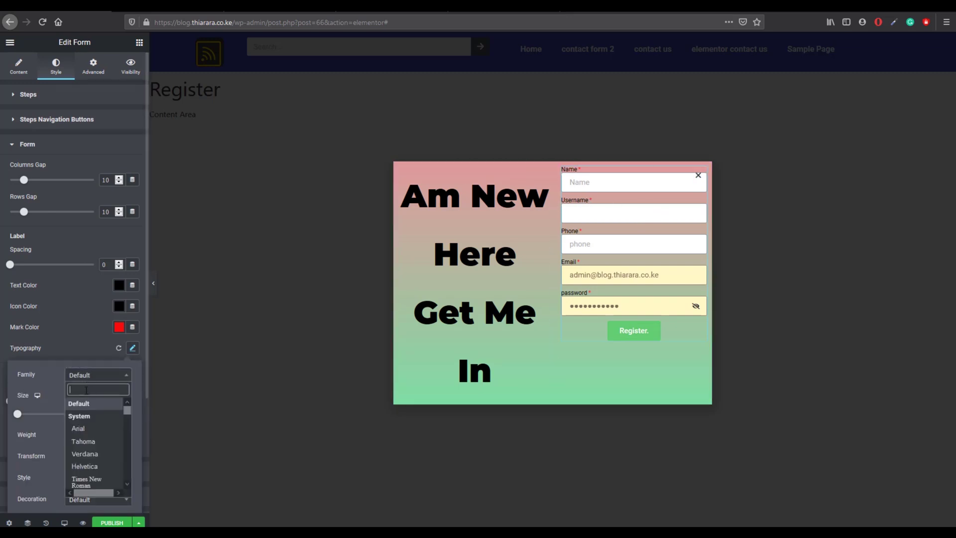
{"action": "type", "text": "mont"}
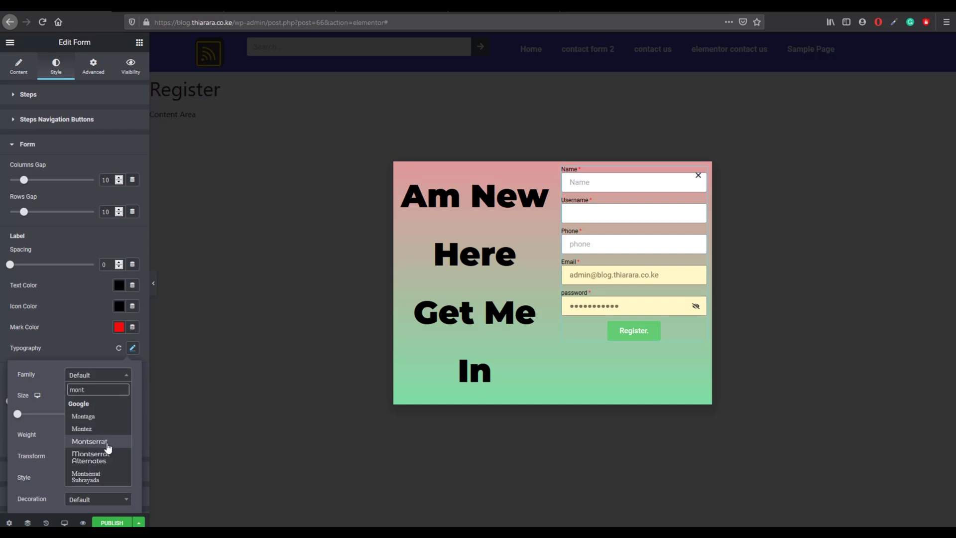
{"action": "left_click", "coordinate": [106, 442]}
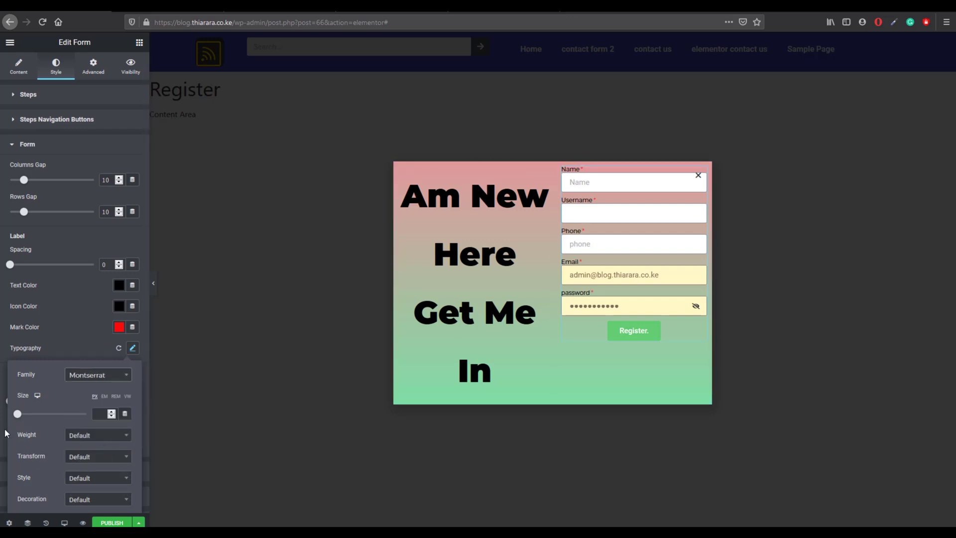
{"action": "left_click_drag", "start_coordinate": [18, 414], "coordinate": [22, 414]}
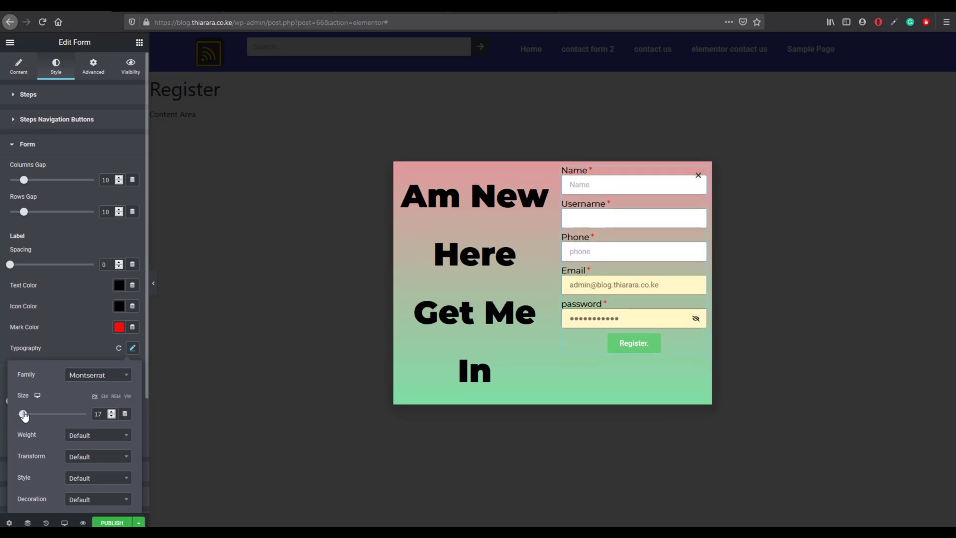
{"action": "left_click_drag", "start_coordinate": [103, 414], "coordinate": [65, 415]}
{"action": "type", "text": "15"}
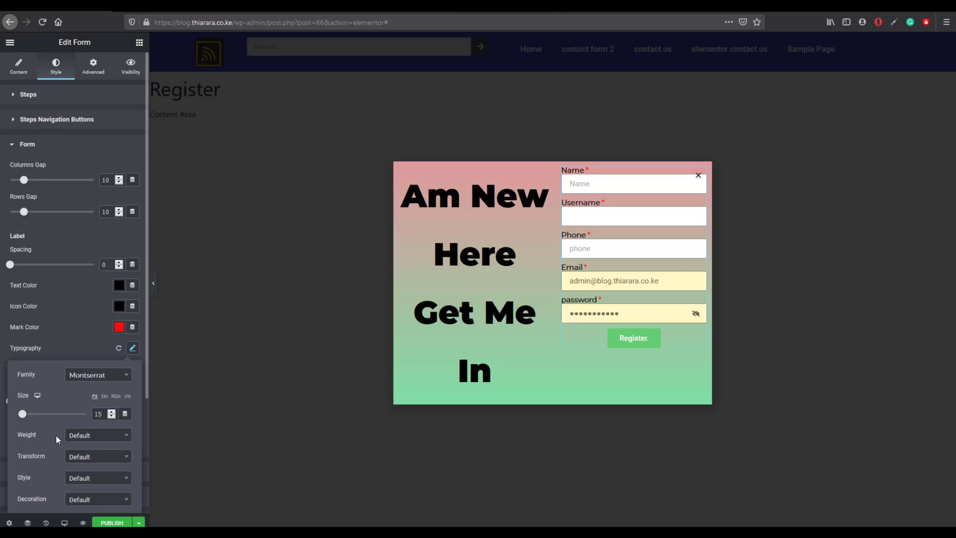
{"action": "left_click", "coordinate": [79, 437]}
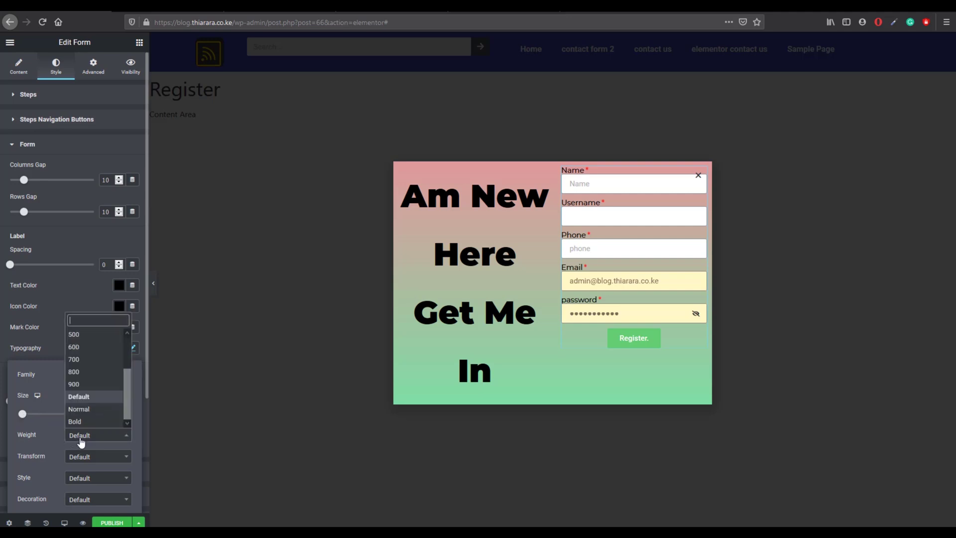
{"action": "left_click", "coordinate": [80, 371]}
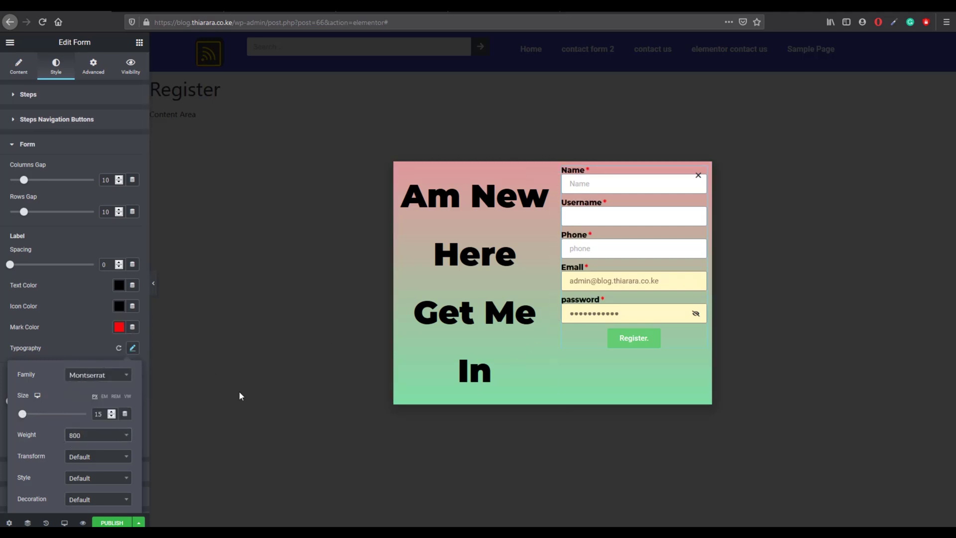
{"action": "left_click", "coordinate": [111, 454]}
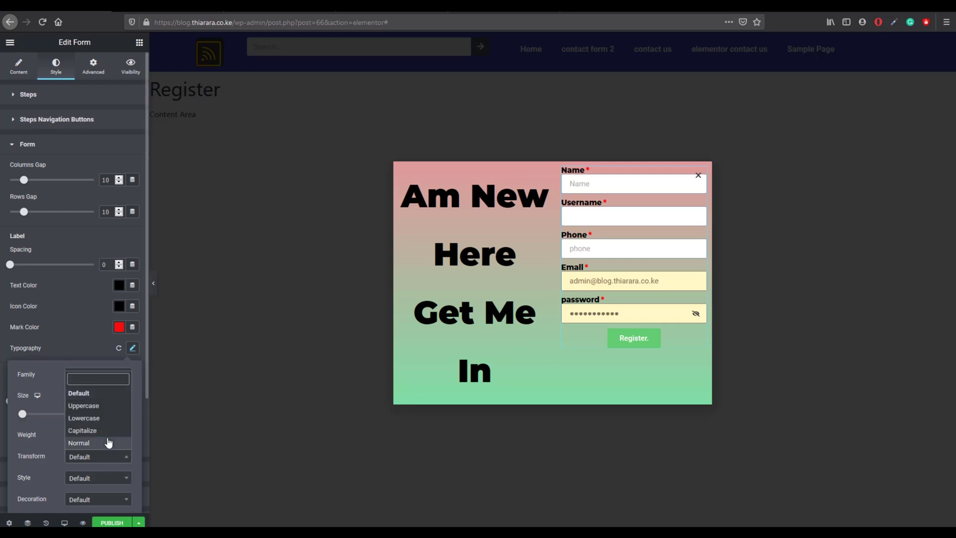
{"action": "left_click", "coordinate": [106, 430]}
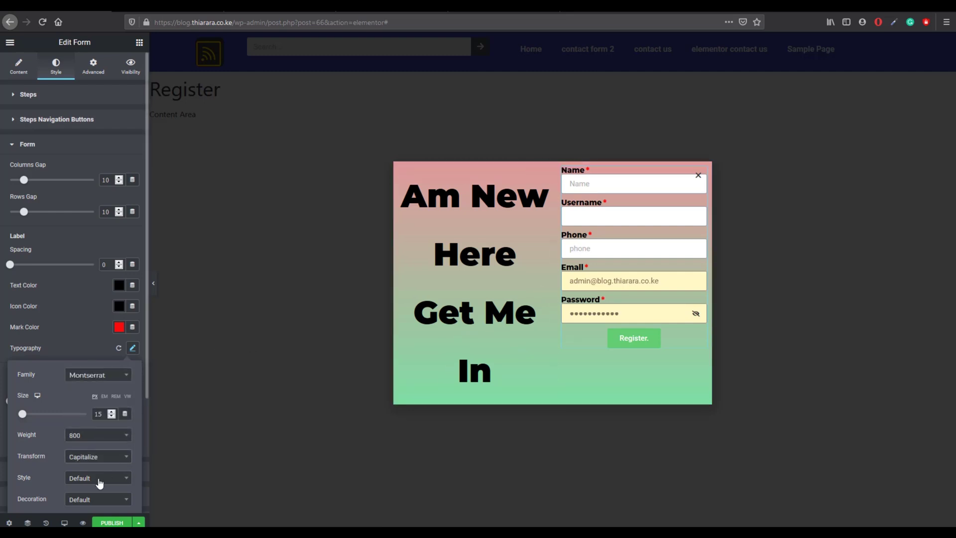
Step: Set the HTML field colour to red (#E60909)
{"action": "scroll", "coordinate": [99, 481], "scroll_direction": "down", "scroll_amount": 1}
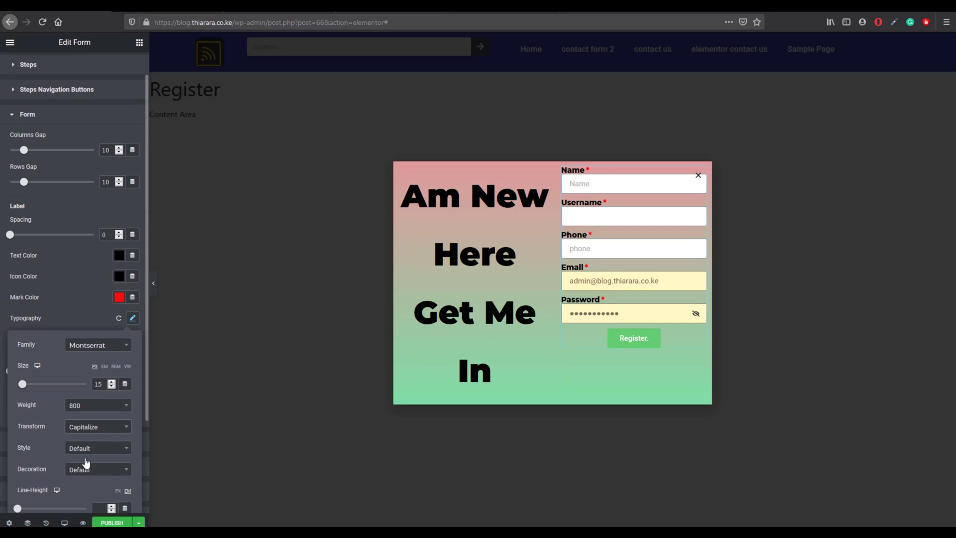
{"action": "scroll", "coordinate": [88, 468], "scroll_direction": "down", "scroll_amount": 1}
{"action": "left_click", "coordinate": [35, 192]}
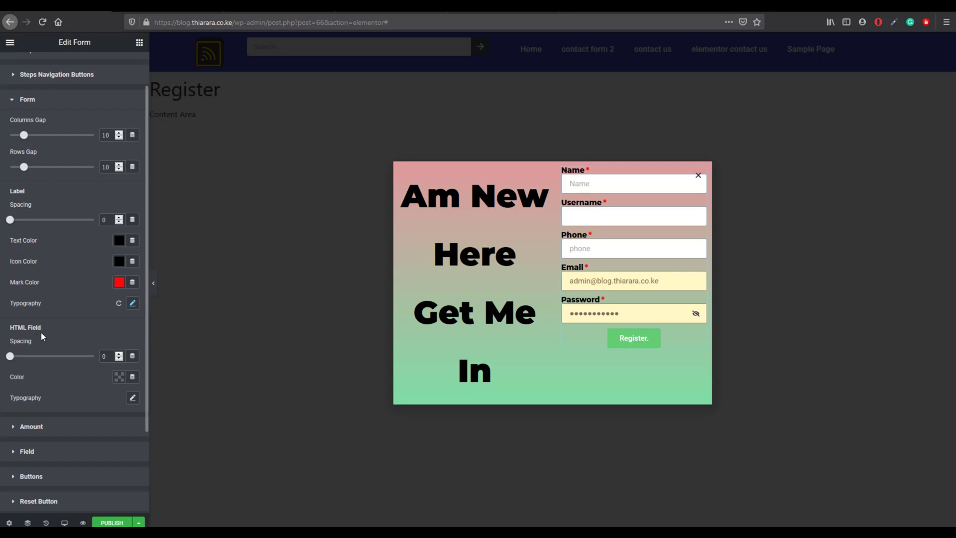
{"action": "left_click", "coordinate": [119, 378]}
{"action": "left_click_drag", "start_coordinate": [175, 255], "coordinate": [178, 244]}
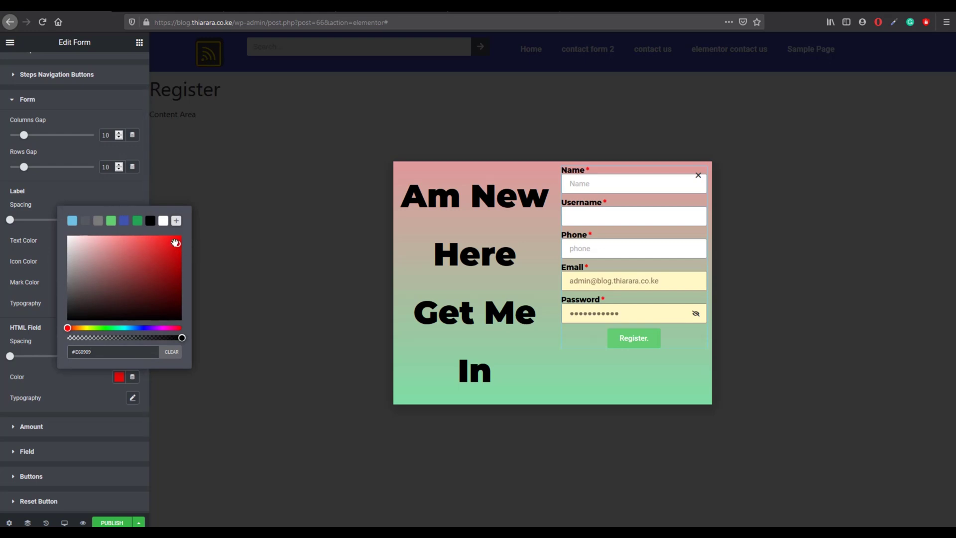
{"action": "left_click", "coordinate": [130, 402]}
{"action": "left_click", "coordinate": [130, 399]}
{"action": "left_click", "coordinate": [131, 399]}
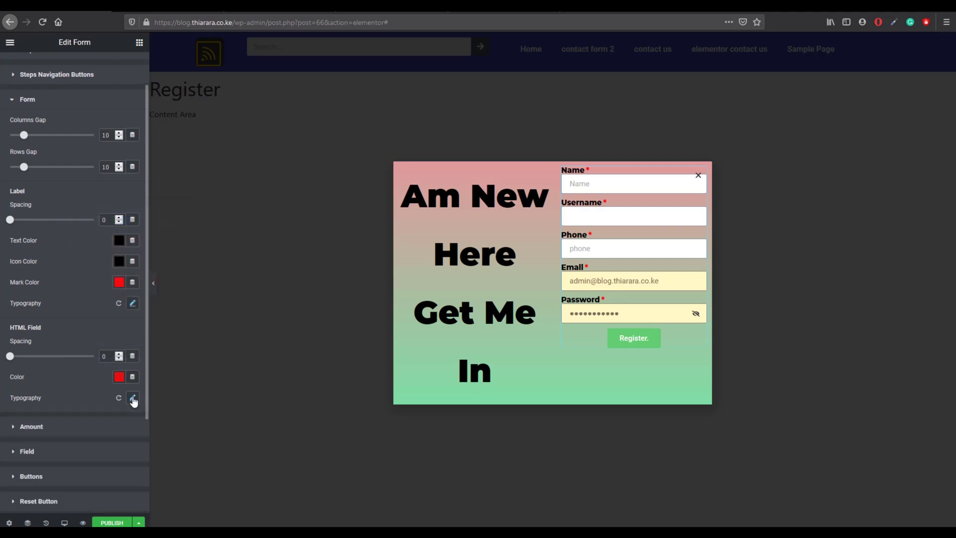
{"action": "scroll", "coordinate": [81, 397], "scroll_direction": "down", "scroll_amount": 1}
{"action": "scroll", "coordinate": [81, 398], "scroll_direction": "down", "scroll_amount": 2}
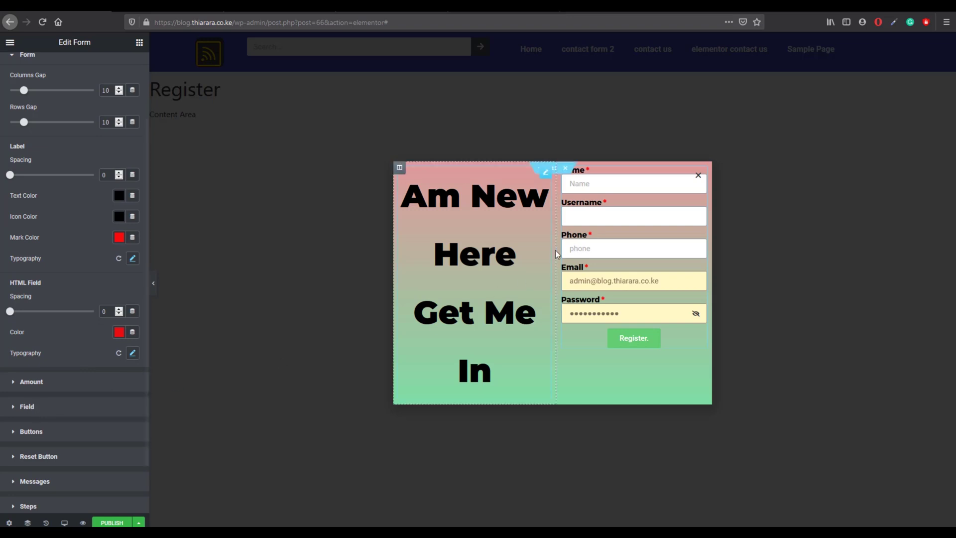
{"action": "left_click", "coordinate": [44, 406]}
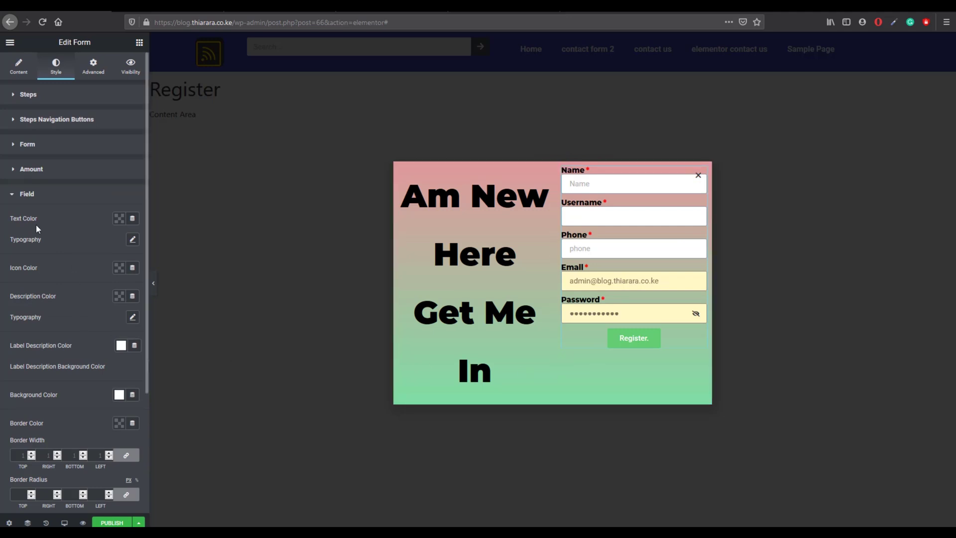
Step: Set the form field text colour and field icon colour to black
{"action": "left_click", "coordinate": [120, 218]}
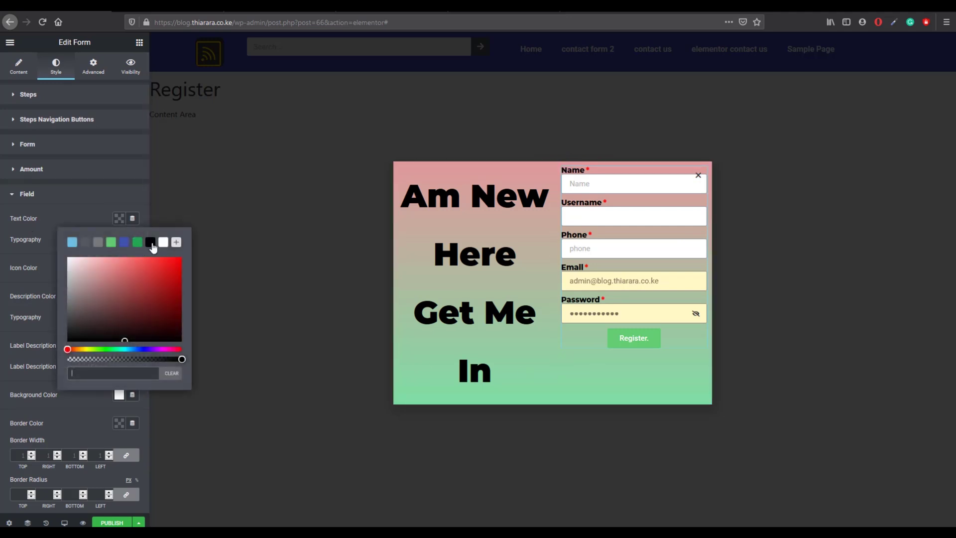
{"action": "left_click", "coordinate": [150, 242]}
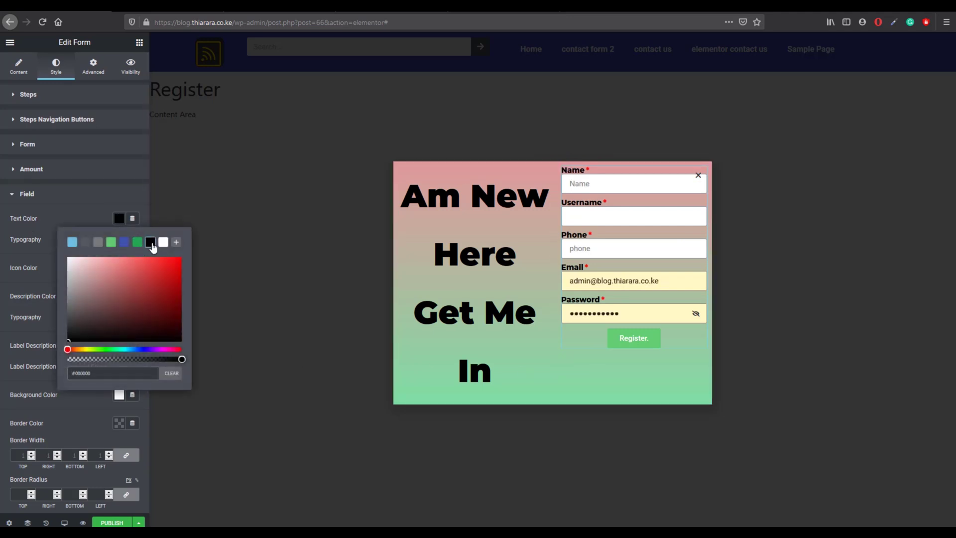
{"action": "left_click", "coordinate": [57, 219]}
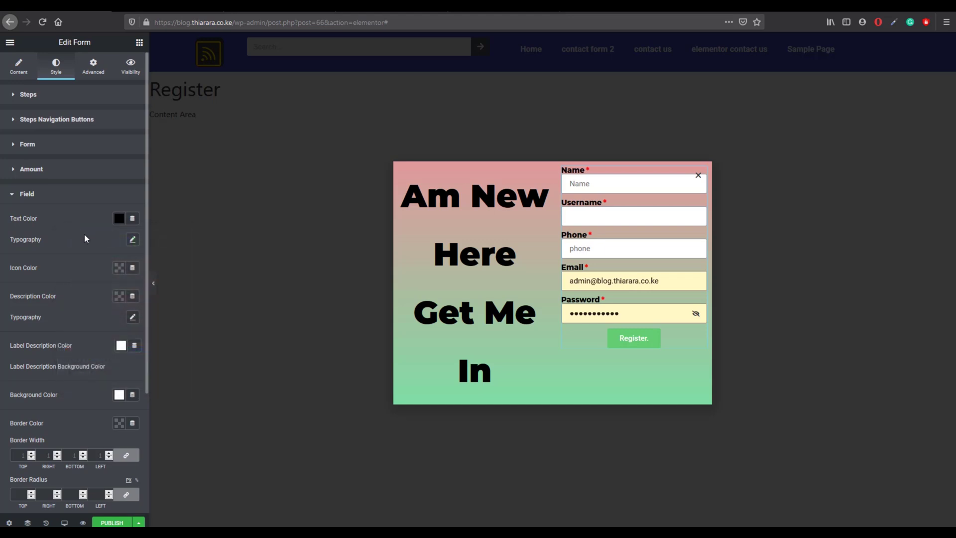
{"action": "left_click", "coordinate": [119, 268]}
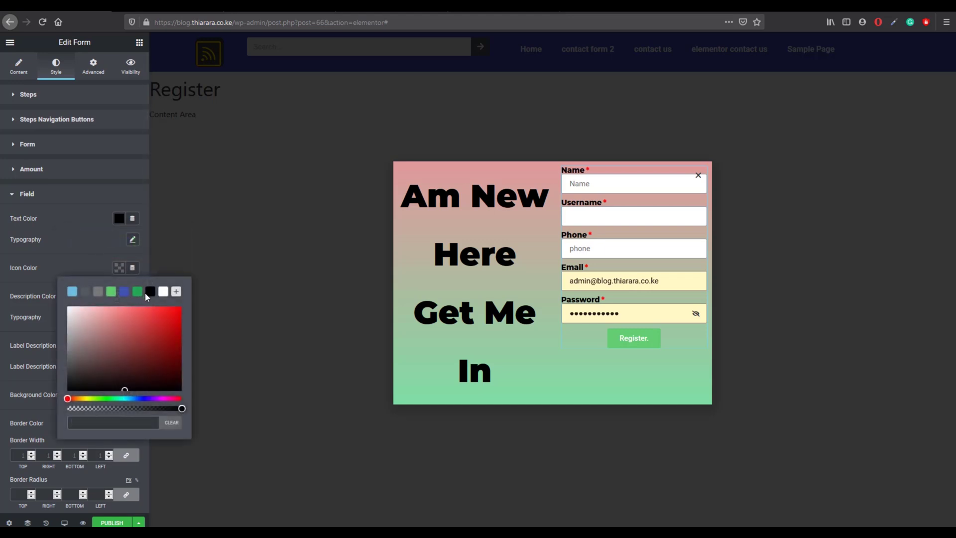
{"action": "left_click", "coordinate": [137, 291]}
{"action": "left_click", "coordinate": [87, 264]}
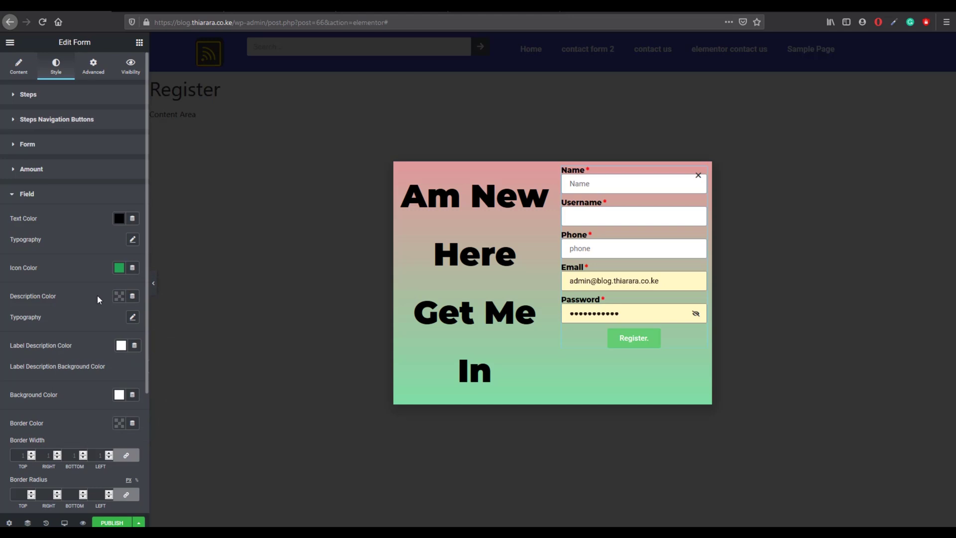
{"action": "left_click", "coordinate": [119, 296]}
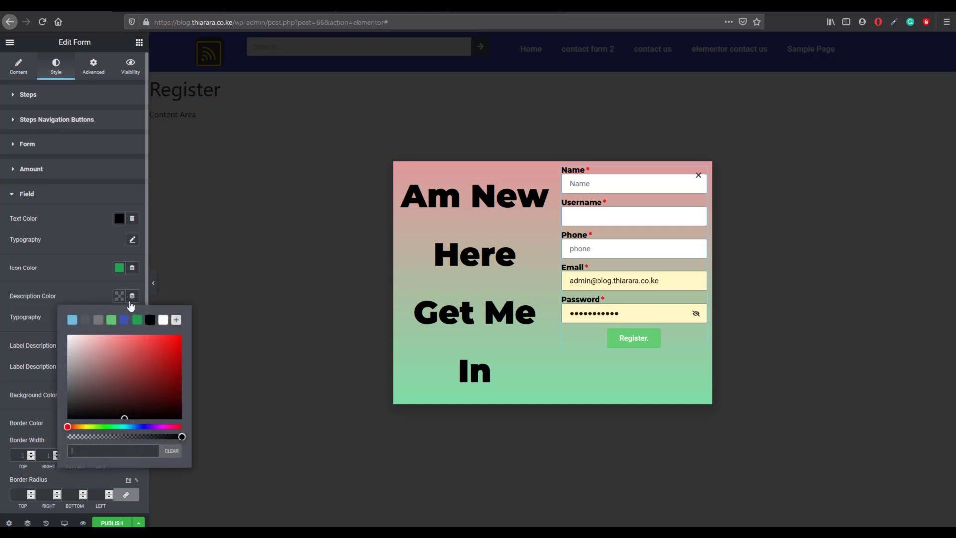
{"action": "left_click", "coordinate": [119, 267]}
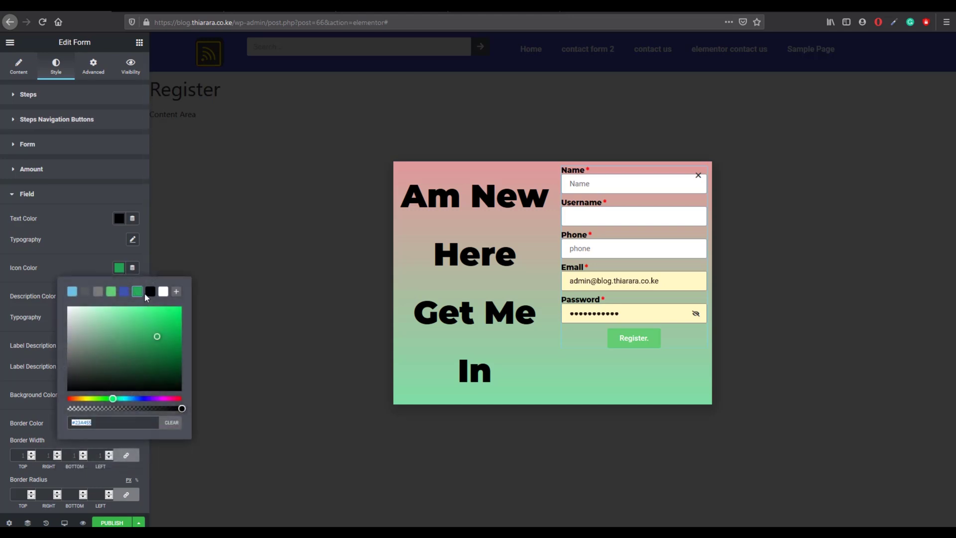
{"action": "left_click", "coordinate": [149, 291]}
{"action": "left_click", "coordinate": [107, 266]}
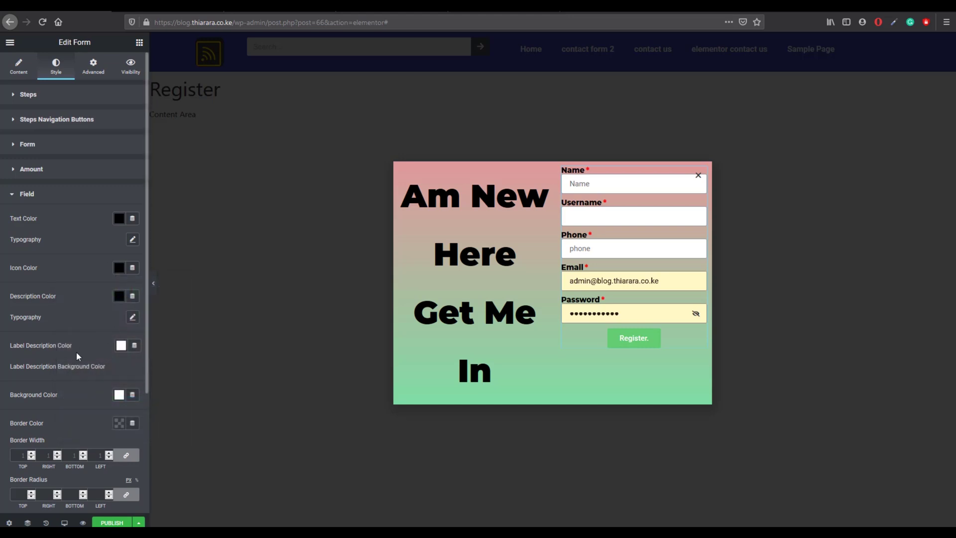
Step: Set the form field border colour to black
{"action": "scroll", "coordinate": [76, 358], "scroll_direction": "down", "scroll_amount": 1}
{"action": "scroll", "coordinate": [76, 360], "scroll_direction": "down", "scroll_amount": 2}
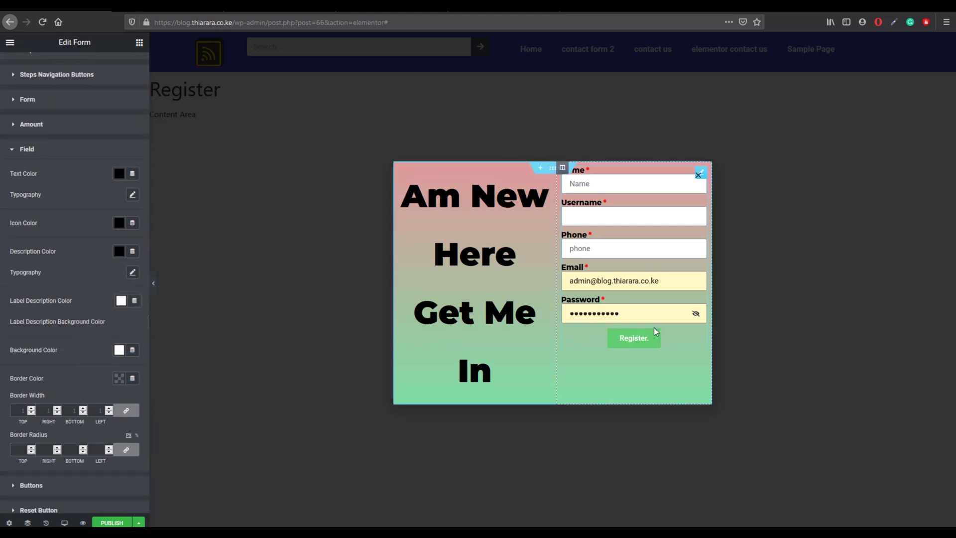
{"action": "left_click", "coordinate": [119, 378]}
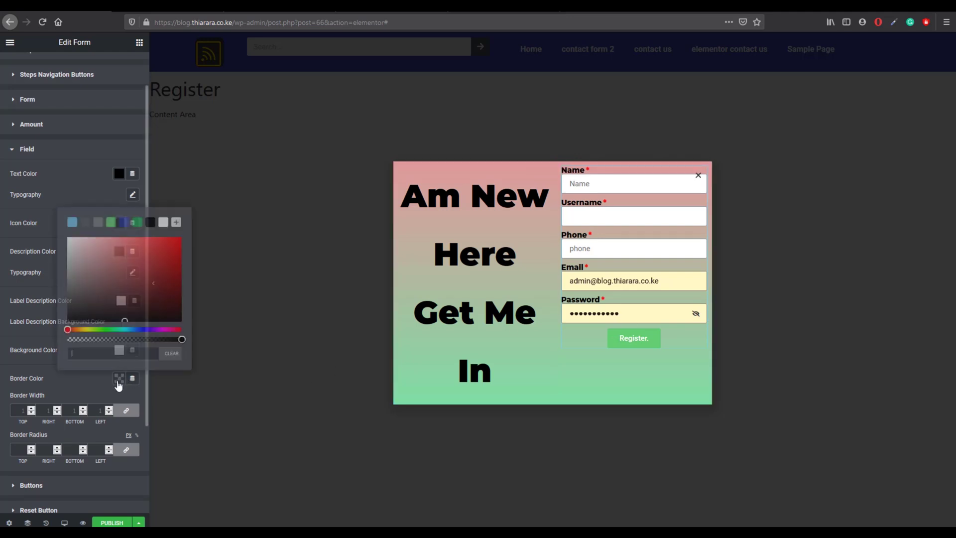
{"action": "left_click", "coordinate": [150, 223]}
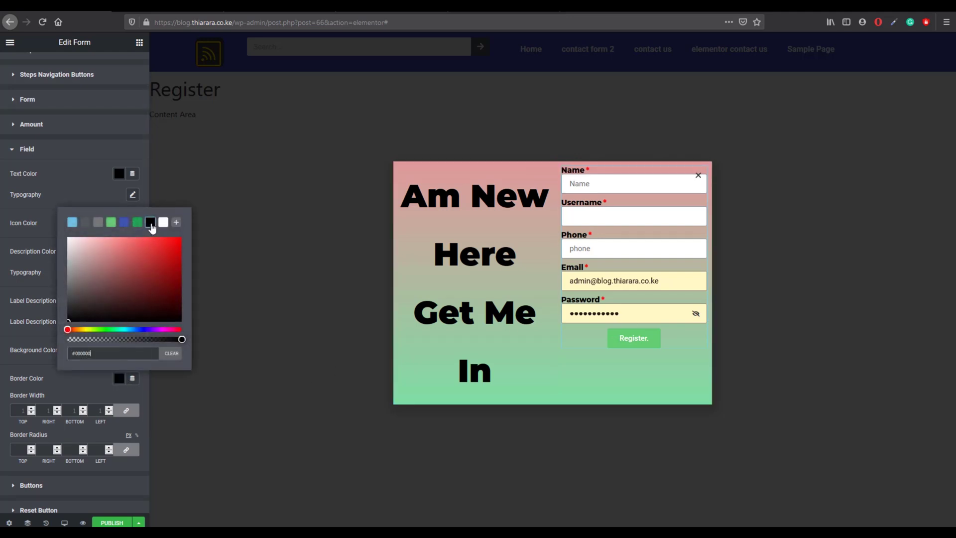
{"action": "left_click", "coordinate": [163, 223]}
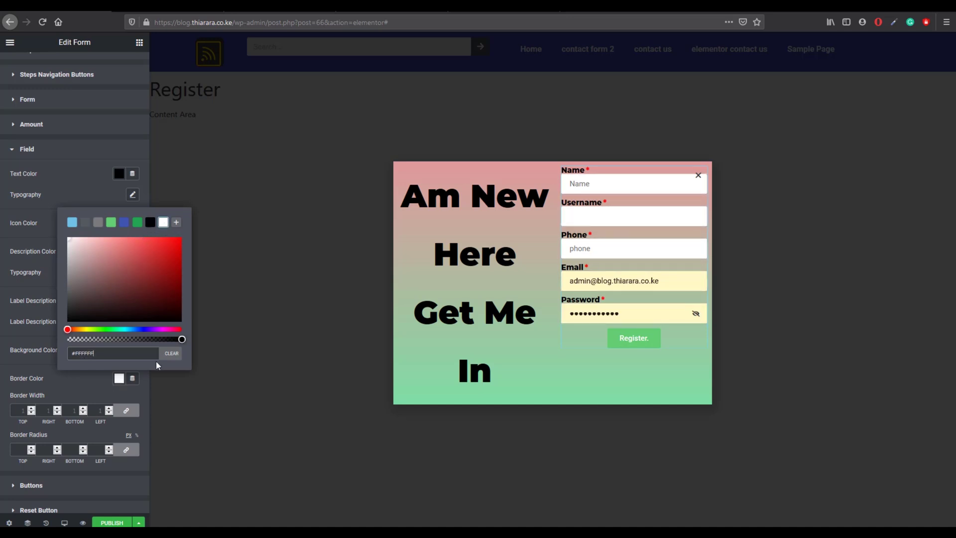
{"action": "left_click", "coordinate": [147, 224]}
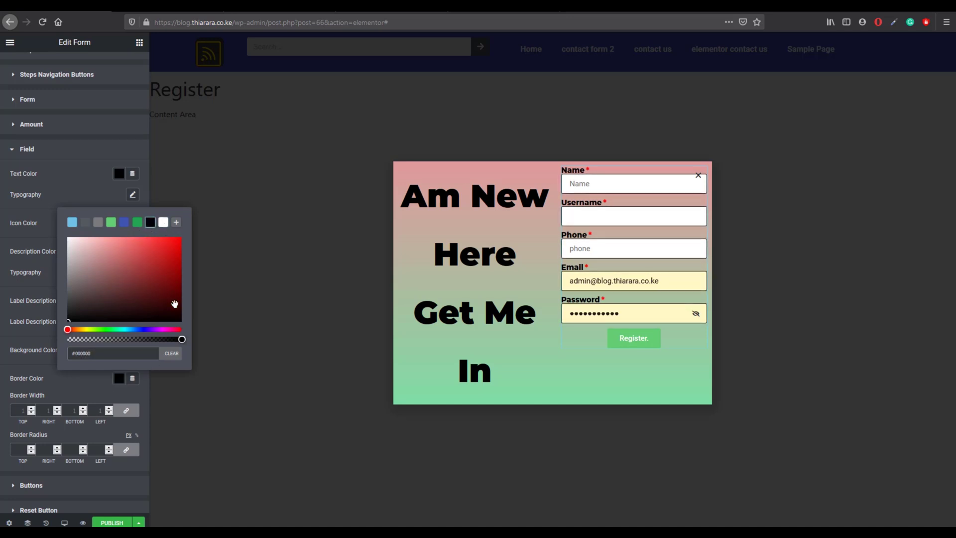
{"action": "left_click", "coordinate": [245, 383]}
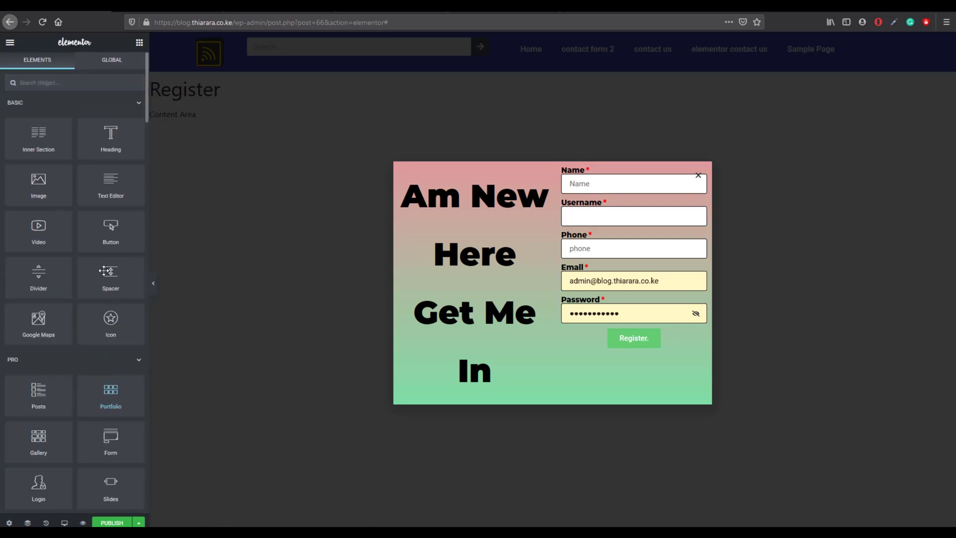
Step: Give the form fields a 3 px border width and a 50 border radius on all corners
{"action": "left_click", "coordinate": [591, 211]}
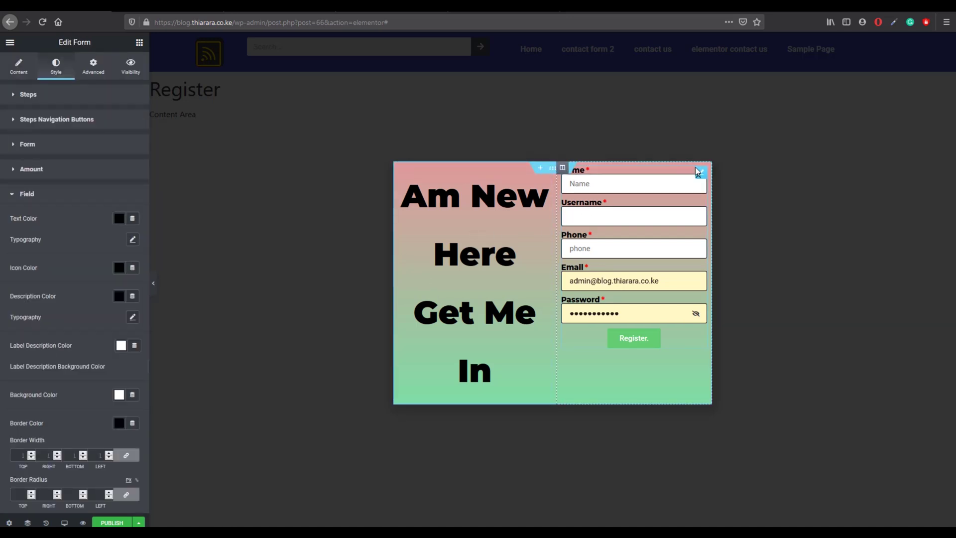
{"action": "scroll", "coordinate": [83, 399], "scroll_direction": "down", "scroll_amount": 2}
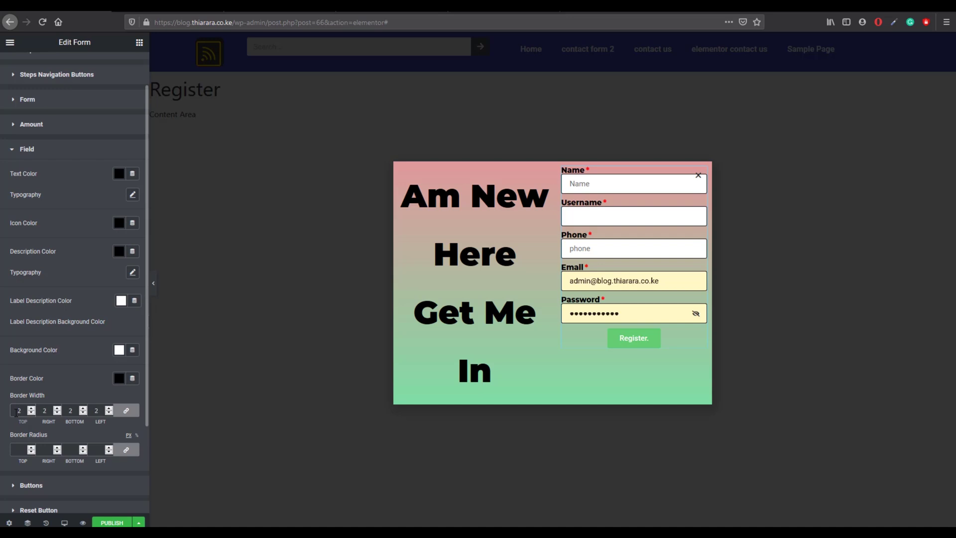
{"action": "key", "text": "Up"}
{"action": "key", "text": "Up"}
{"action": "key", "text": "Up"}
{"action": "key", "text": "Down"}
{"action": "key", "text": "Down"}
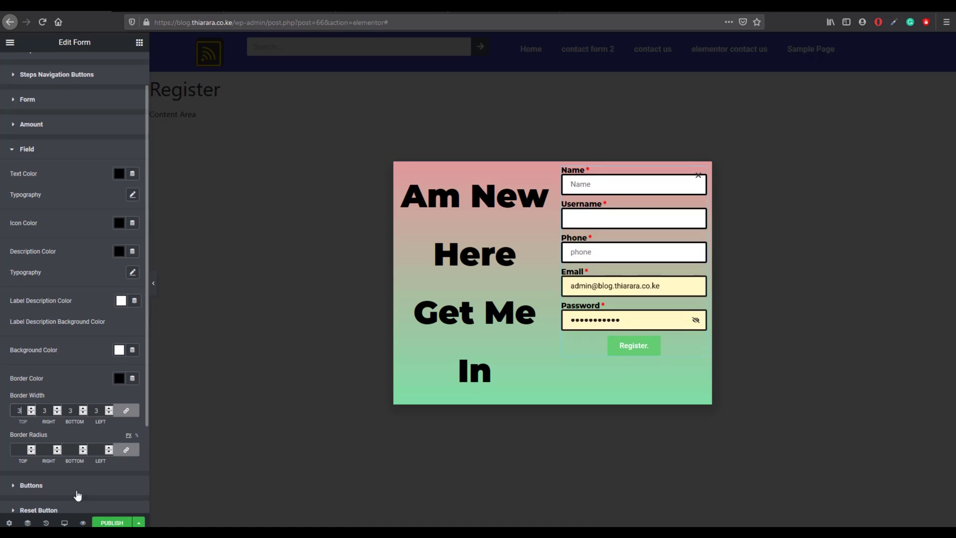
{"action": "left_click", "coordinate": [24, 451]}
{"action": "type", "text": "50"}
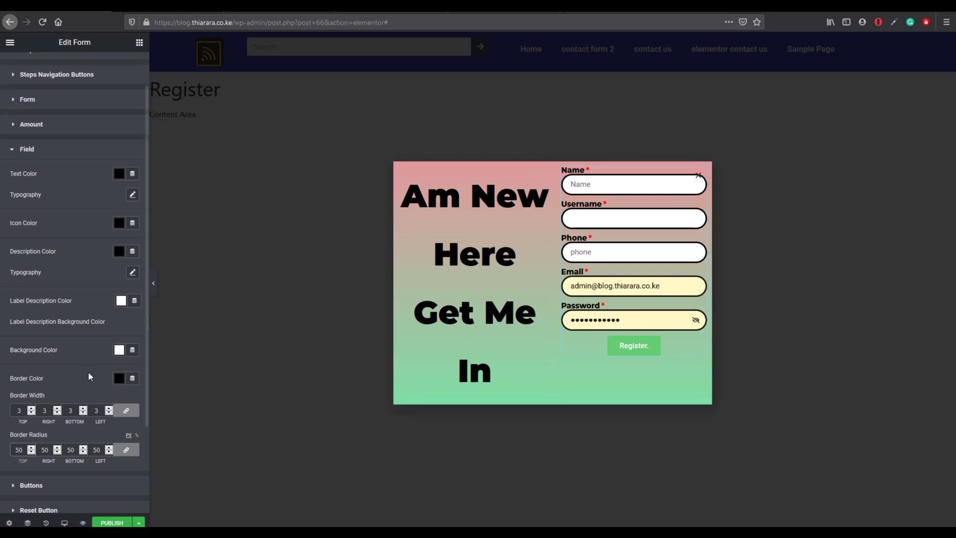
{"action": "scroll", "coordinate": [89, 371], "scroll_direction": "down", "scroll_amount": 1}
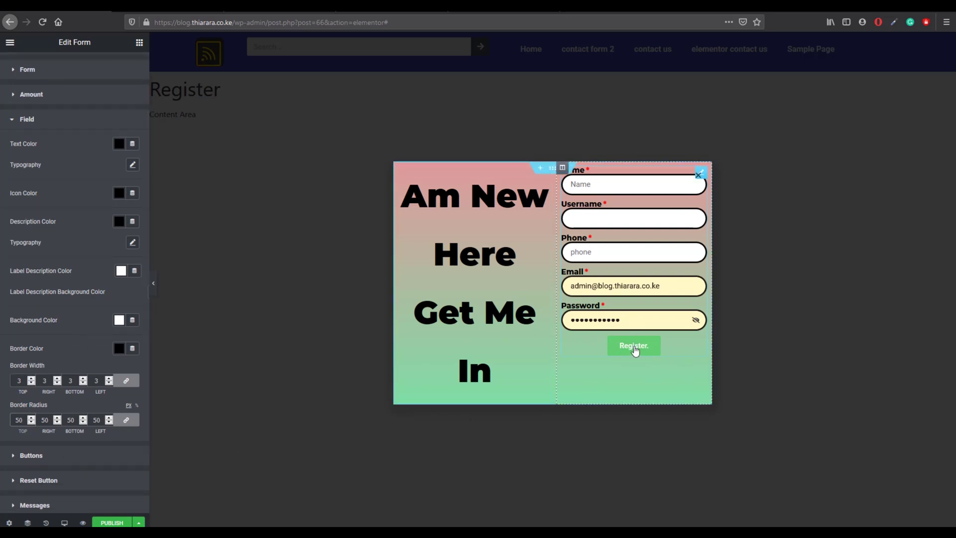
Step: Set the Register button's normal background colour to black
{"action": "left_click", "coordinate": [21, 455]}
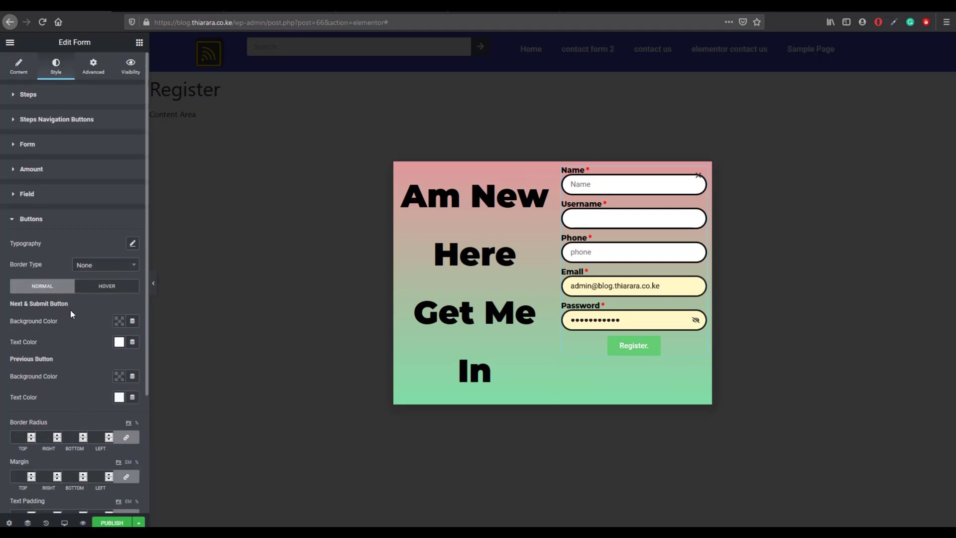
{"action": "left_click", "coordinate": [119, 321]}
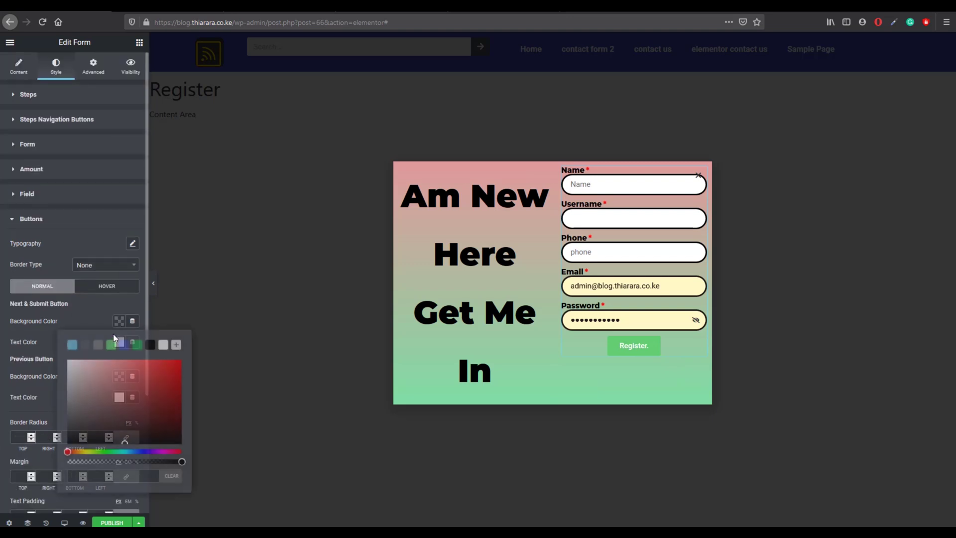
{"action": "left_click", "coordinate": [150, 344]}
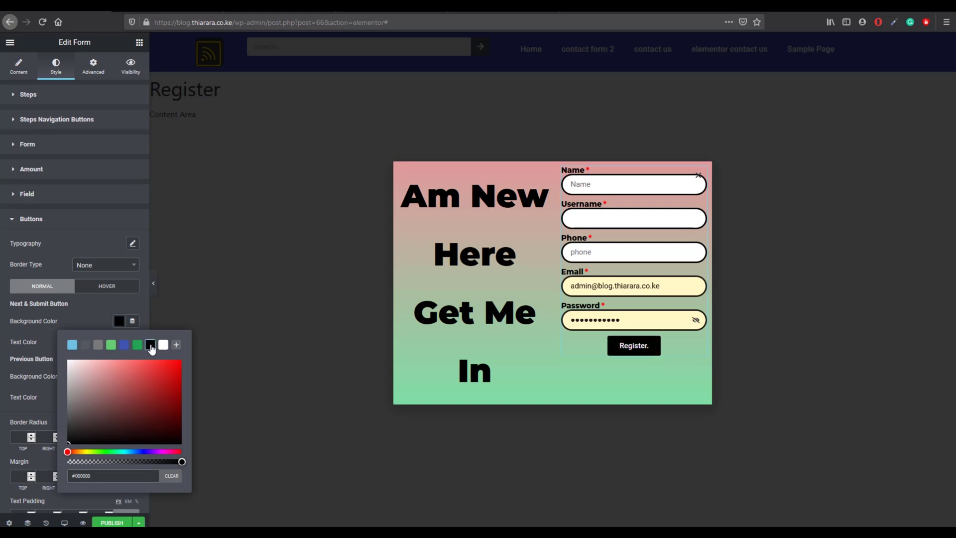
{"action": "left_click", "coordinate": [91, 315]}
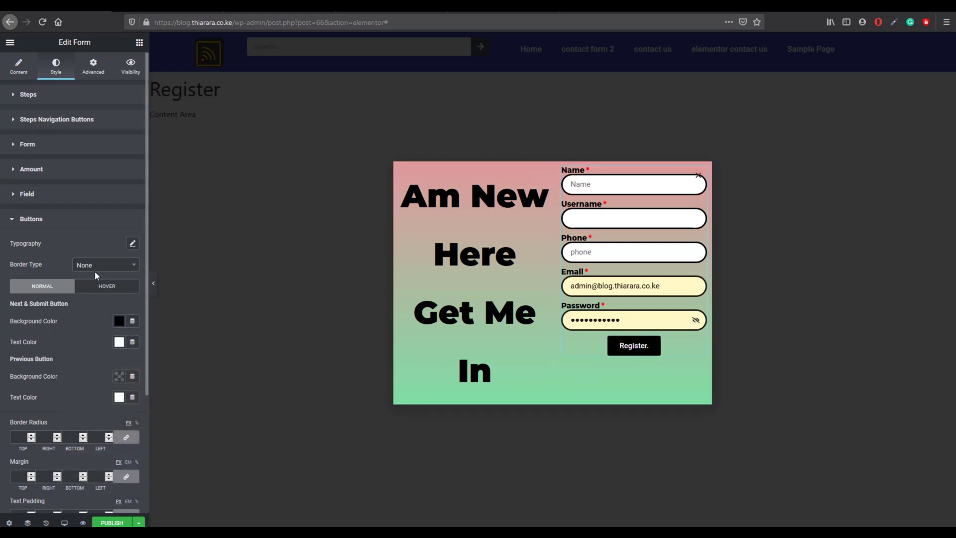
Step: On hover, give the Register button a red background and black text
{"action": "left_click", "coordinate": [105, 289]}
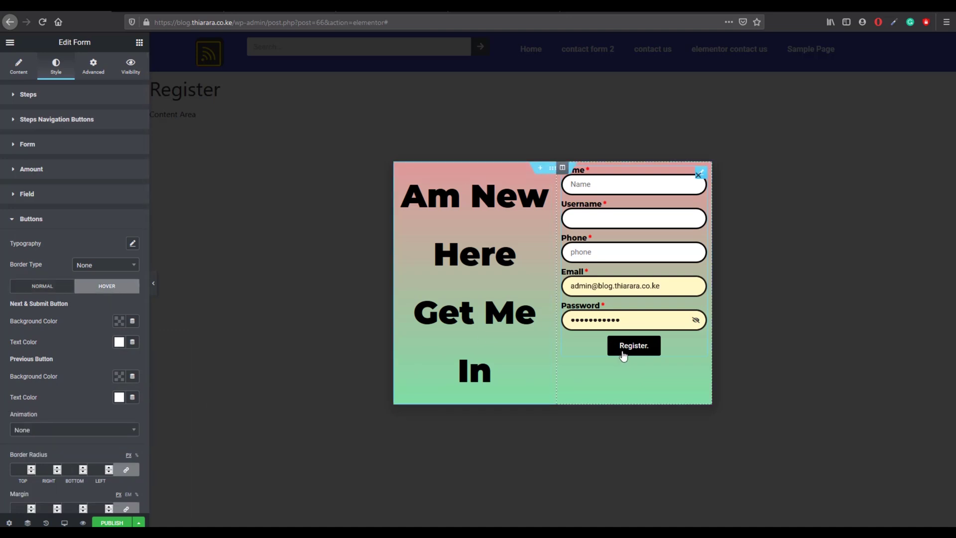
{"action": "left_click", "coordinate": [119, 342]}
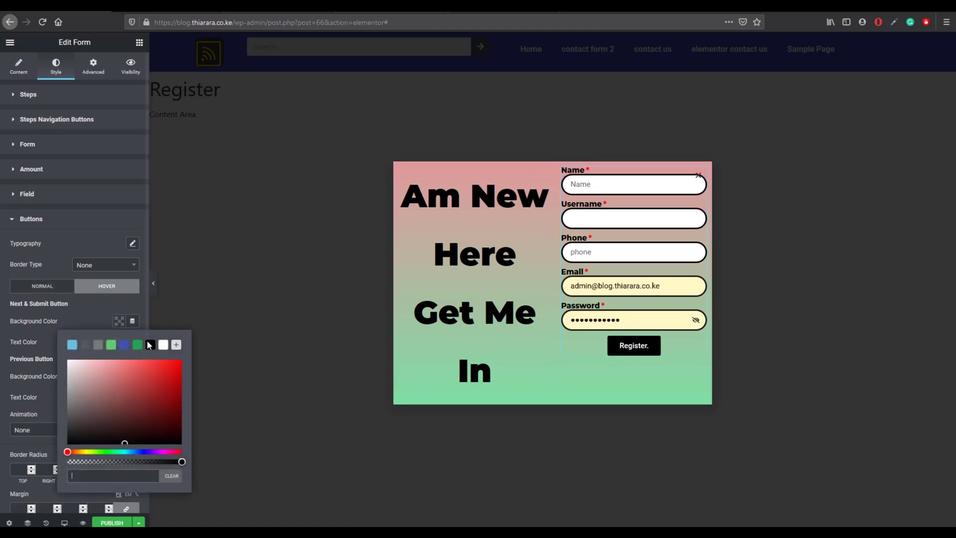
{"action": "left_click", "coordinate": [150, 357]}
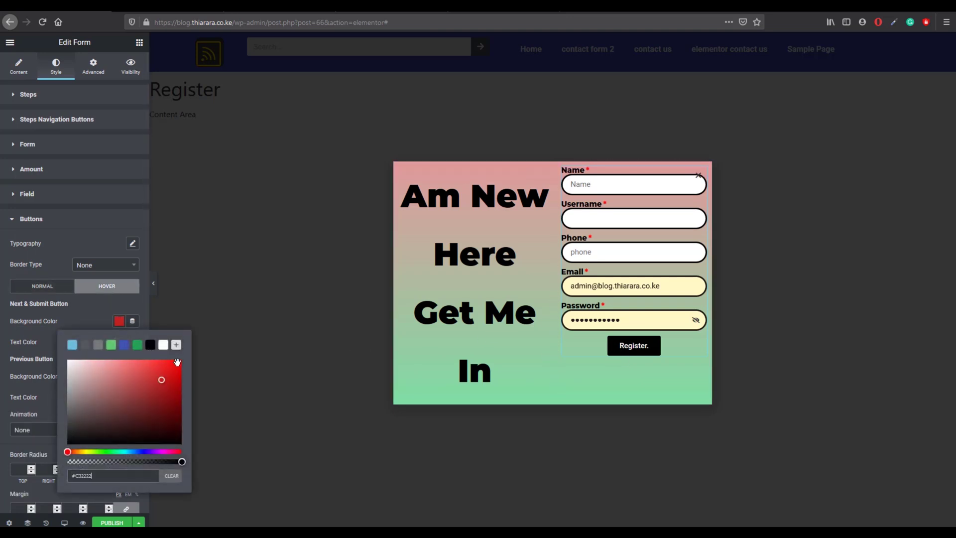
{"action": "left_click", "coordinate": [82, 312]}
{"action": "left_click", "coordinate": [119, 342]}
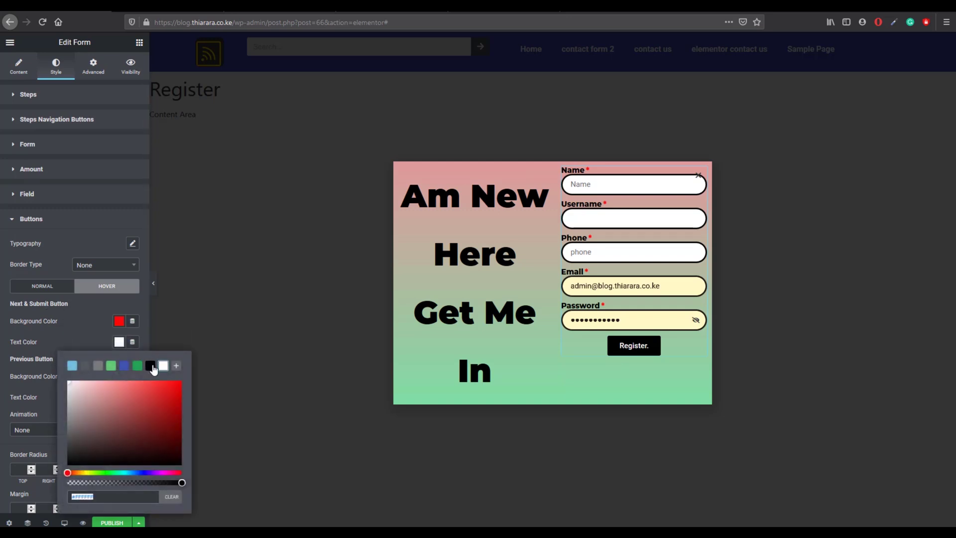
{"action": "left_click", "coordinate": [150, 365]}
{"action": "left_click", "coordinate": [94, 344]}
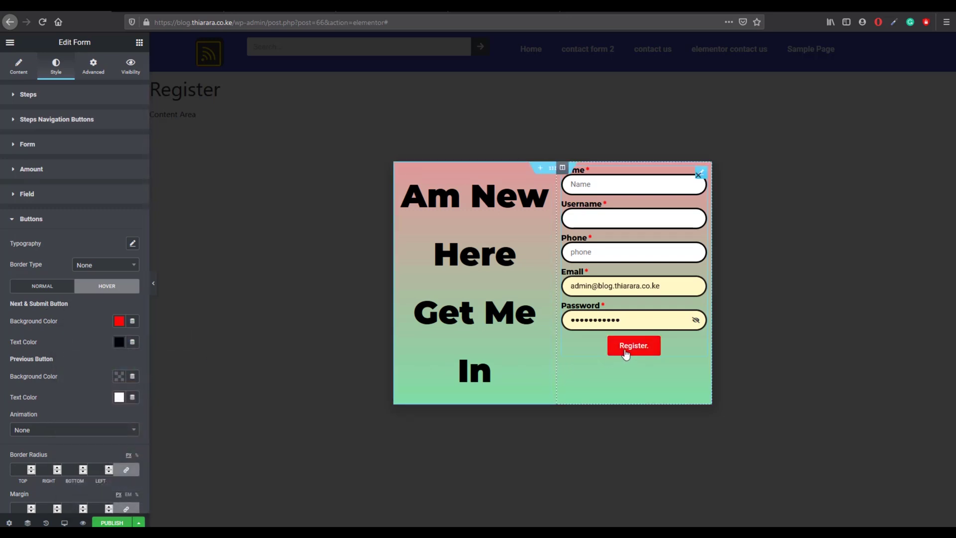
{"action": "scroll", "coordinate": [96, 378], "scroll_direction": "down", "scroll_amount": 1}
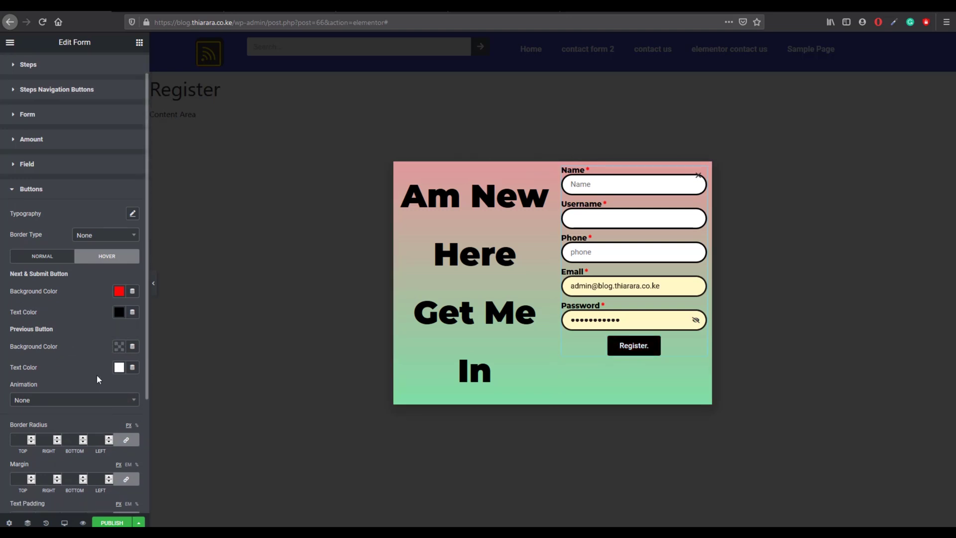
{"action": "scroll", "coordinate": [76, 351], "scroll_direction": "down", "scroll_amount": 3}
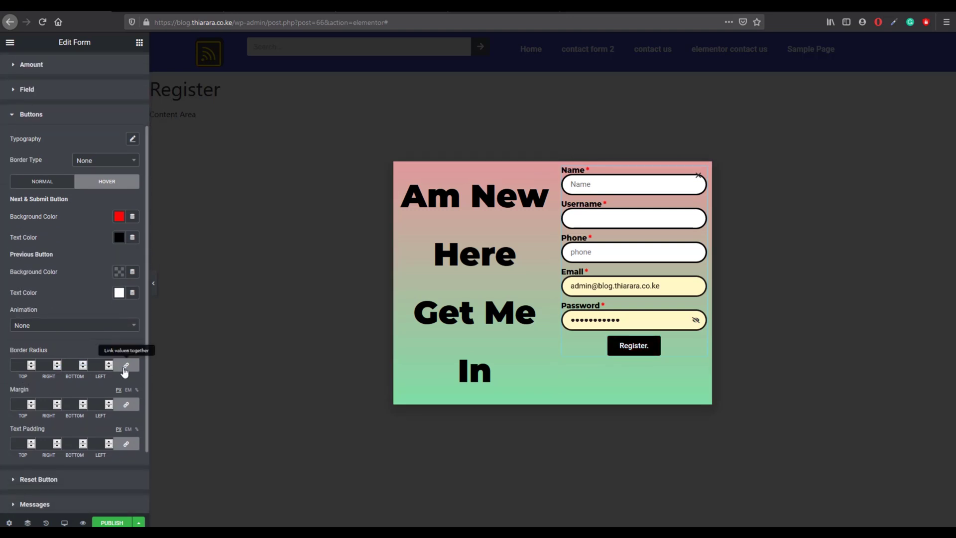
Step: Unlink the Register button's corner radius and set uneven corners (20, 2, 50, 20)
{"action": "left_click", "coordinate": [126, 366]}
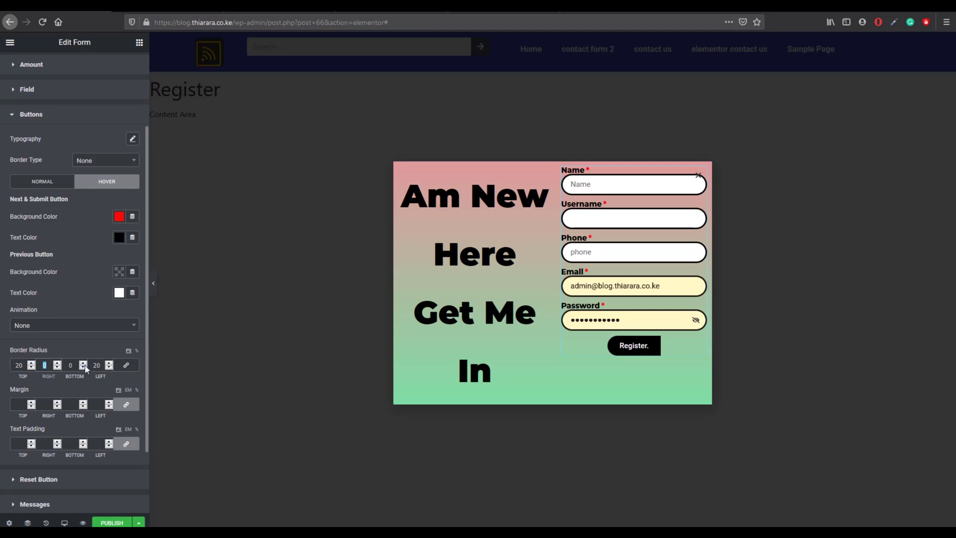
{"action": "type", "text": "30"}
{"action": "left_click", "coordinate": [69, 367]}
{"action": "left_click", "coordinate": [48, 365]}
{"action": "type", "text": "2"}
Step: Set the form's success message colour to black
{"action": "left_click", "coordinate": [92, 503]}
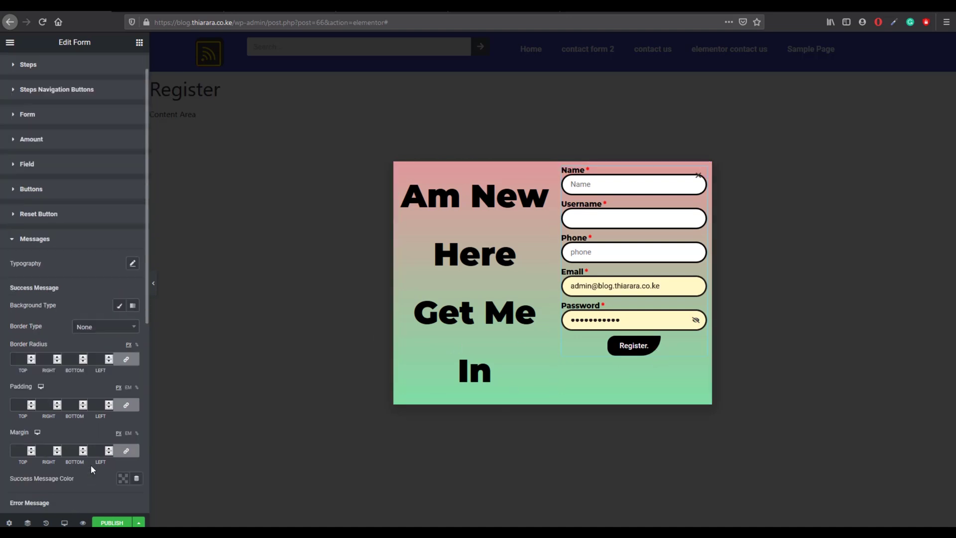
{"action": "scroll", "coordinate": [115, 458], "scroll_direction": "down", "scroll_amount": 1}
{"action": "left_click", "coordinate": [124, 449]}
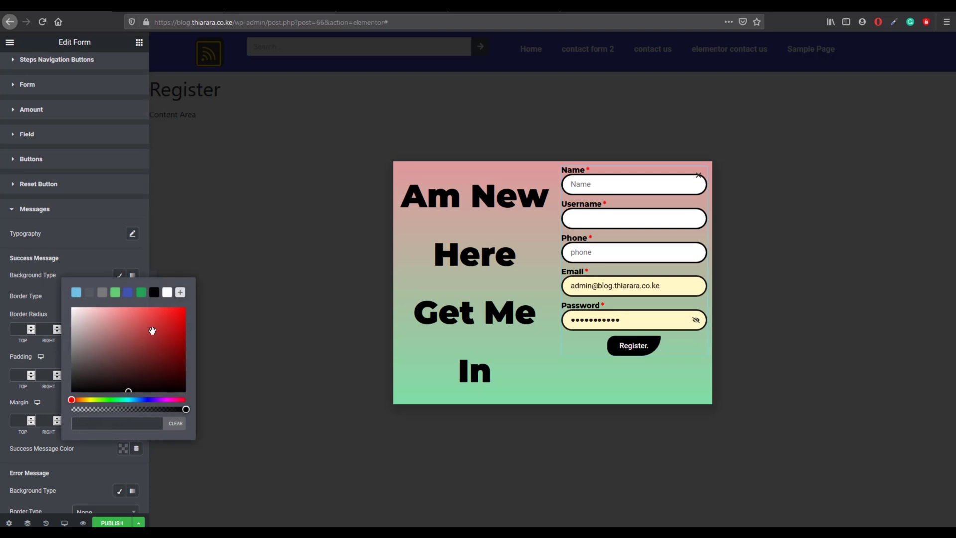
{"action": "left_click", "coordinate": [154, 293]}
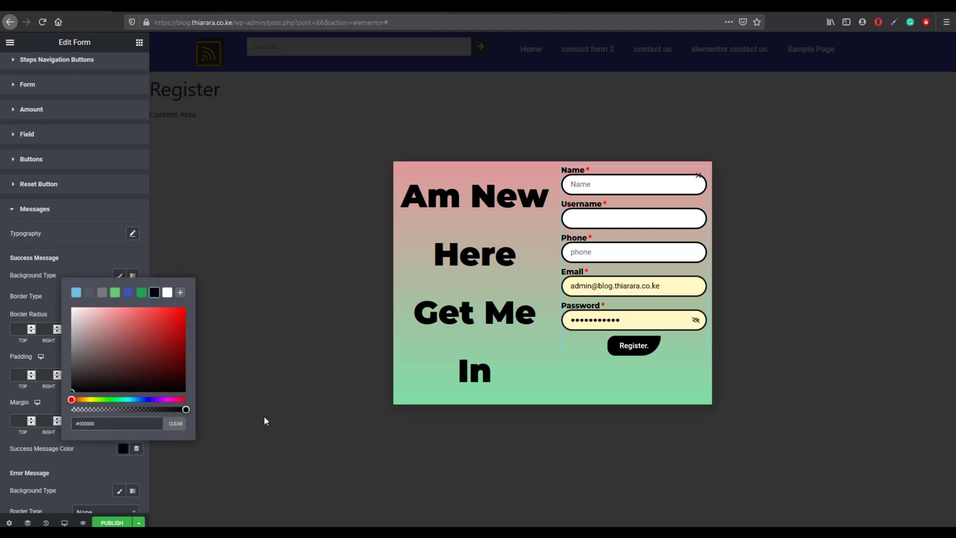
{"action": "left_click", "coordinate": [193, 437]}
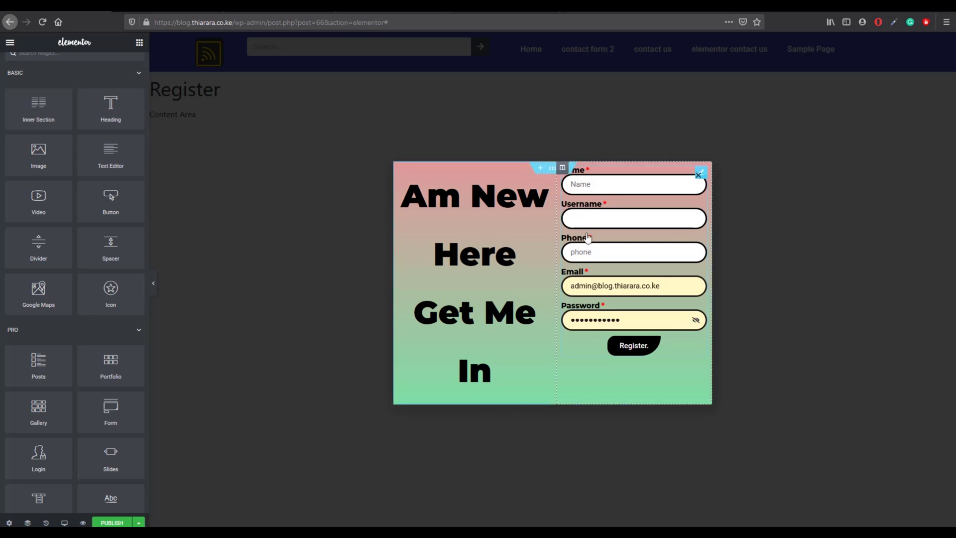
Step: Add a Heading widget above the registration fields, deleting a misplaced first attempt
{"action": "left_click_drag", "start_coordinate": [110, 107], "coordinate": [477, 167]}
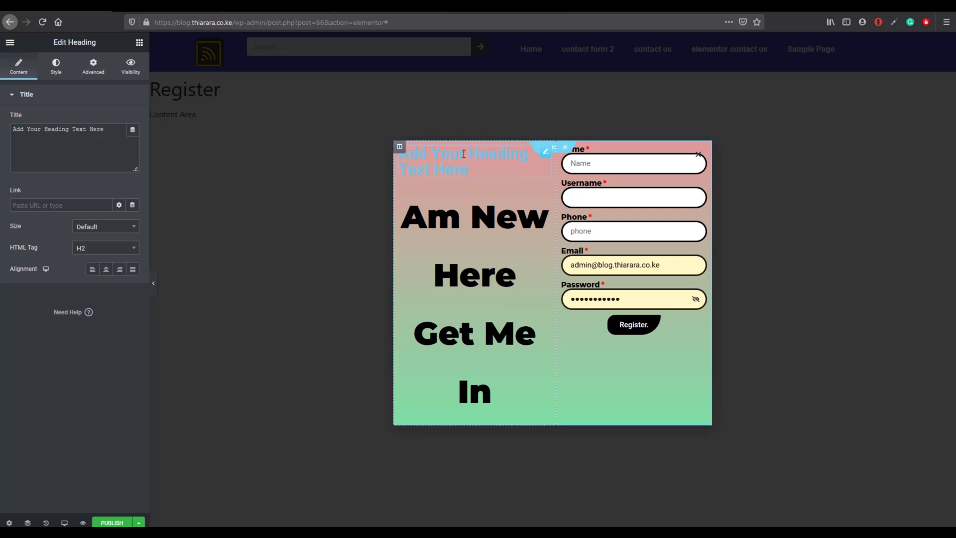
{"action": "right_click", "coordinate": [471, 164]}
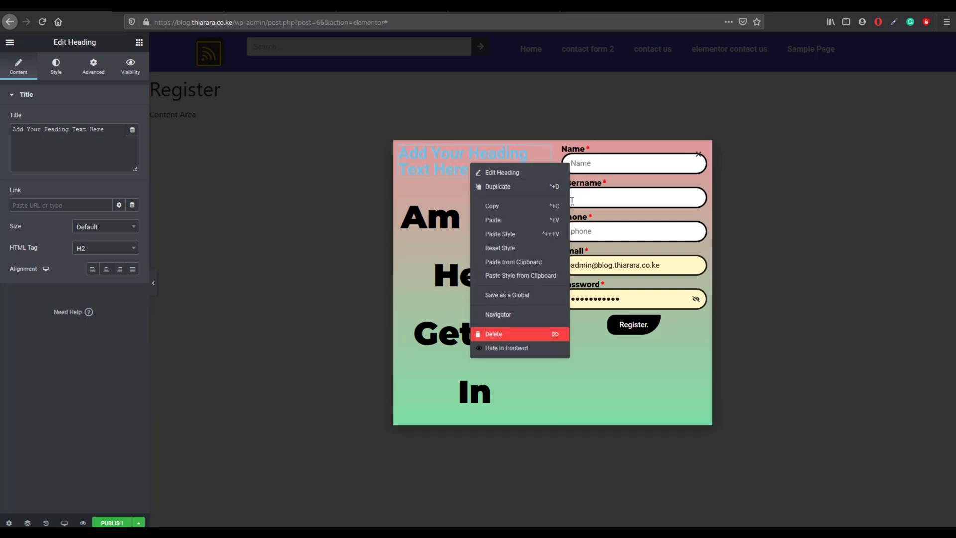
{"action": "left_click", "coordinate": [487, 332]}
{"action": "left_click_drag", "start_coordinate": [110, 136], "coordinate": [609, 168]}
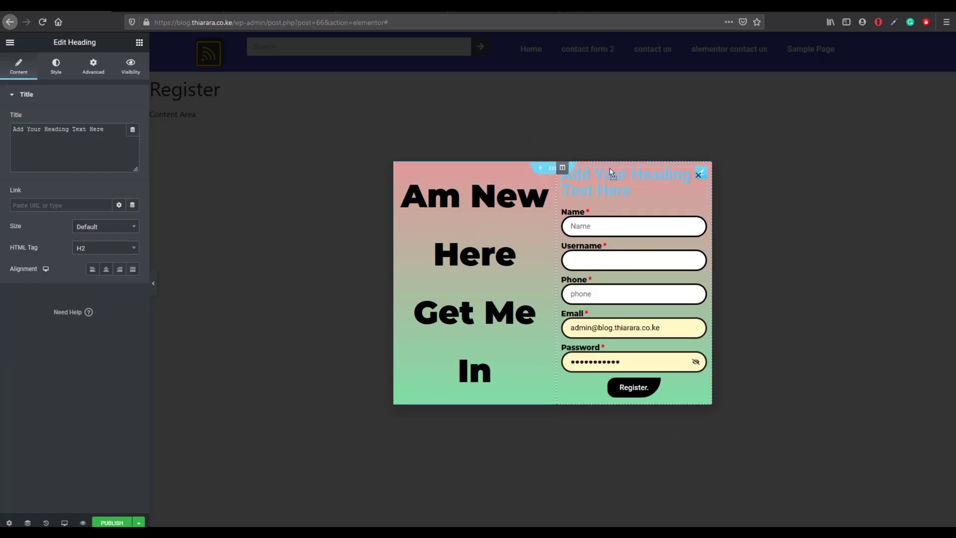
Step: Retitle the heading 'Register form' and centre-align it
{"action": "left_click_drag", "start_coordinate": [104, 129], "coordinate": [12, 129]}
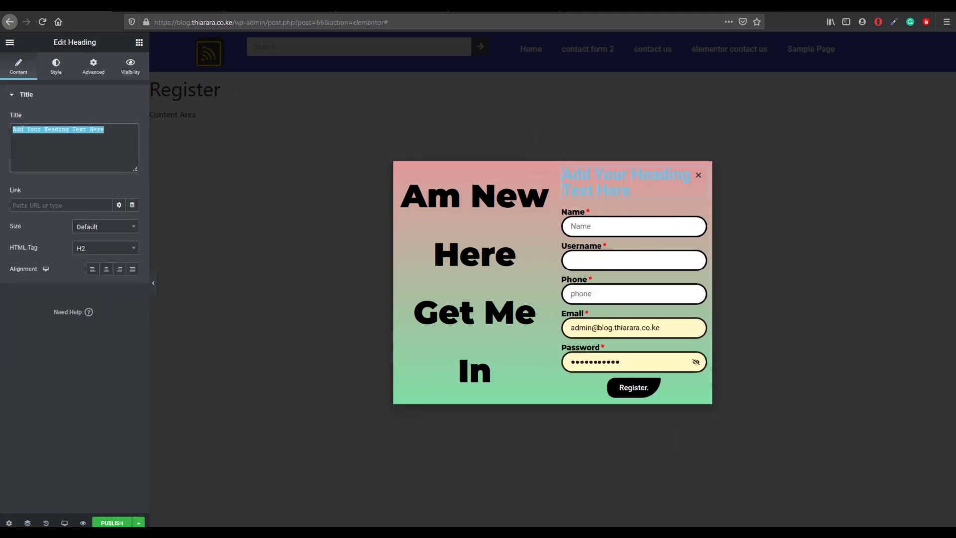
{"action": "type", "text": "Re"}
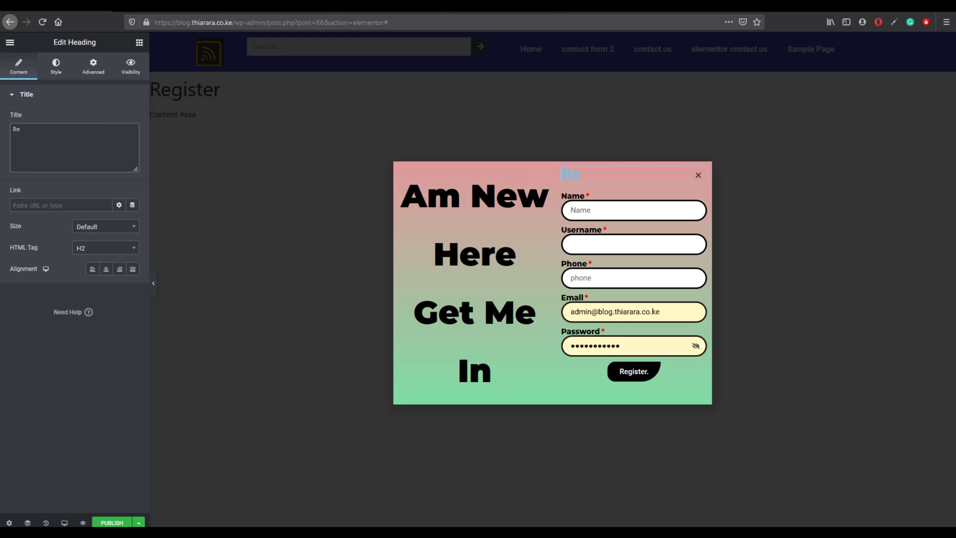
{"action": "type", "text": "gister form"}
{"action": "left_click", "coordinate": [106, 269]}
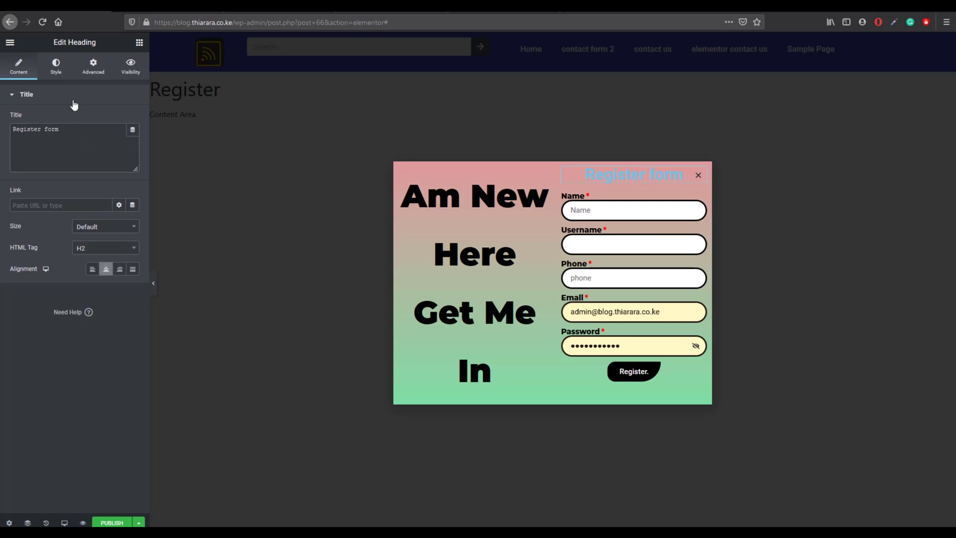
{"action": "left_click", "coordinate": [56, 67]}
{"action": "left_click", "coordinate": [119, 119]}
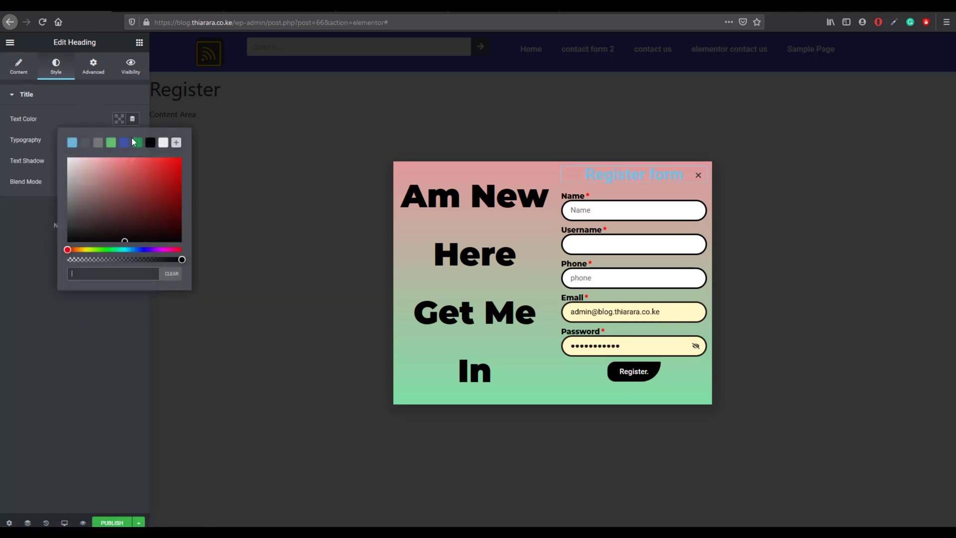
Step: Make the Register form heading black in Montserrat at a larger size
{"action": "left_click", "coordinate": [143, 144]}
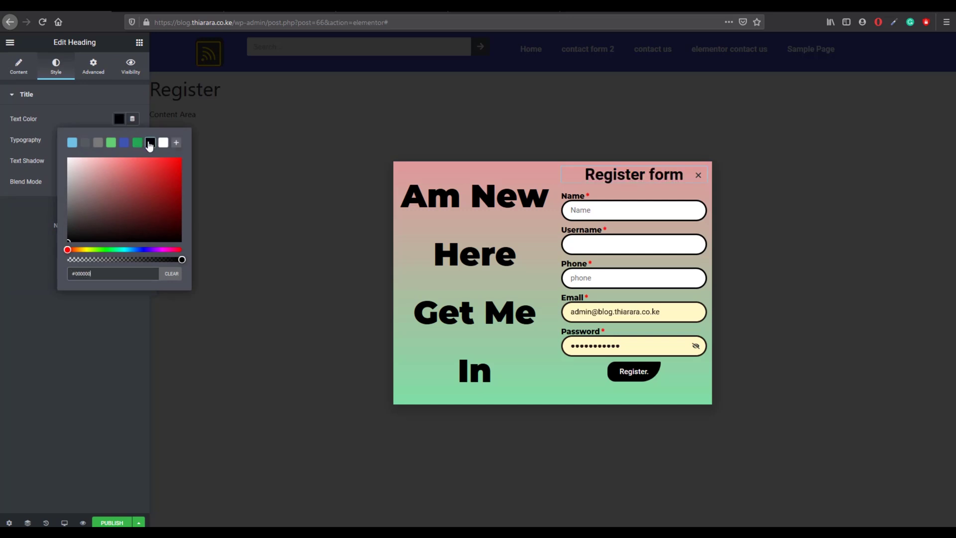
{"action": "left_click", "coordinate": [94, 97]}
{"action": "left_click", "coordinate": [79, 93]}
{"action": "left_click", "coordinate": [132, 139]}
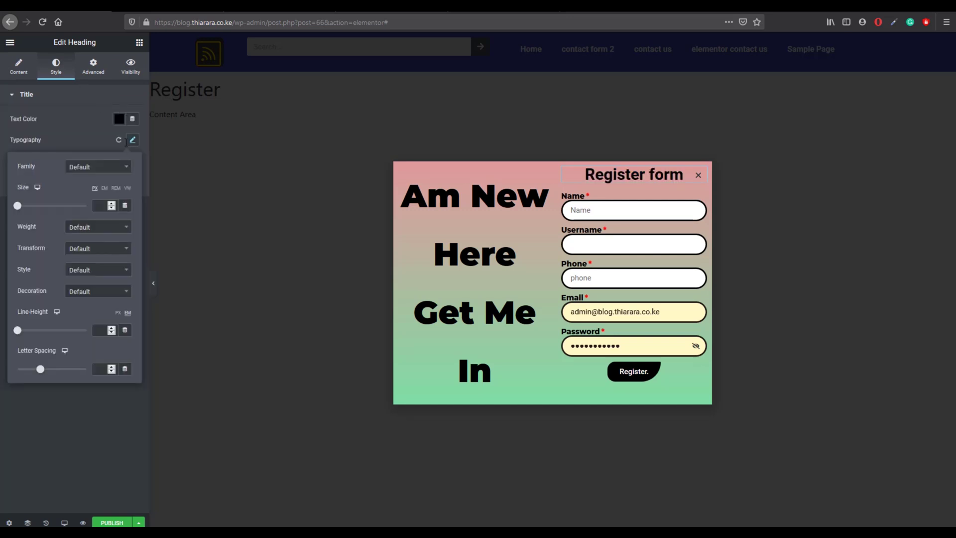
{"action": "left_click", "coordinate": [89, 172]}
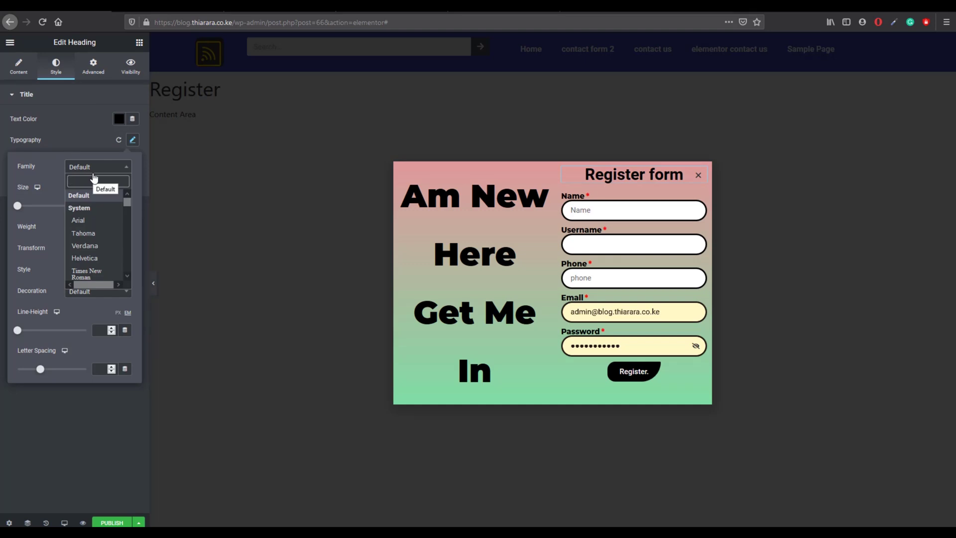
{"action": "type", "text": "mon"}
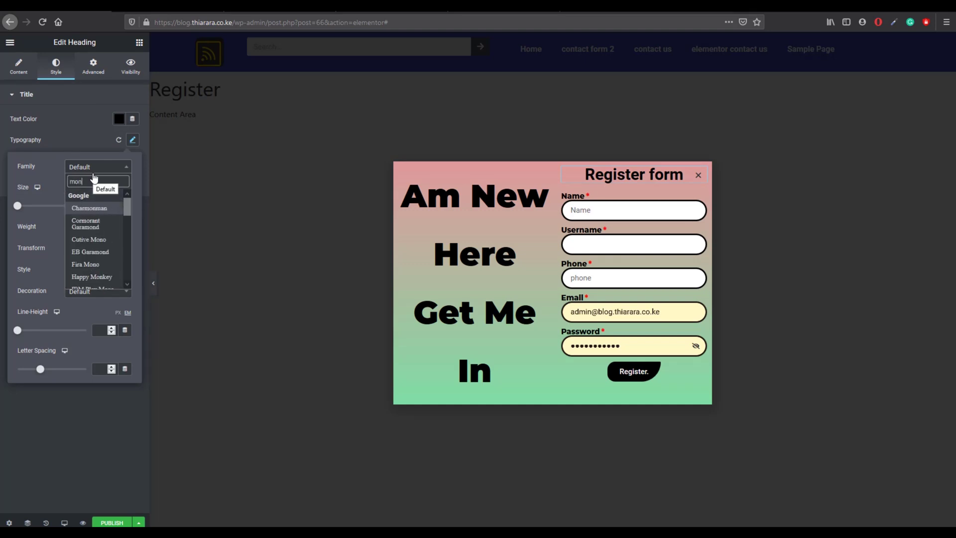
{"action": "type", "text": "t"}
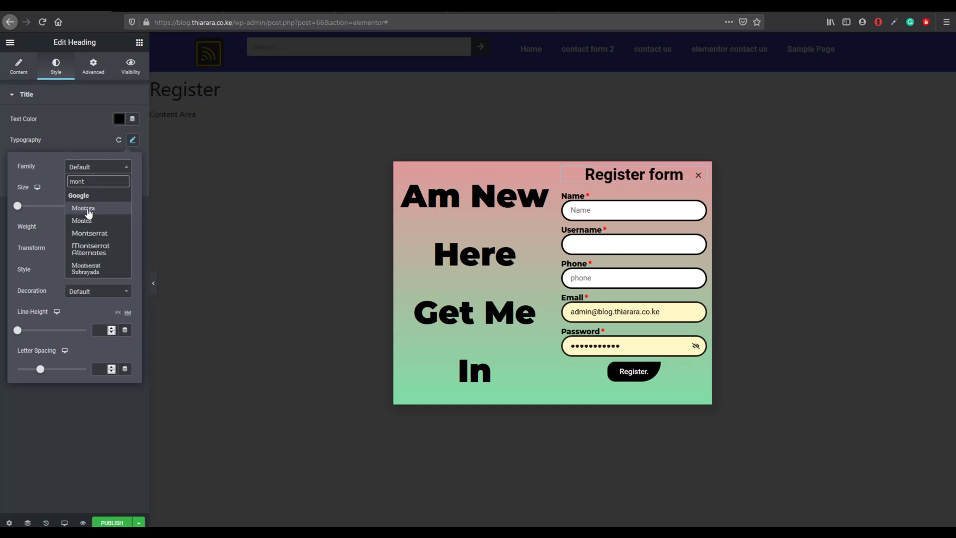
{"action": "left_click", "coordinate": [87, 238]}
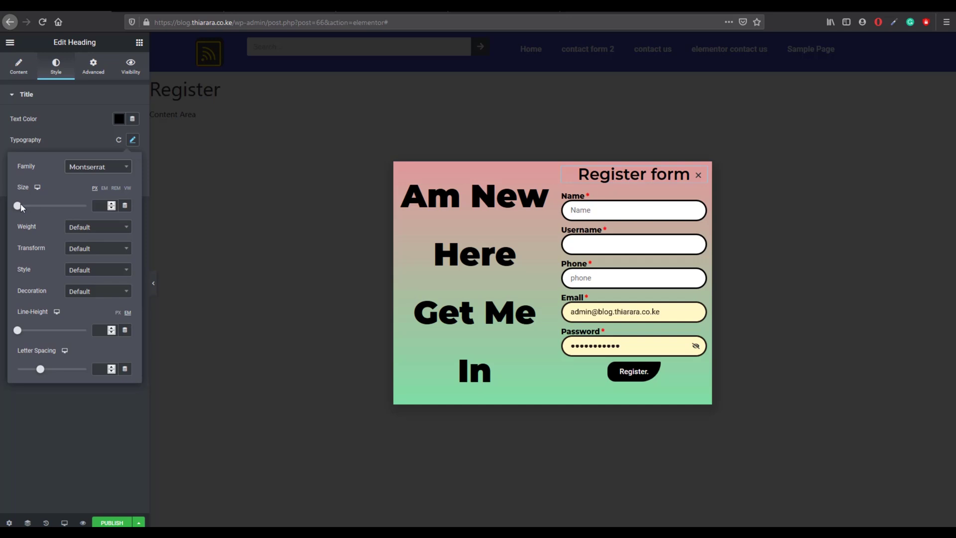
{"action": "left_click_drag", "start_coordinate": [20, 205], "coordinate": [31, 206]}
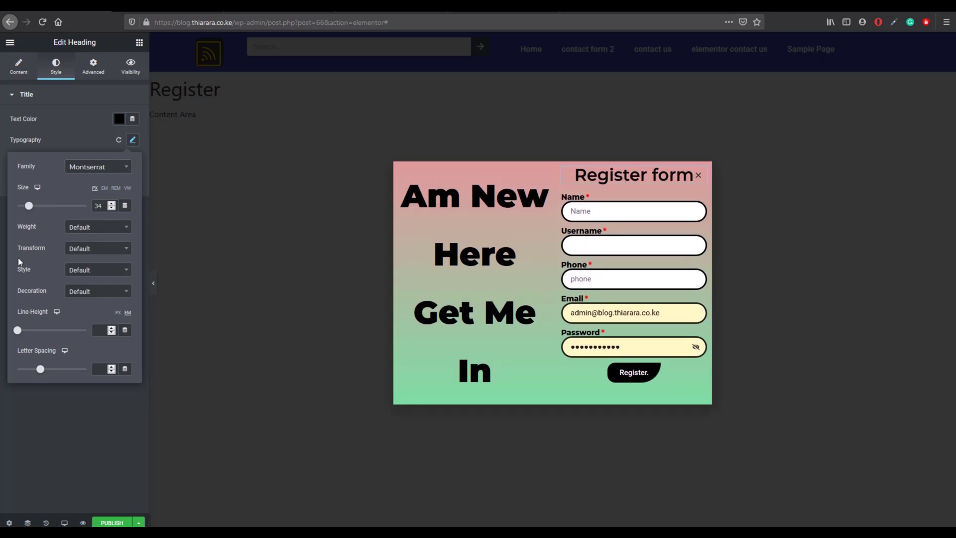
Step: Set the heading to weight 900, capitalized, default style, and underlined
{"action": "left_click", "coordinate": [78, 230]}
{"action": "left_click", "coordinate": [104, 300]}
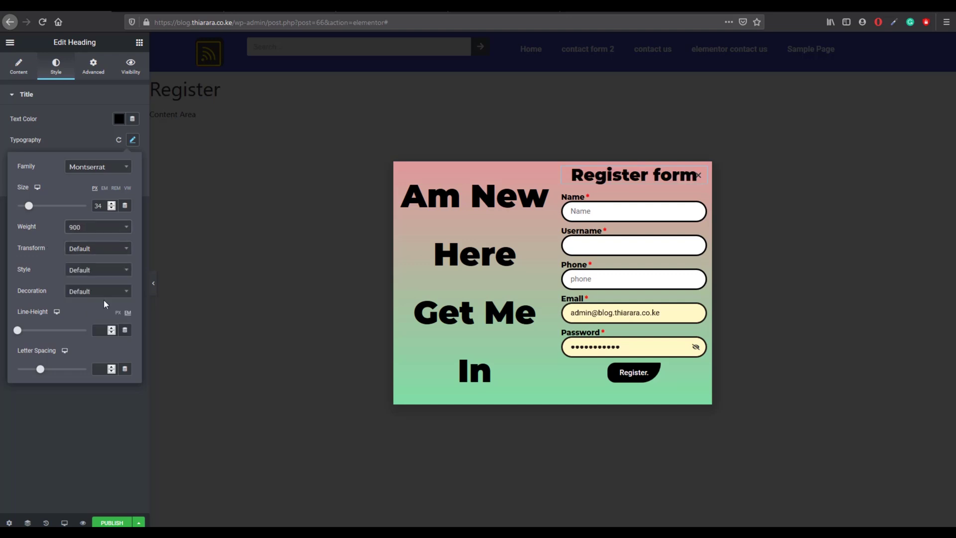
{"action": "left_click", "coordinate": [89, 250]}
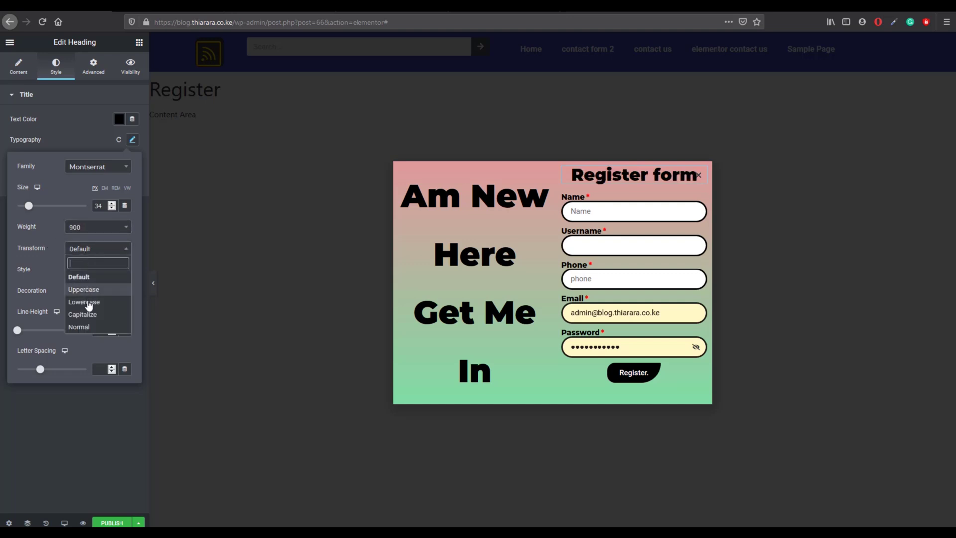
{"action": "left_click", "coordinate": [83, 303]}
{"action": "left_click", "coordinate": [96, 277]}
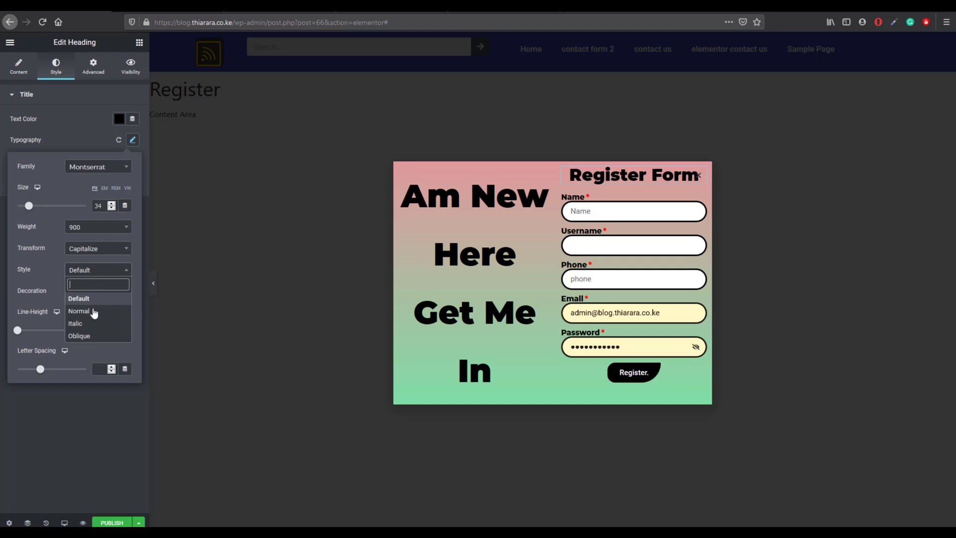
{"action": "left_click", "coordinate": [97, 278]}
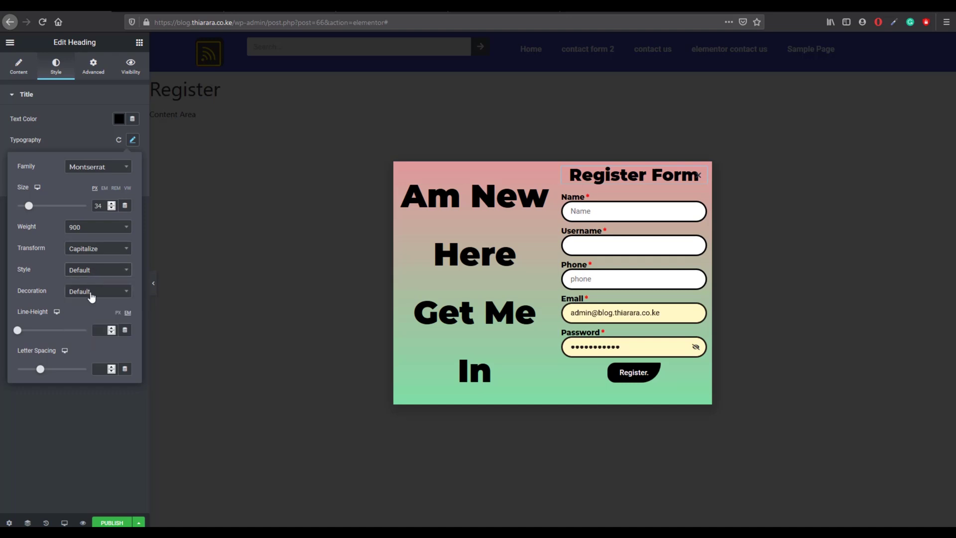
{"action": "left_click", "coordinate": [89, 294]}
{"action": "left_click", "coordinate": [95, 332]}
Step: In the mobile preview, set the Am New Here Get Me In heading size to 20 px
{"action": "left_click", "coordinate": [65, 522]}
{"action": "left_click", "coordinate": [73, 499]}
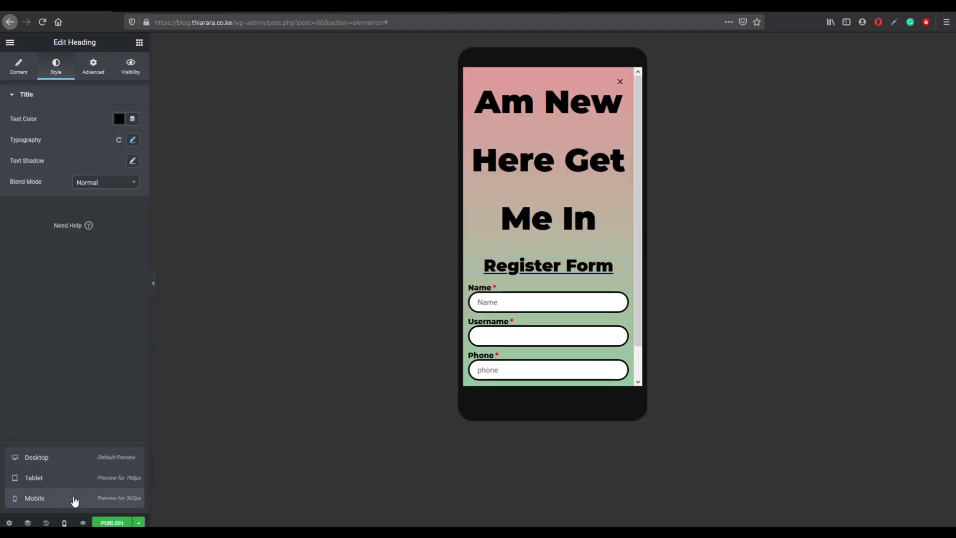
{"action": "scroll", "coordinate": [523, 269], "scroll_direction": "down", "scroll_amount": 3}
{"action": "scroll", "coordinate": [527, 249], "scroll_direction": "up", "scroll_amount": 3}
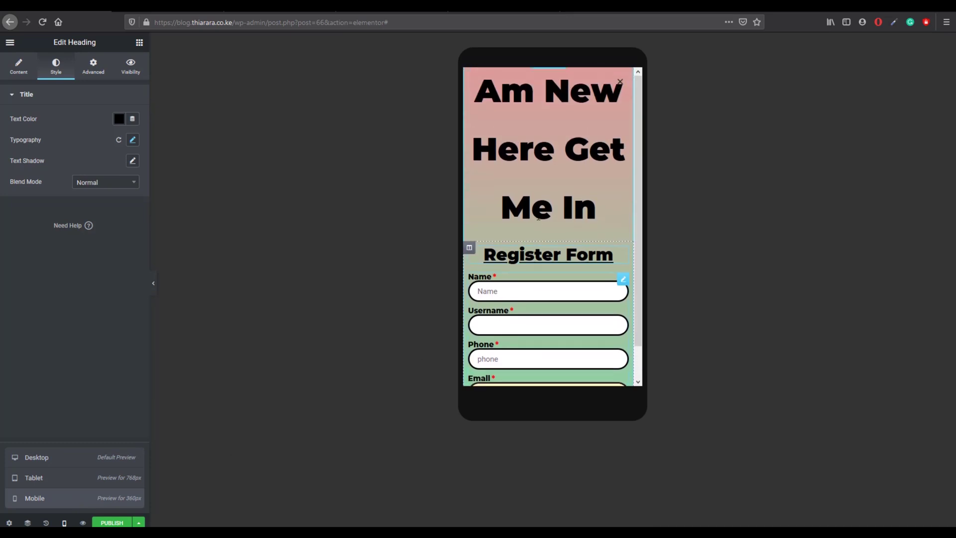
{"action": "scroll", "coordinate": [540, 210], "scroll_direction": "down", "scroll_amount": 3}
{"action": "scroll", "coordinate": [540, 209], "scroll_direction": "up", "scroll_amount": 3}
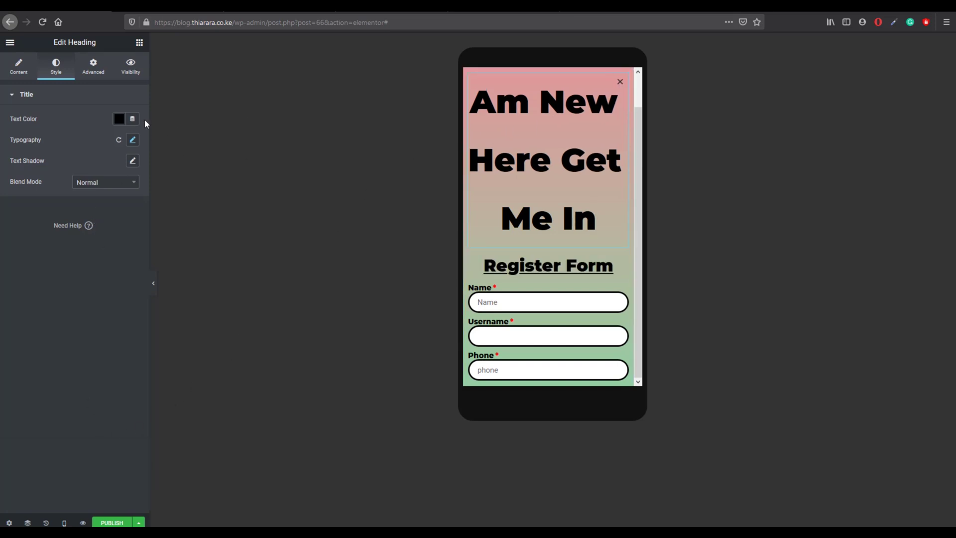
{"action": "left_click", "coordinate": [132, 140]}
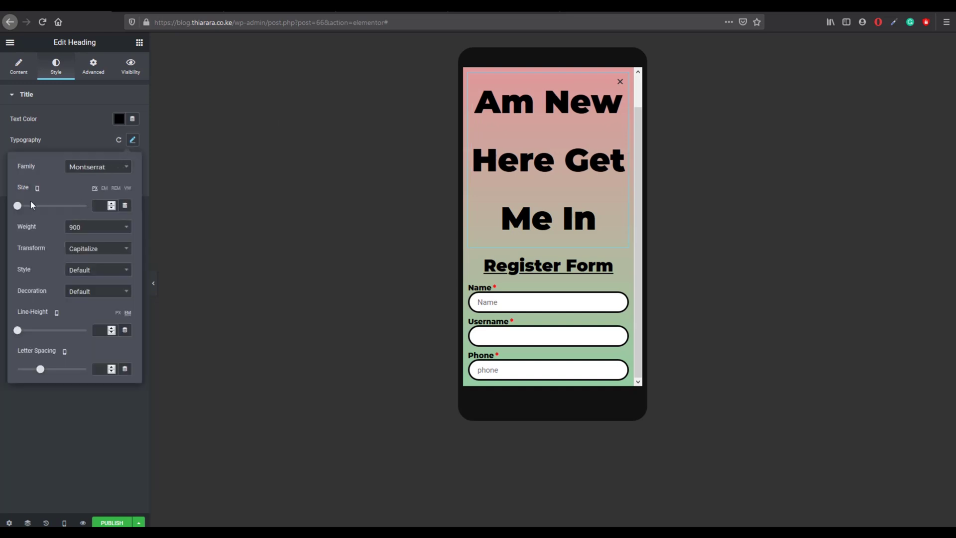
{"action": "mouse_move", "coordinate": [17, 205]}
{"action": "left_mouse_down"}
{"action": "mouse_move", "coordinate": [30, 206]}
{"action": "mouse_move", "coordinate": [25, 213]}
{"action": "left_mouse_up"}
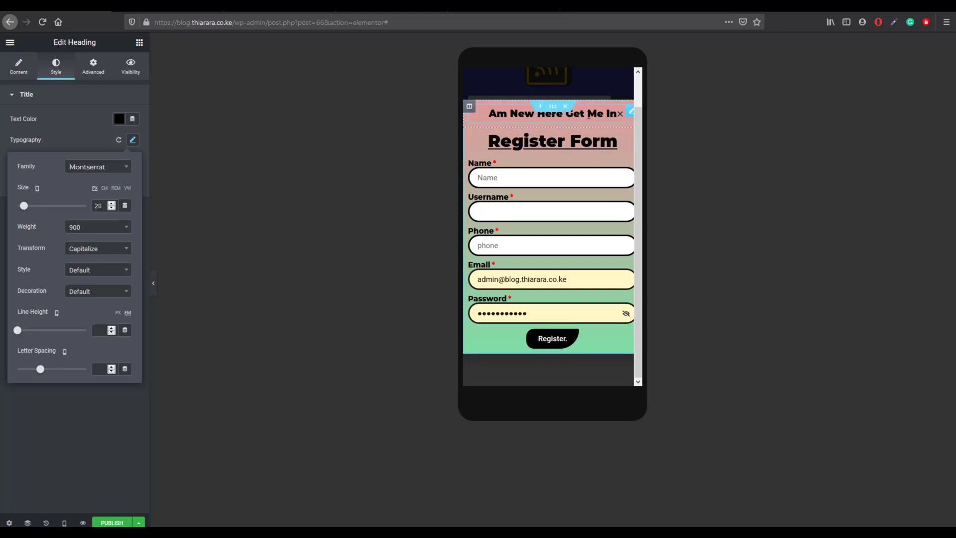
{"action": "left_click", "coordinate": [621, 115]}
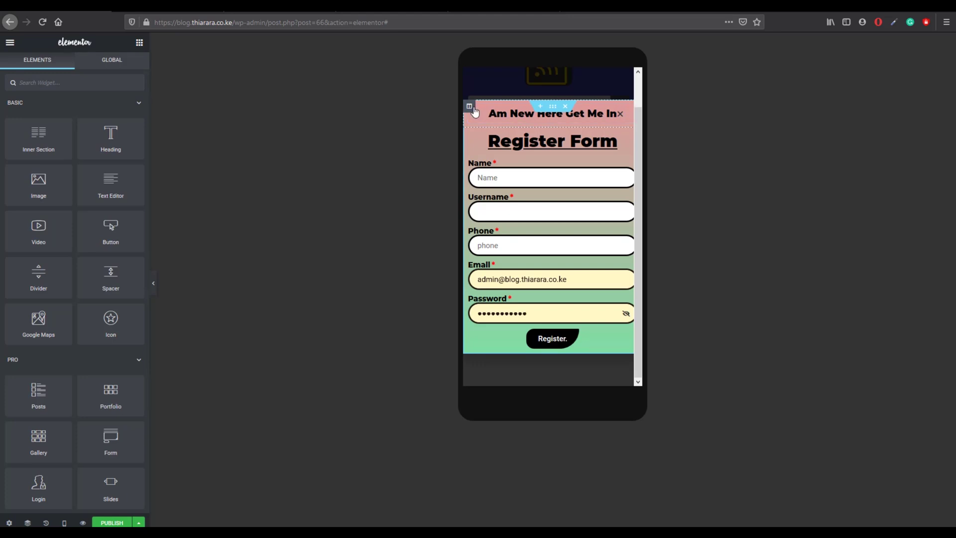
Step: Turn on Hide On Mobile for the Am New Here Get Me In heading
{"action": "left_click", "coordinate": [469, 107]}
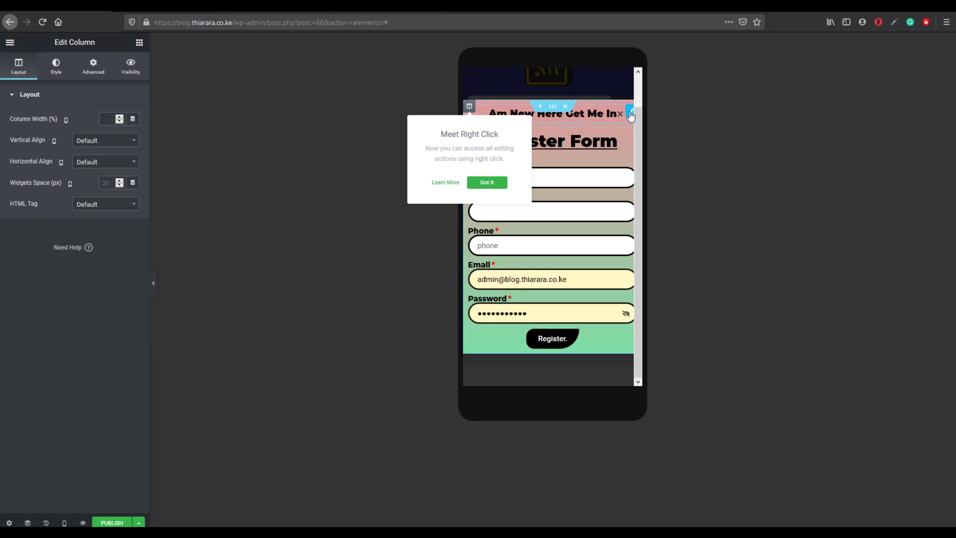
{"action": "left_click", "coordinate": [630, 112]}
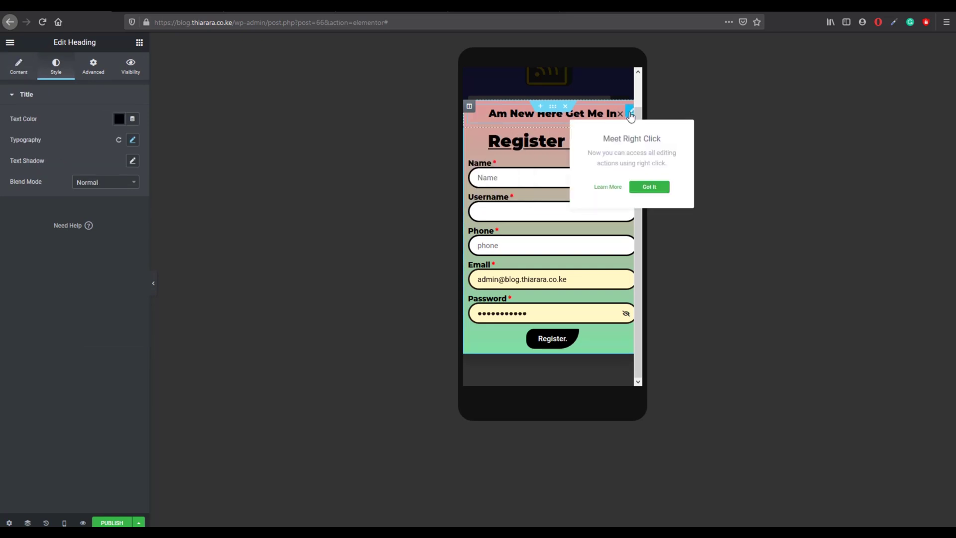
{"action": "left_click", "coordinate": [94, 69]}
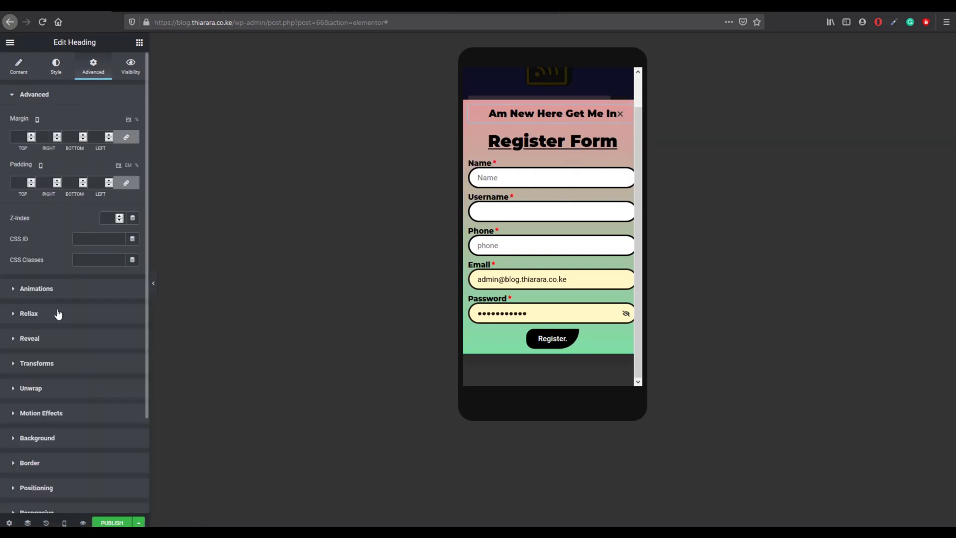
{"action": "scroll", "coordinate": [58, 415], "scroll_direction": "down", "scroll_amount": 2}
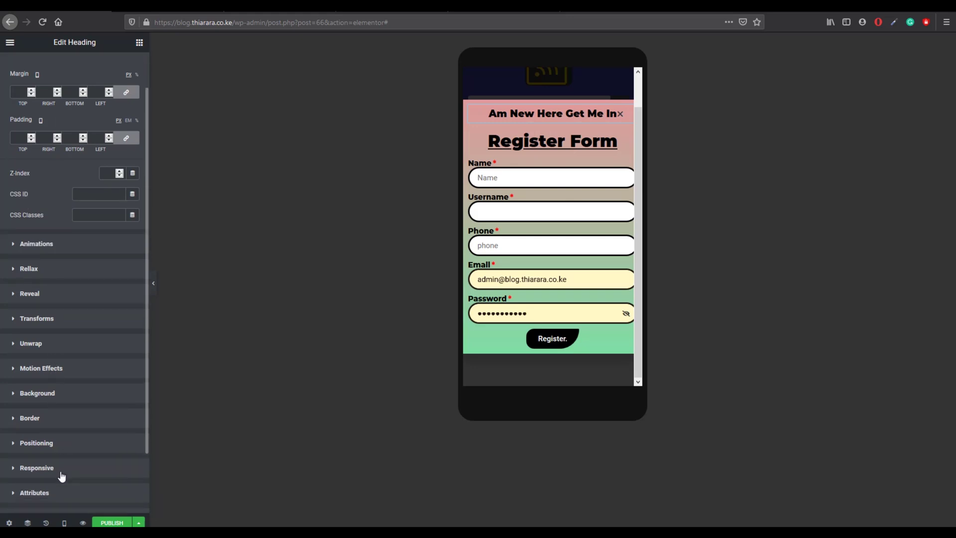
{"action": "left_click", "coordinate": [46, 475]}
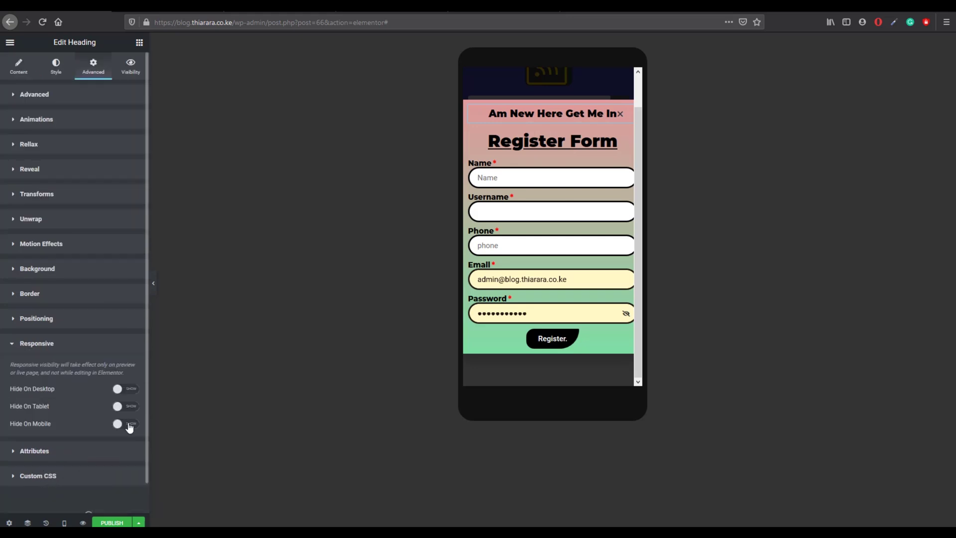
{"action": "left_click", "coordinate": [131, 424]}
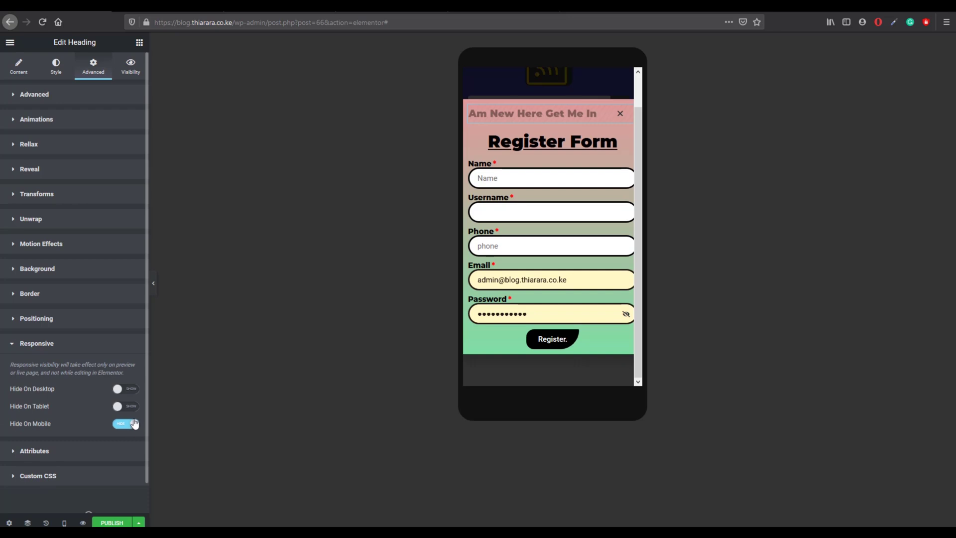
Step: Check the tablet and mobile previews to confirm the heading is hidden only on mobile
{"action": "mouse_move", "coordinate": [70, 510]}
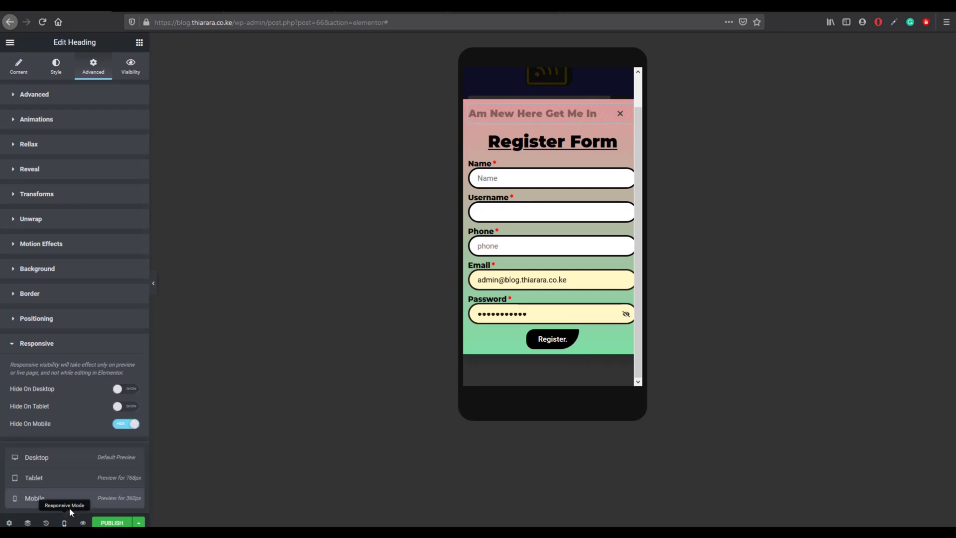
{"action": "left_click", "coordinate": [72, 478]}
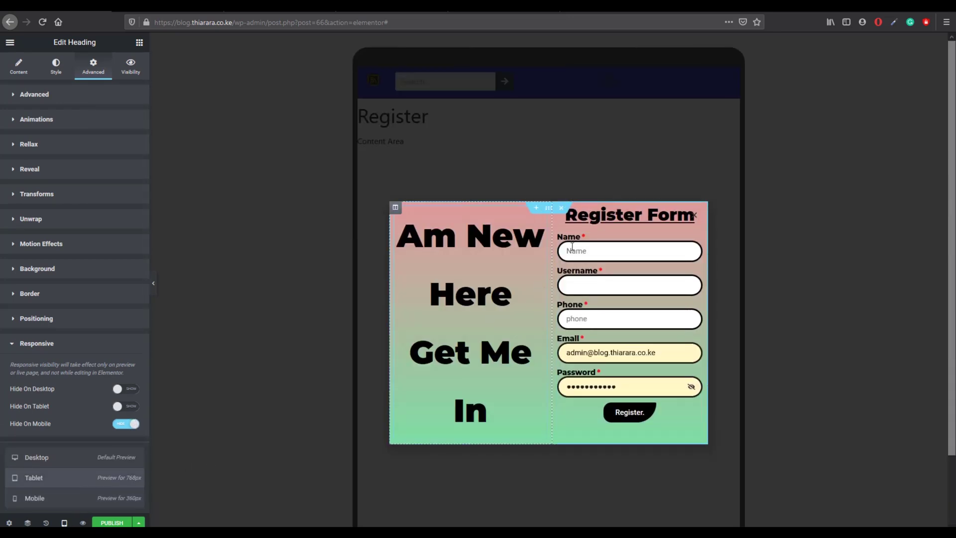
{"action": "left_click", "coordinate": [92, 493]}
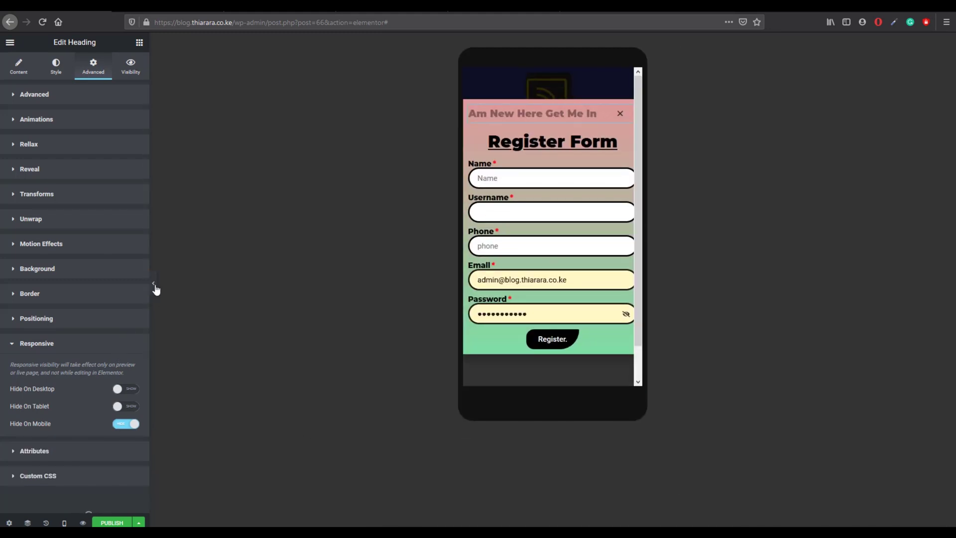
{"action": "left_click", "coordinate": [154, 284]}
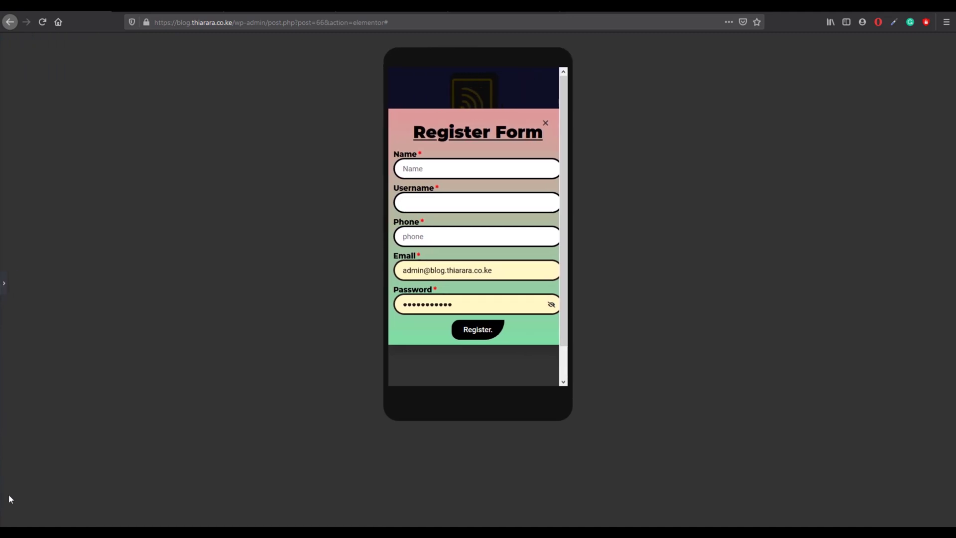
{"action": "scroll", "coordinate": [458, 234], "scroll_direction": "down", "scroll_amount": 1}
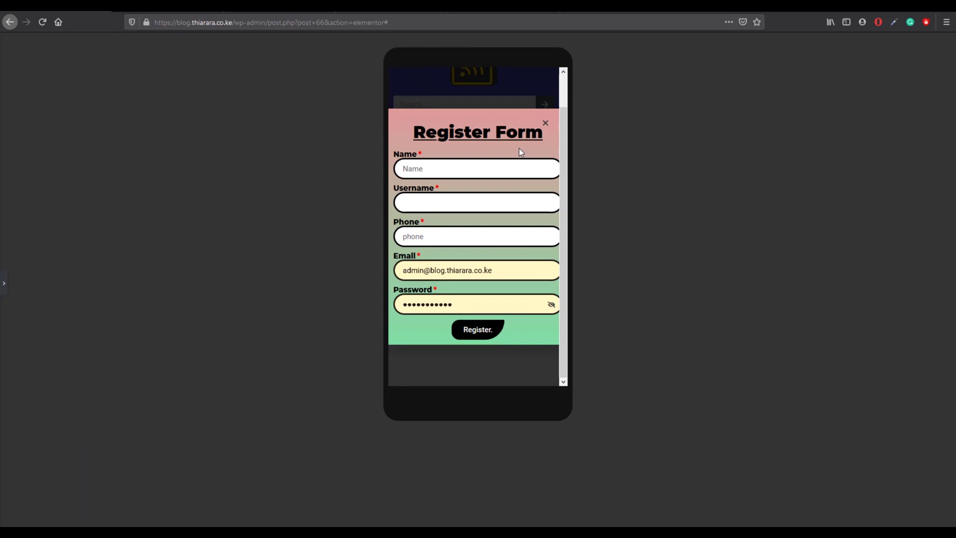
{"action": "left_click", "coordinate": [6, 282]}
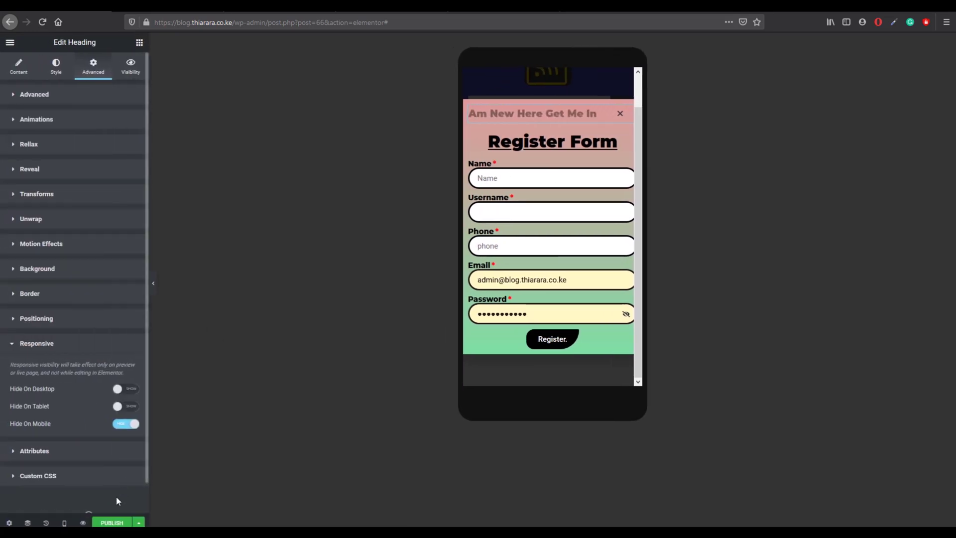
Step: Publish the Register popup with an Include Entire Site display condition
{"action": "left_click", "coordinate": [112, 522]}
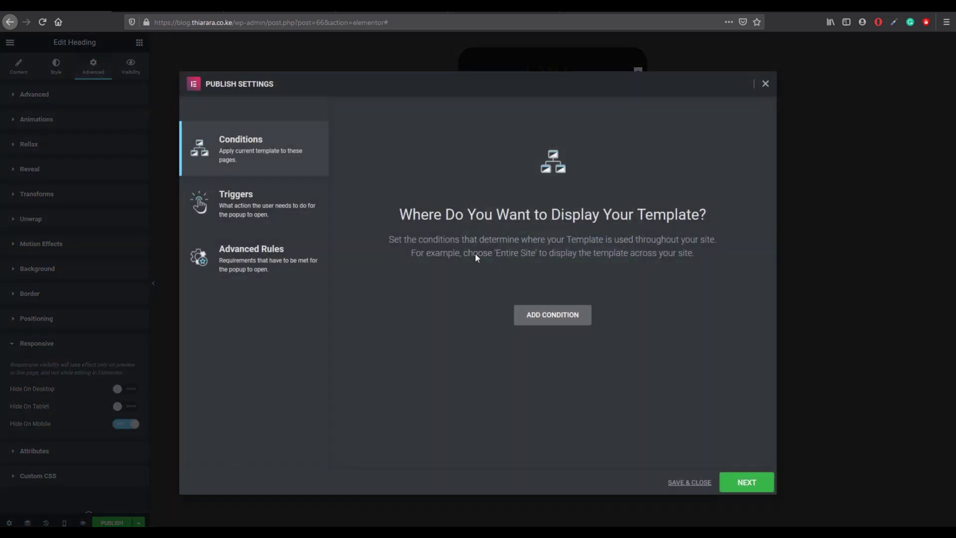
{"action": "left_click", "coordinate": [541, 319]}
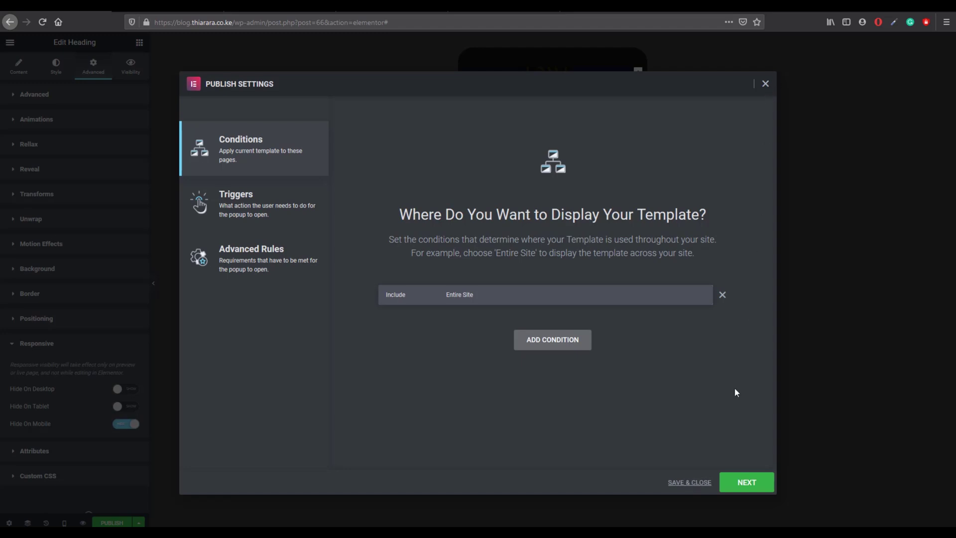
{"action": "left_click", "coordinate": [691, 482]}
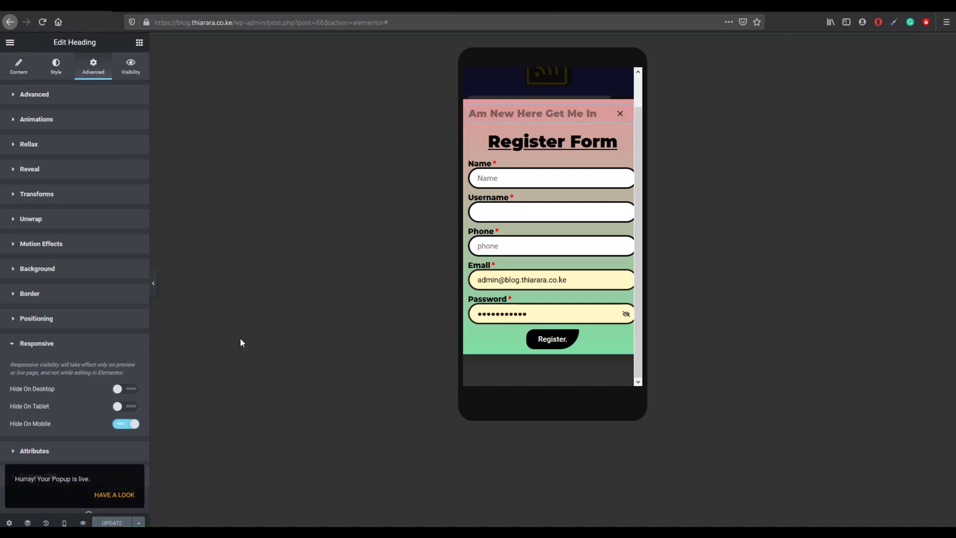
Step: Switch the responsive preview back to Desktop
{"action": "left_click", "coordinate": [67, 522]}
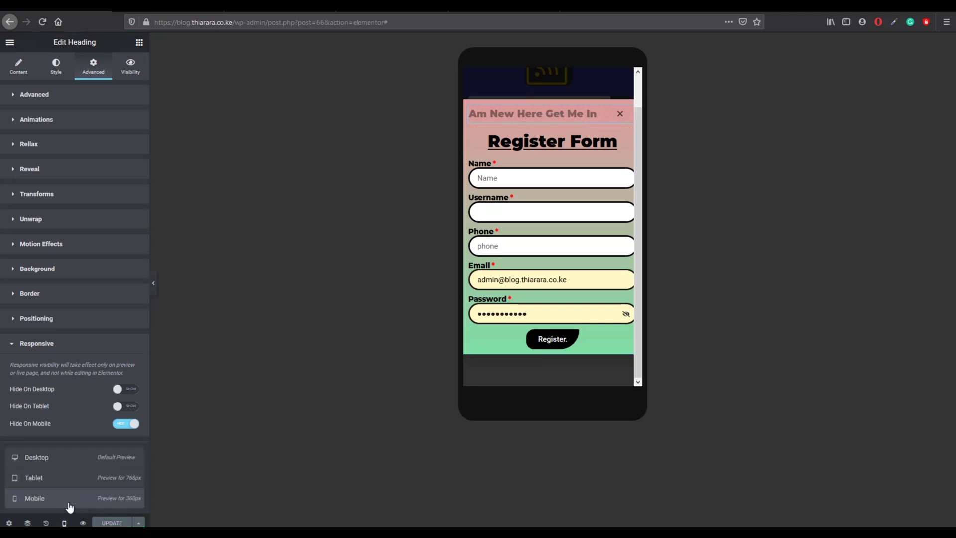
{"action": "left_click", "coordinate": [68, 522]}
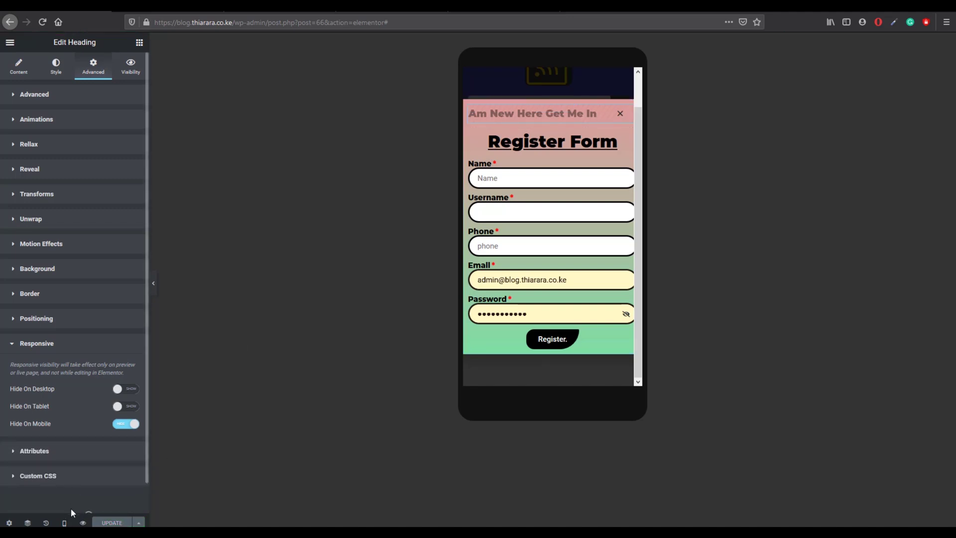
{"action": "left_click", "coordinate": [65, 520]}
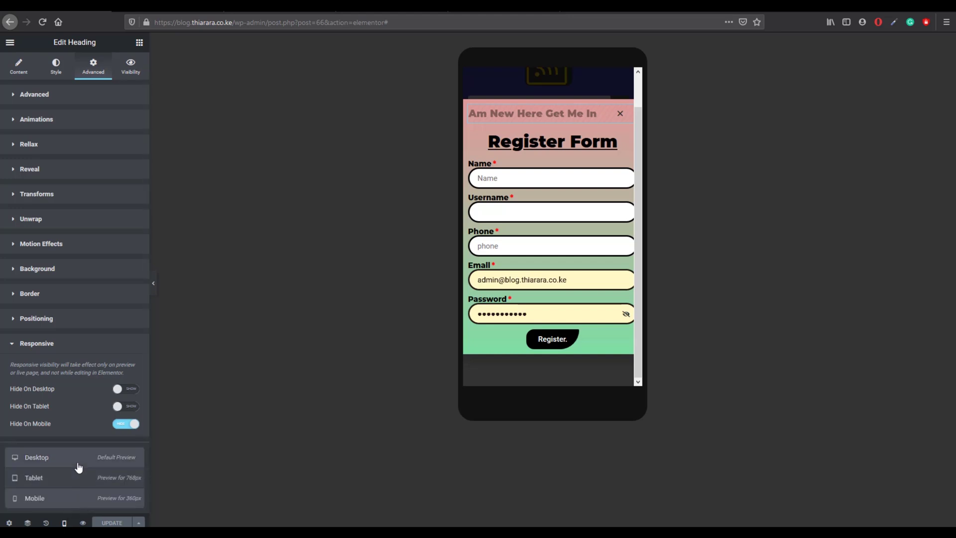
{"action": "left_click", "coordinate": [78, 462]}
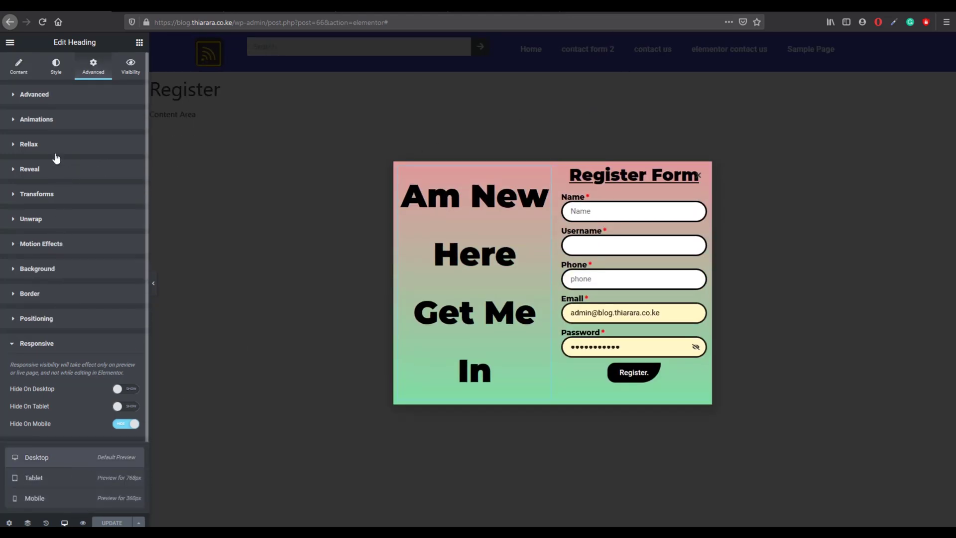
Step: Select the Register form widget and bring up its content settings
{"action": "left_click", "coordinate": [25, 71]}
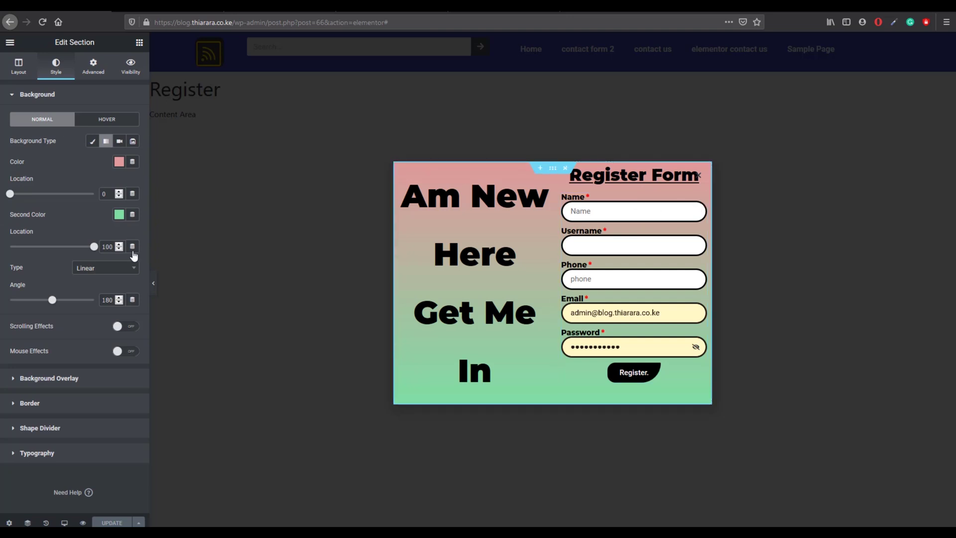
{"action": "left_click", "coordinate": [18, 67]}
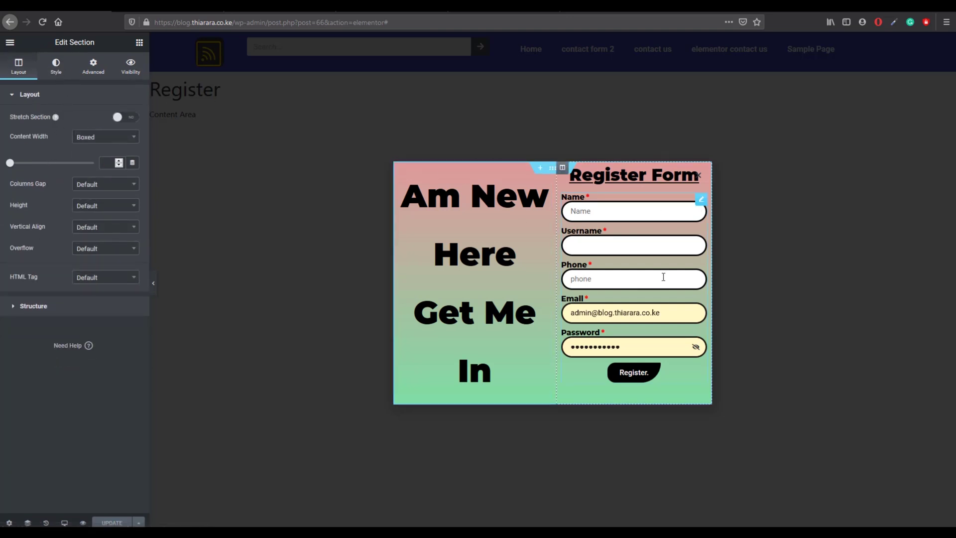
{"action": "left_click", "coordinate": [701, 201]}
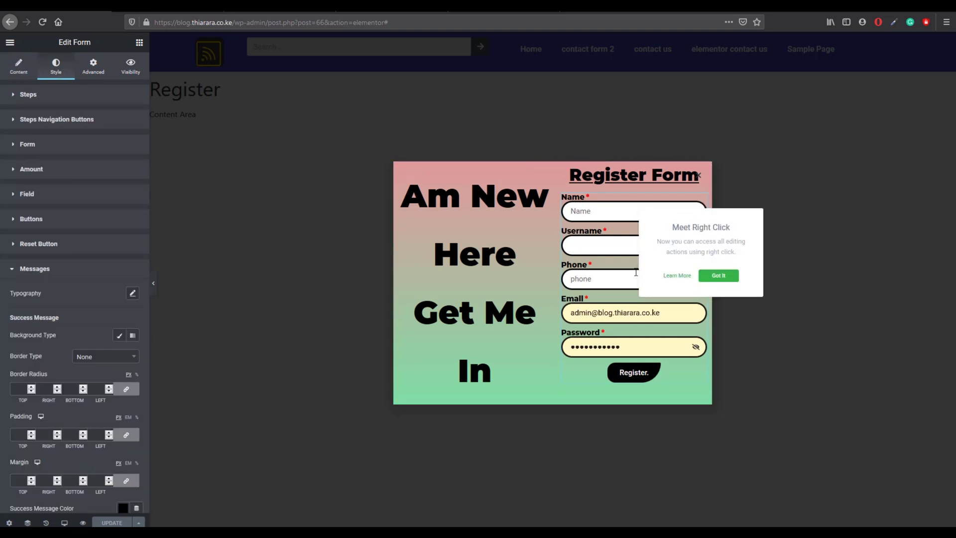
{"action": "left_click", "coordinate": [601, 266]}
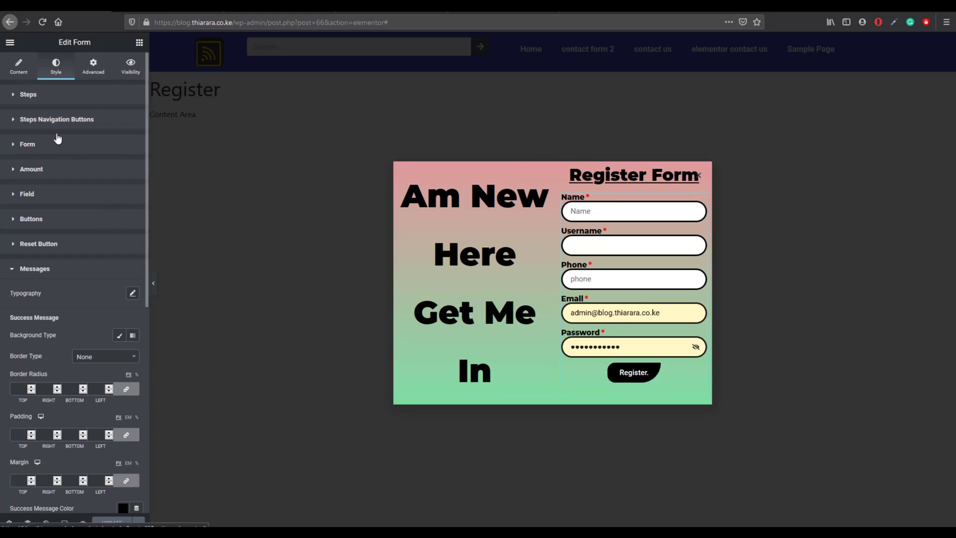
{"action": "left_click", "coordinate": [22, 66]}
{"action": "scroll", "coordinate": [71, 426], "scroll_direction": "down", "scroll_amount": 1}
{"action": "scroll", "coordinate": [72, 438], "scroll_direction": "down", "scroll_amount": 1}
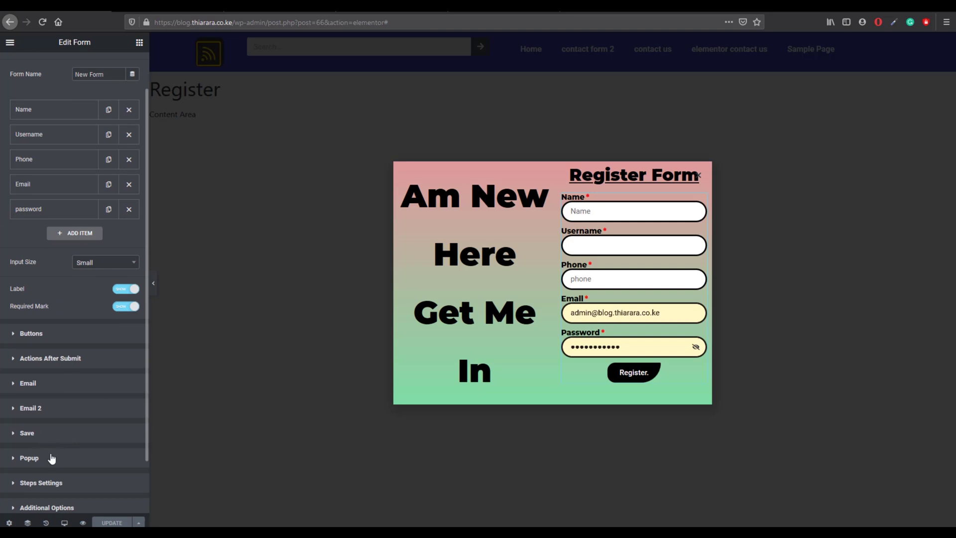
Step: Set the form's Popup action to Close Popup, keep Don't Show Again off, and update
{"action": "left_click", "coordinate": [51, 458]}
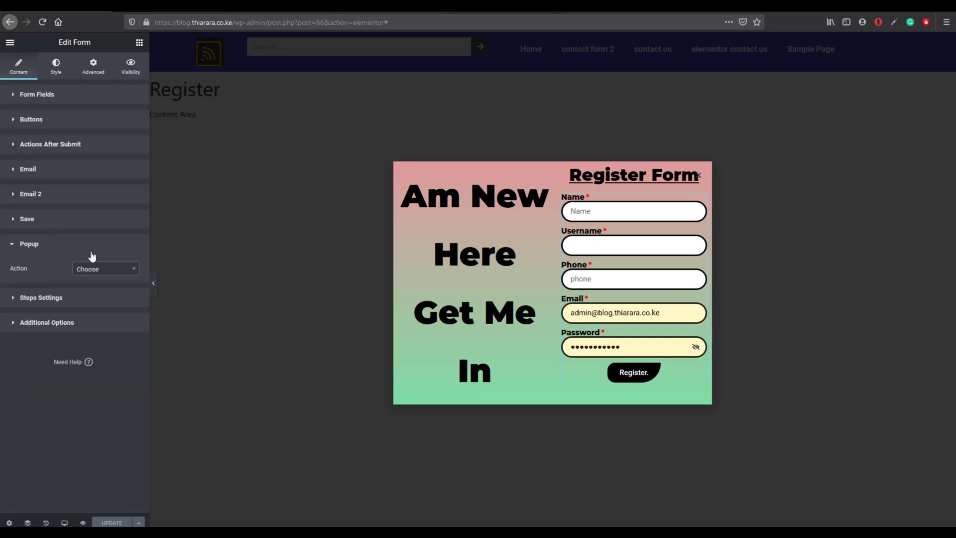
{"action": "left_click", "coordinate": [104, 270]}
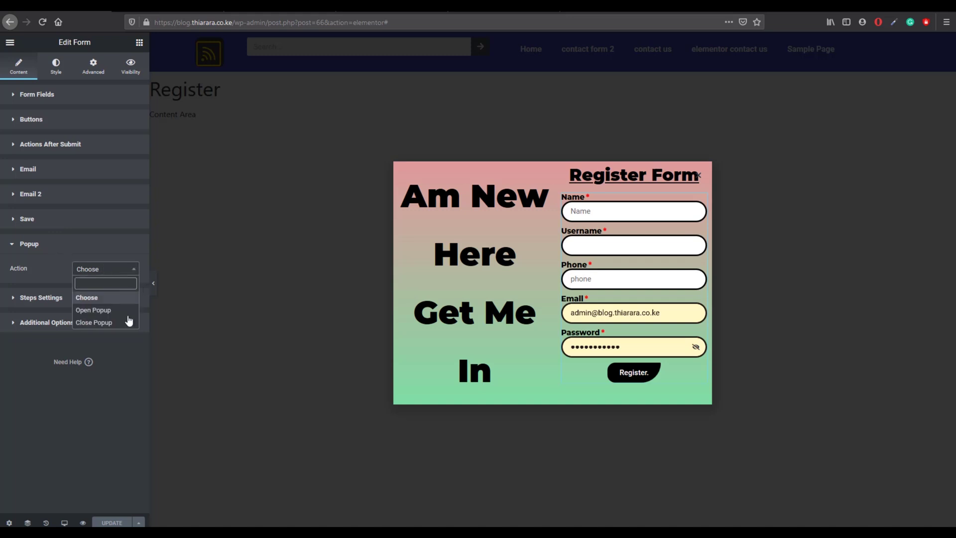
{"action": "left_click", "coordinate": [102, 323]}
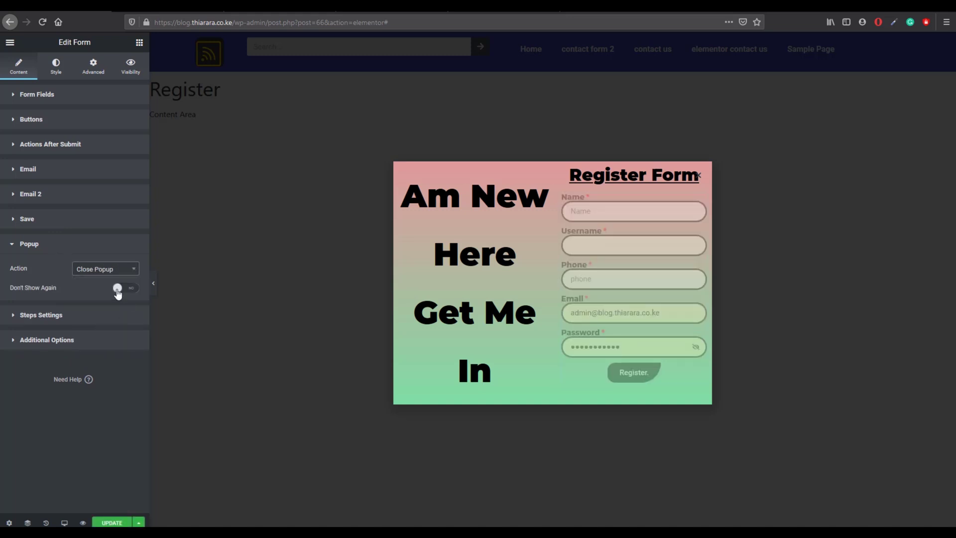
{"action": "left_click", "coordinate": [125, 289]}
{"action": "left_click", "coordinate": [125, 289]}
{"action": "left_click", "coordinate": [115, 524]}
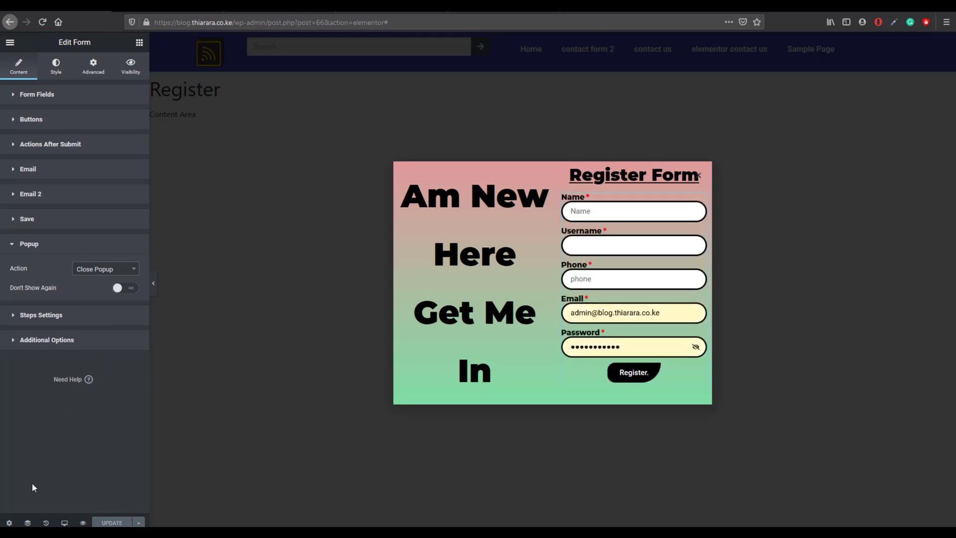
{"action": "left_click", "coordinate": [10, 42]}
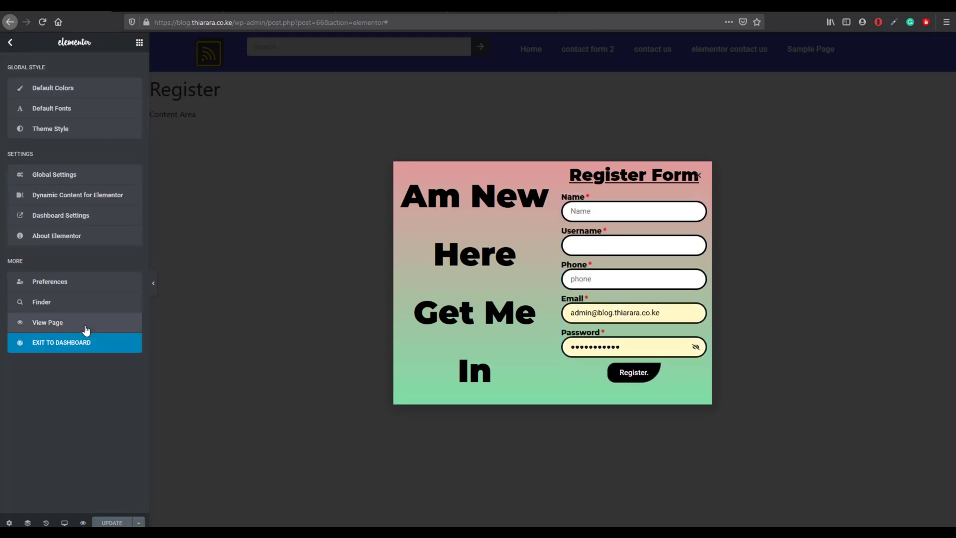
Step: Exit to the dashboard and open the header template from Saved Templates in Elementor
{"action": "left_click", "coordinate": [78, 343]}
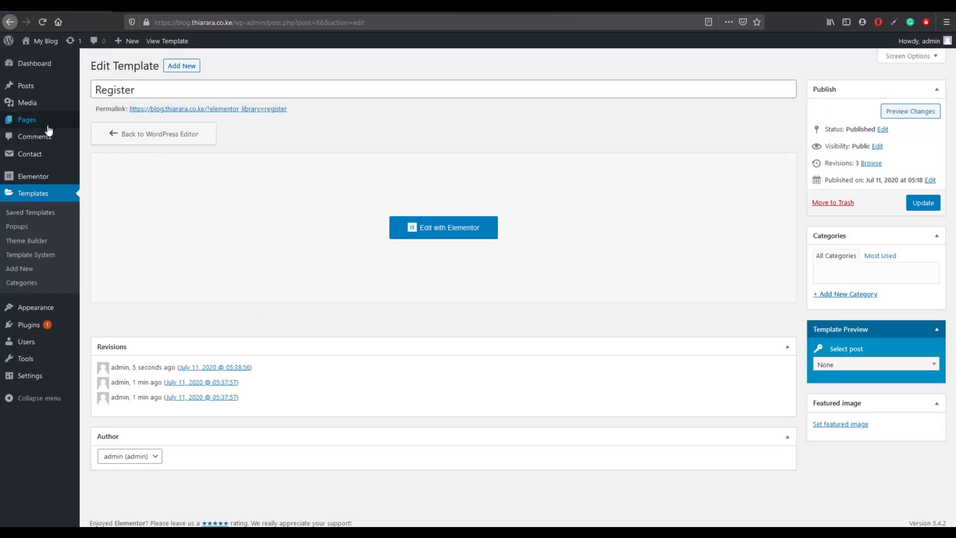
{"action": "mouse_move", "coordinate": [52, 124]}
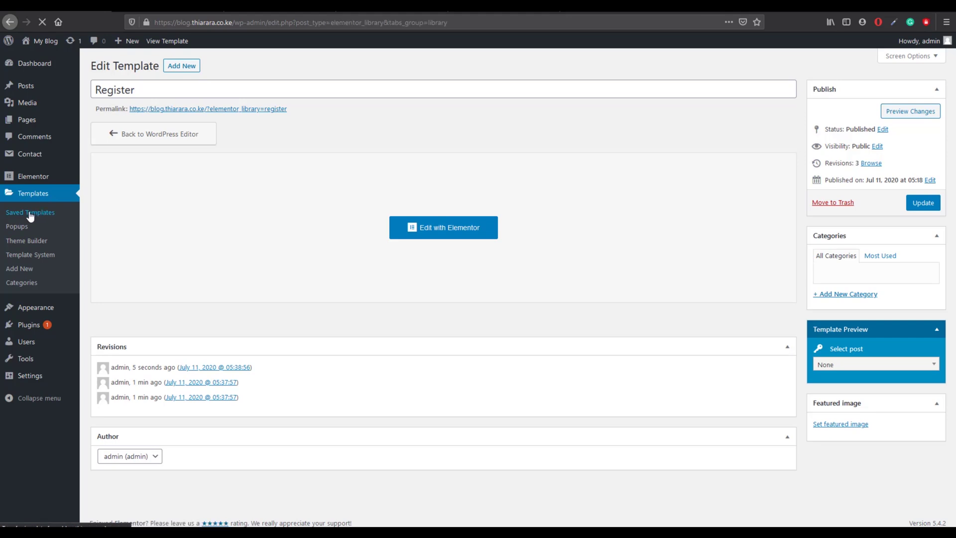
{"action": "left_click", "coordinate": [141, 131]}
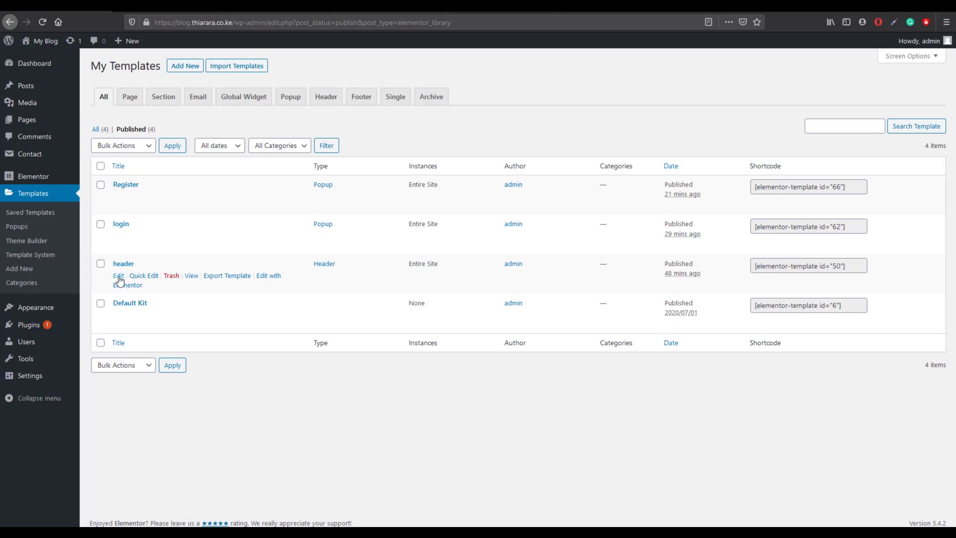
{"action": "left_click", "coordinate": [268, 277]}
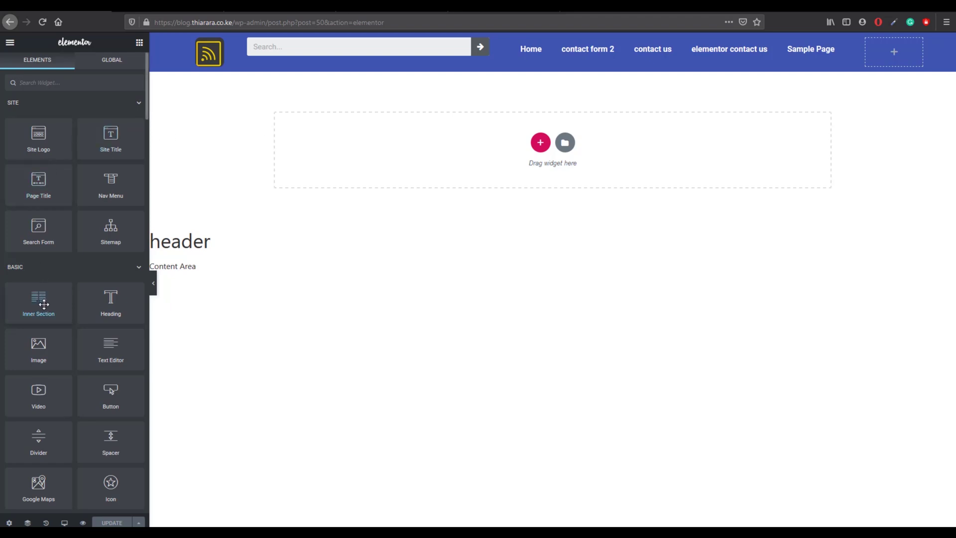
Step: Drop an inner section into the header's right column, widen it, and add a Button to its first column
{"action": "left_click_drag", "start_coordinate": [44, 304], "coordinate": [908, 55]}
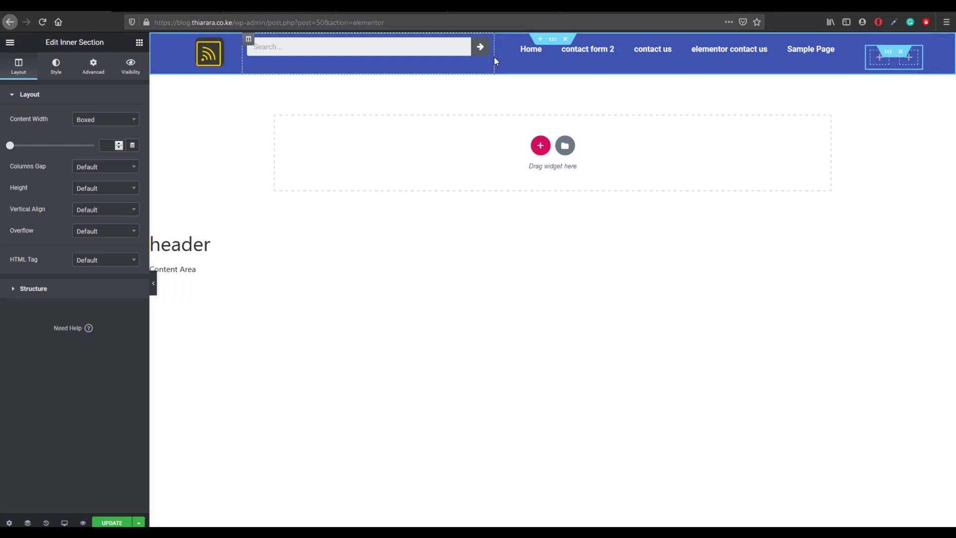
{"action": "left_click_drag", "start_coordinate": [494, 57], "coordinate": [401, 61]}
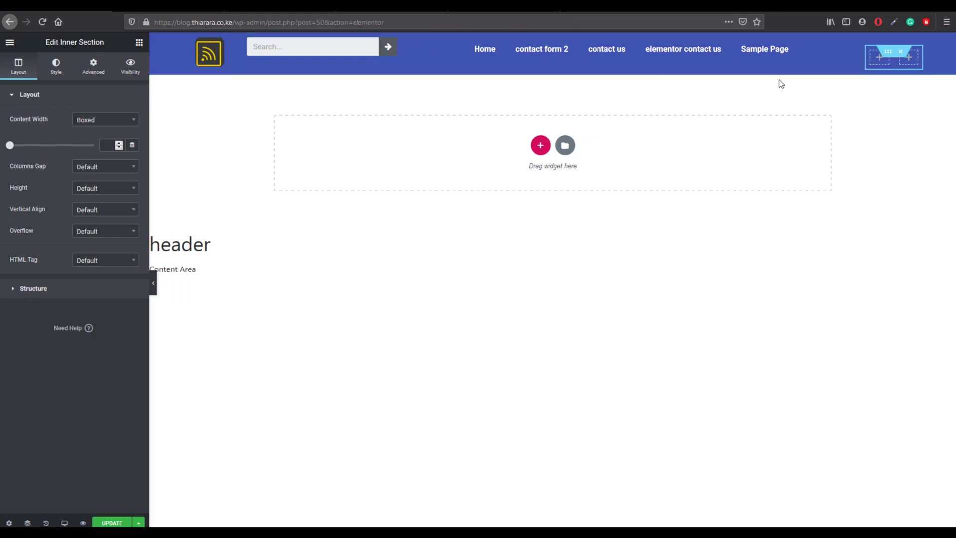
{"action": "left_click_drag", "start_coordinate": [859, 54], "coordinate": [759, 59]}
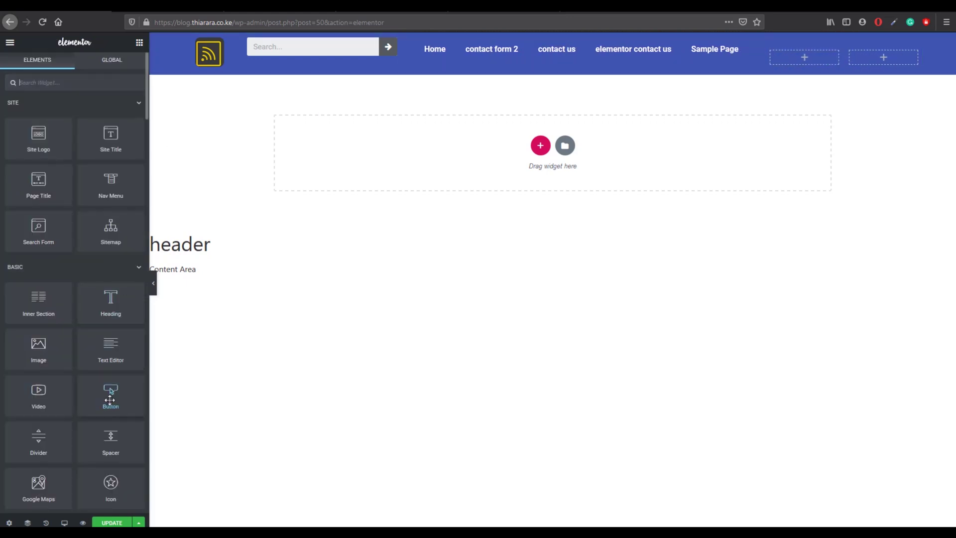
{"action": "left_click_drag", "start_coordinate": [111, 396], "coordinate": [810, 61]}
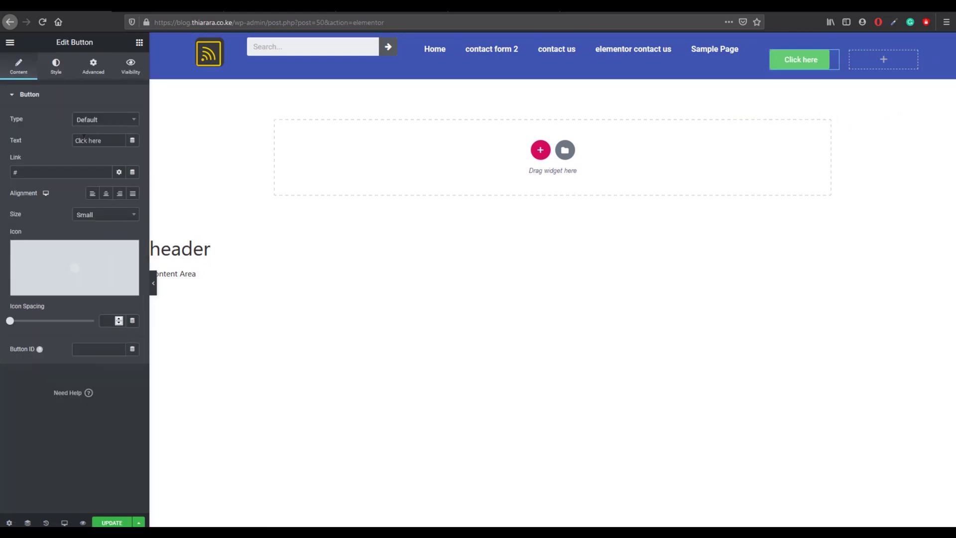
Step: Change the button's text from 'Click here' to 'Login'
{"action": "left_click", "coordinate": [114, 122]}
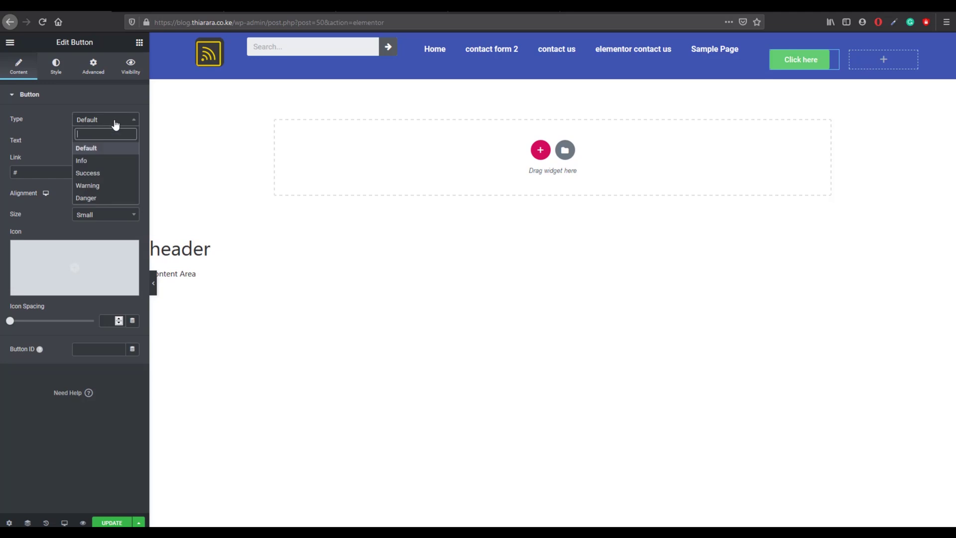
{"action": "left_click", "coordinate": [99, 139]}
{"action": "left_click_drag", "start_coordinate": [114, 140], "coordinate": [15, 140]}
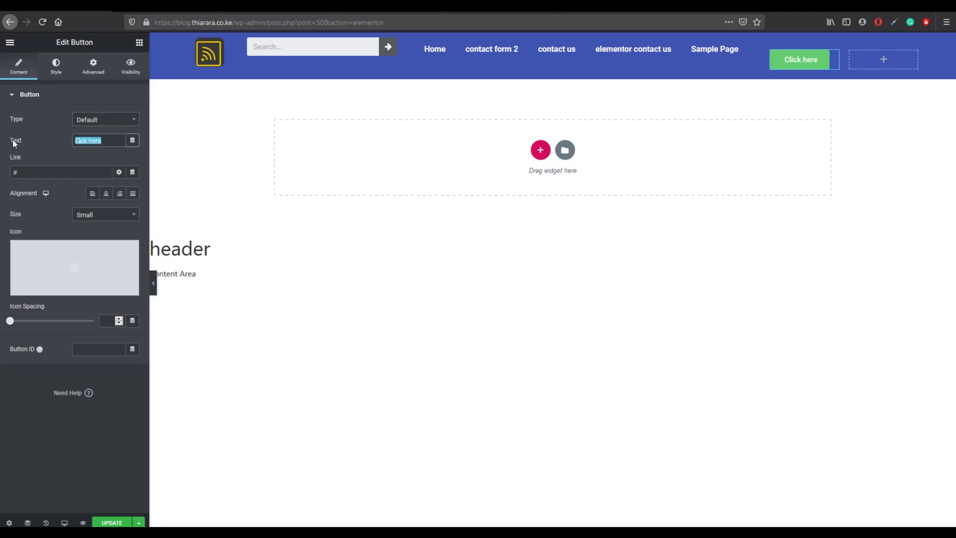
{"action": "type", "text": "Login"}
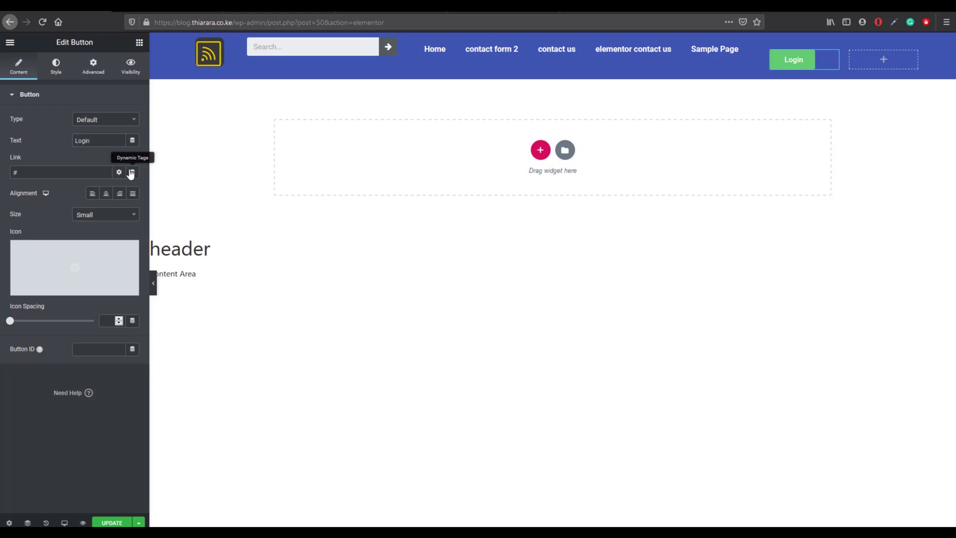
Step: Set the button's link to a Popup action that opens the login template
{"action": "left_click", "coordinate": [131, 173]}
{"action": "scroll", "coordinate": [64, 267], "scroll_direction": "down", "scroll_amount": 5}
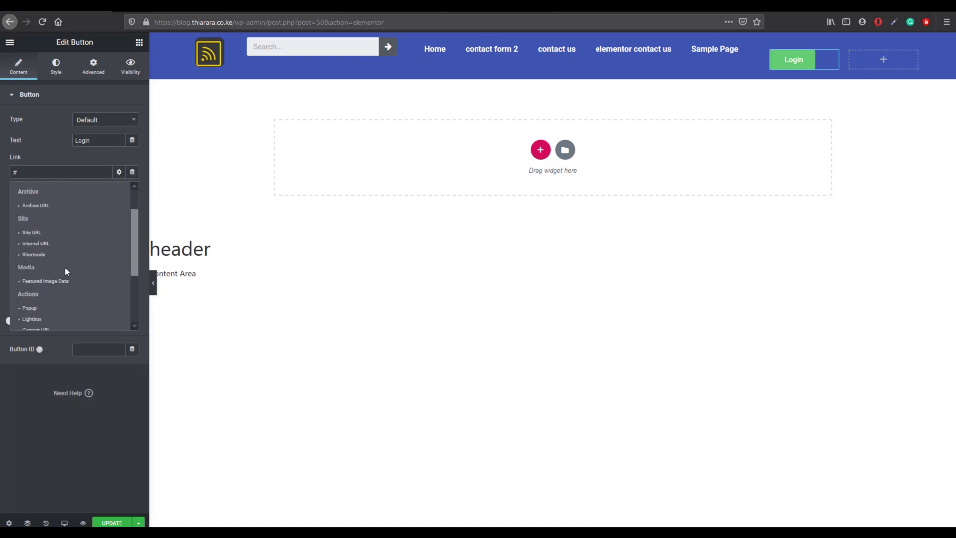
{"action": "left_click", "coordinate": [59, 255]}
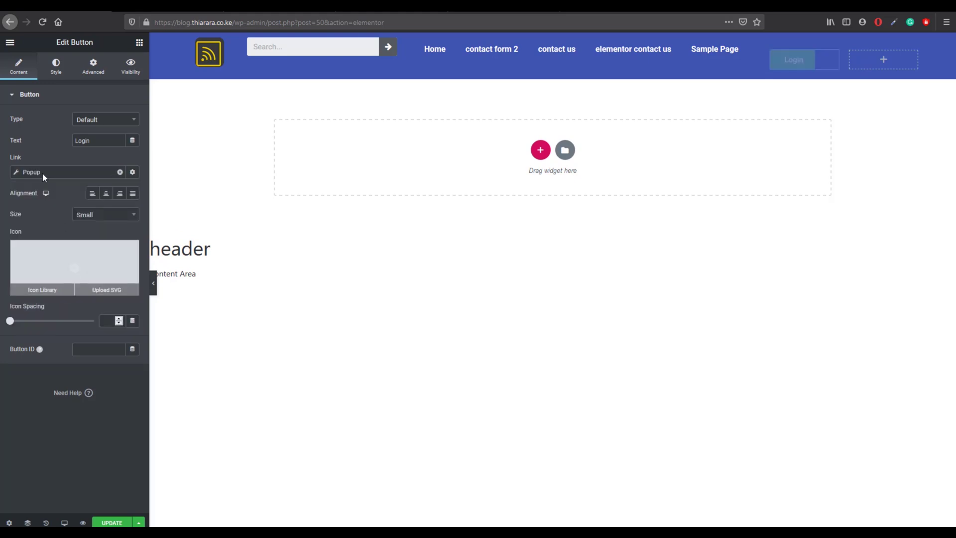
{"action": "left_click", "coordinate": [14, 172]}
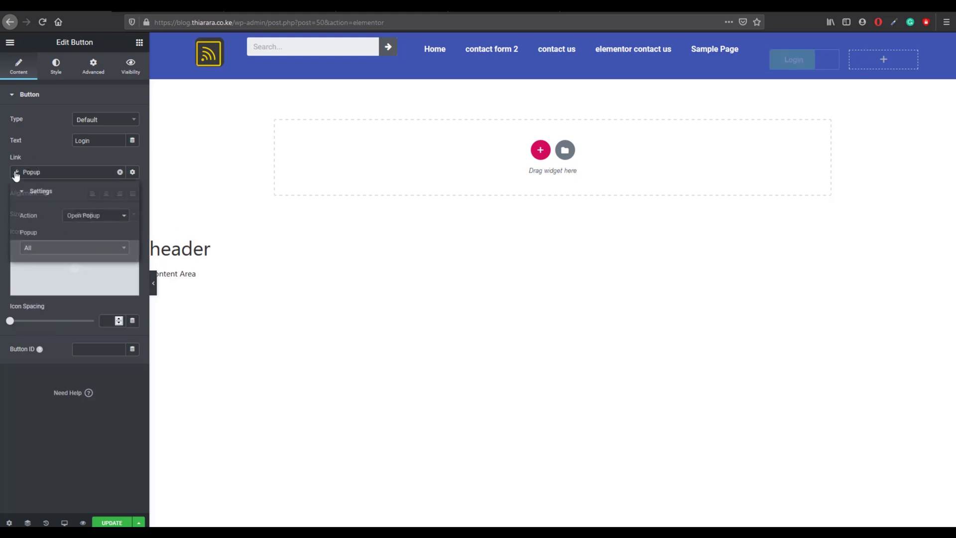
{"action": "left_click", "coordinate": [69, 249]}
{"action": "type", "text": "lo"}
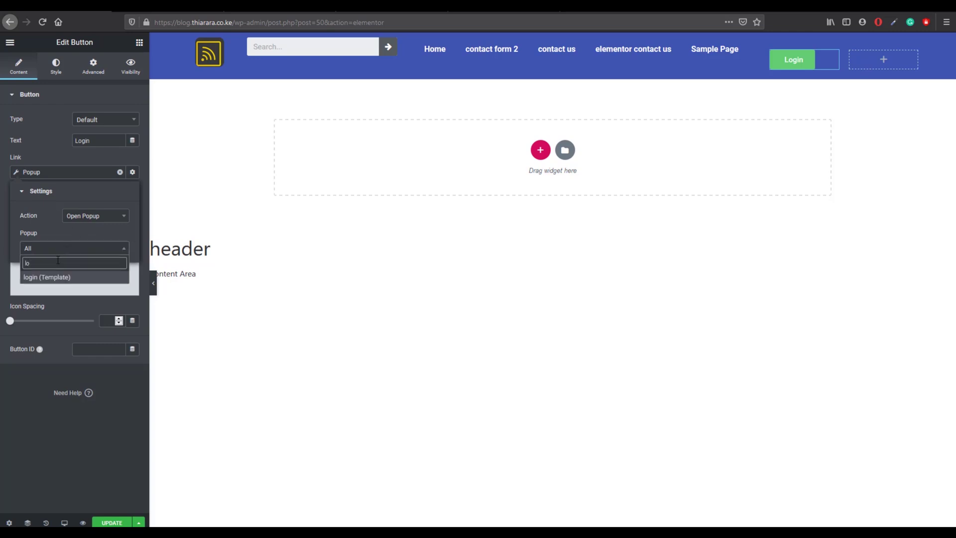
{"action": "left_click", "coordinate": [65, 281]}
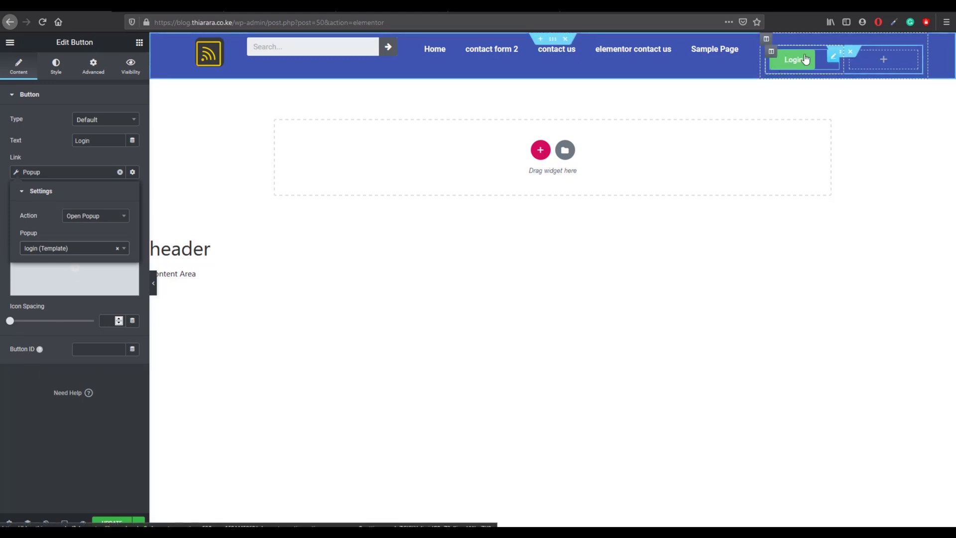
{"action": "left_click", "coordinate": [57, 69]}
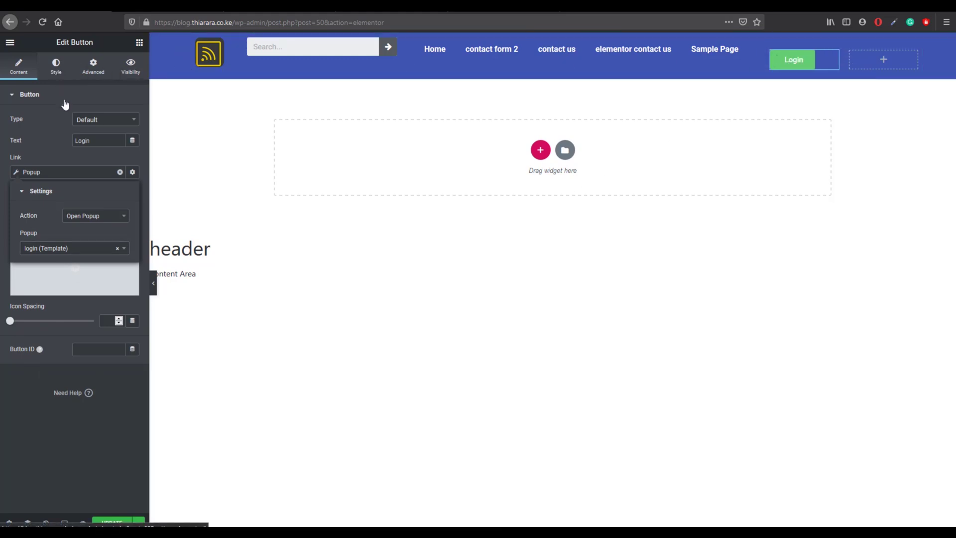
{"action": "left_click", "coordinate": [115, 182]}
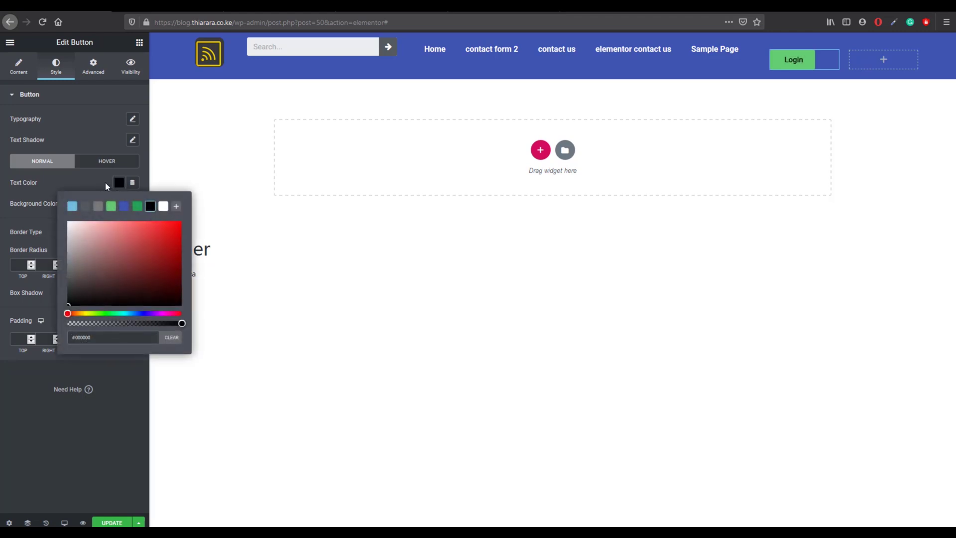
Step: Make the Login button's text colour white
{"action": "left_click", "coordinate": [164, 206]}
{"action": "left_click", "coordinate": [91, 183]}
{"action": "left_click", "coordinate": [118, 201]}
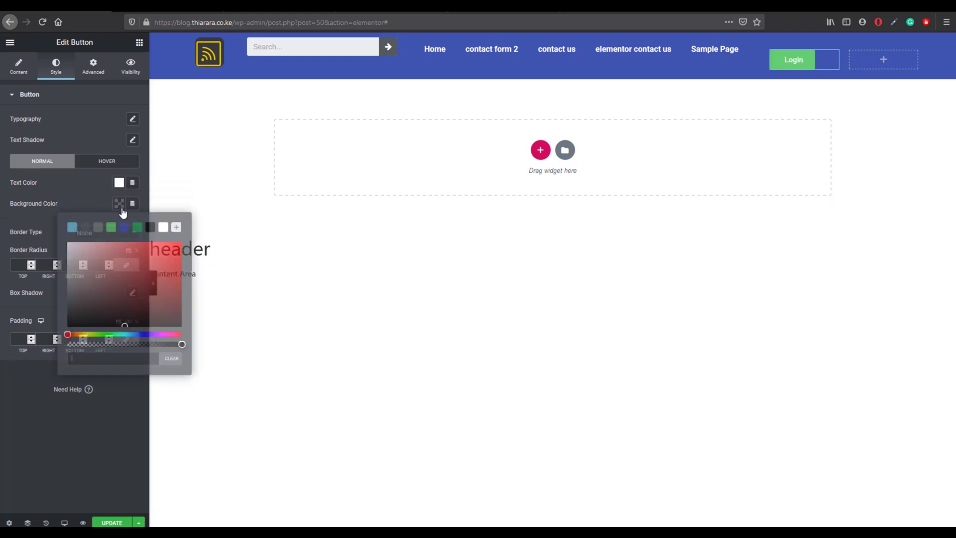
{"action": "left_click", "coordinate": [150, 227]}
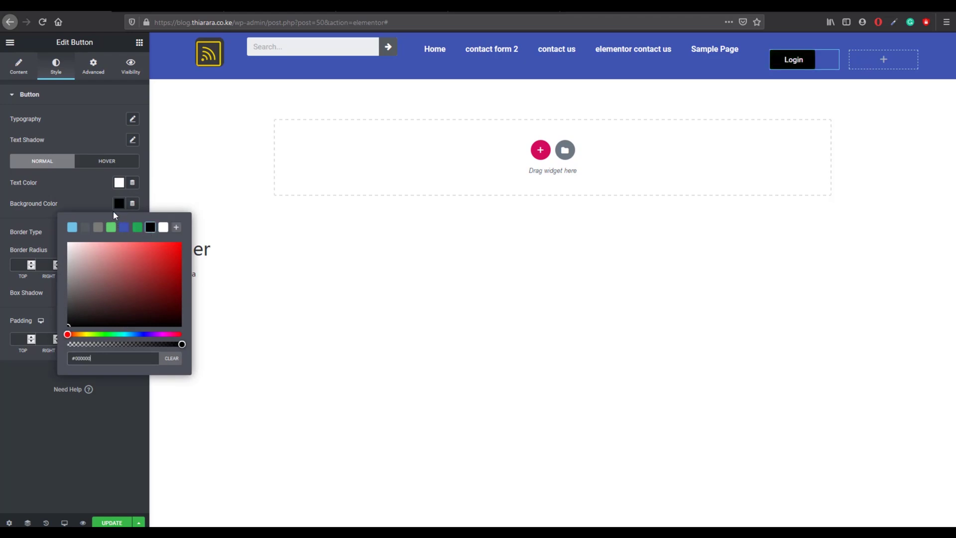
{"action": "left_click", "coordinate": [90, 194]}
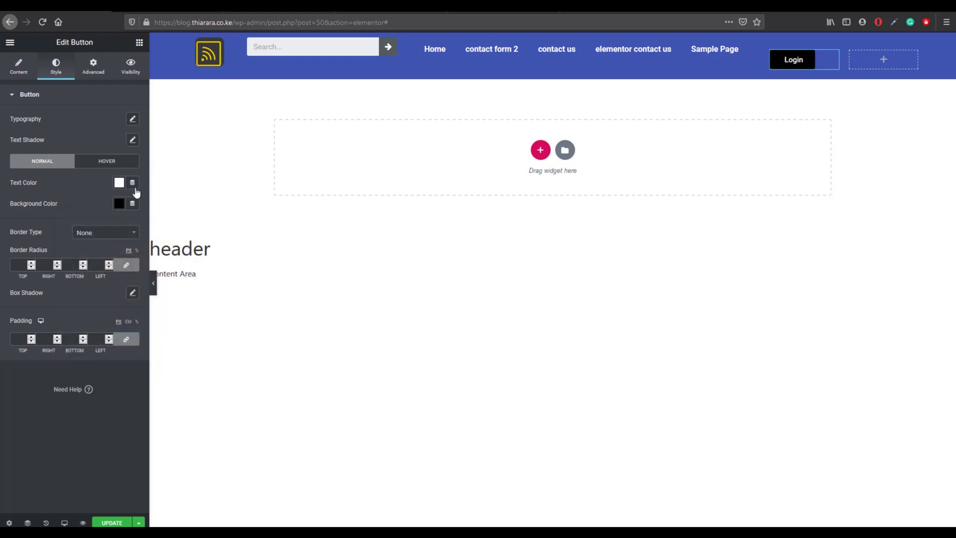
Step: Give the Login button a red background and a 50 border radius on all corners
{"action": "left_click", "coordinate": [119, 204]}
{"action": "left_click_drag", "start_coordinate": [167, 261], "coordinate": [86, 209]}
{"action": "left_click", "coordinate": [93, 203]}
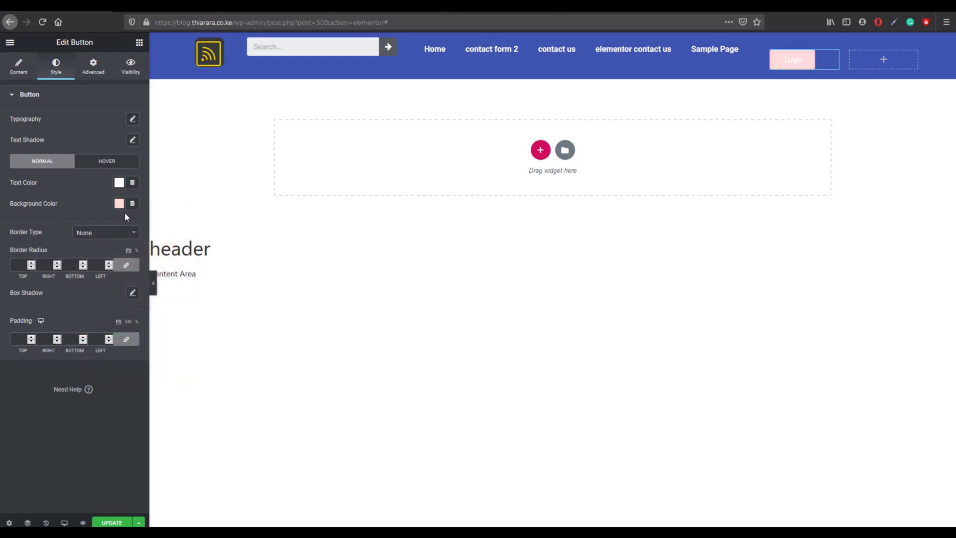
{"action": "left_click", "coordinate": [116, 209]}
{"action": "left_click_drag", "start_coordinate": [158, 257], "coordinate": [162, 250]}
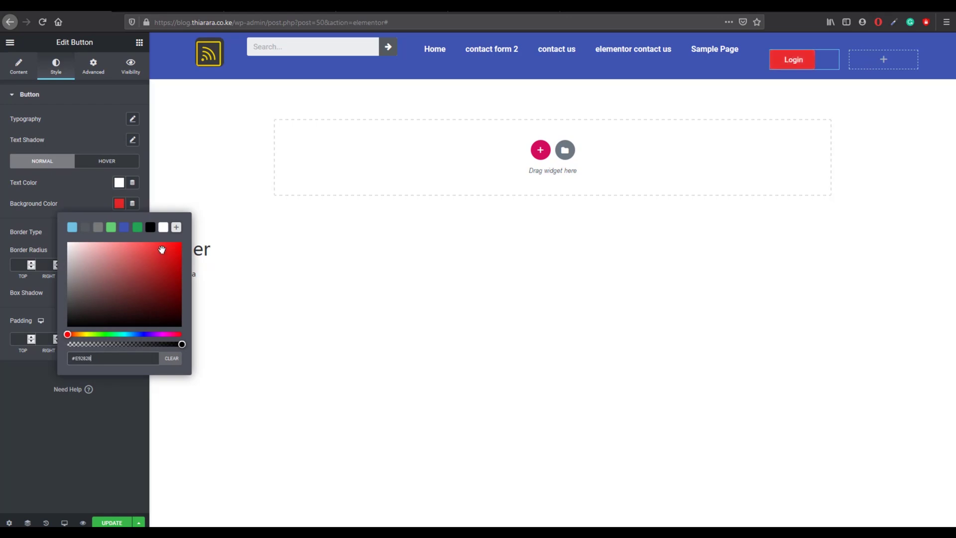
{"action": "left_click", "coordinate": [94, 198]}
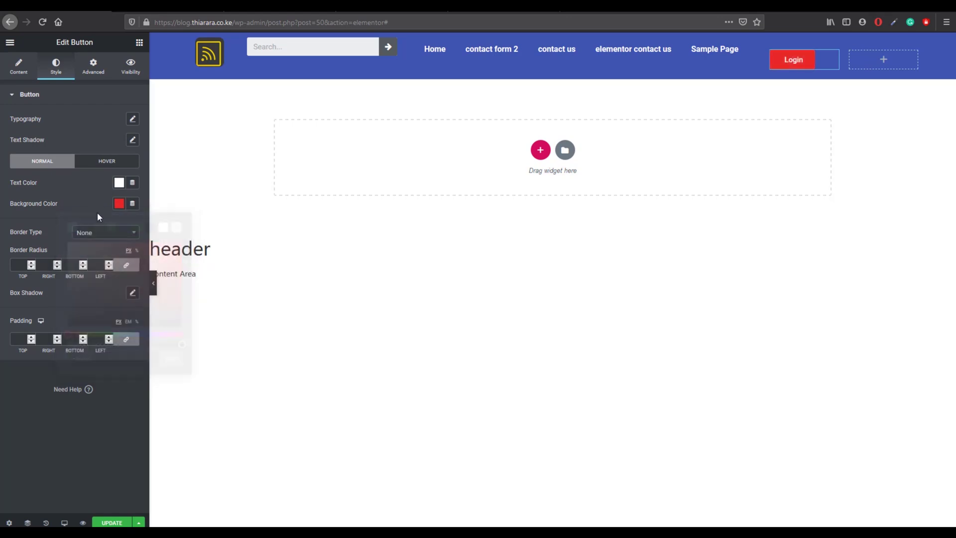
{"action": "left_click", "coordinate": [20, 265]}
{"action": "type", "text": "50"}
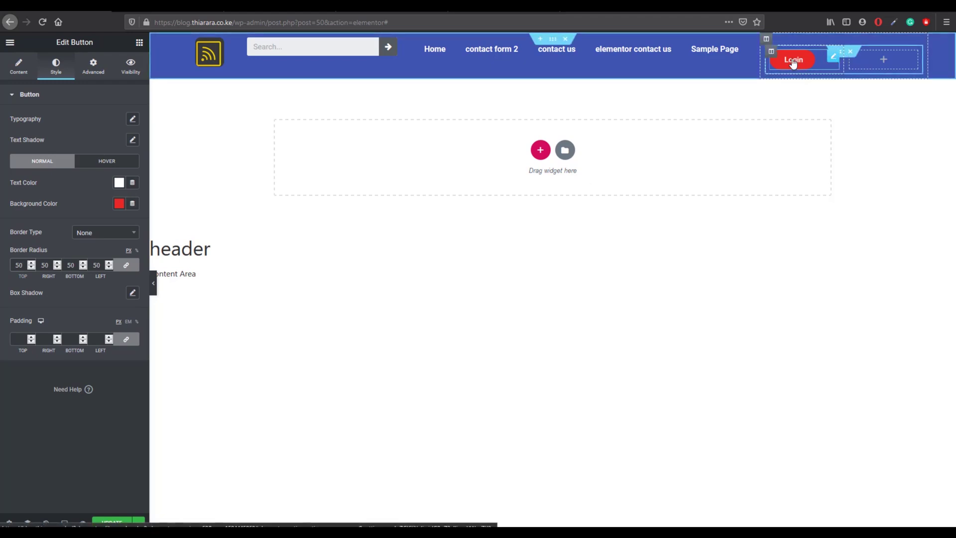
Step: Duplicate the Login button's column and delete the empty header column
{"action": "right_click", "coordinate": [776, 53]}
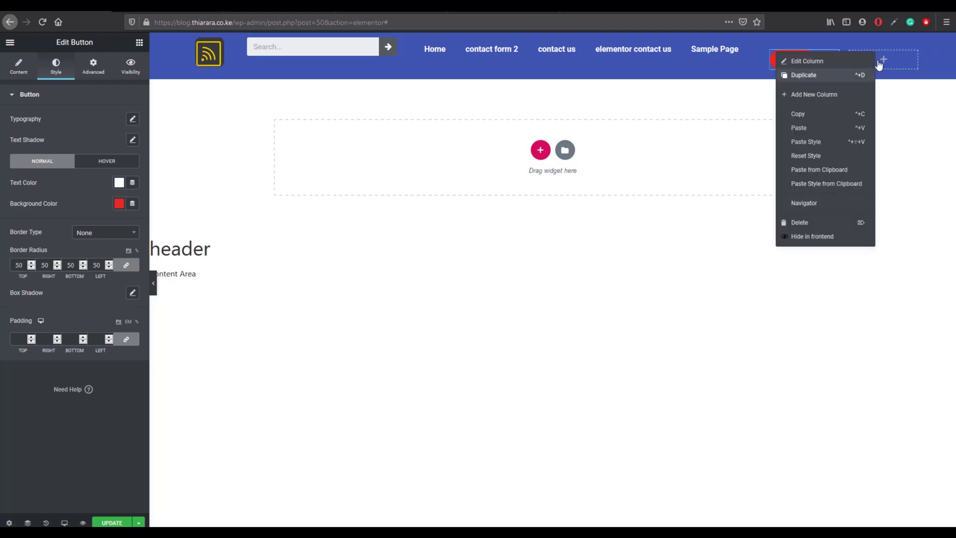
{"action": "left_click", "coordinate": [879, 63]}
{"action": "right_click", "coordinate": [857, 53]}
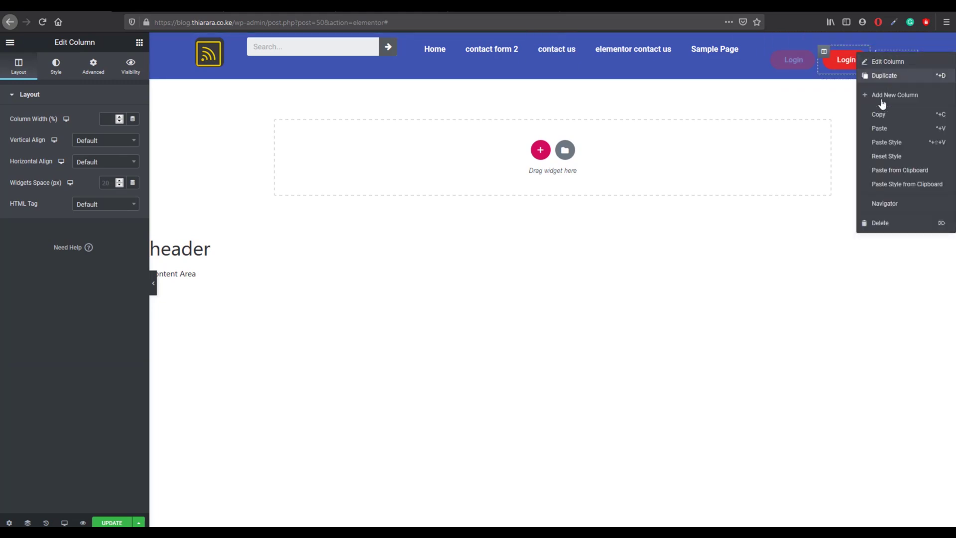
{"action": "left_click", "coordinate": [881, 222]}
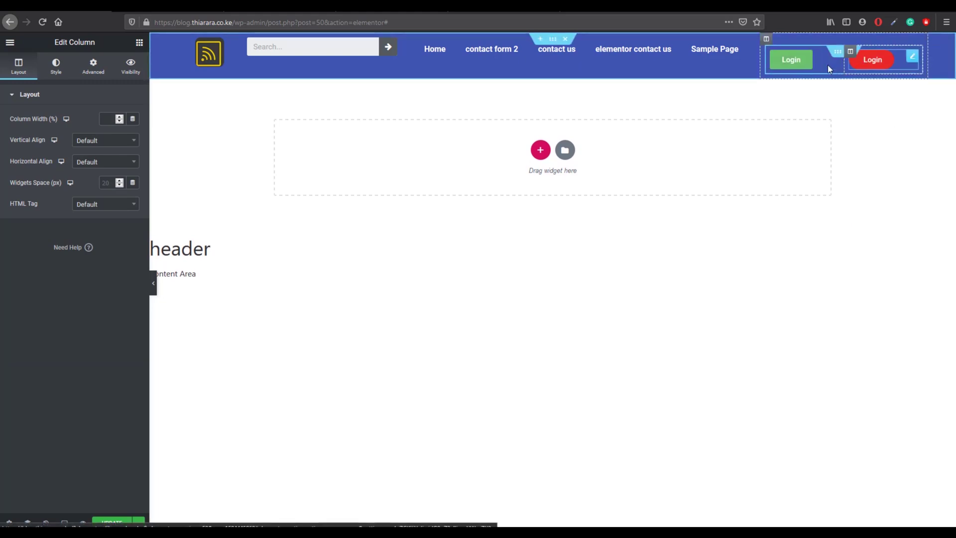
Step: Point the copied button's popup link to the Register template
{"action": "left_click", "coordinate": [870, 63]}
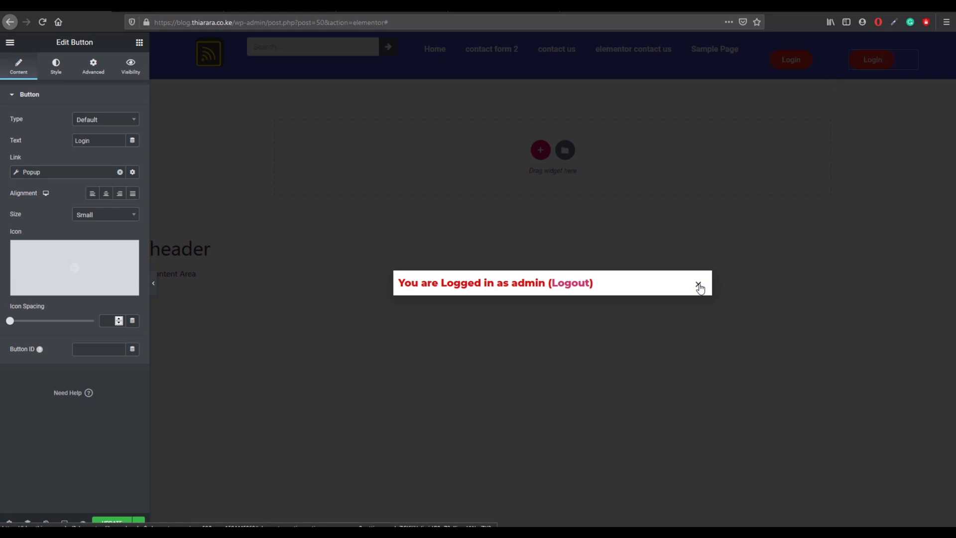
{"action": "left_click", "coordinate": [698, 285]}
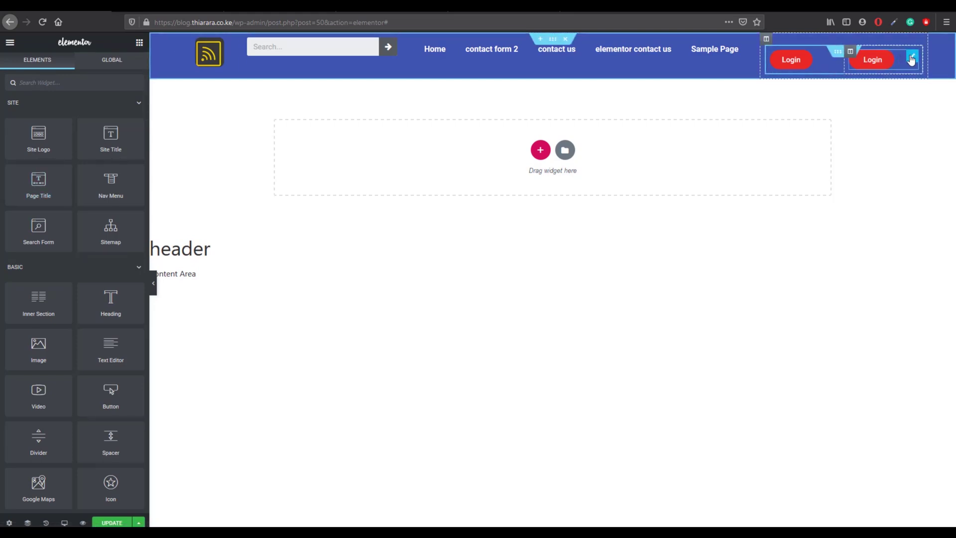
{"action": "left_click", "coordinate": [911, 60]}
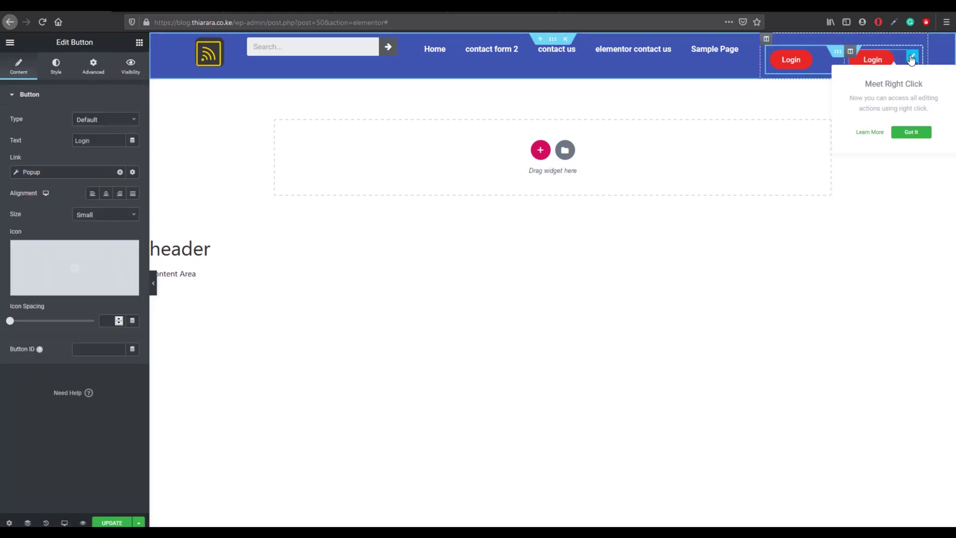
{"action": "left_click", "coordinate": [76, 175]}
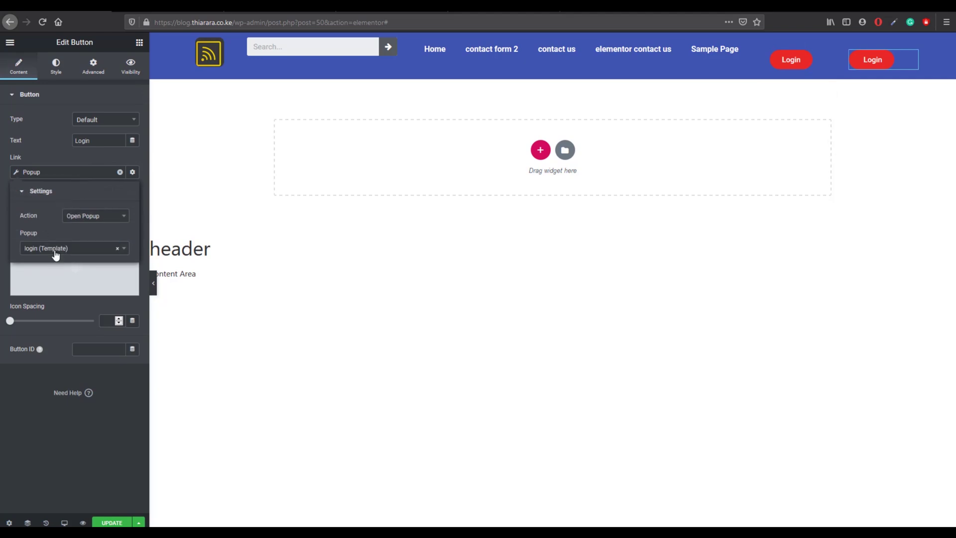
{"action": "left_click", "coordinate": [59, 251]}
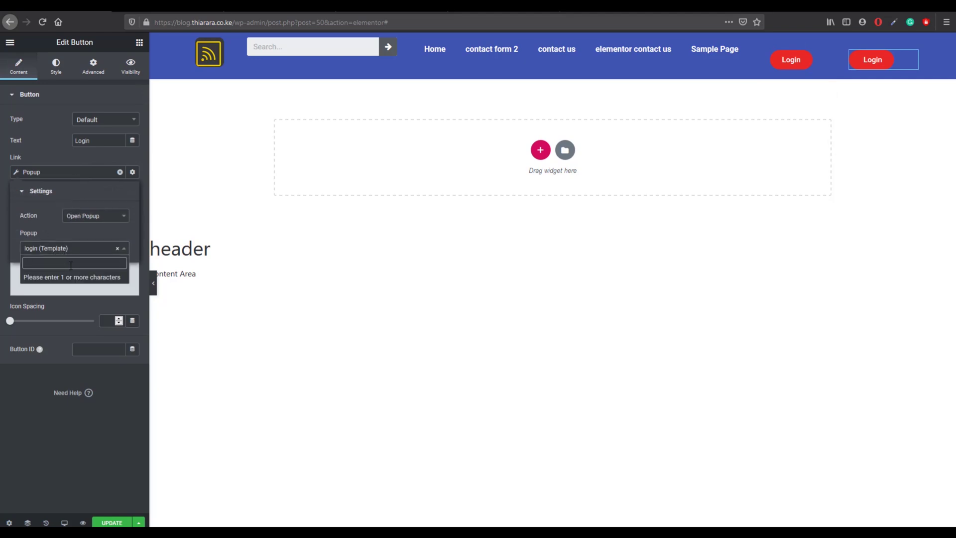
{"action": "type", "text": "reg"}
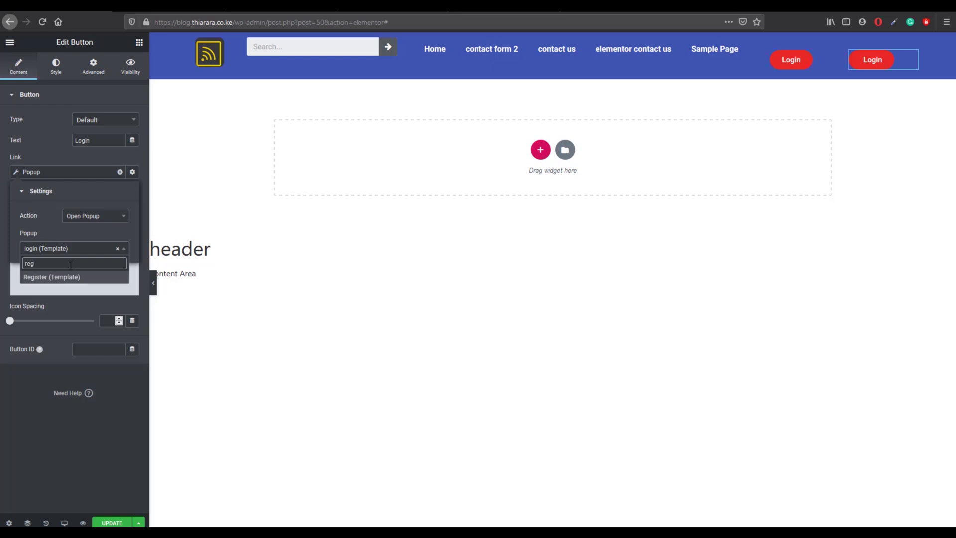
{"action": "left_click", "coordinate": [74, 280]}
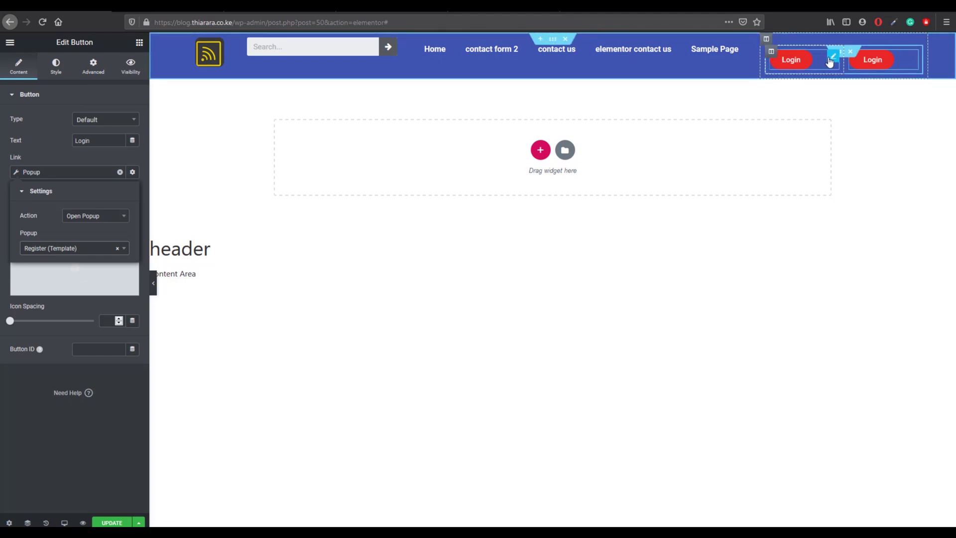
Step: Centre-align the Login button within its column
{"action": "left_click", "coordinate": [52, 72]}
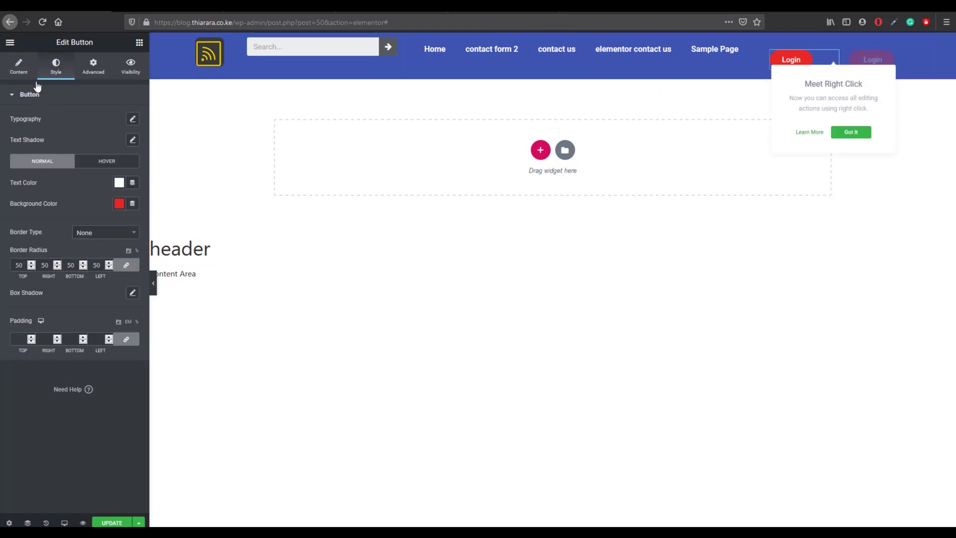
{"action": "left_click", "coordinate": [18, 68]}
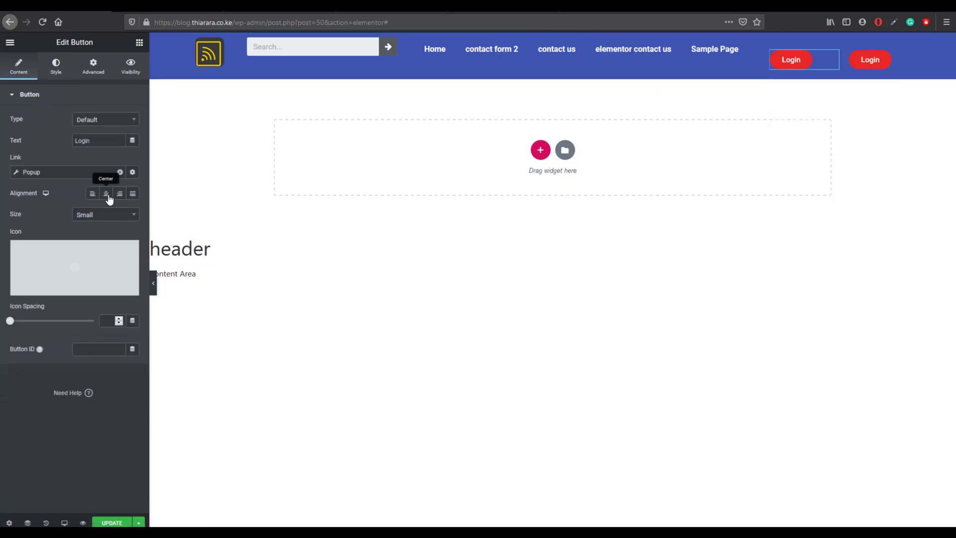
{"action": "left_click", "coordinate": [106, 194]}
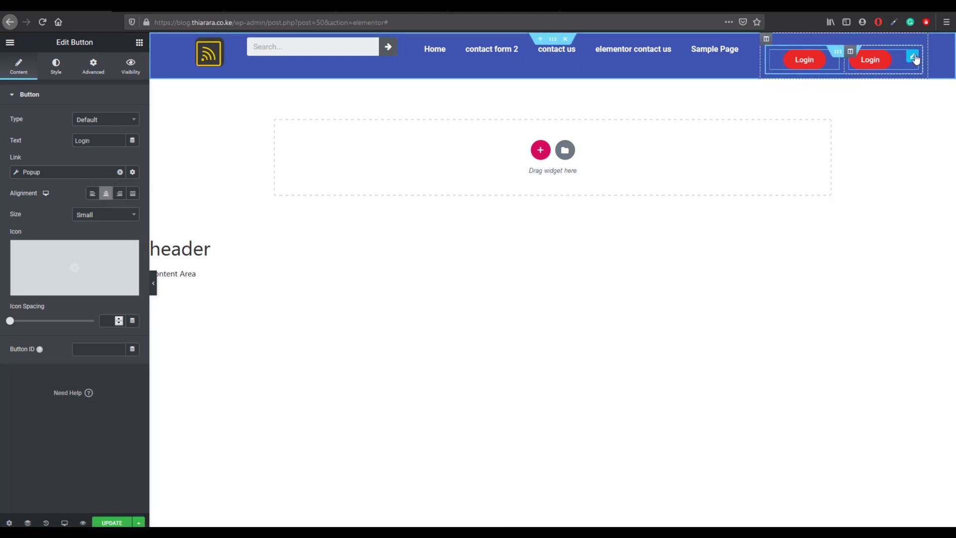
Step: Relabel the second button 'Register' and update the header template
{"action": "left_click", "coordinate": [914, 58]}
{"action": "left_click", "coordinate": [866, 221]}
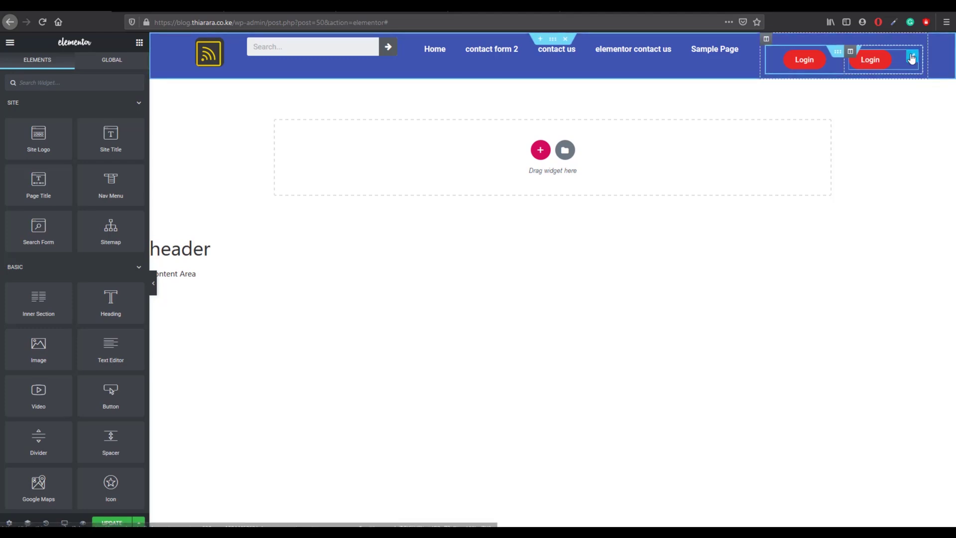
{"action": "left_click", "coordinate": [914, 57]}
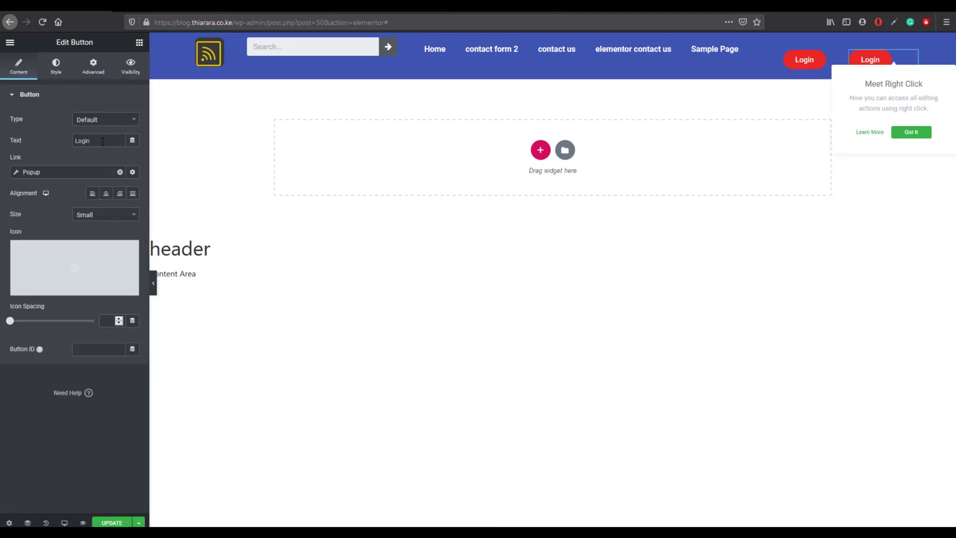
{"action": "left_click_drag", "start_coordinate": [102, 142], "coordinate": [28, 144]}
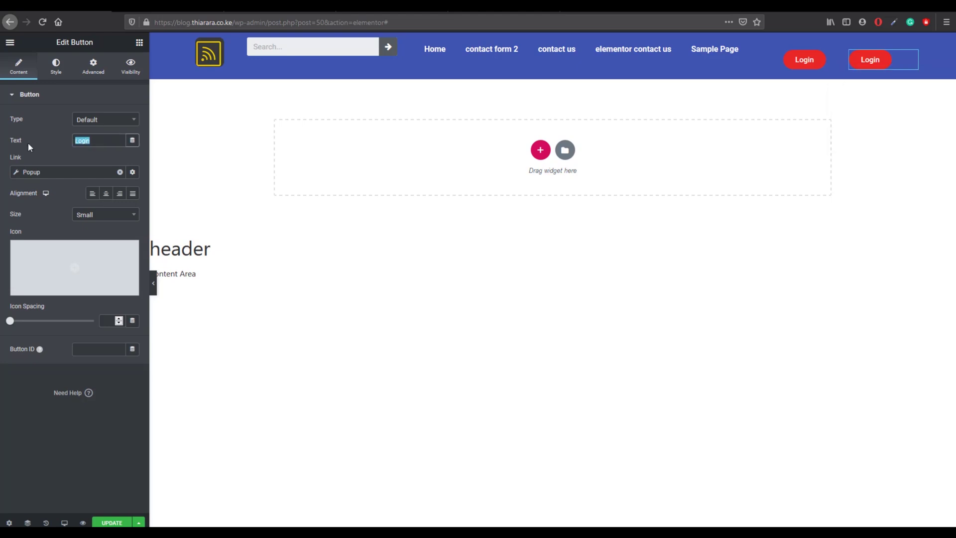
{"action": "type", "text": "RE"}
{"action": "key", "text": "BackSpace"}
{"action": "type", "text": "egister"}
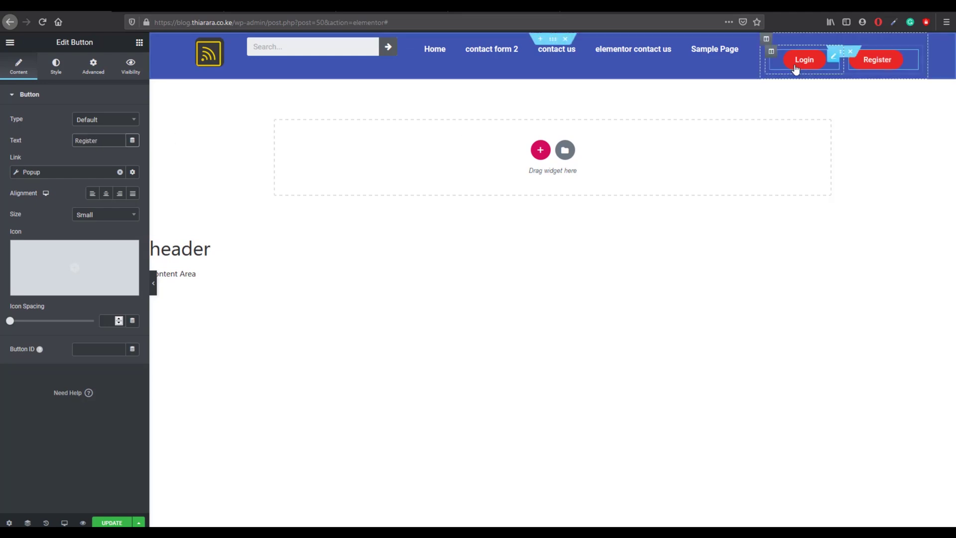
{"action": "left_click", "coordinate": [113, 521]}
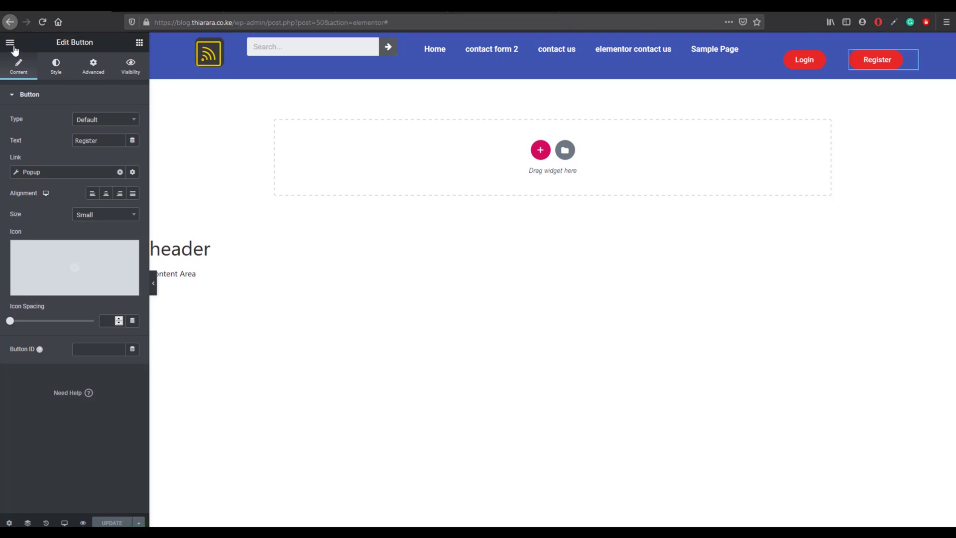
Step: Exit to the dashboard and open the contact form 2 page from All Pages in Elementor
{"action": "left_click", "coordinate": [10, 43]}
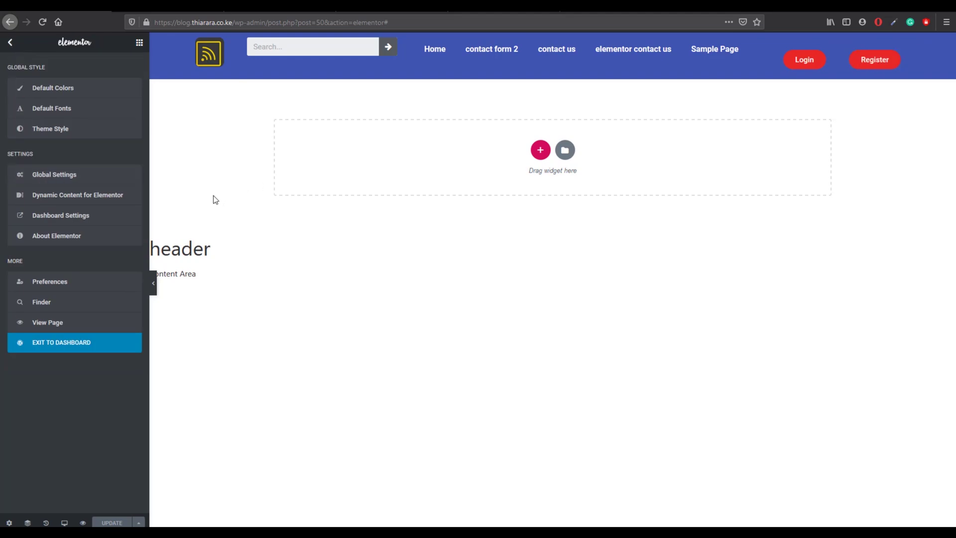
{"action": "left_click", "coordinate": [48, 342]}
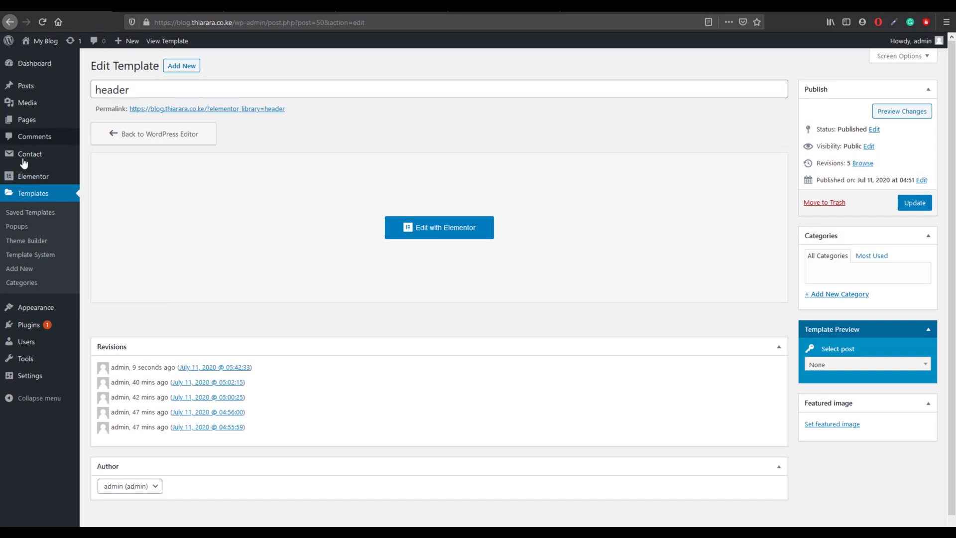
{"action": "mouse_move", "coordinate": [25, 122]}
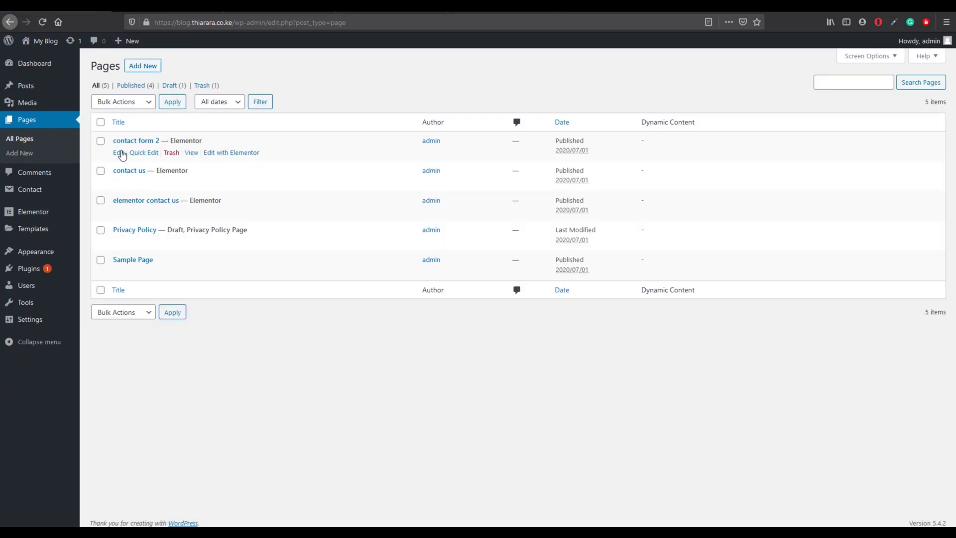
{"action": "left_click", "coordinate": [225, 155]}
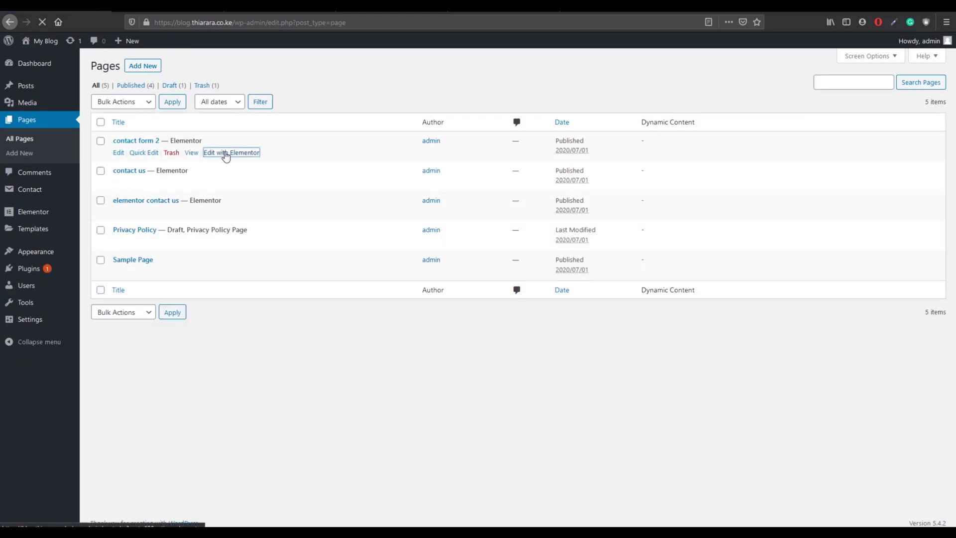
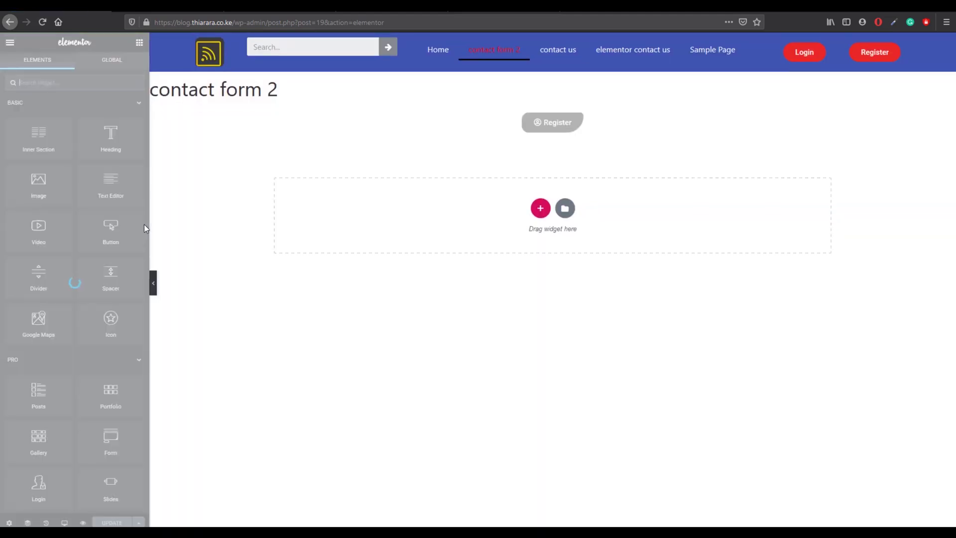
Step: Add a two-column section below the Register button with a Button widget in its left column
{"action": "left_click", "coordinate": [540, 208]}
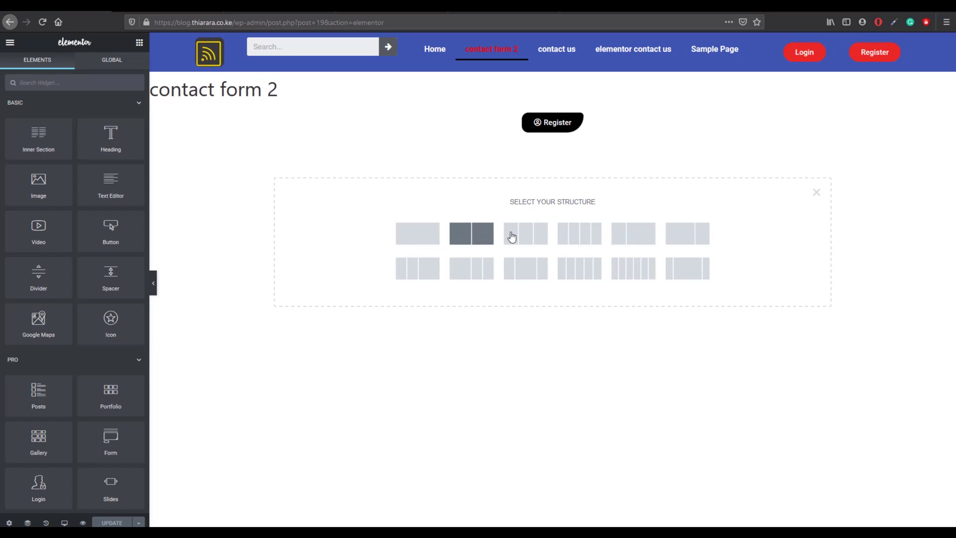
{"action": "left_click", "coordinate": [469, 233]}
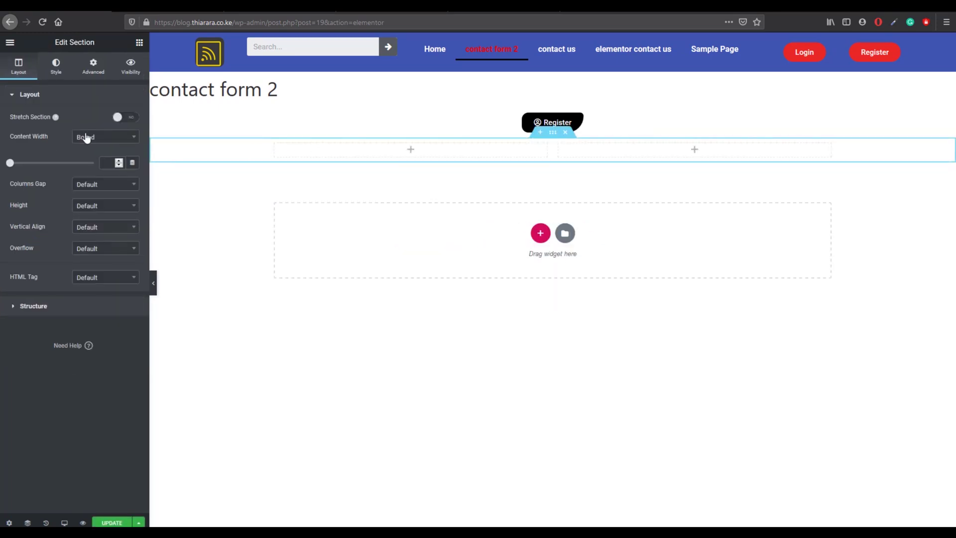
{"action": "left_click", "coordinate": [138, 44]}
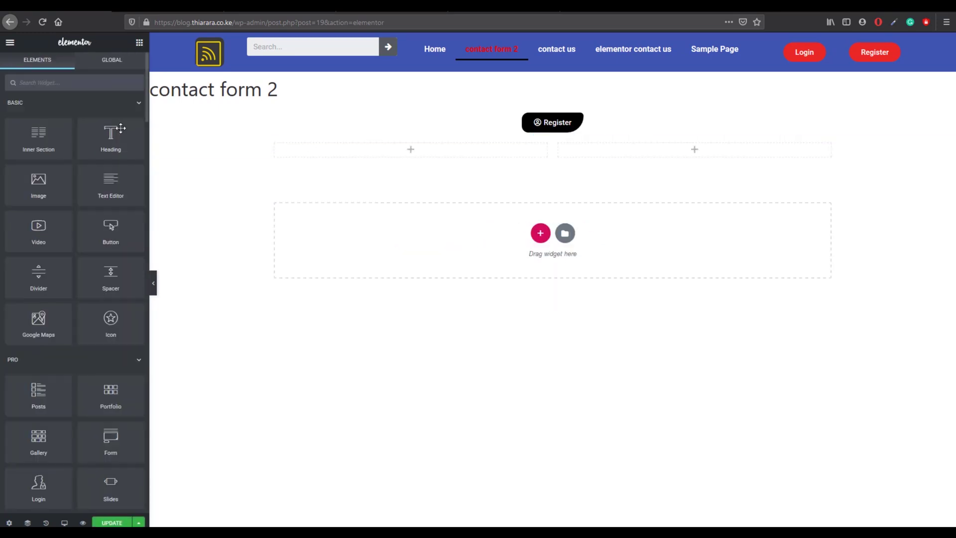
{"action": "left_click_drag", "start_coordinate": [112, 226], "coordinate": [331, 145]}
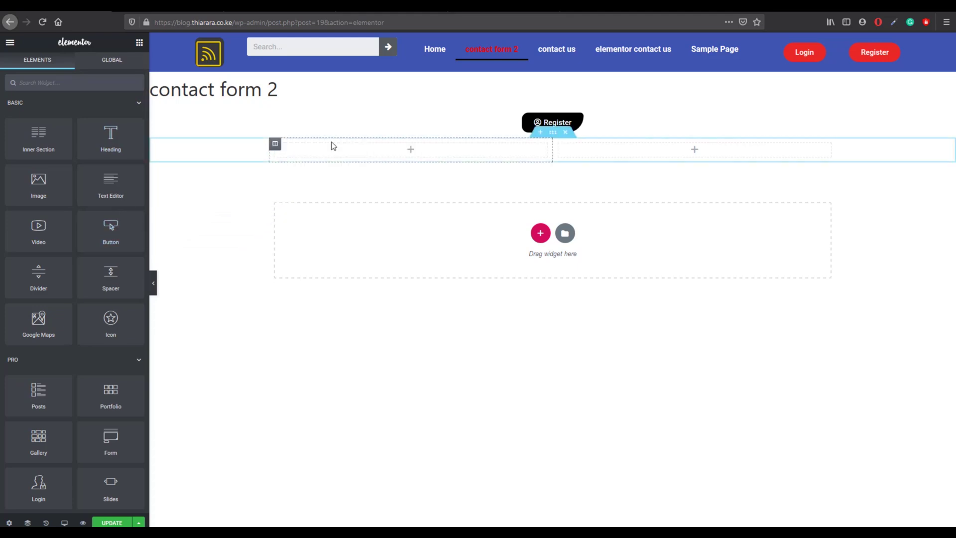
{"action": "left_click_drag", "start_coordinate": [103, 227], "coordinate": [321, 152]}
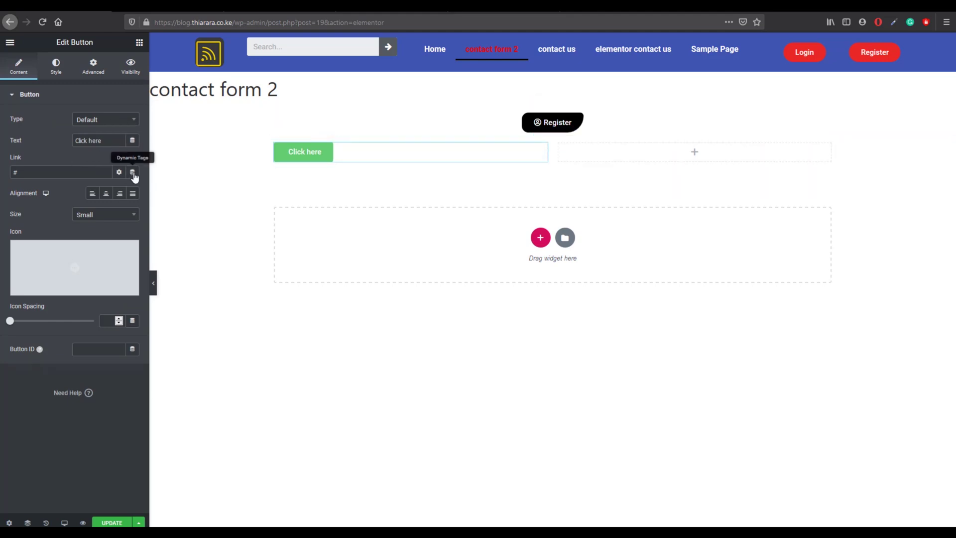
Step: Set the new button's link to a Popup dynamic tag with the Open Popup action
{"action": "left_click", "coordinate": [133, 171]}
{"action": "scroll", "coordinate": [32, 294], "scroll_direction": "down", "scroll_amount": 2}
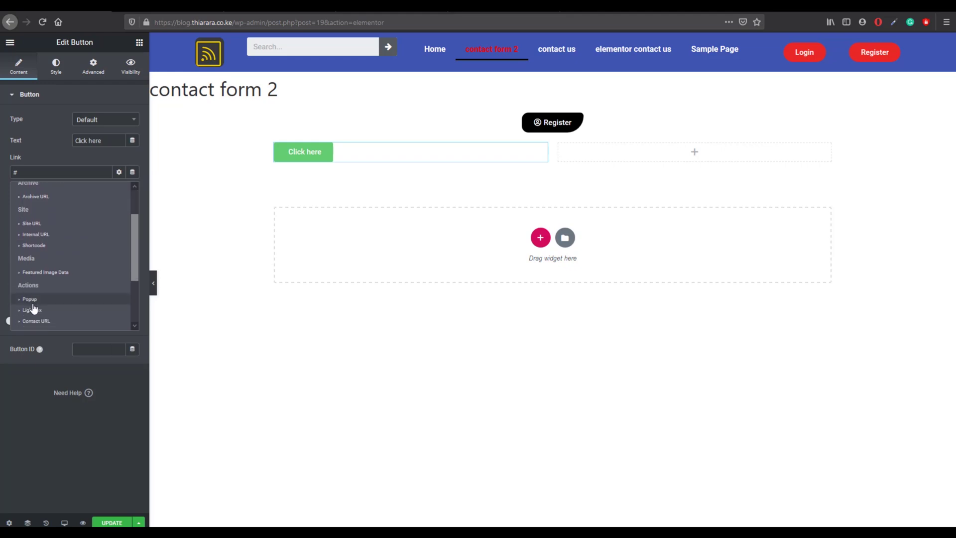
{"action": "left_click", "coordinate": [33, 302]}
{"action": "left_click", "coordinate": [60, 175]}
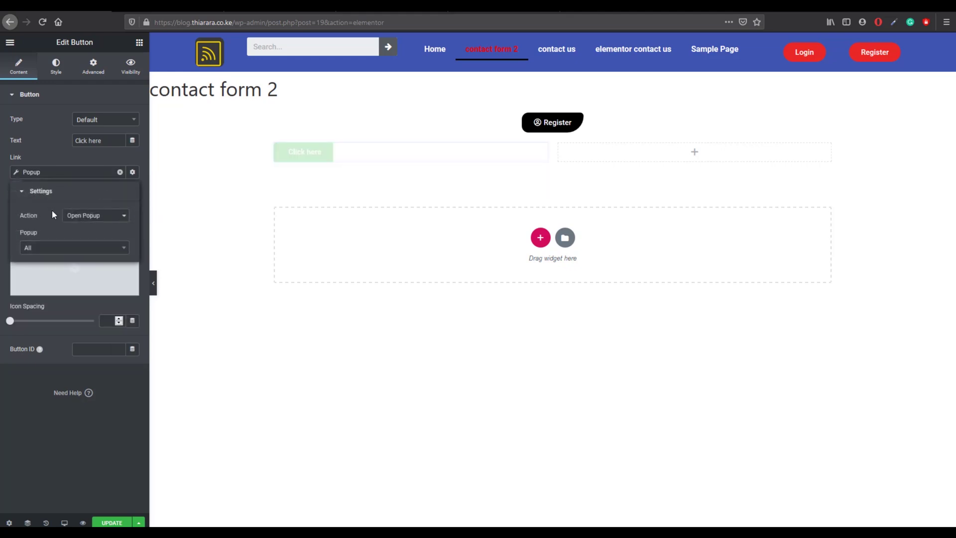
{"action": "left_click", "coordinate": [51, 248]}
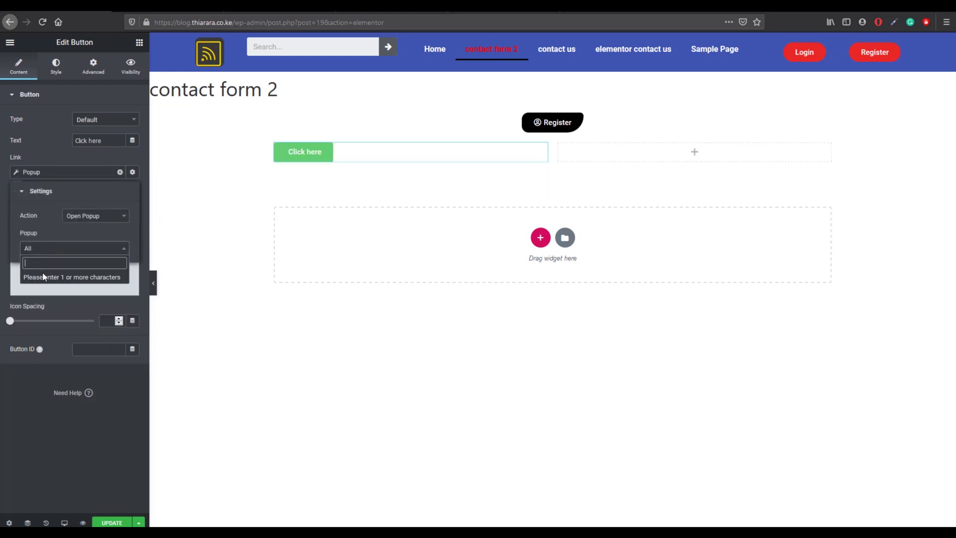
{"action": "type", "text": "lo"}
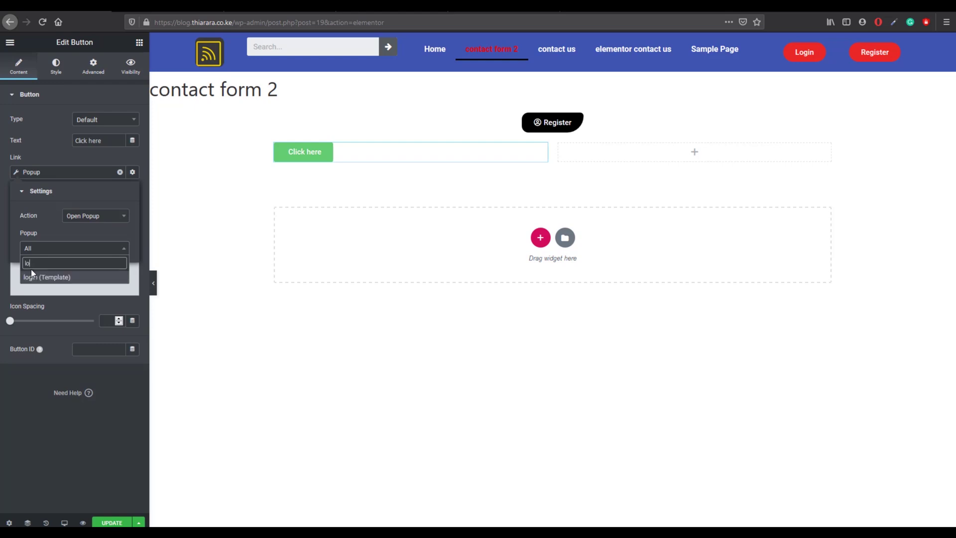
{"action": "type", "text": "g"}
{"action": "left_click", "coordinate": [36, 289]}
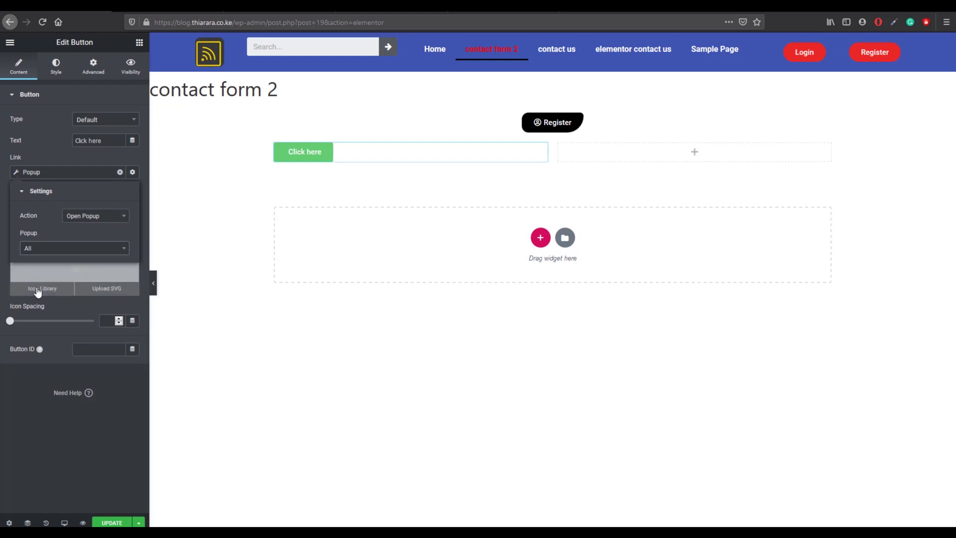
{"action": "left_click", "coordinate": [52, 264]}
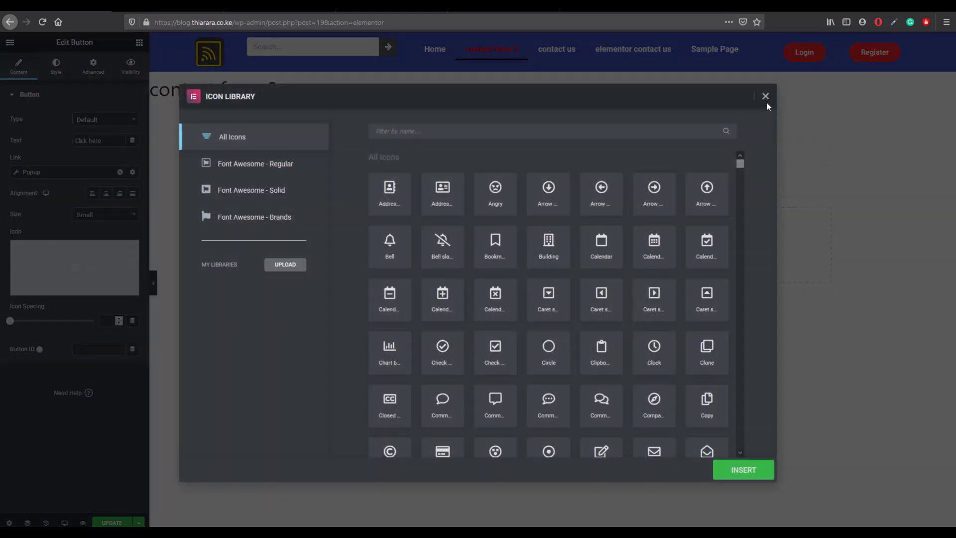
{"action": "left_click", "coordinate": [765, 98]}
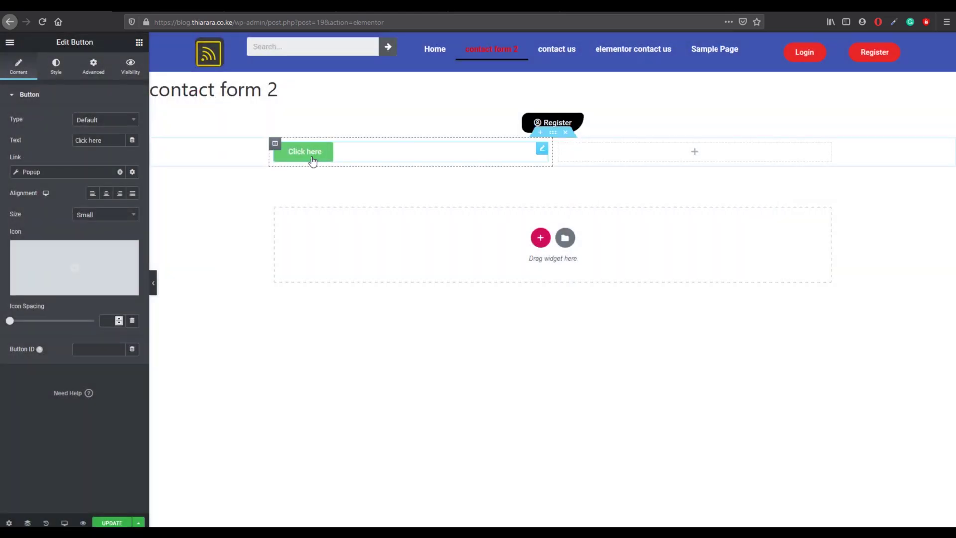
Step: Choose the login (Template) popup and change the button text to 'login'
{"action": "left_click", "coordinate": [41, 168]}
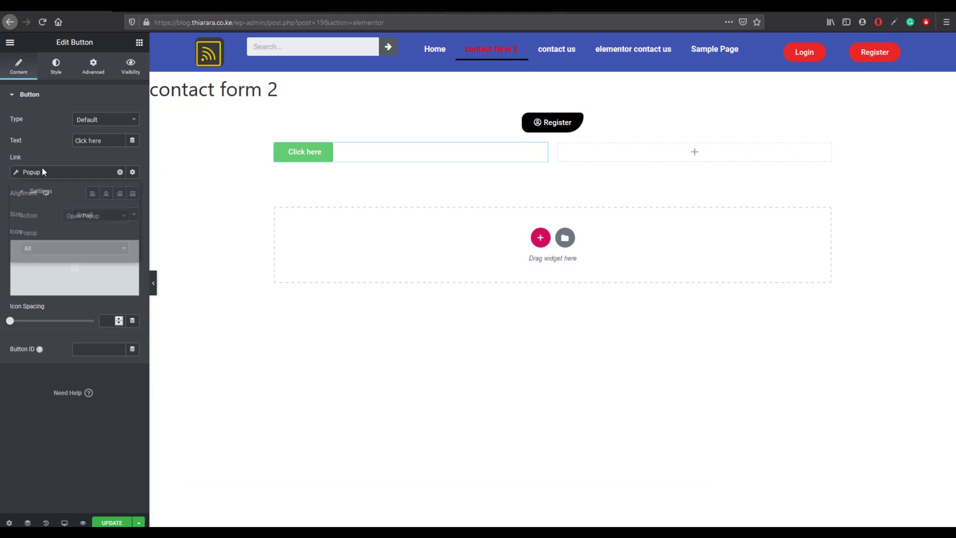
{"action": "left_click", "coordinate": [54, 250]}
{"action": "type", "text": "lo"}
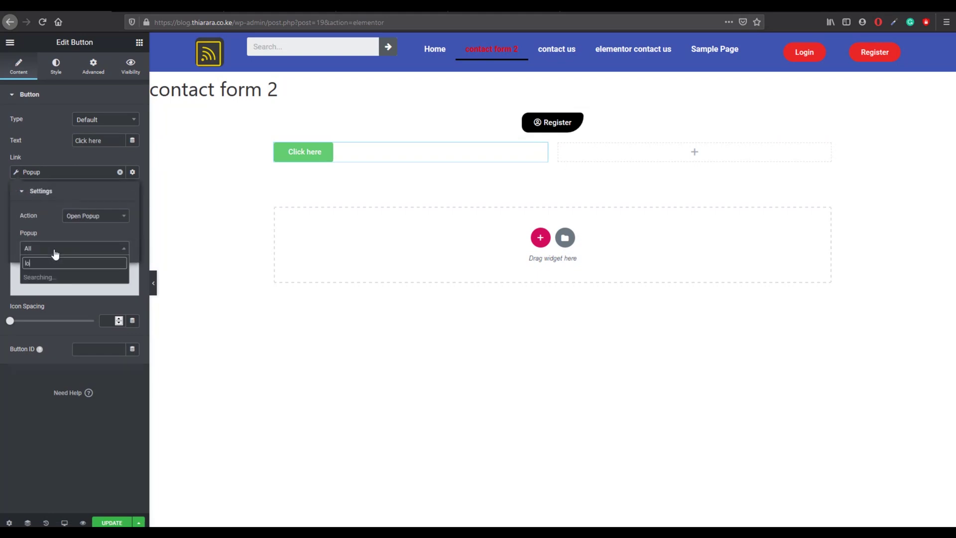
{"action": "type", "text": "g"}
{"action": "left_click", "coordinate": [72, 278]}
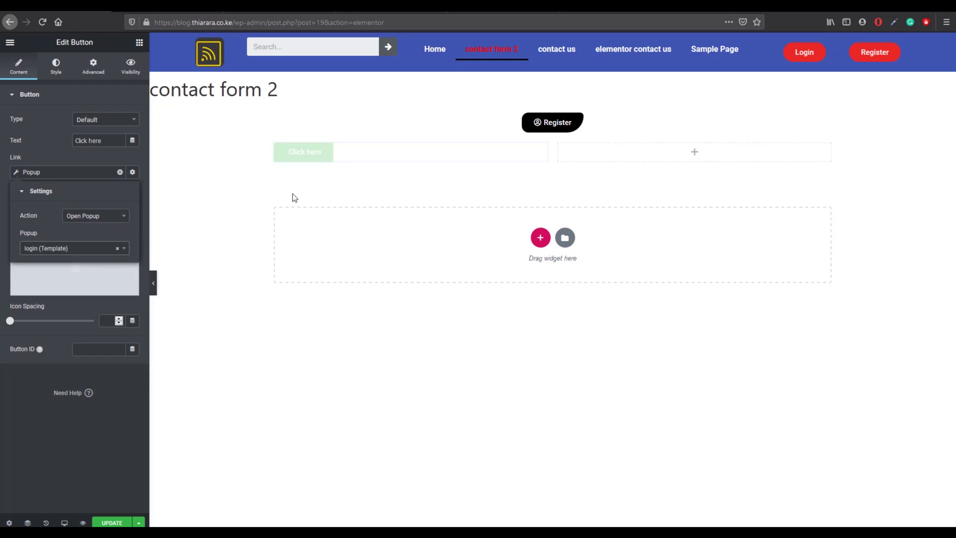
{"action": "left_click_drag", "start_coordinate": [114, 137], "coordinate": [20, 137]}
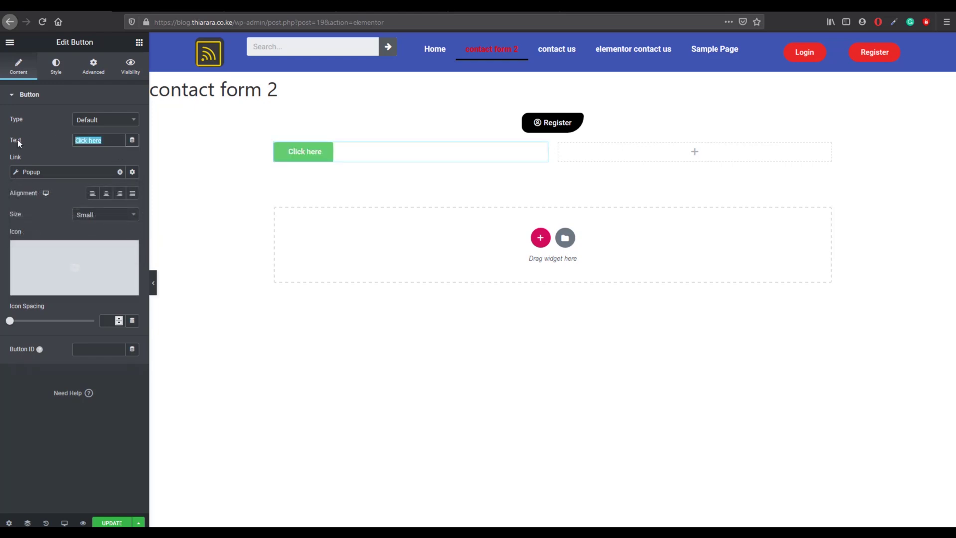
{"action": "type", "text": "login"}
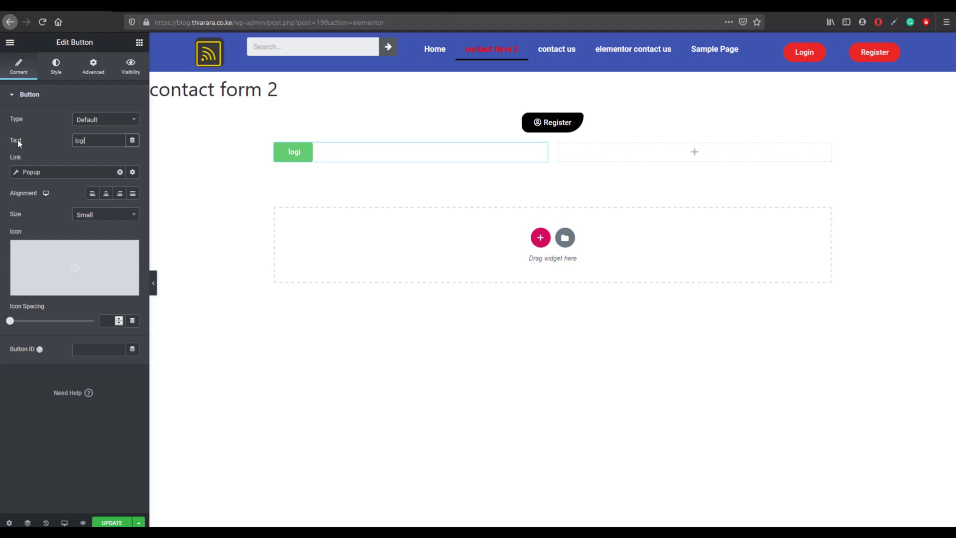
Step: Style the login button with white text on a black background
{"action": "left_click", "coordinate": [50, 69]}
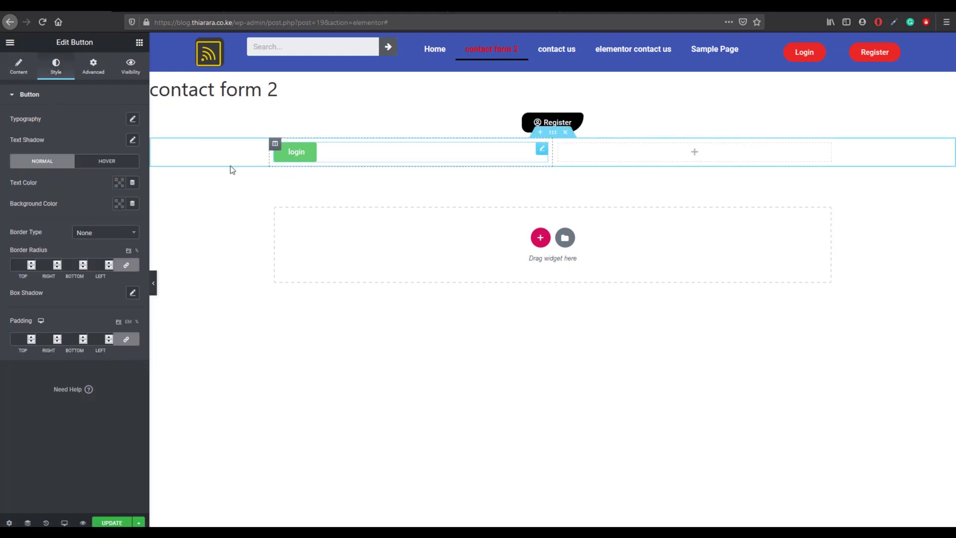
{"action": "left_click", "coordinate": [119, 182]}
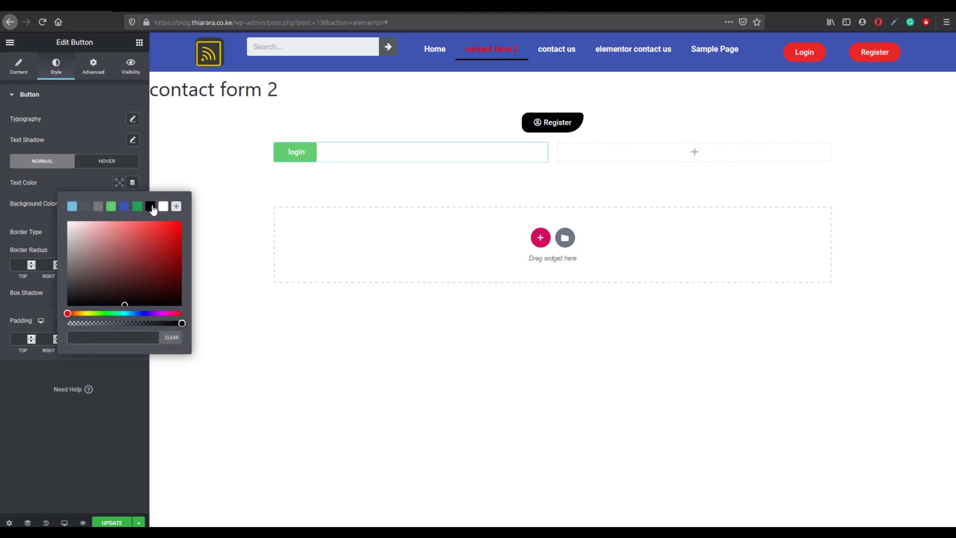
{"action": "left_click", "coordinate": [151, 206]}
{"action": "left_click", "coordinate": [83, 185]}
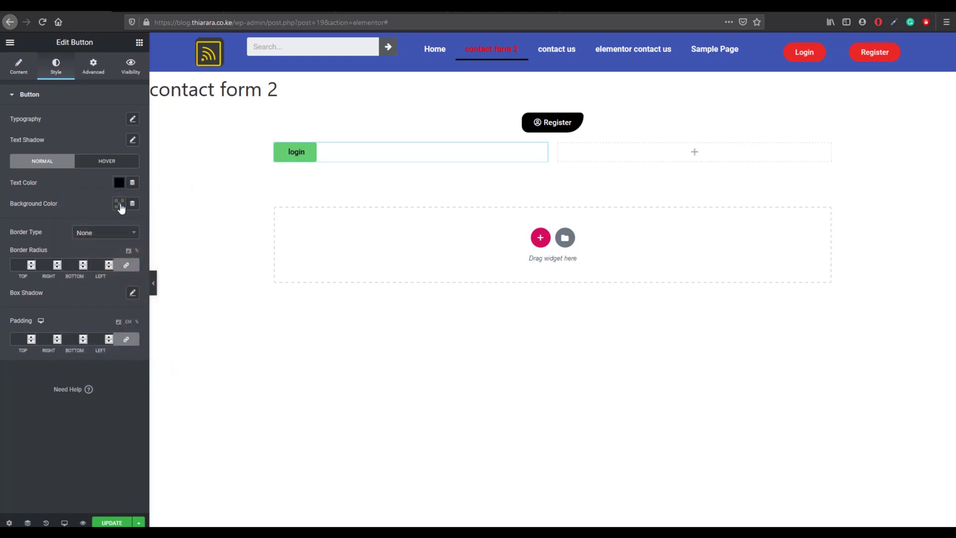
{"action": "left_click", "coordinate": [120, 204]}
{"action": "left_click", "coordinate": [138, 227]}
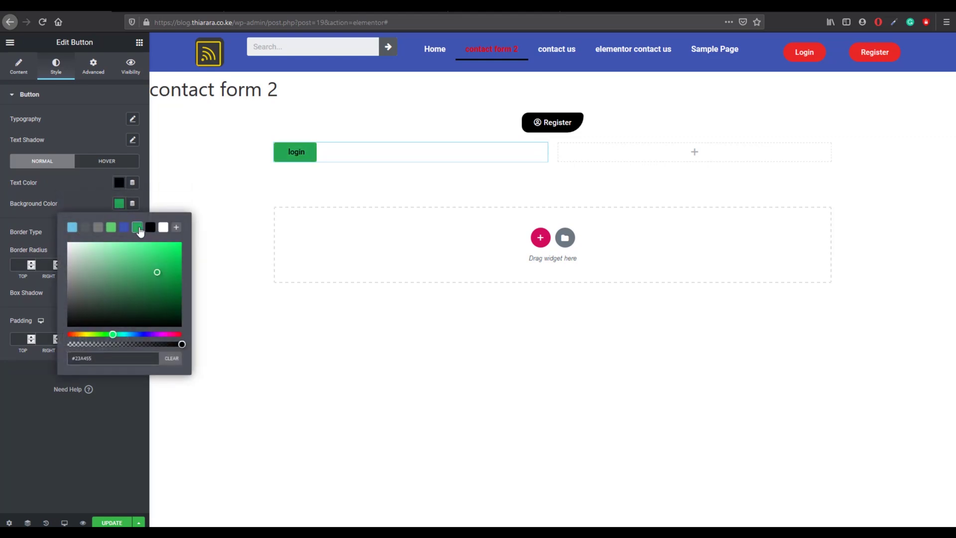
{"action": "left_click", "coordinate": [118, 204]}
{"action": "left_click", "coordinate": [119, 183]}
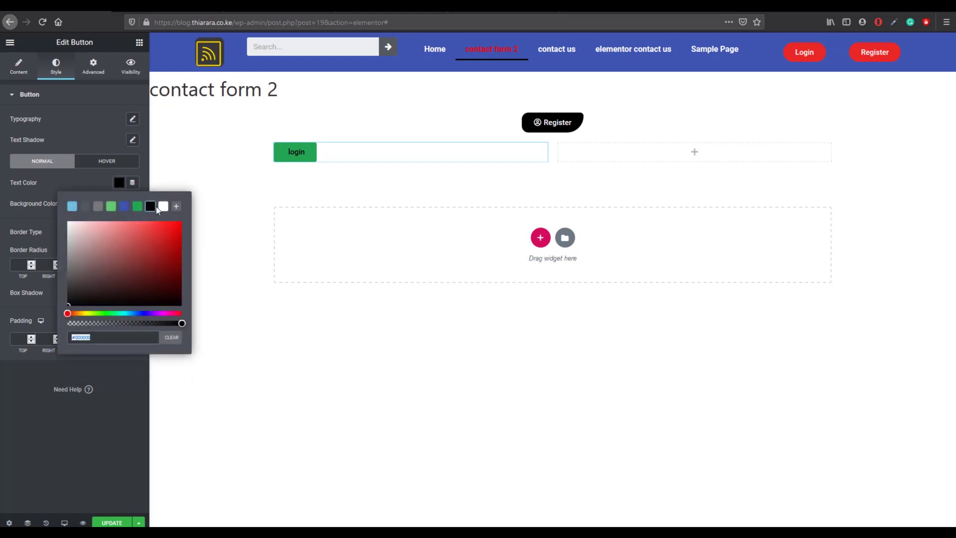
{"action": "left_click", "coordinate": [163, 206]}
{"action": "left_click", "coordinate": [118, 187]}
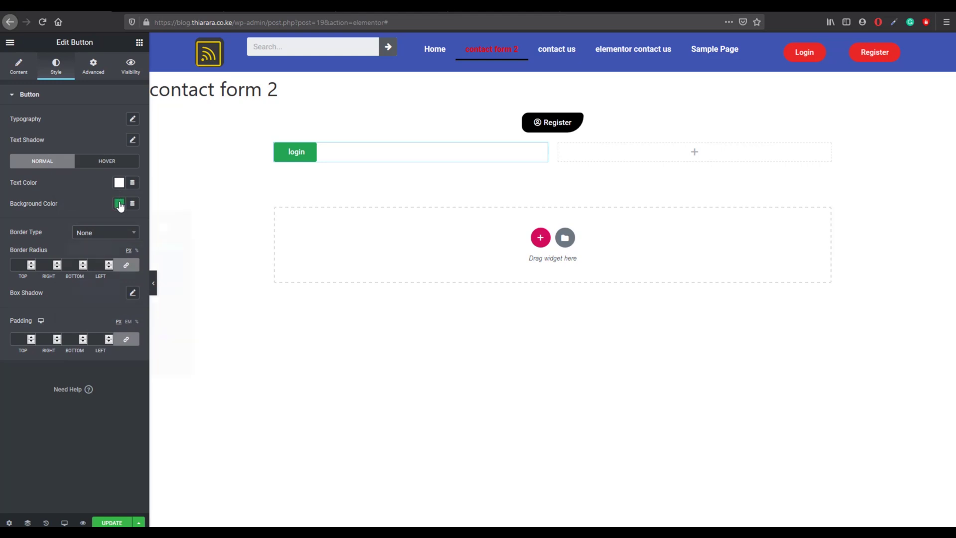
{"action": "left_click", "coordinate": [120, 204]}
{"action": "left_click", "coordinate": [150, 227]}
{"action": "left_click", "coordinate": [120, 192]}
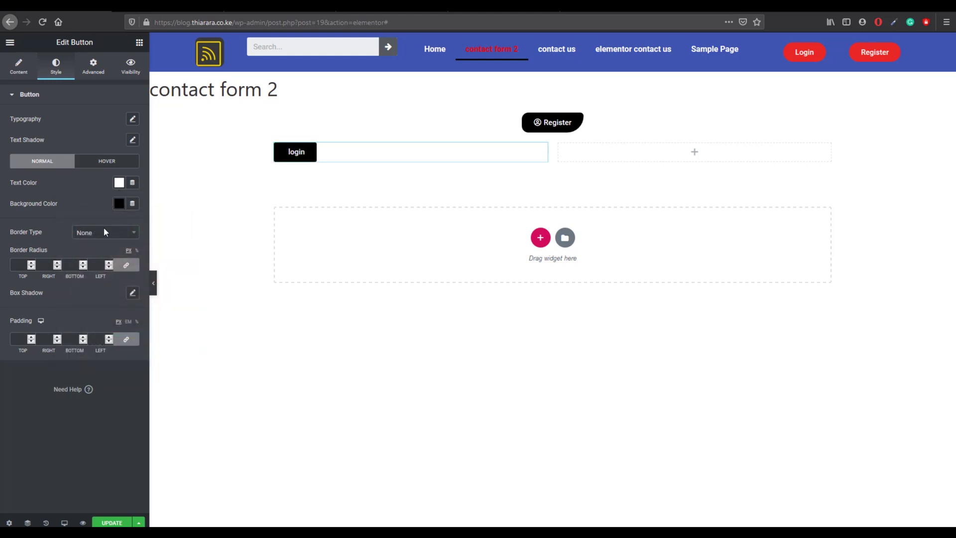
Step: Set the button's border radius to 50 and duplicate its column
{"action": "left_click", "coordinate": [22, 262]}
{"action": "type", "text": "50"}
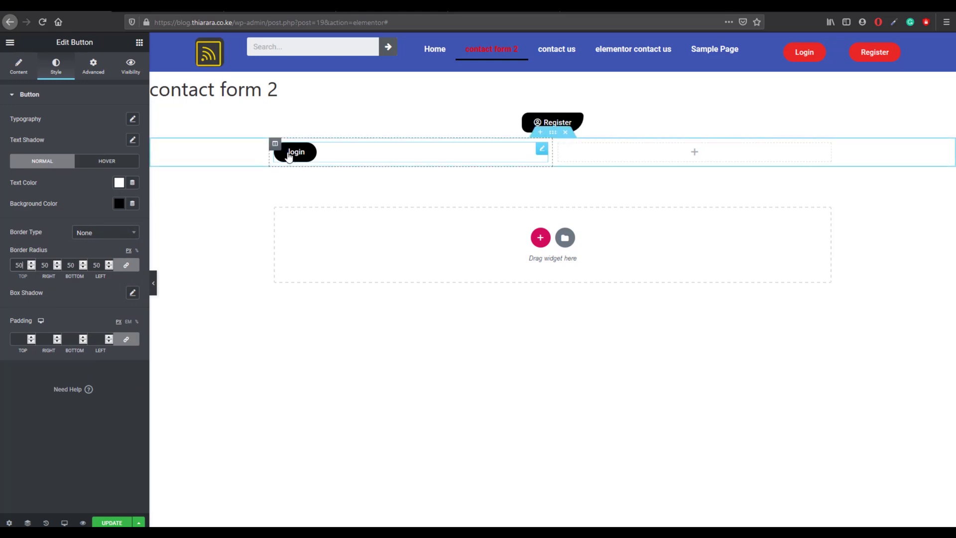
{"action": "right_click", "coordinate": [273, 145]}
{"action": "left_click", "coordinate": [305, 167]}
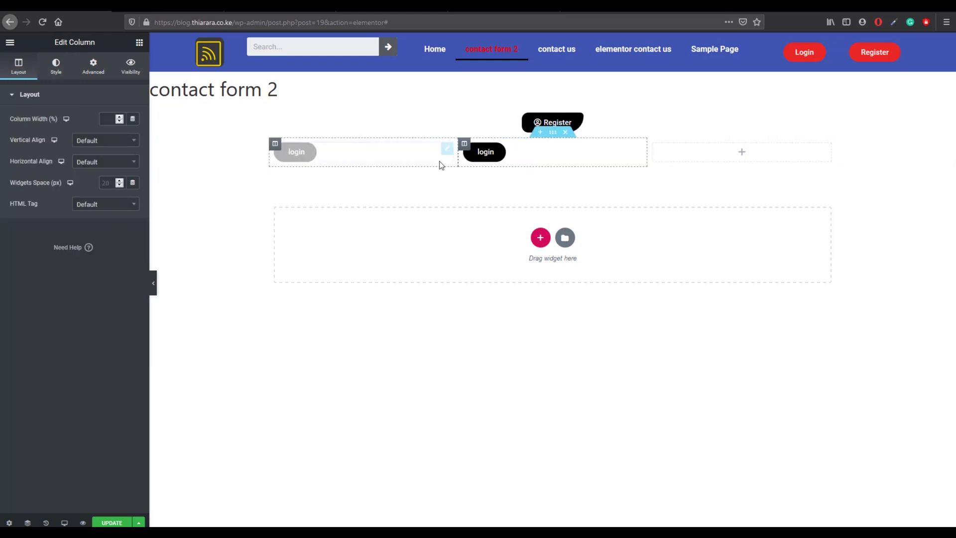
Step: Remove the empty third column and link the second button to the Register (Template) popup
{"action": "right_click", "coordinate": [653, 143]}
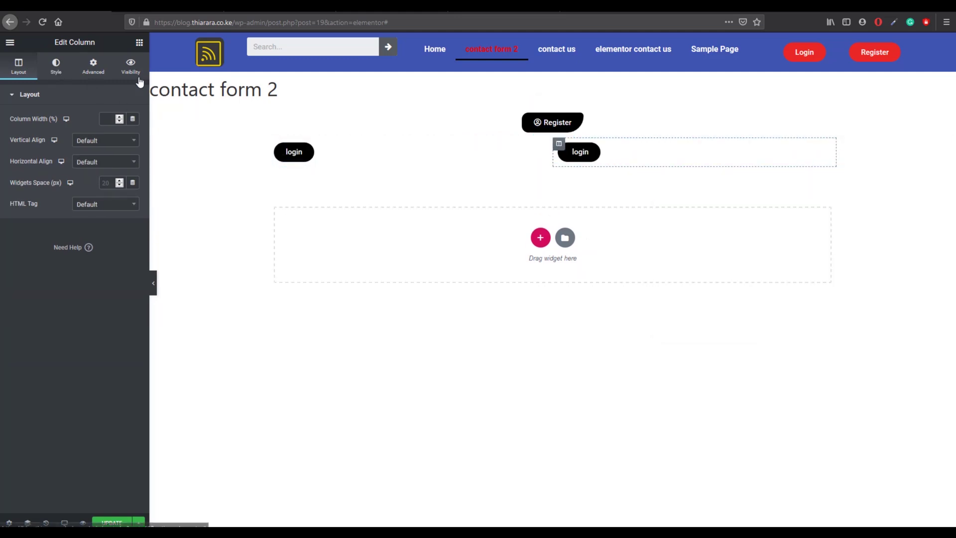
{"action": "left_click", "coordinate": [572, 156]}
{"action": "left_click", "coordinate": [45, 170]}
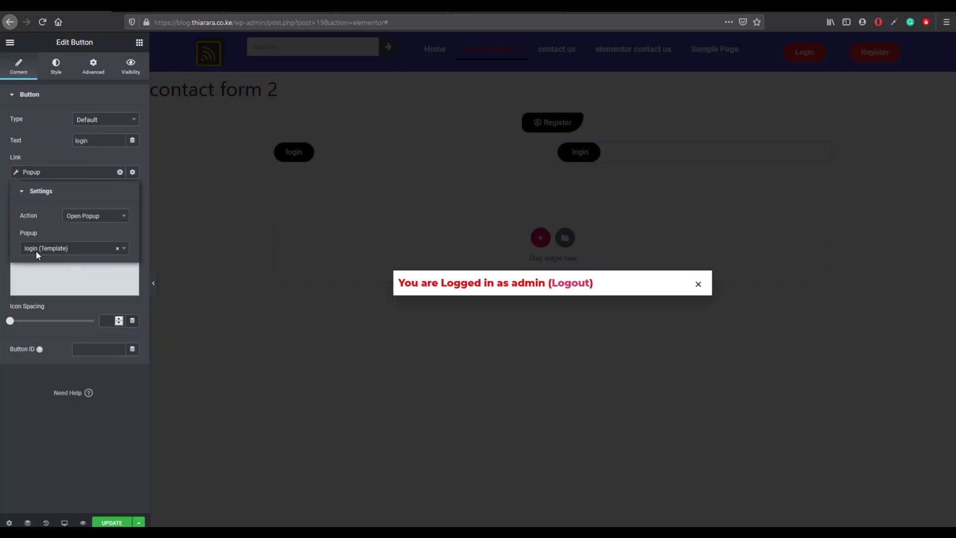
{"action": "left_click", "coordinate": [36, 250]}
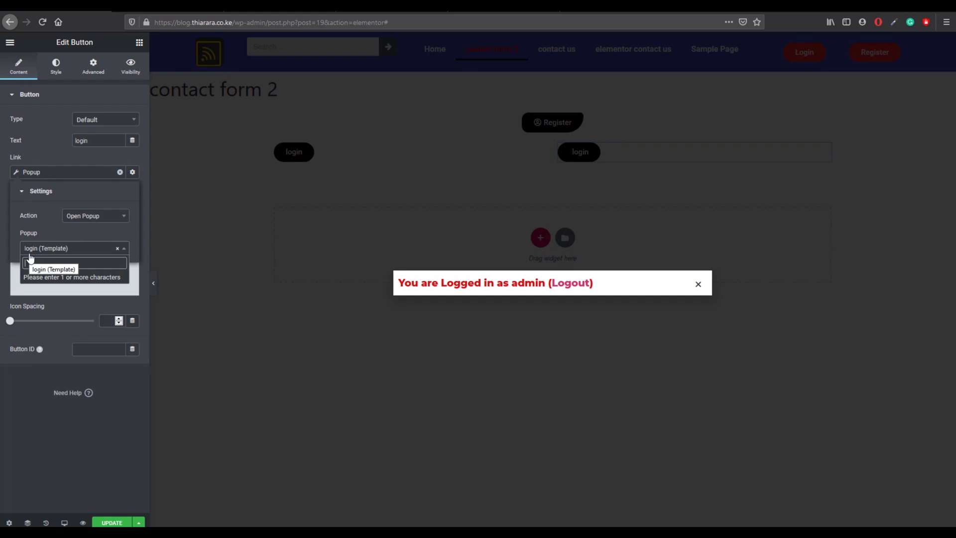
{"action": "type", "text": "l"}
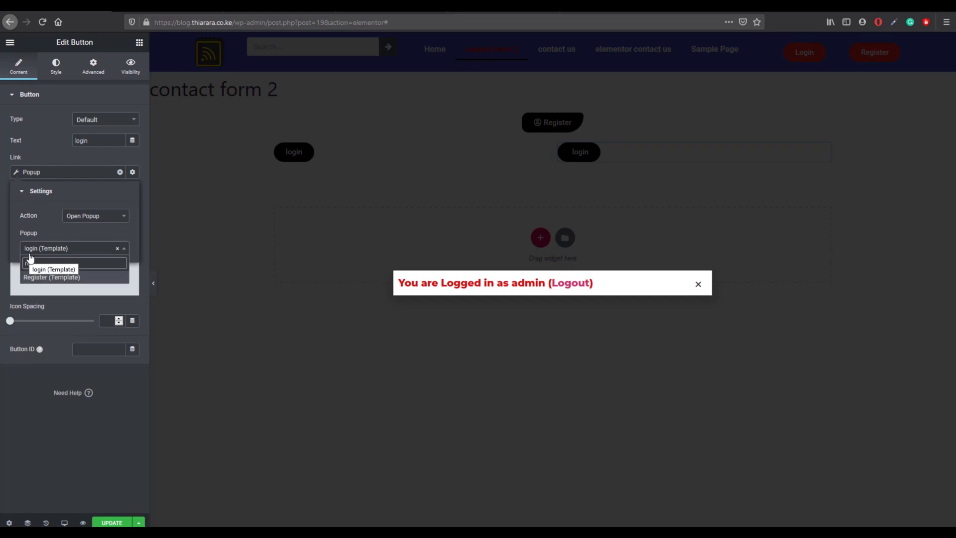
{"action": "left_click", "coordinate": [29, 277]}
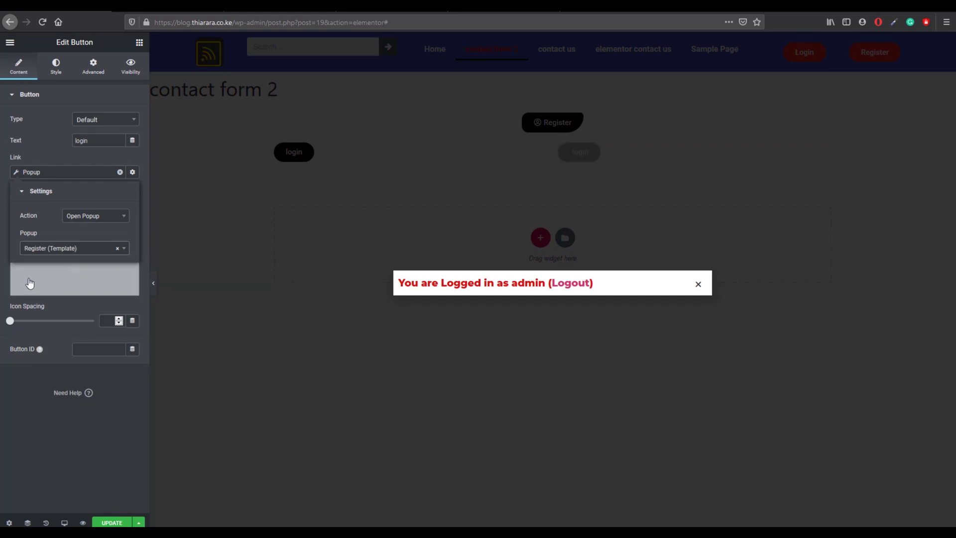
Step: Relabel the second button 'register' and dismiss the logged-in notice
{"action": "left_click_drag", "start_coordinate": [78, 139], "coordinate": [75, 140]}
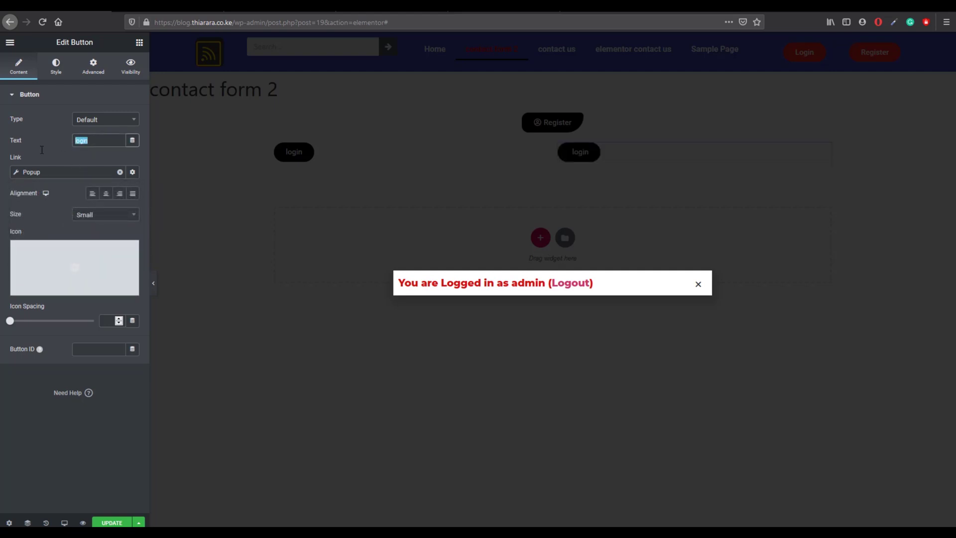
{"action": "type", "text": "reg"}
{"action": "type", "text": "ster"}
{"action": "left_click", "coordinate": [697, 284]}
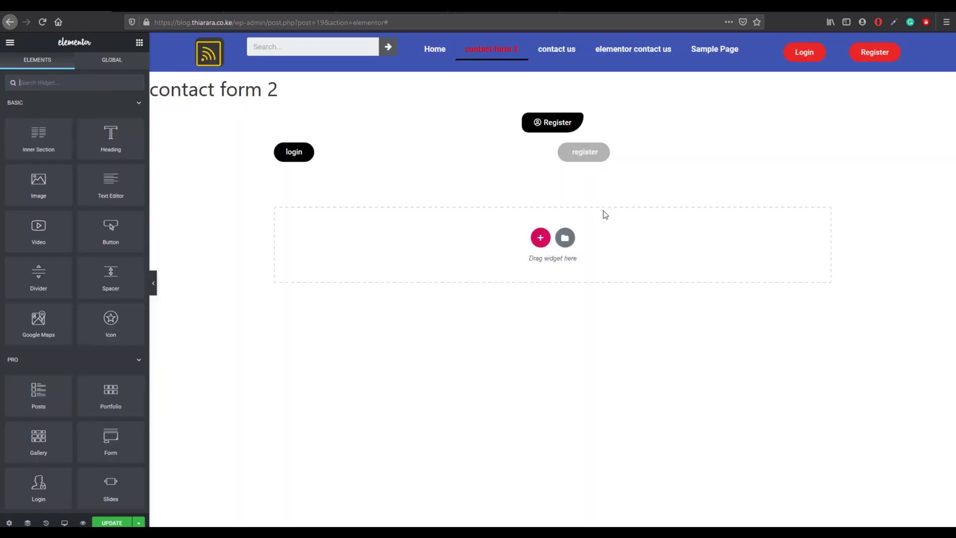
Step: Delete the old Register button section and narrow the button row's content width to 500
{"action": "left_click", "coordinate": [564, 103]}
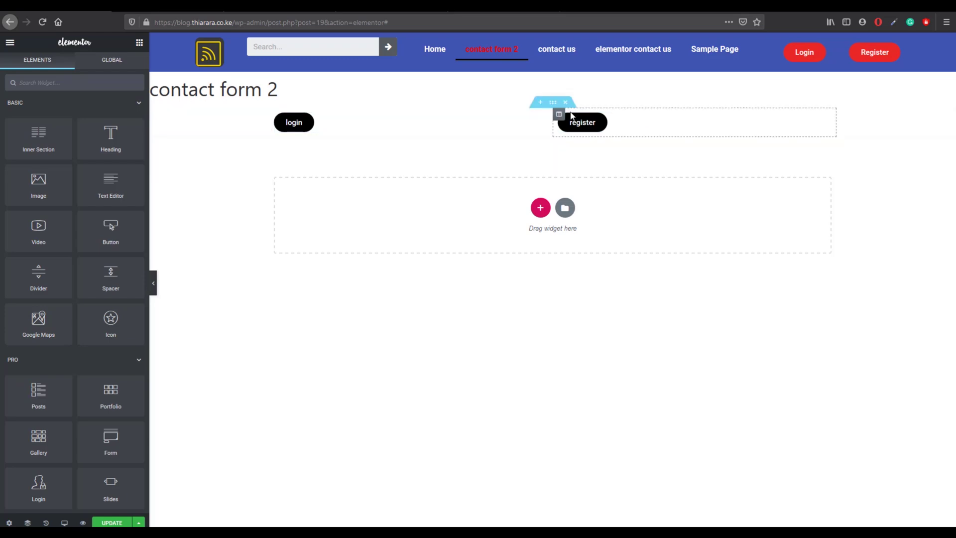
{"action": "left_click", "coordinate": [552, 102]}
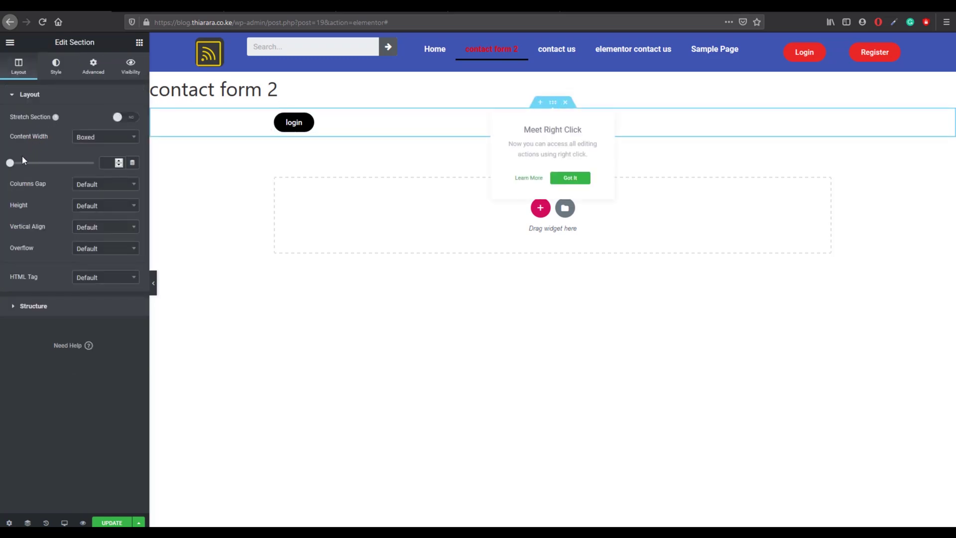
{"action": "mouse_move", "coordinate": [9, 163]}
{"action": "left_mouse_down"}
{"action": "mouse_move", "coordinate": [19, 163]}
{"action": "mouse_move", "coordinate": [6, 163]}
{"action": "left_mouse_up"}
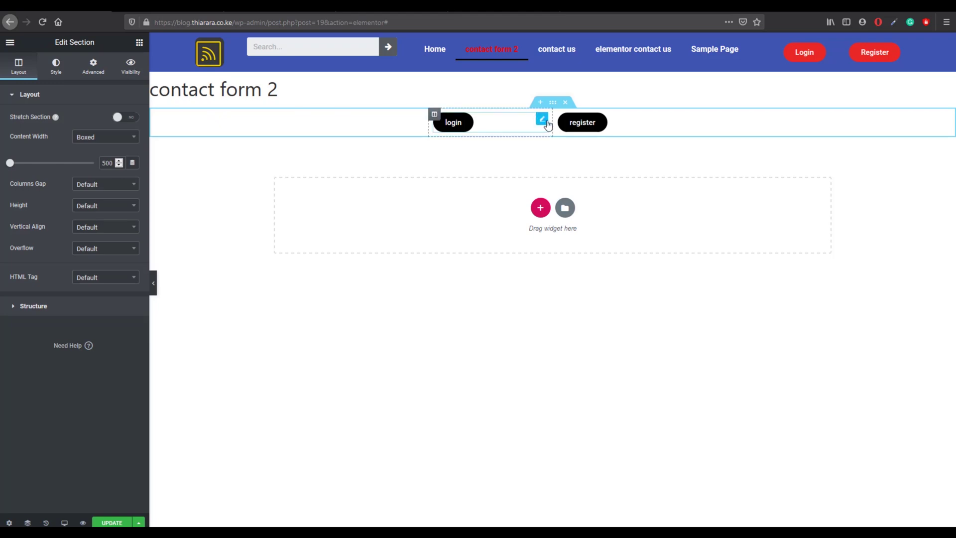
Step: Right-align the login button and update the page
{"action": "left_click", "coordinate": [547, 124]}
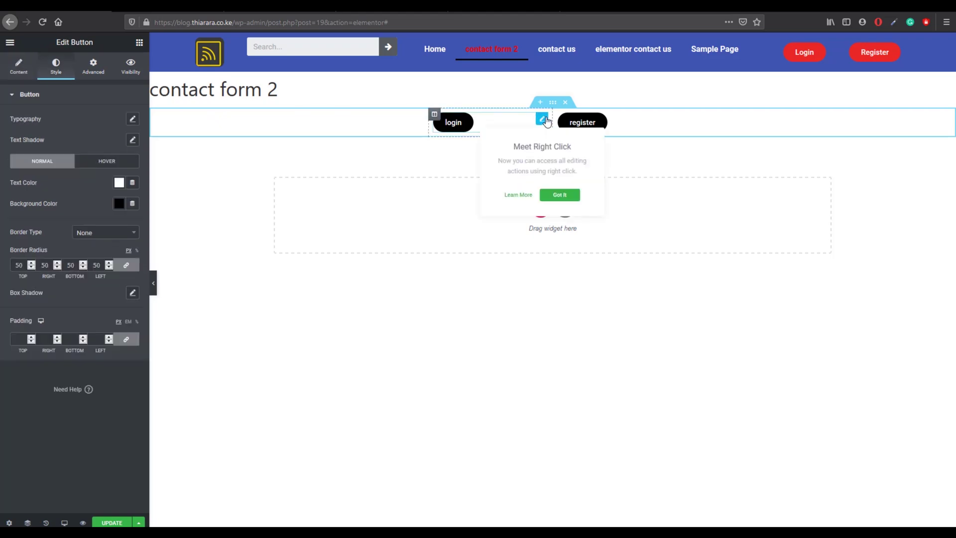
{"action": "left_click", "coordinate": [18, 69]}
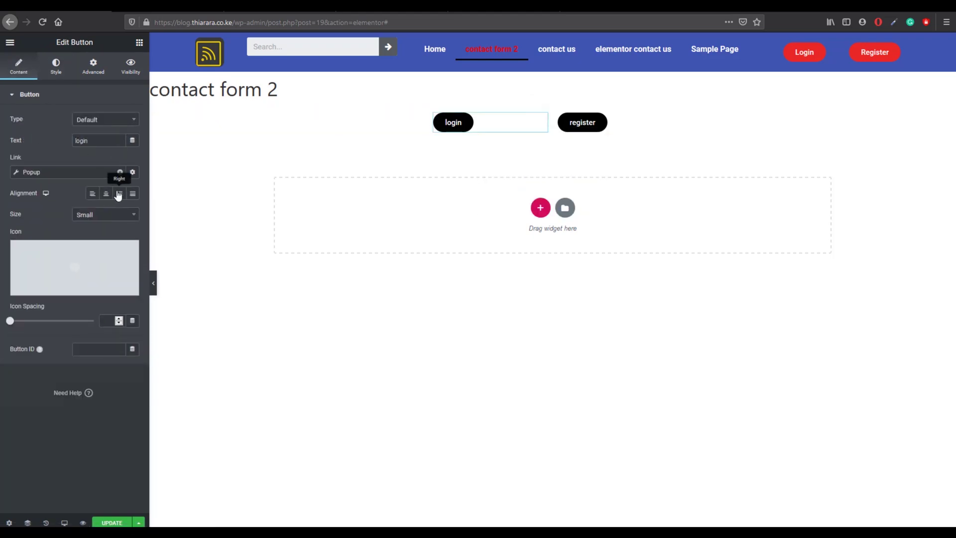
{"action": "left_click", "coordinate": [119, 193]}
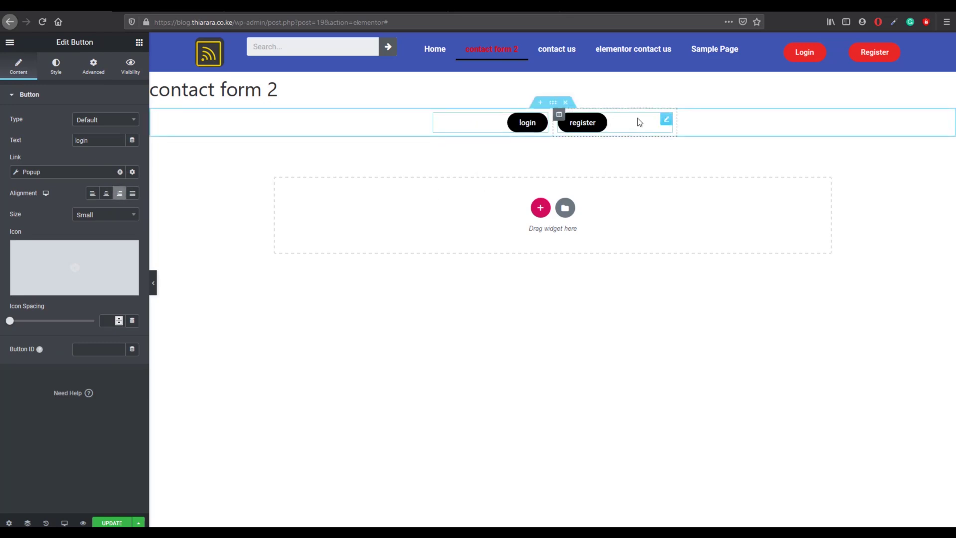
{"action": "left_click", "coordinate": [119, 522]}
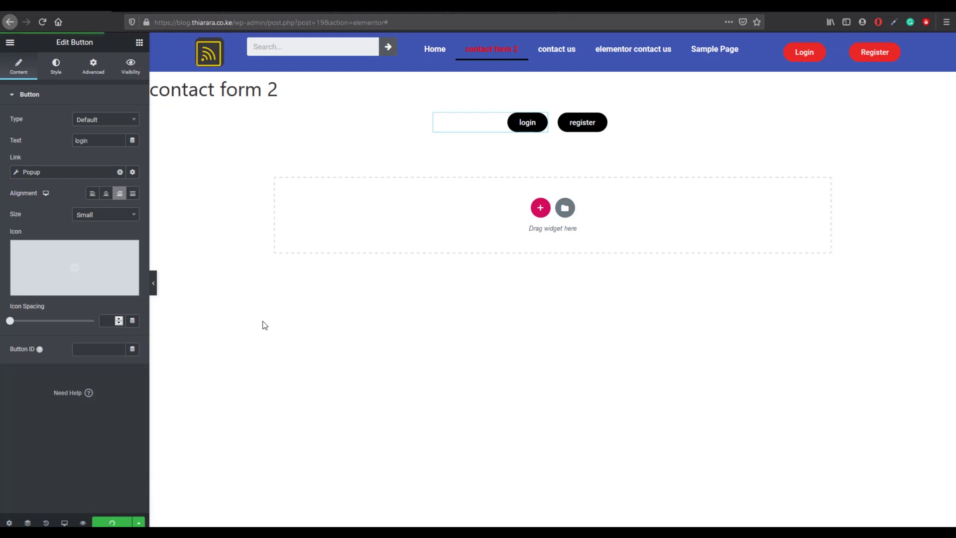
{"action": "left_click", "coordinate": [11, 43]}
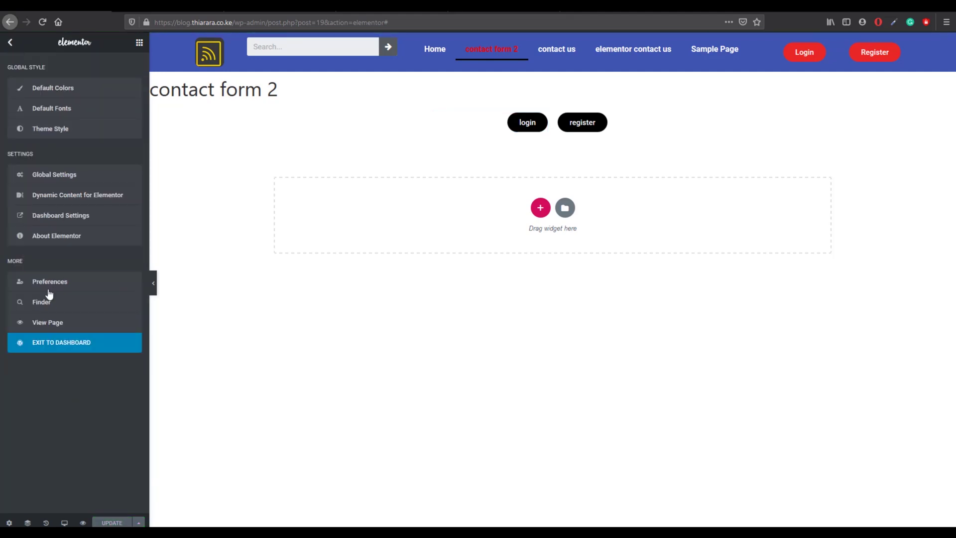
Step: Exit to the dashboard and open the My Blog homepage in a new private window
{"action": "left_click", "coordinate": [50, 343]}
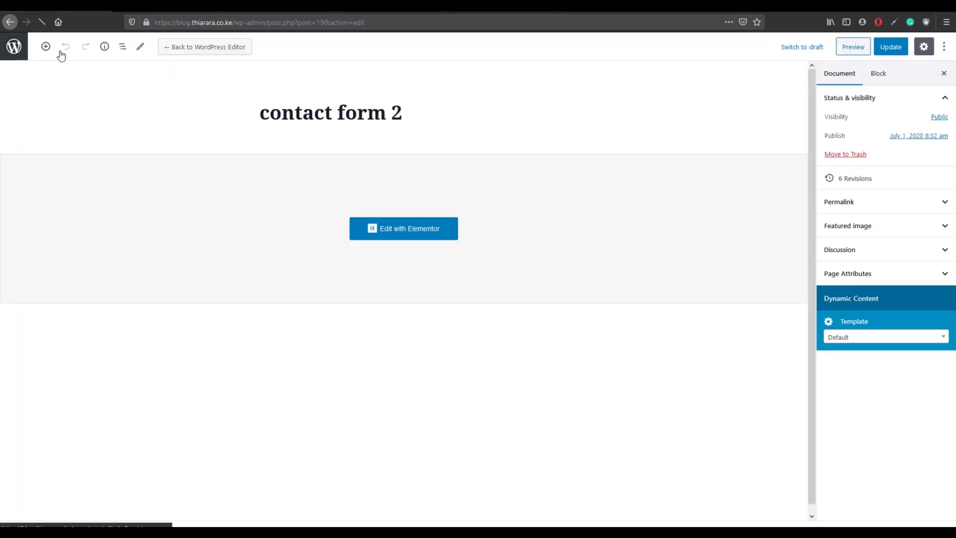
{"action": "left_click", "coordinate": [14, 47]}
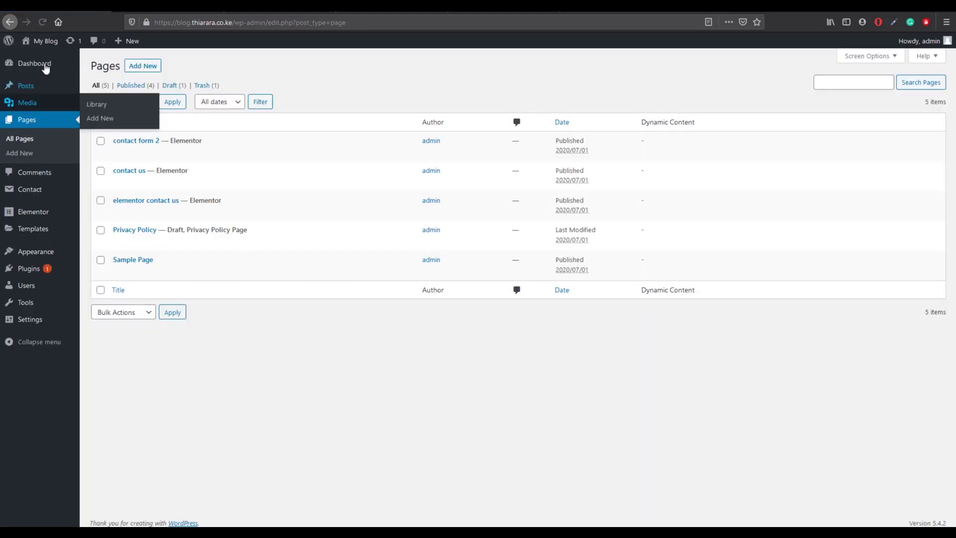
{"action": "right_click", "coordinate": [43, 40]}
{"action": "left_click", "coordinate": [86, 66]}
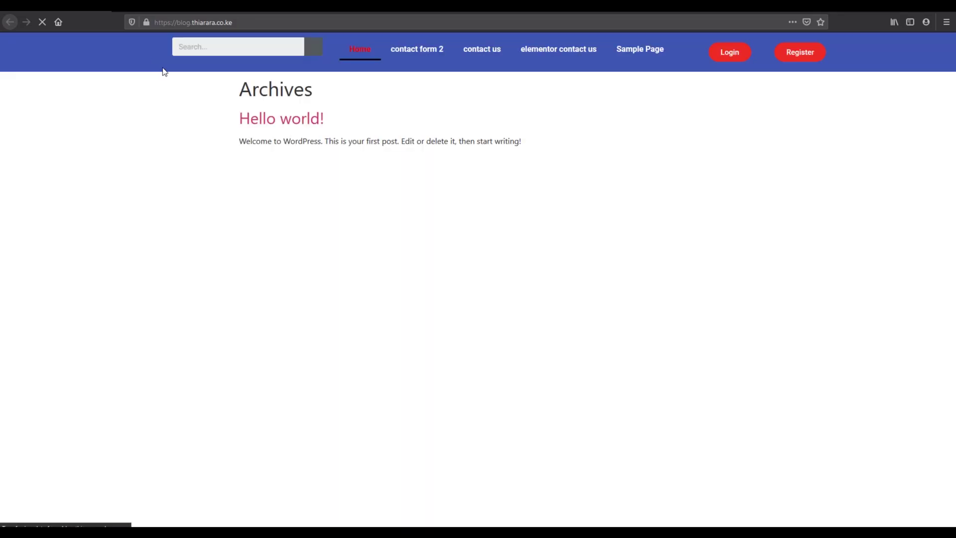
Step: Try the Login popup with saved credentials, then close it and open the Register popup
{"action": "left_click", "coordinate": [731, 58]}
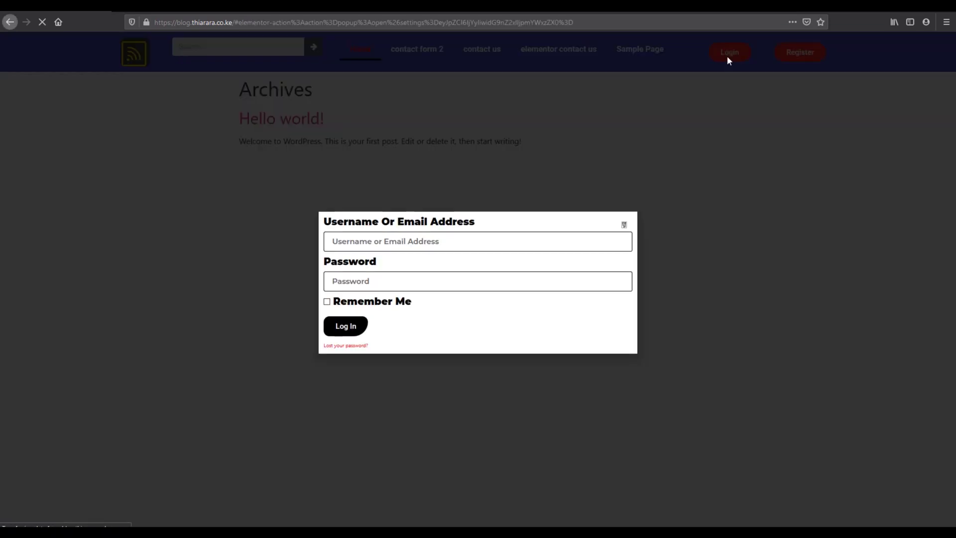
{"action": "left_click", "coordinate": [410, 246]}
{"action": "left_click", "coordinate": [402, 285]}
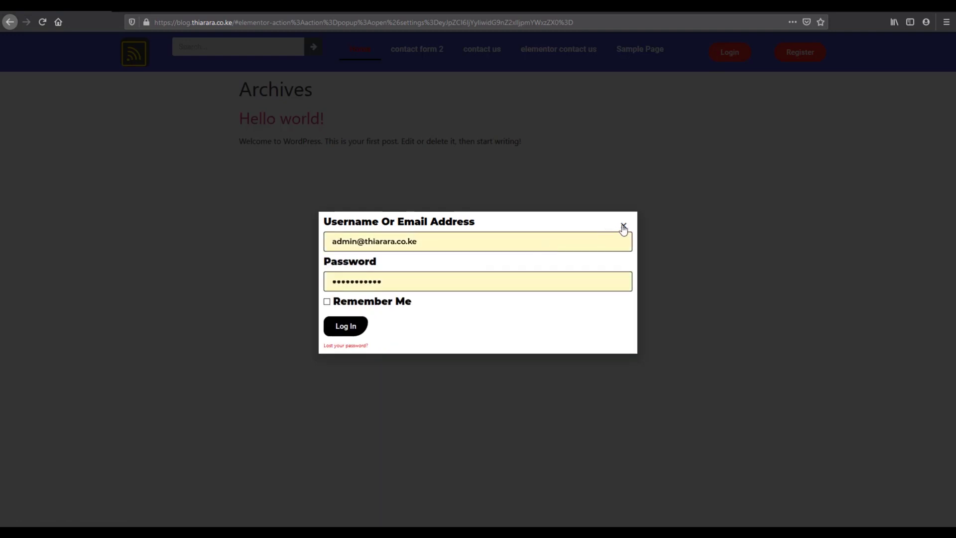
{"action": "left_click", "coordinate": [623, 226]}
{"action": "left_click", "coordinate": [797, 56]}
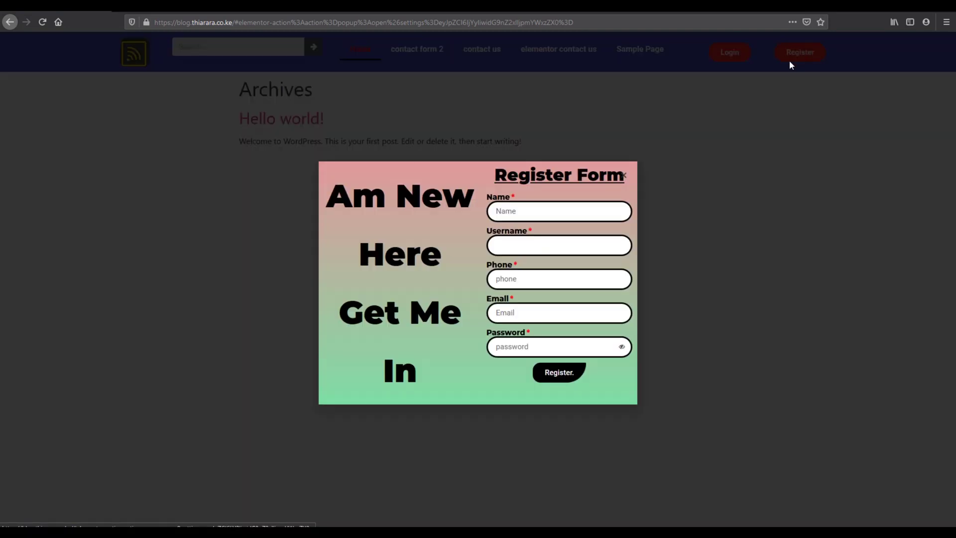
Step: Enter the new user's full name in the Register form's Name field
{"action": "left_click", "coordinate": [517, 315]}
{"action": "left_click", "coordinate": [543, 216]}
{"action": "type", "text": "Th"}
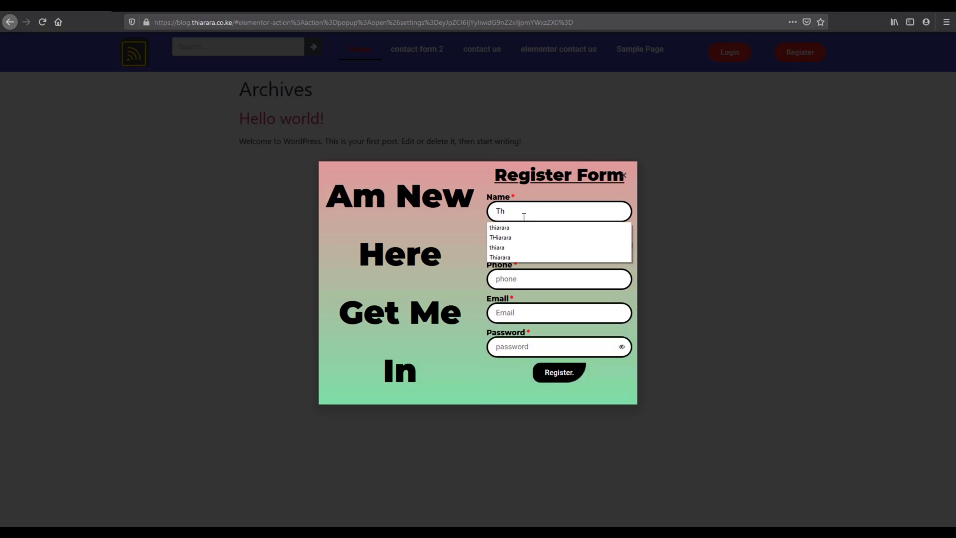
{"action": "left_click", "coordinate": [520, 227]}
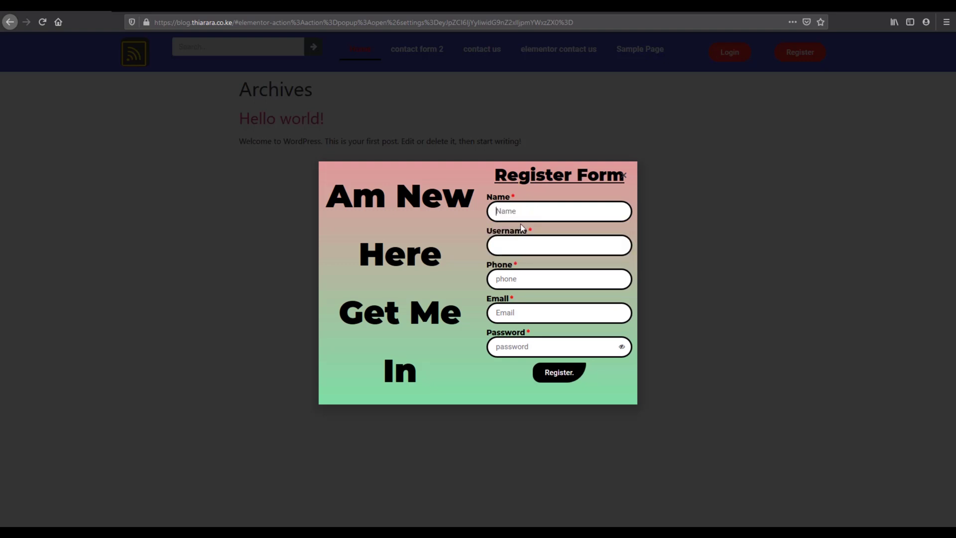
{"action": "type", "text": "tH"}
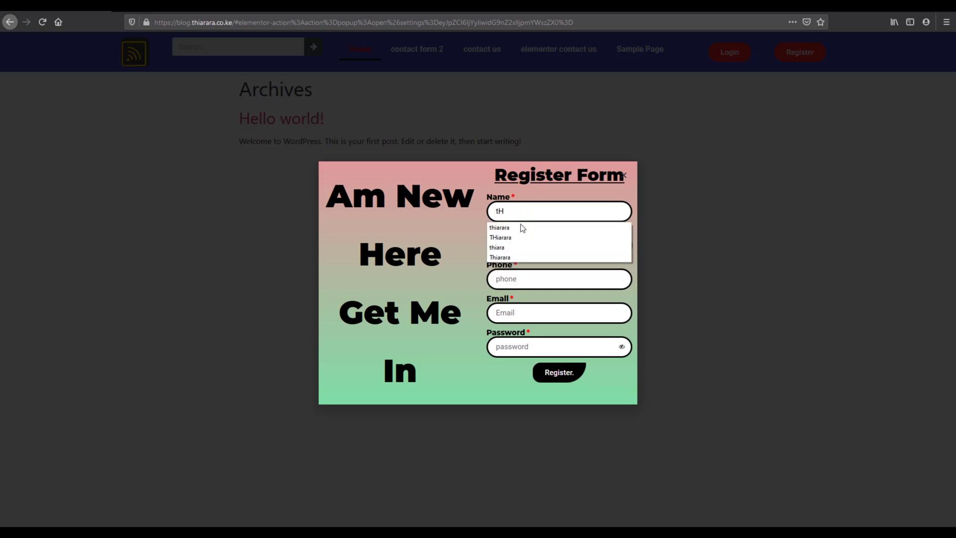
{"action": "key", "text": "BackSpace"}
{"action": "key", "text": "BackSpace"}
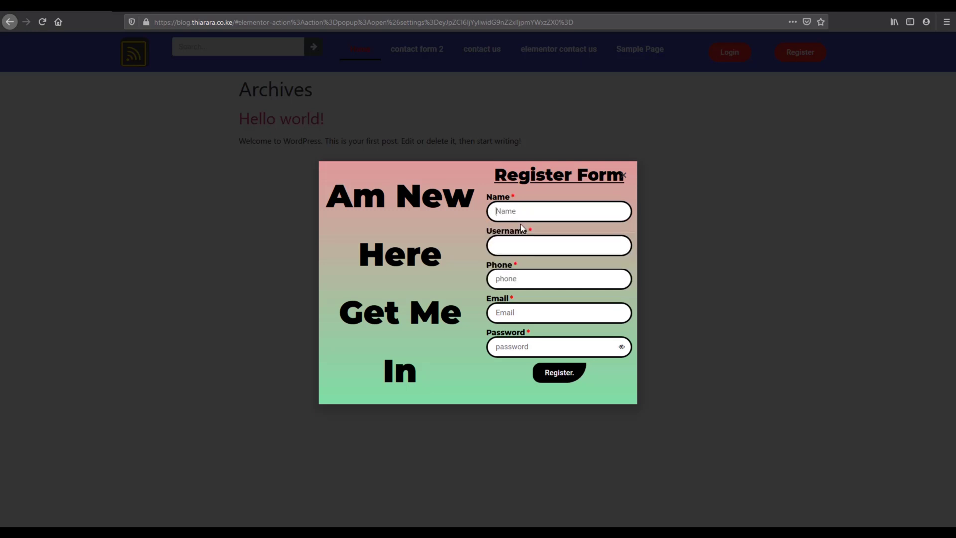
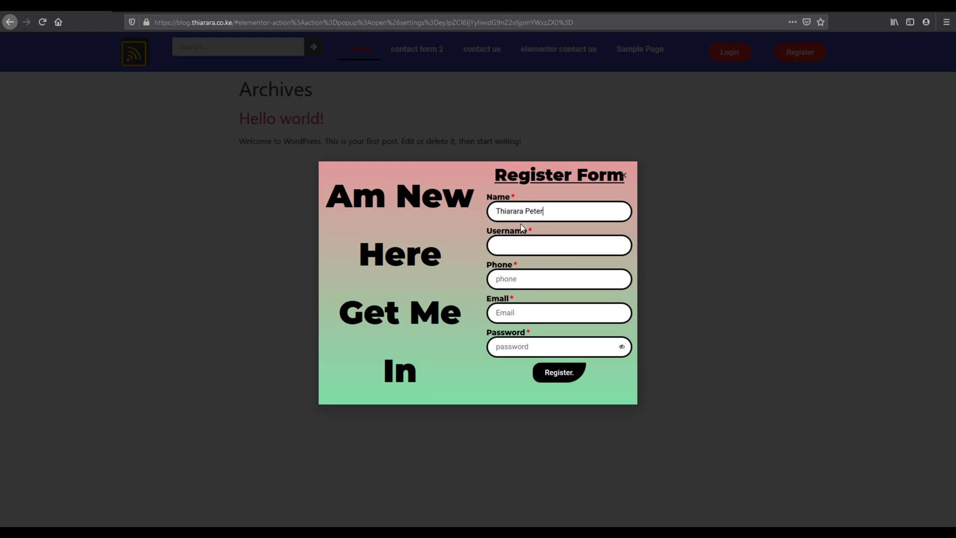
Step: Fill in the username and phone number, then autofill email and password from a saved login
{"action": "left_click", "coordinate": [521, 246]}
{"action": "left_click", "coordinate": [527, 314]}
{"action": "left_click", "coordinate": [528, 373]}
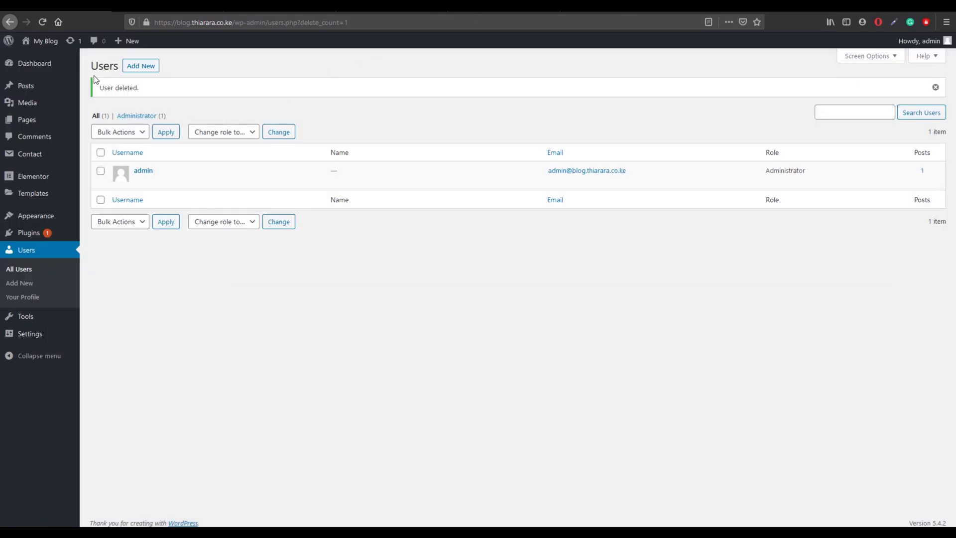
Step: Submit the registration and reload All Users to check the new Subscriber's username, email and role
{"action": "left_click", "coordinate": [45, 24]}
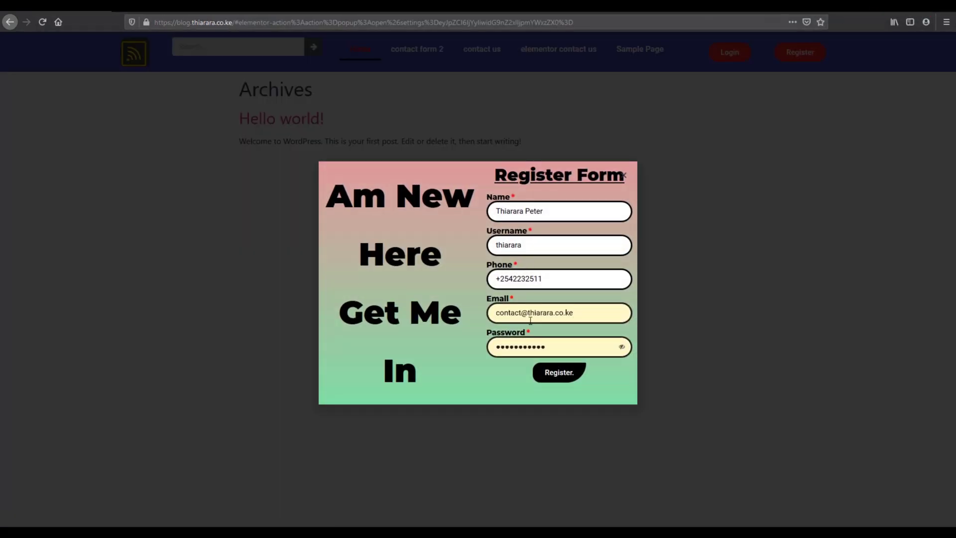
{"action": "left_click", "coordinate": [559, 375]}
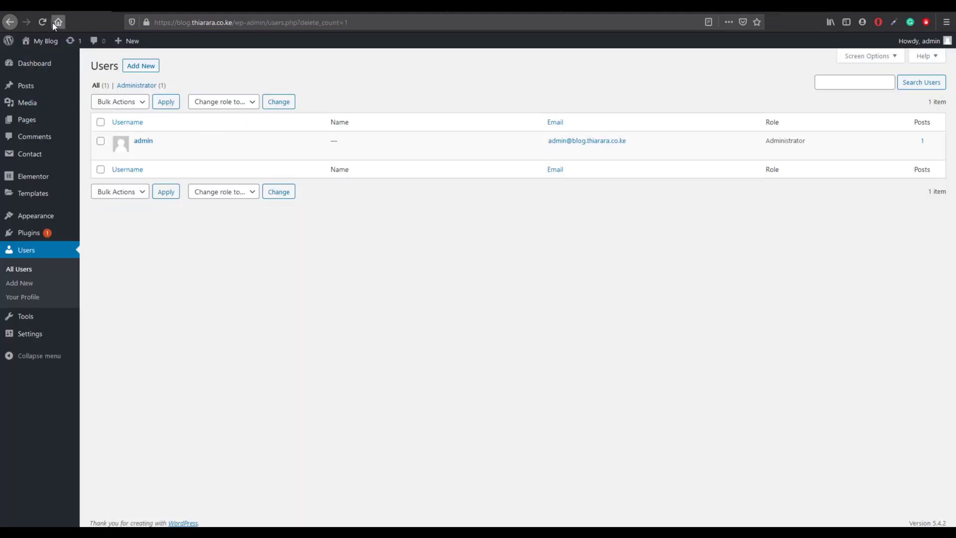
{"action": "left_click", "coordinate": [47, 22]}
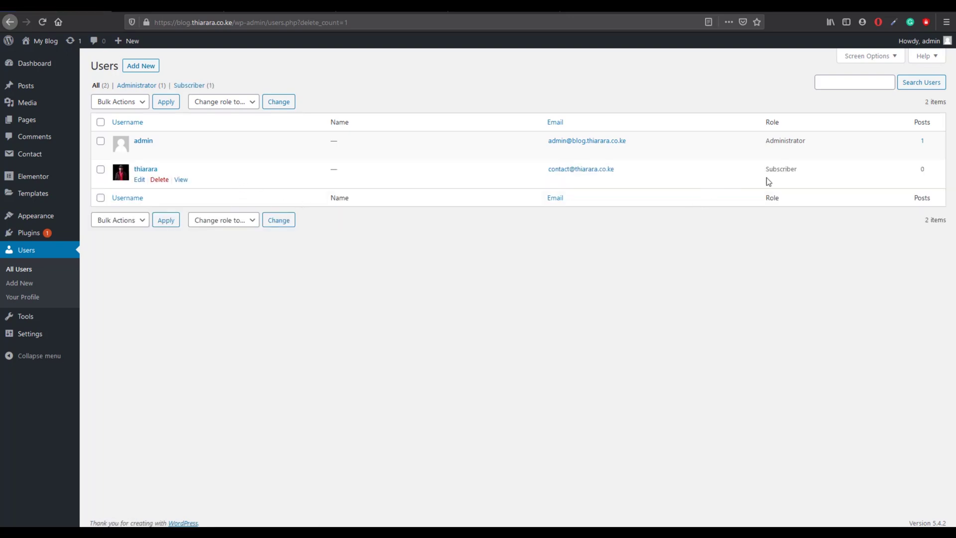
{"action": "left_click_drag", "start_coordinate": [801, 178], "coordinate": [761, 178]}
{"action": "left_click_drag", "start_coordinate": [626, 169], "coordinate": [509, 179]}
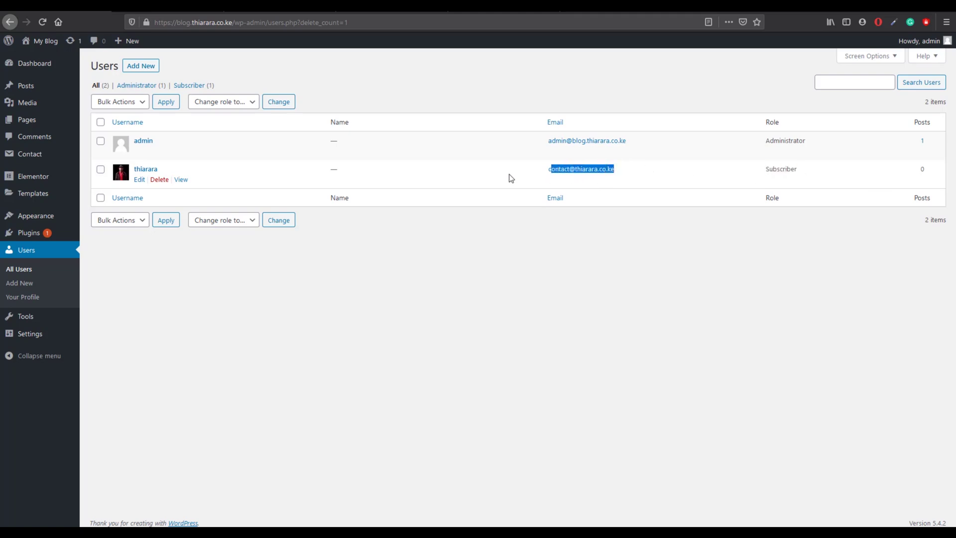
{"action": "left_click_drag", "start_coordinate": [161, 169], "coordinate": [132, 170]}
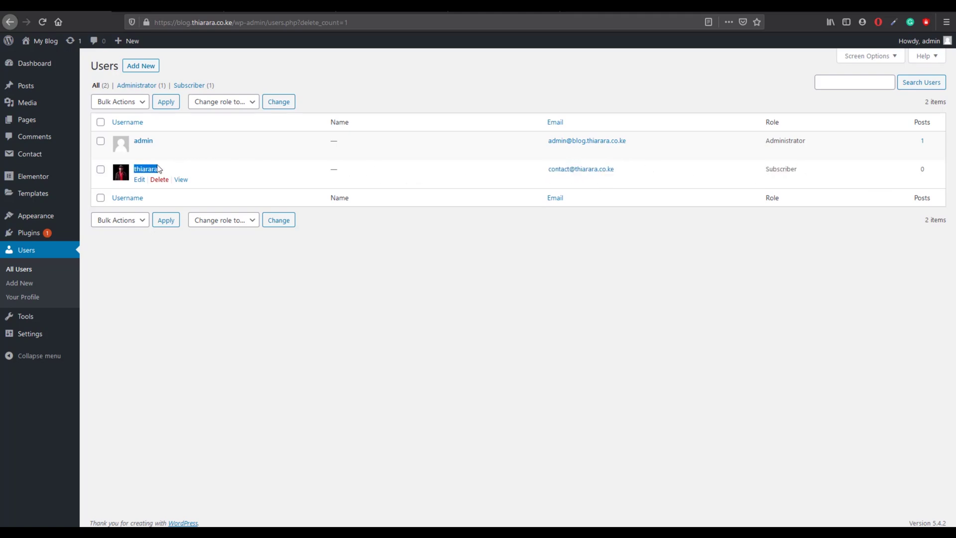
{"action": "left_click", "coordinate": [563, 329]}
Step: Go to the cPanel dashboard and launch phpMyAdmin from Databases
{"action": "left_click", "coordinate": [391, 13]}
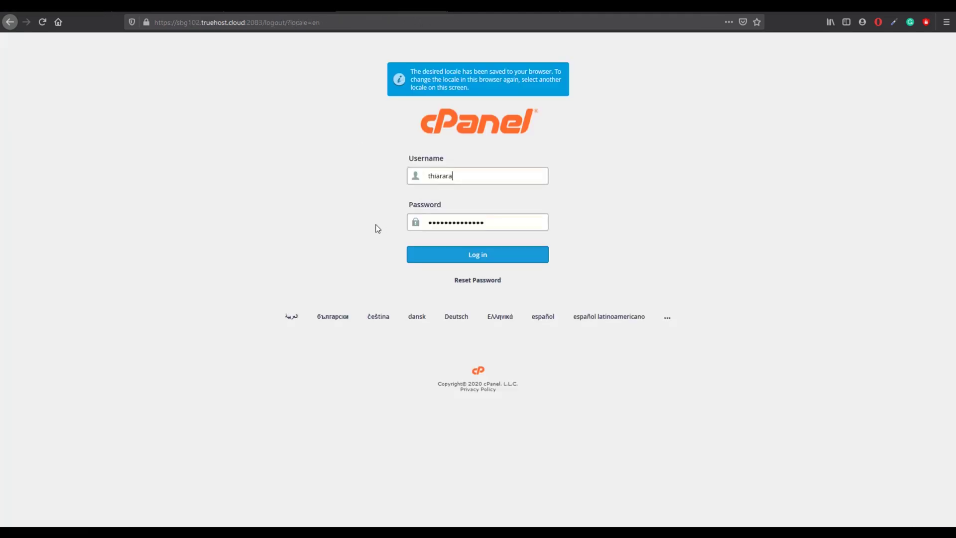
{"action": "left_click", "coordinate": [495, 17]}
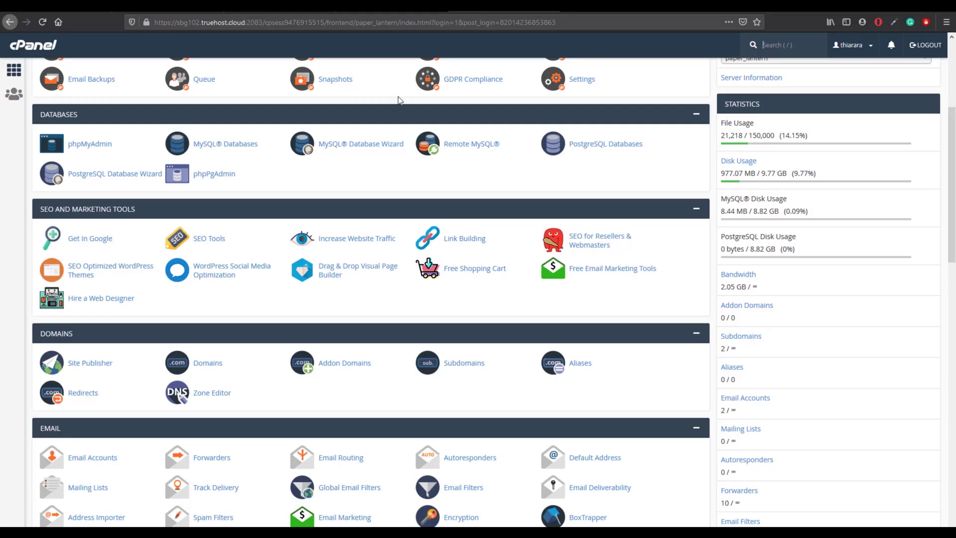
{"action": "left_click", "coordinate": [96, 149]}
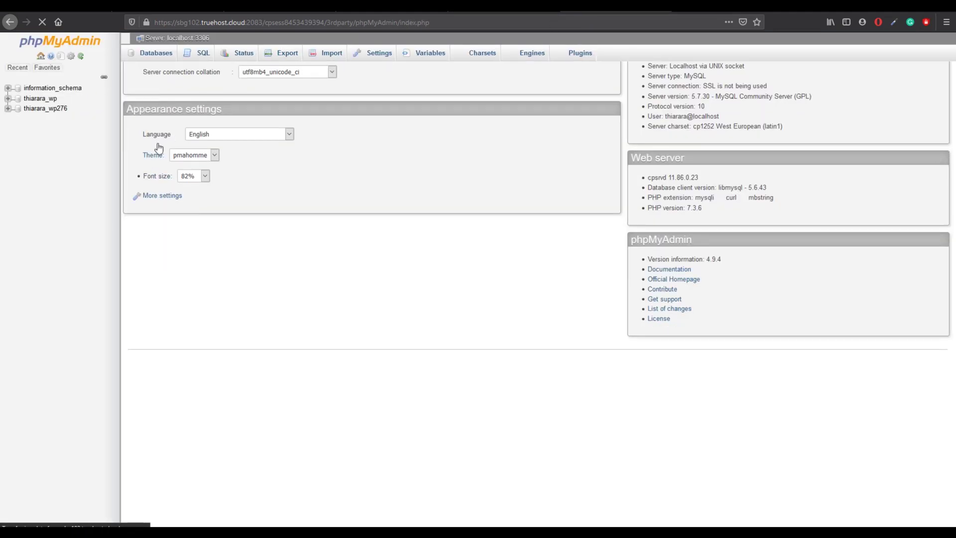
Step: Browse wpwn_users in thiarara_wp276 to check the new user's registration time, then return to WordPress Users
{"action": "left_click", "coordinate": [55, 110]}
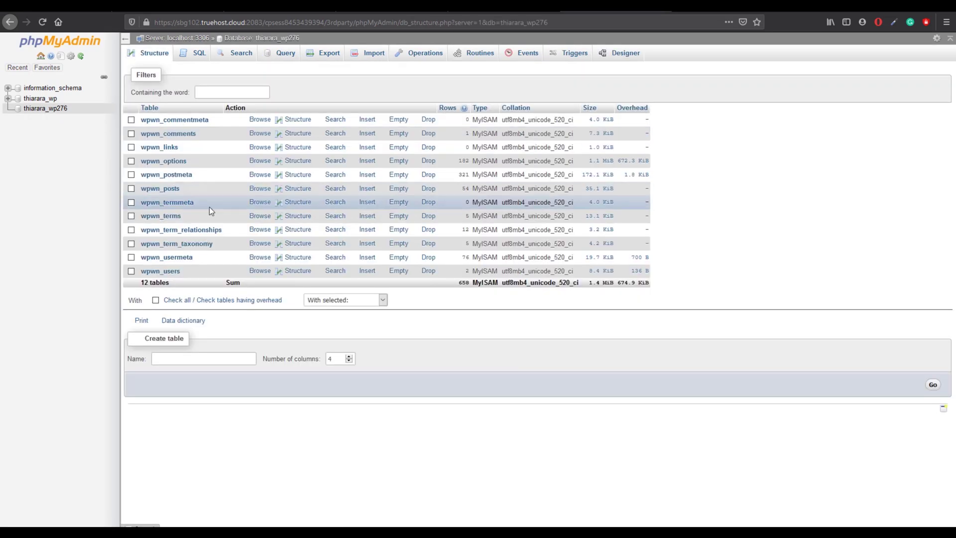
{"action": "left_click", "coordinate": [158, 271]}
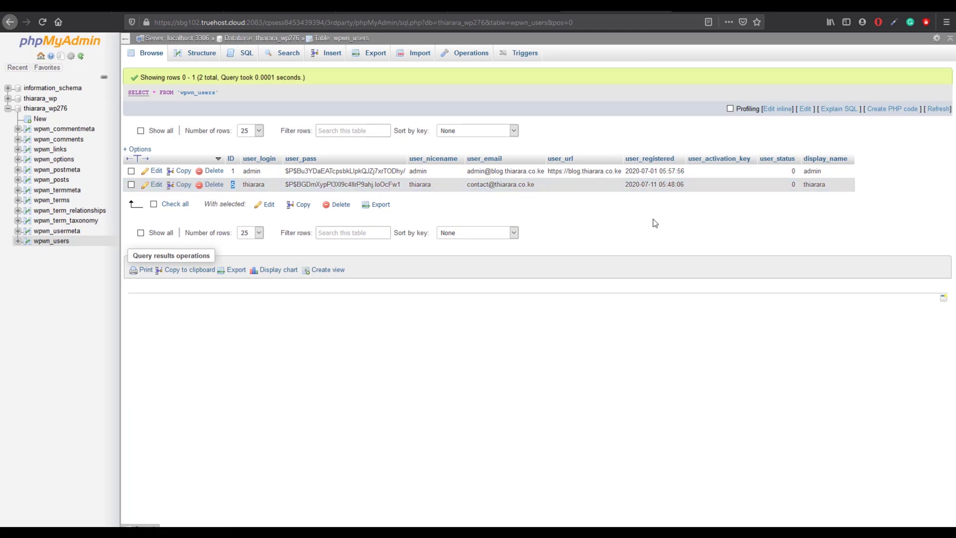
{"action": "left_click_drag", "start_coordinate": [673, 187], "coordinate": [663, 188]}
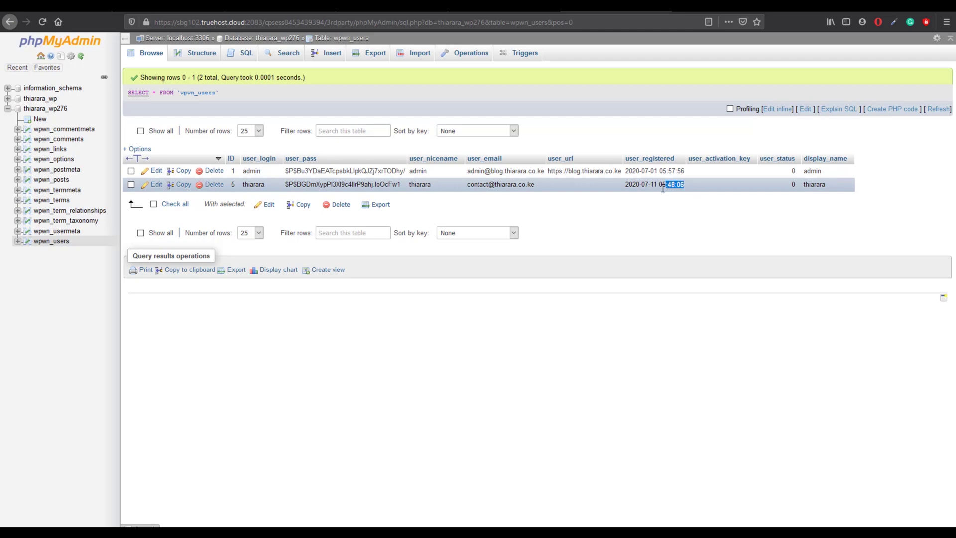
{"action": "left_click", "coordinate": [681, 201]}
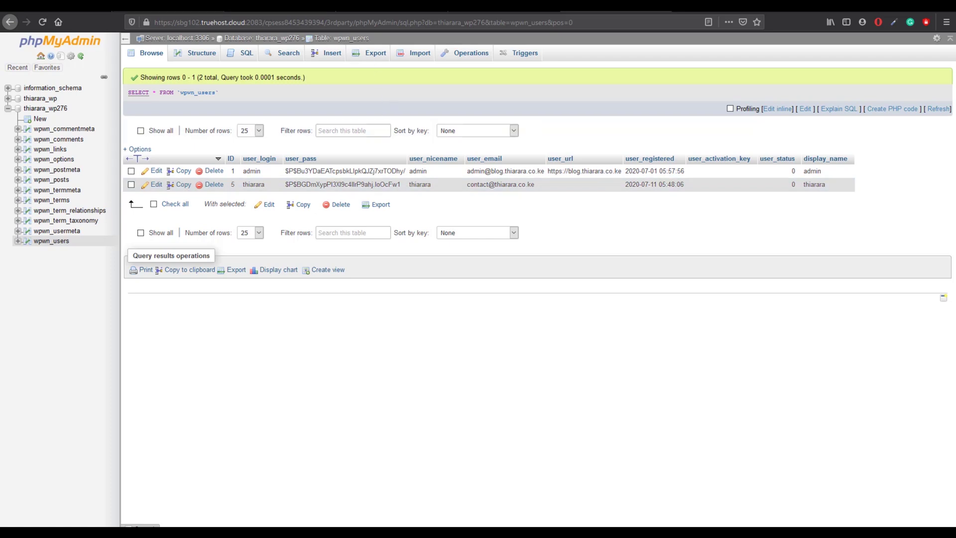
{"action": "left_click", "coordinate": [80, 7]}
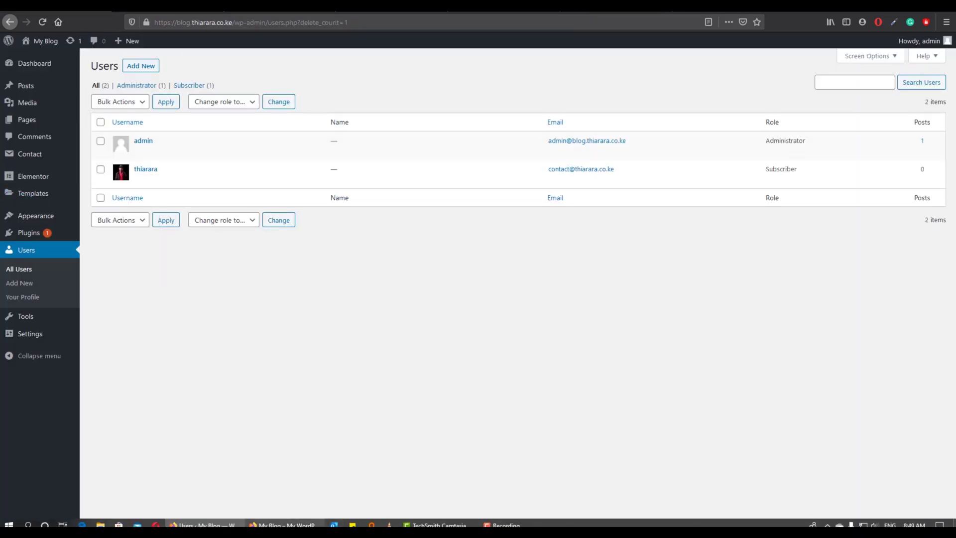
Step: On the live contact form 2 page, open and close the Login and Register popups, then return to admin
{"action": "left_click", "coordinate": [315, 523]}
{"action": "left_click", "coordinate": [425, 56]}
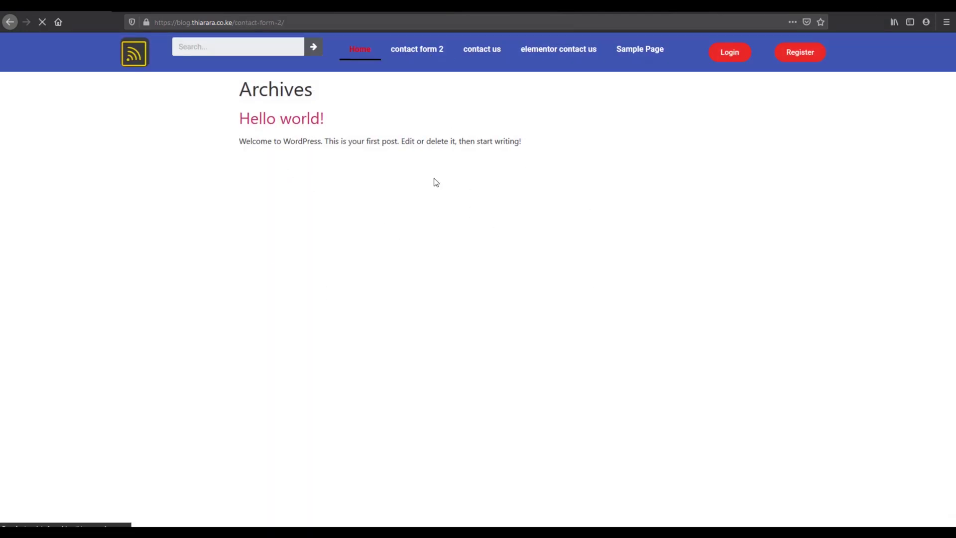
{"action": "left_click", "coordinate": [465, 122]}
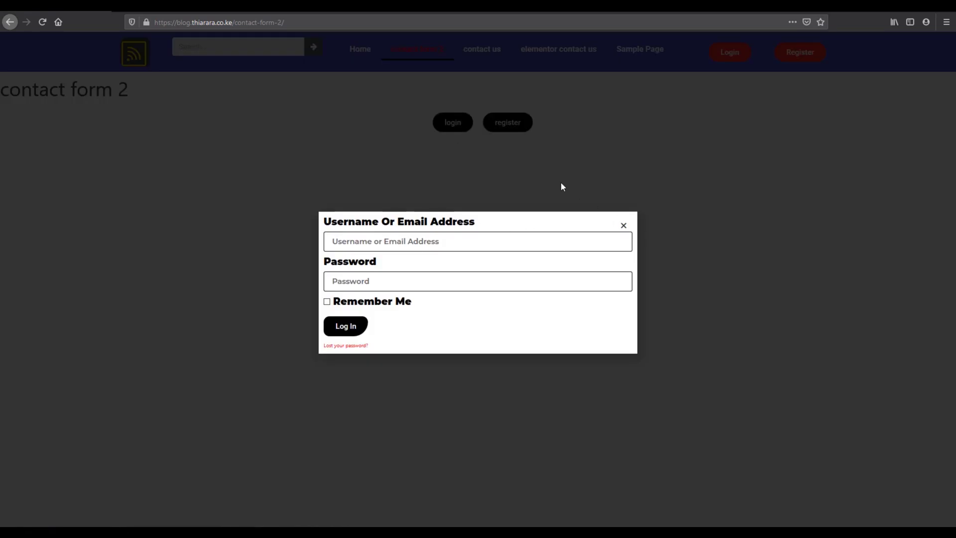
{"action": "left_click", "coordinate": [524, 122]}
{"action": "left_click", "coordinate": [517, 129]}
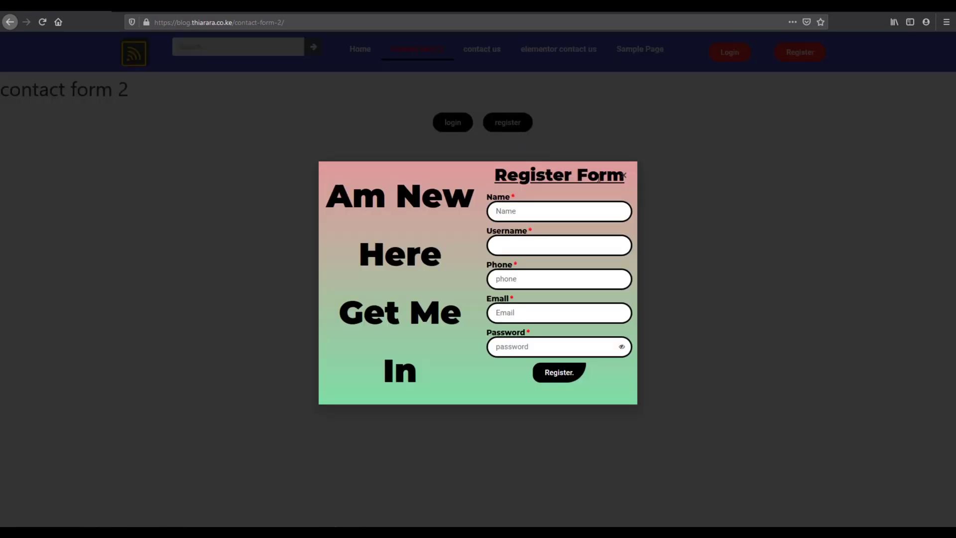
{"action": "left_click", "coordinate": [730, 165]}
{"action": "left_click", "coordinate": [461, 129]}
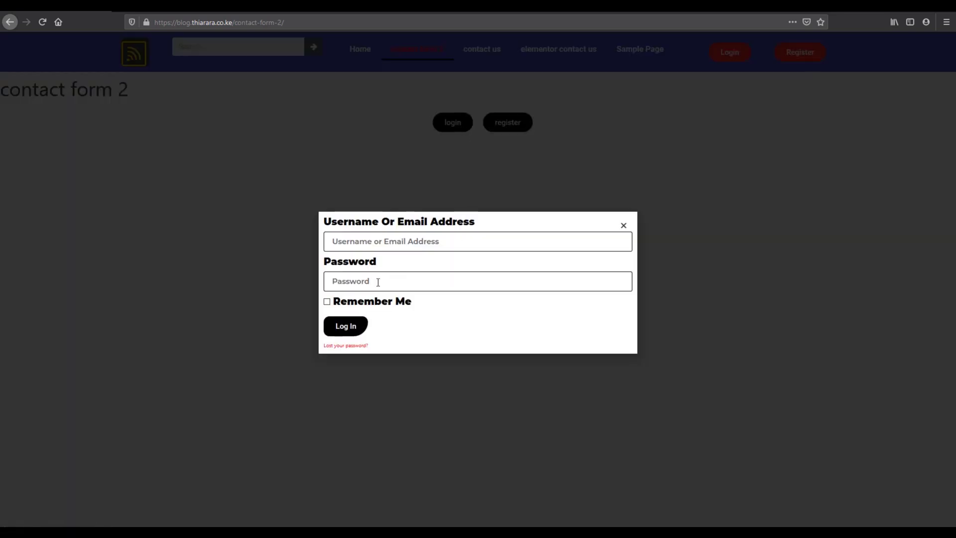
{"action": "left_click", "coordinate": [352, 201]}
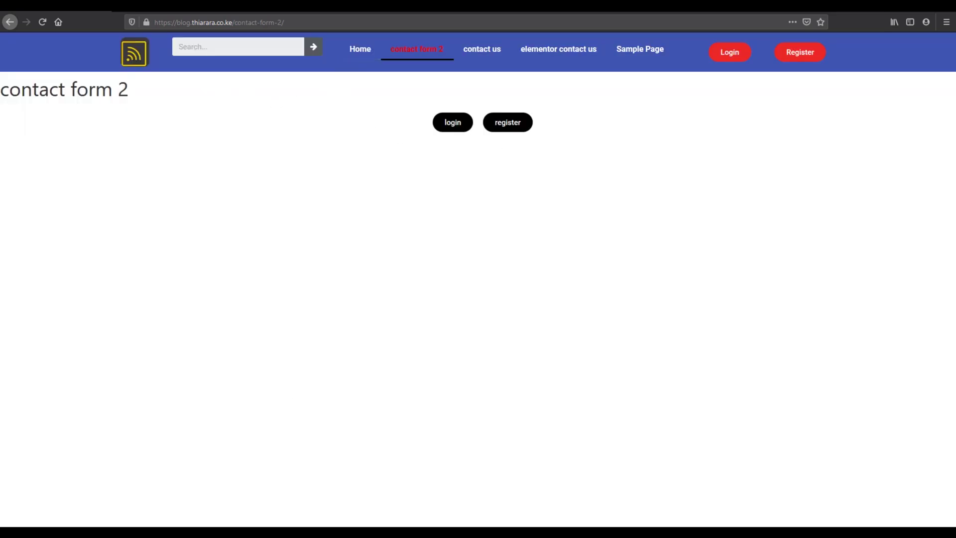
{"action": "left_click", "coordinate": [204, 523]}
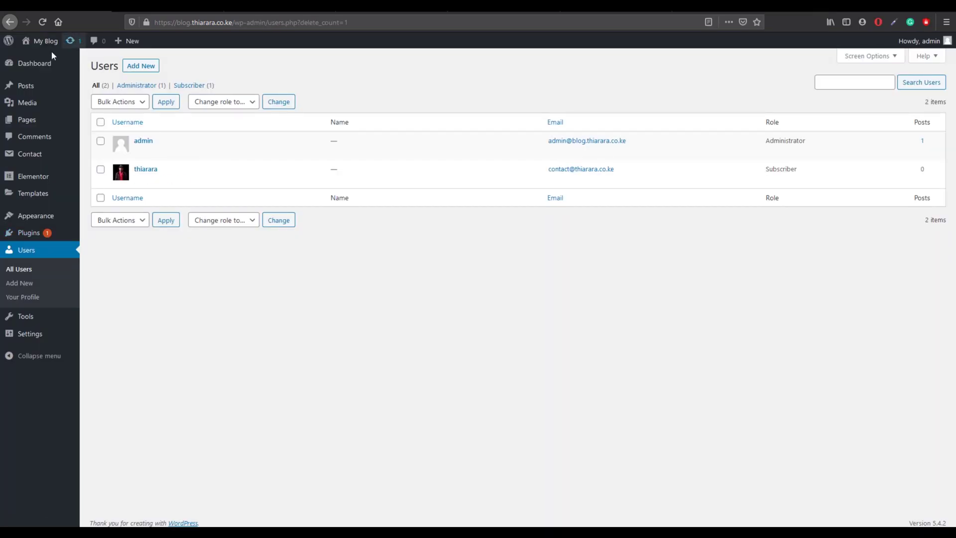
Step: Show the admin Dashboard, then visit the live site's home page from My Blog
{"action": "left_click", "coordinate": [30, 65]}
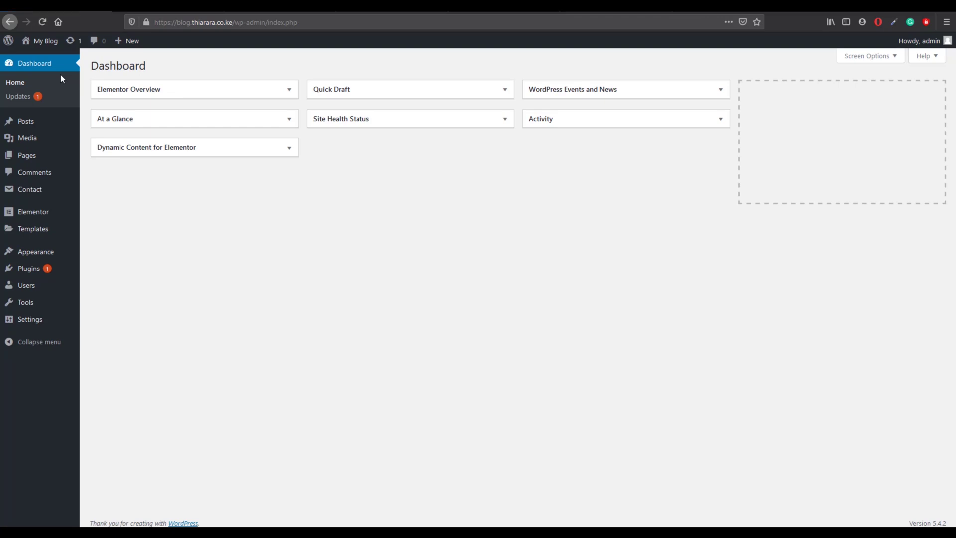
{"action": "left_click", "coordinate": [45, 39]}
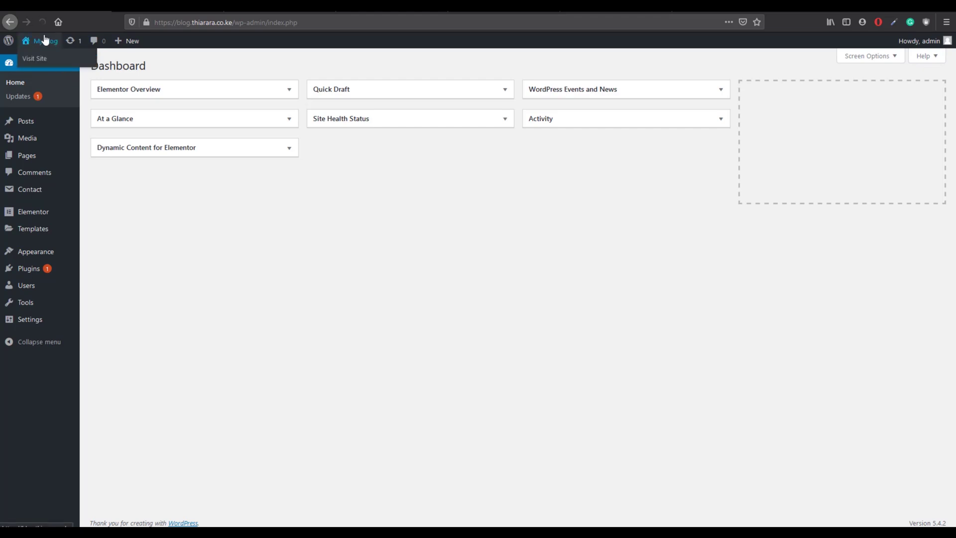